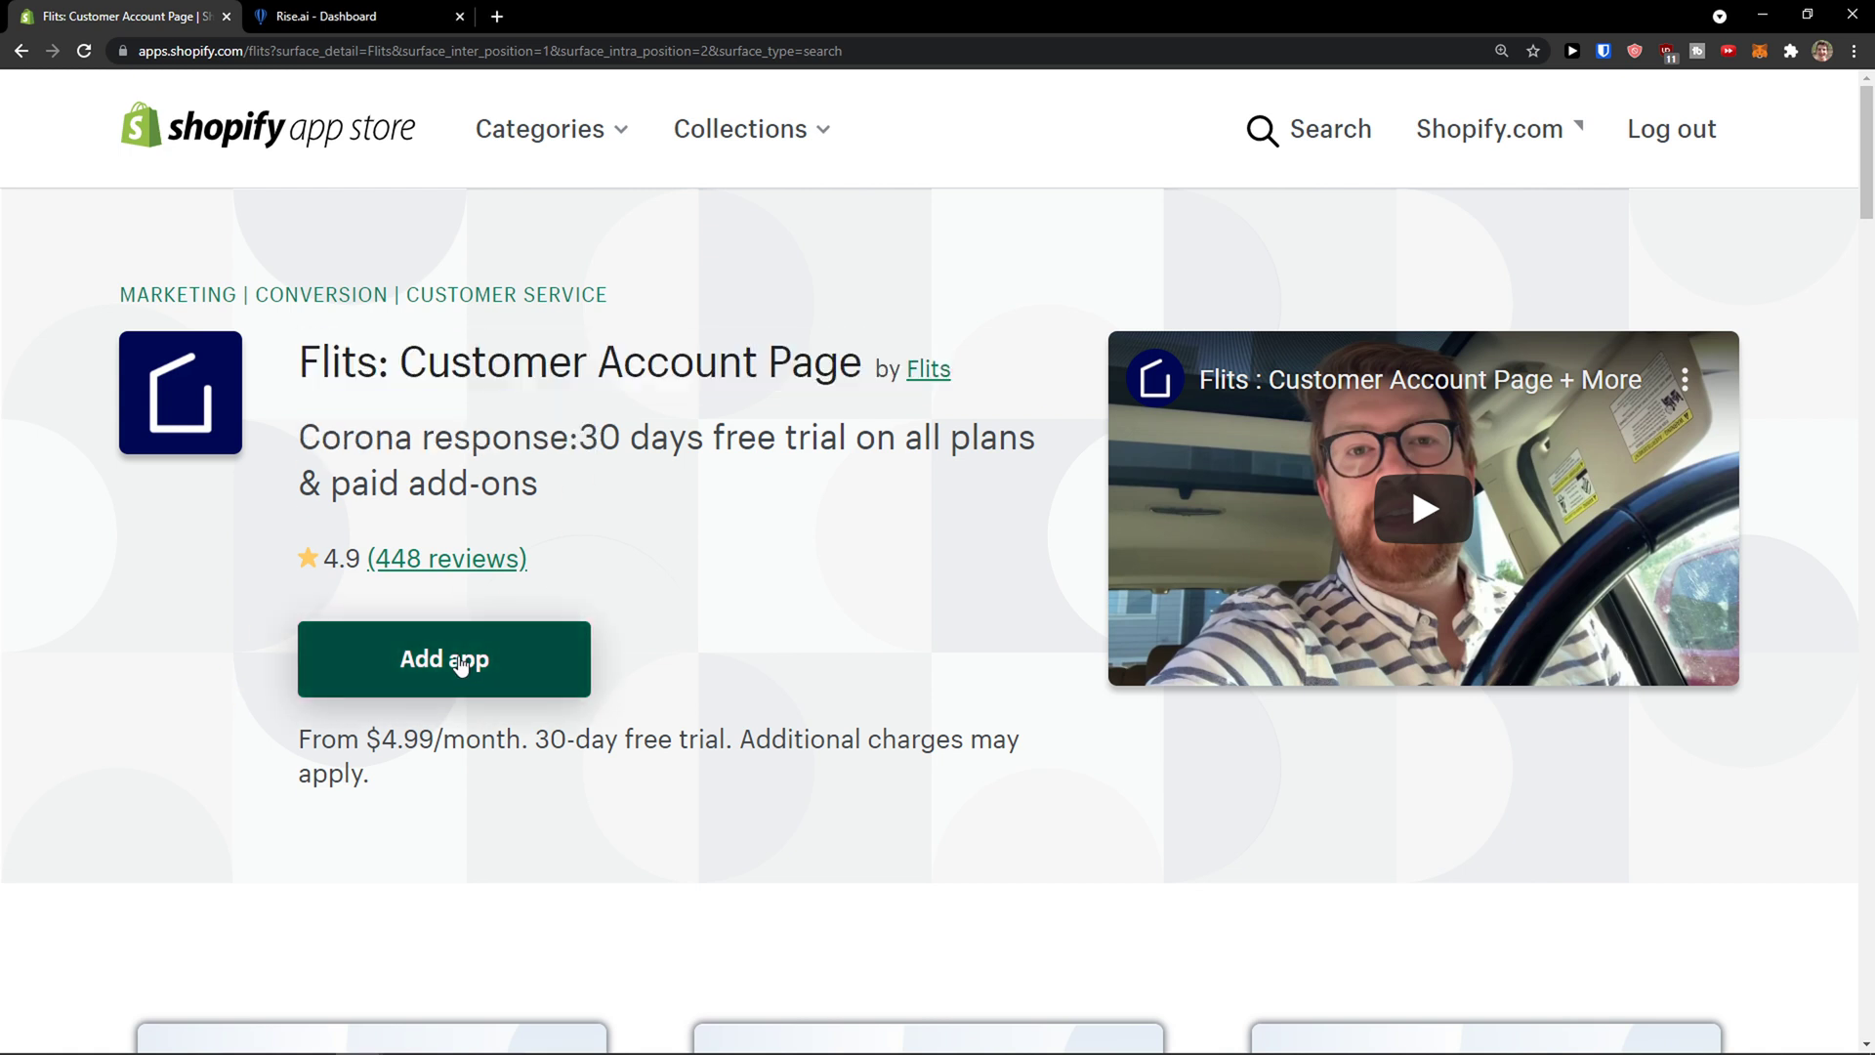
Add the Flits: Customer Account Page app from its App Store listing.
click(463, 666)
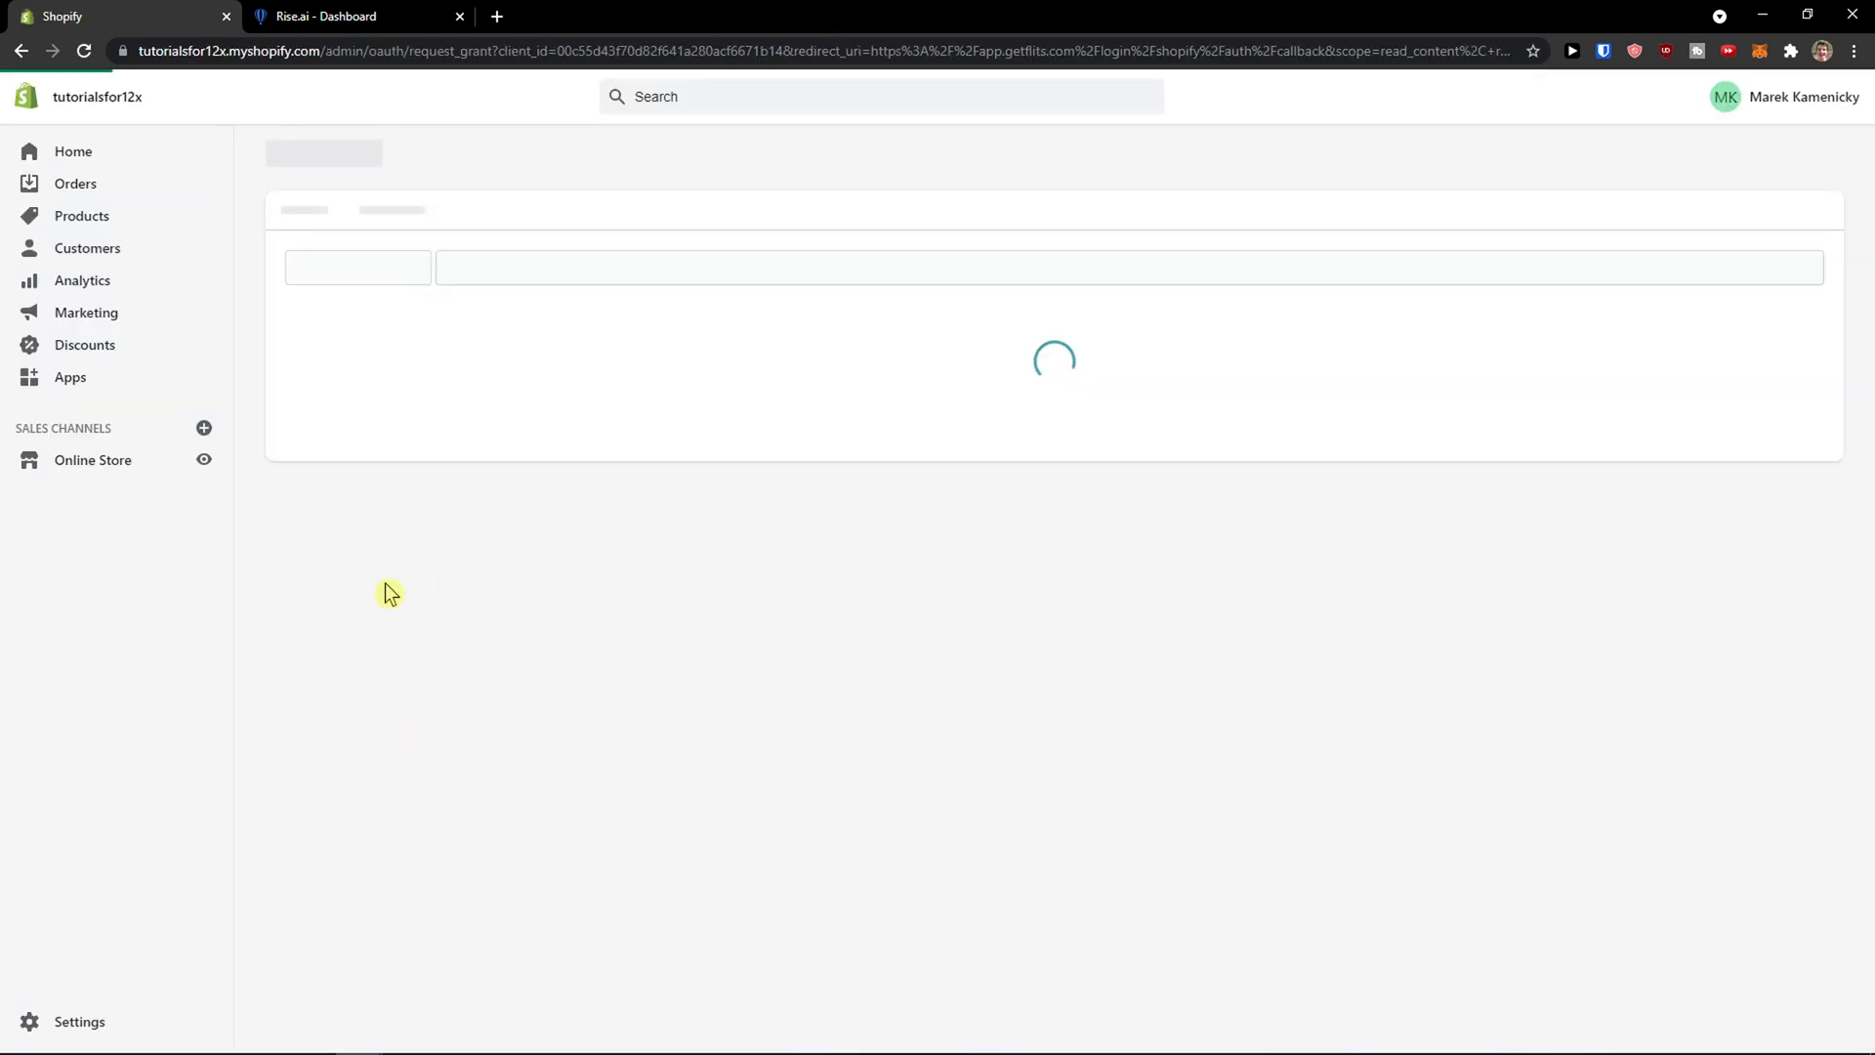
Grant Flits its requested store permissions and install the app.
scroll(805, 622, down, 1)
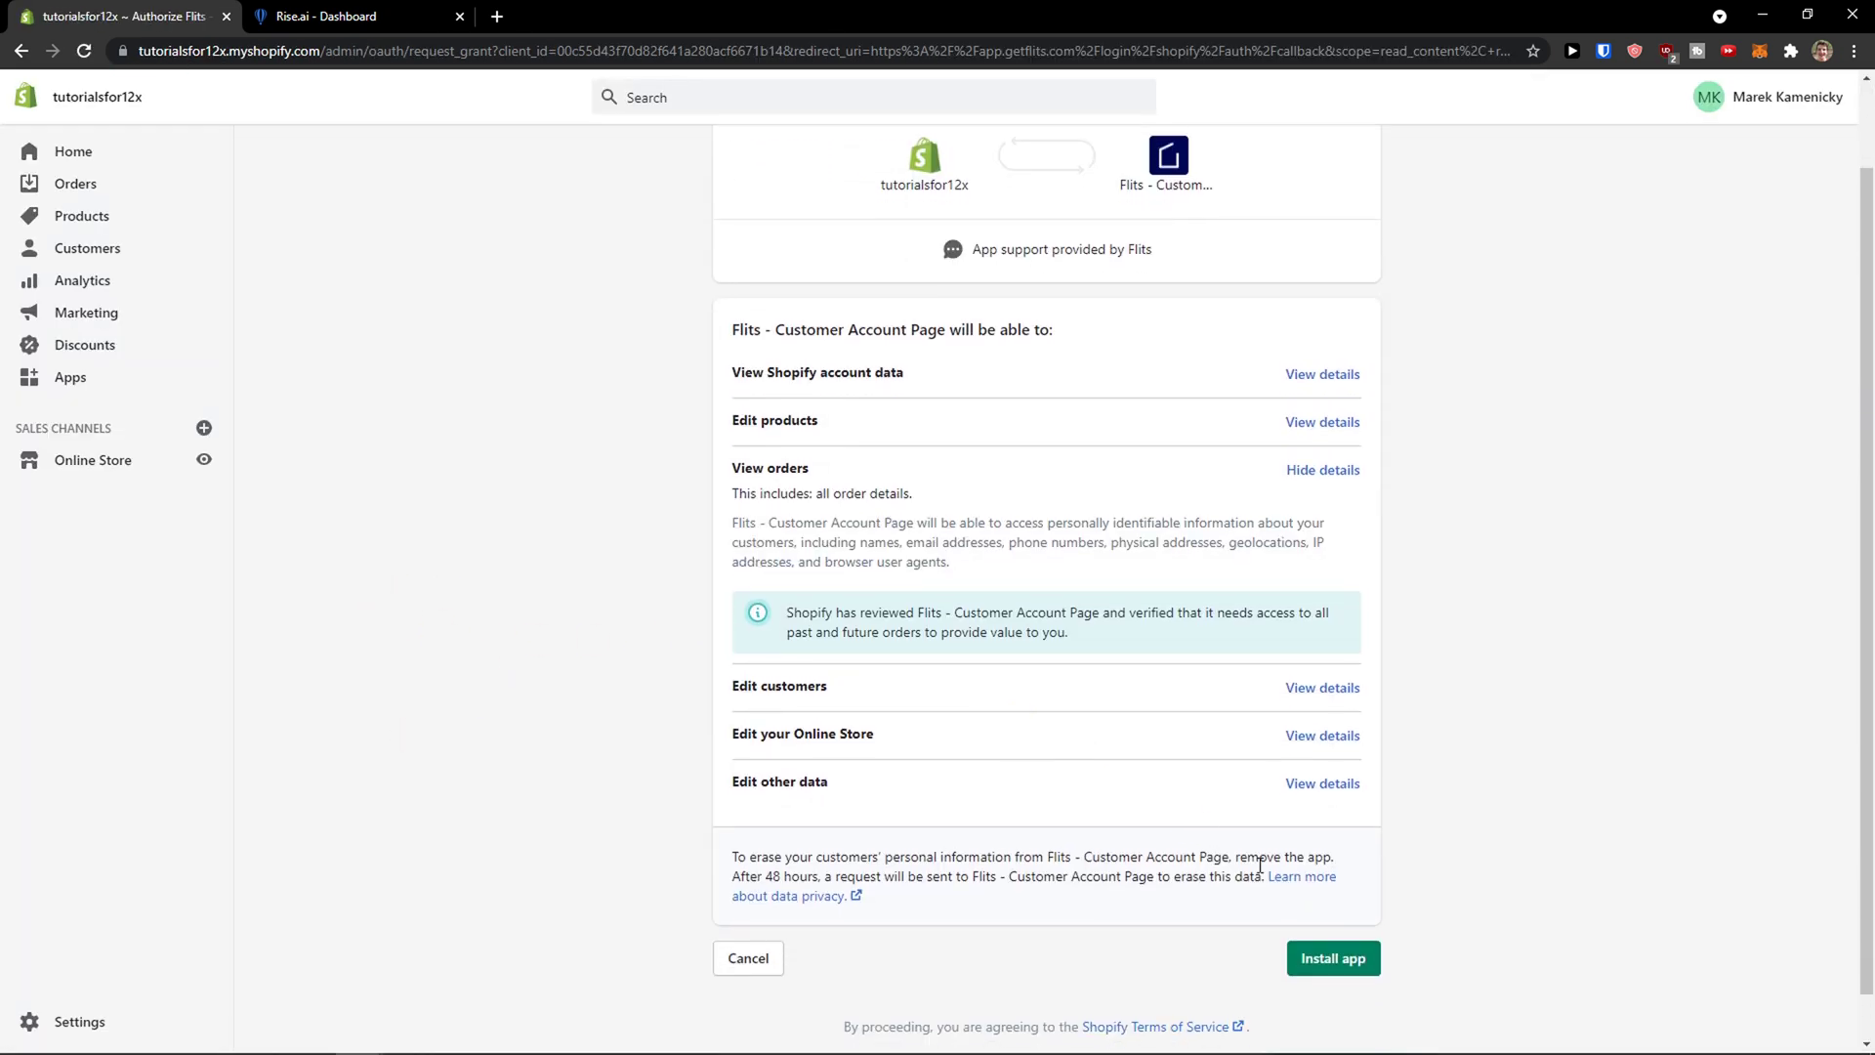
click(1336, 962)
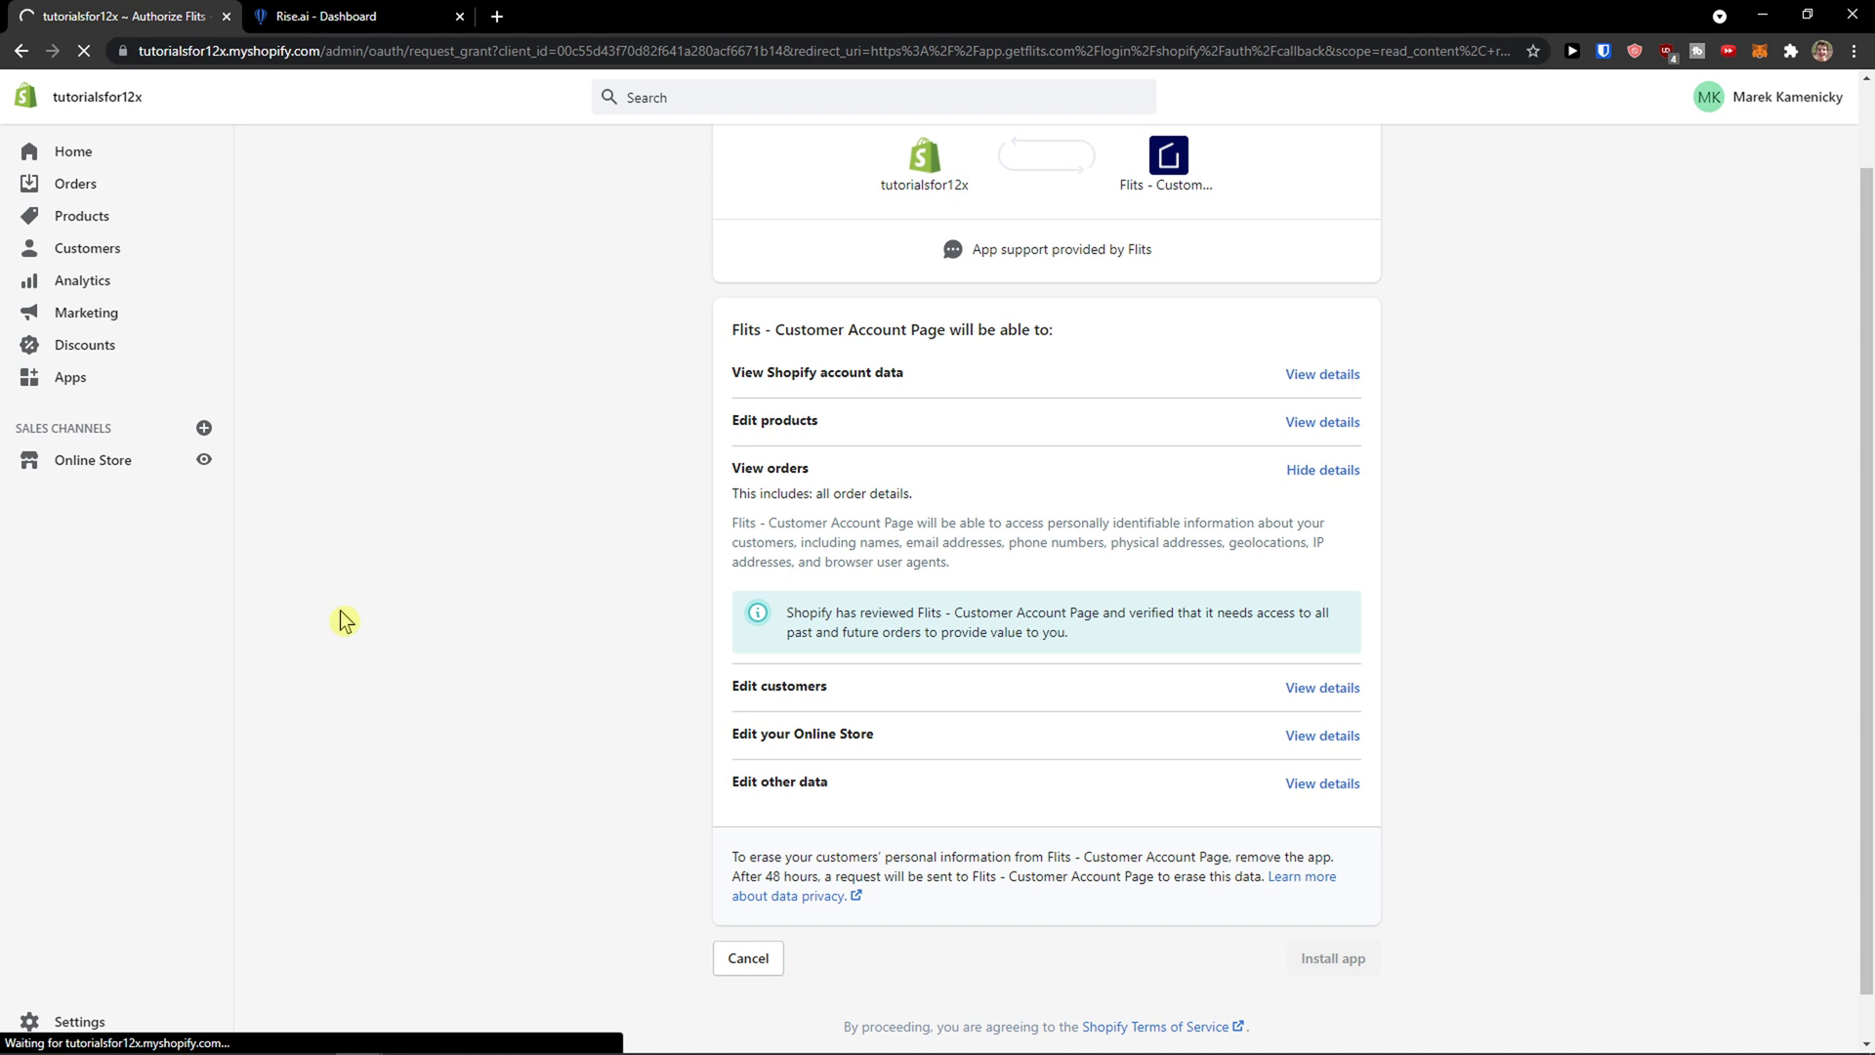
scroll(311, 603, up, 1)
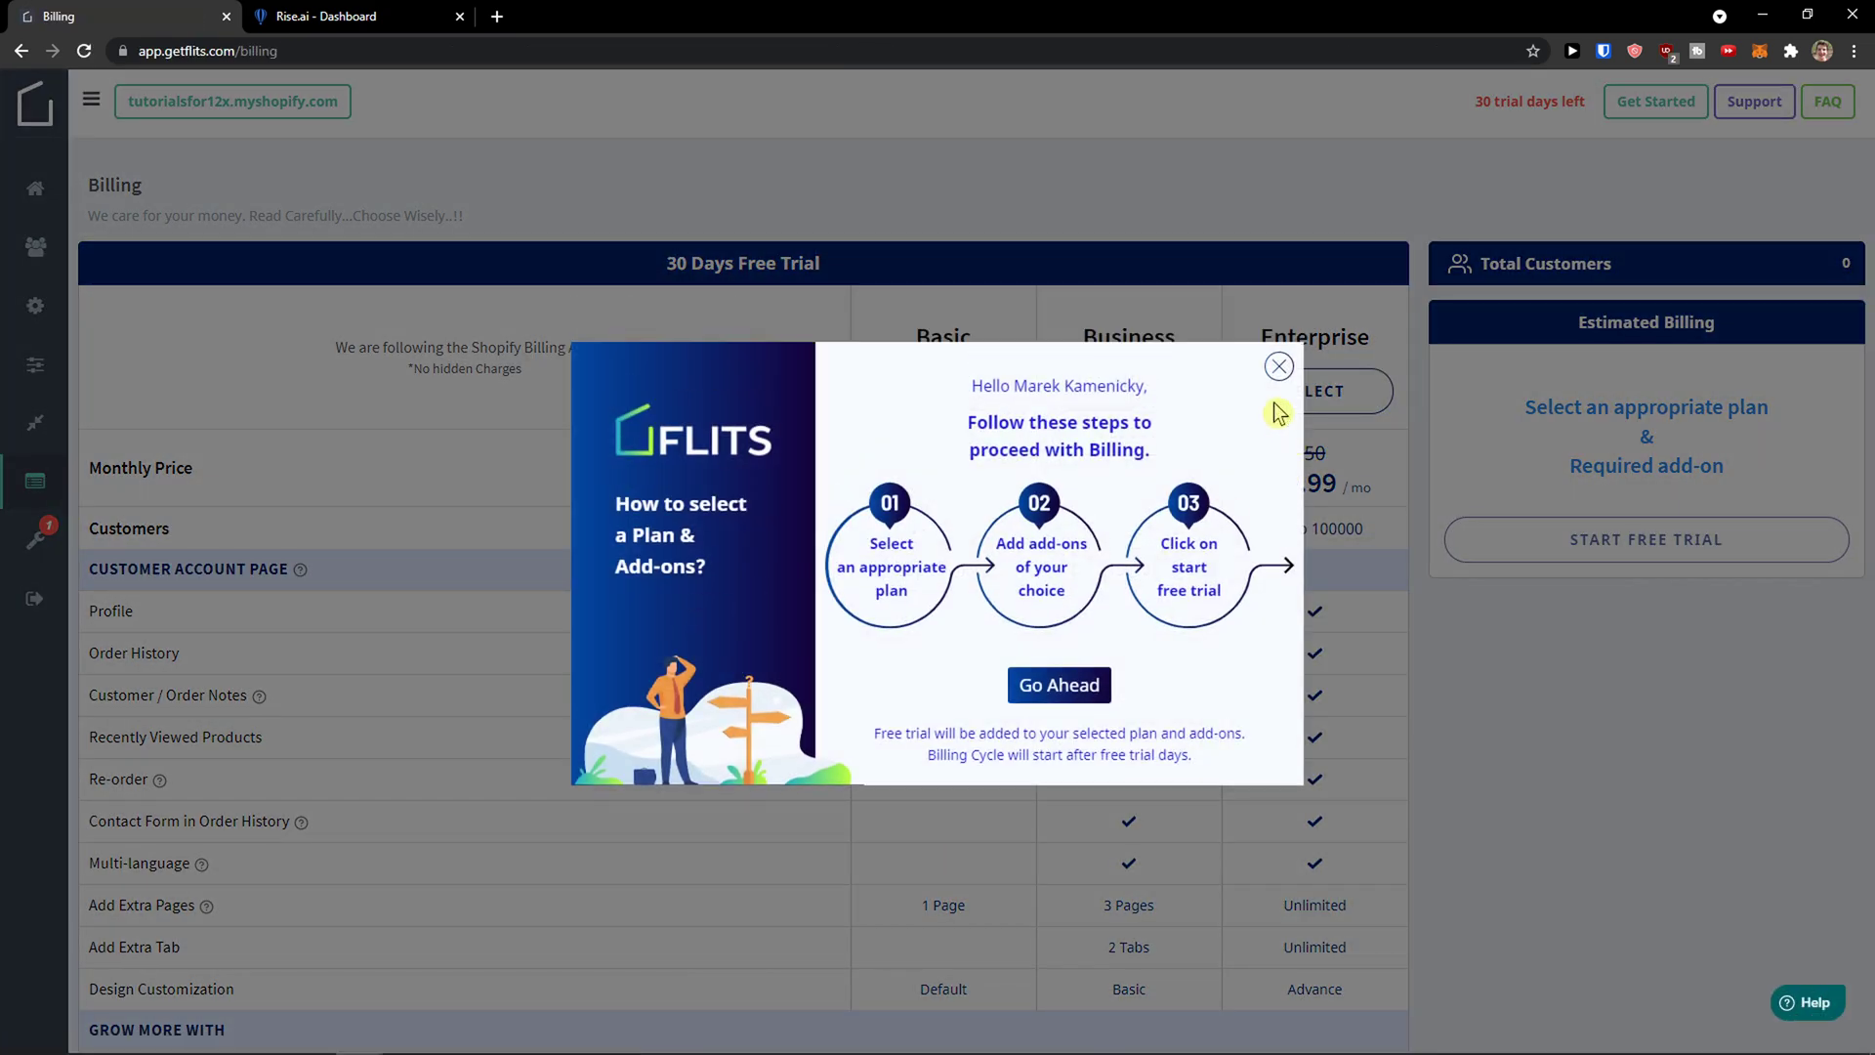
Pick the $14.99/month Business plan instead of Basic and start its free trial.
click(1275, 371)
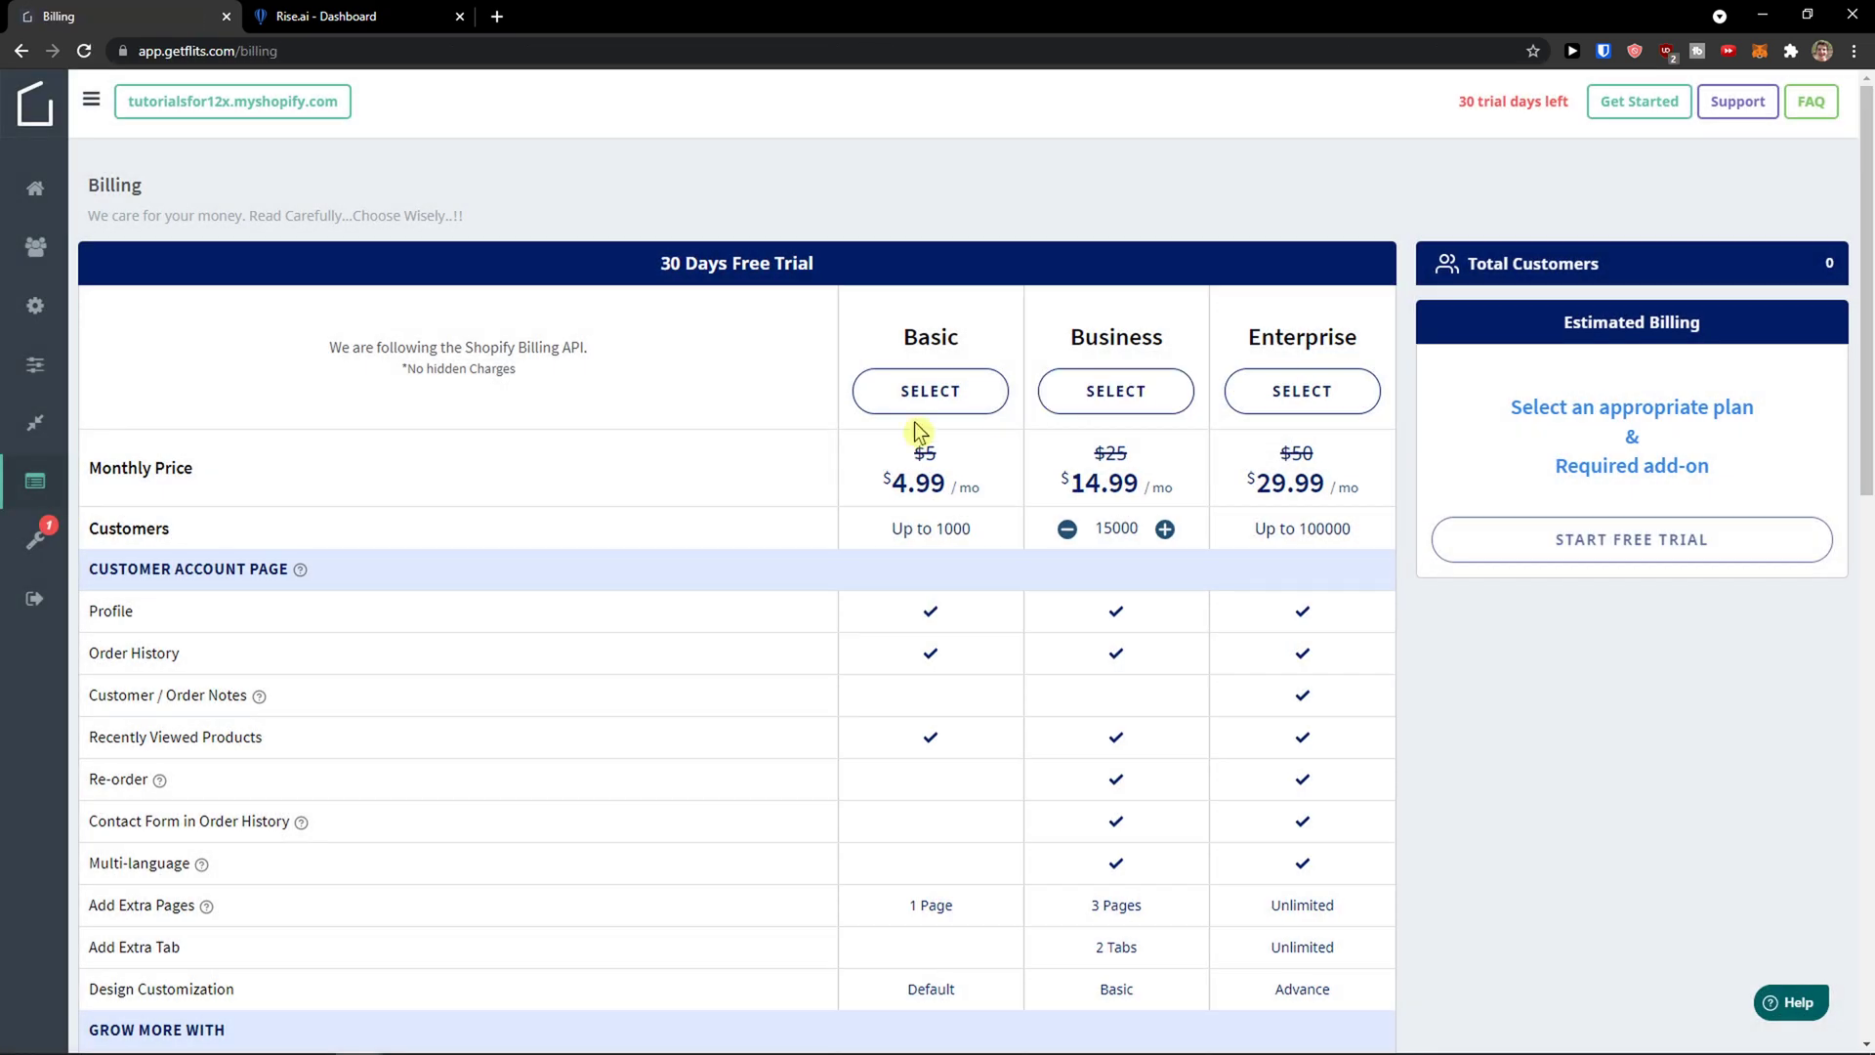
scroll(720, 460, down, 9)
scroll(728, 498, up, 10)
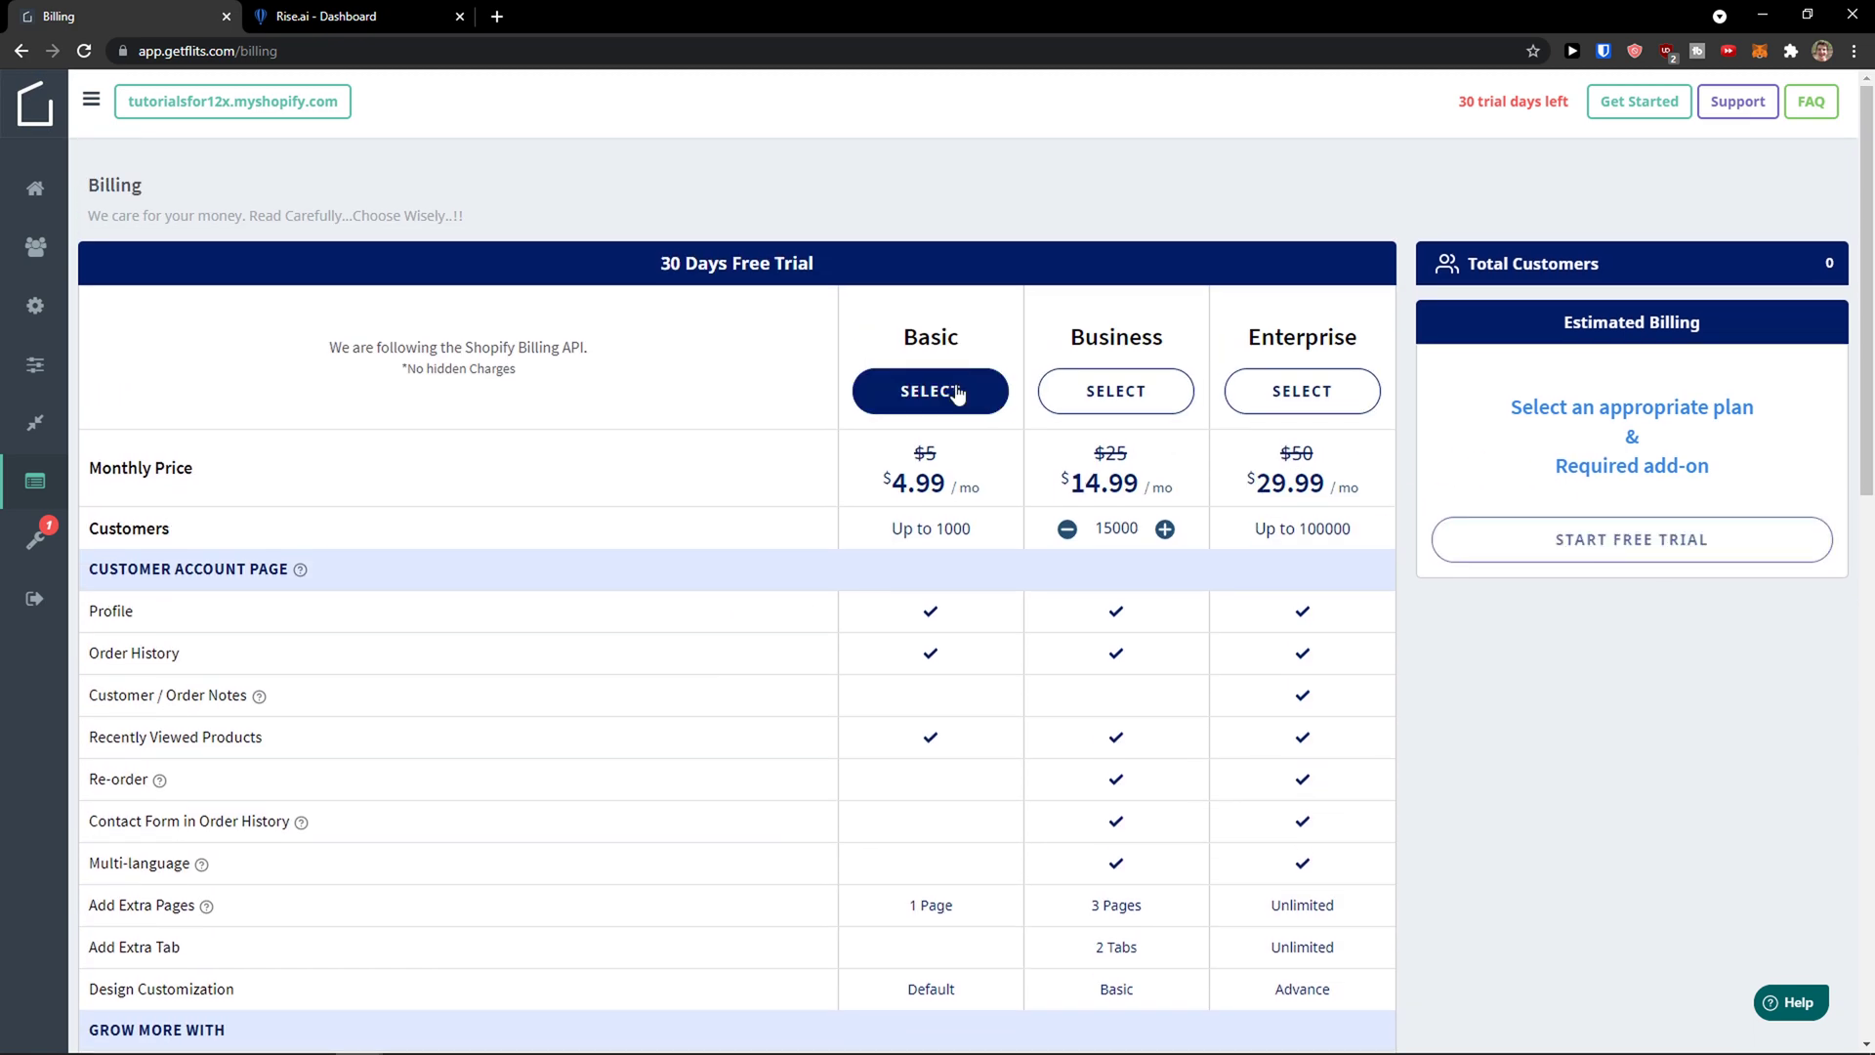
click(958, 393)
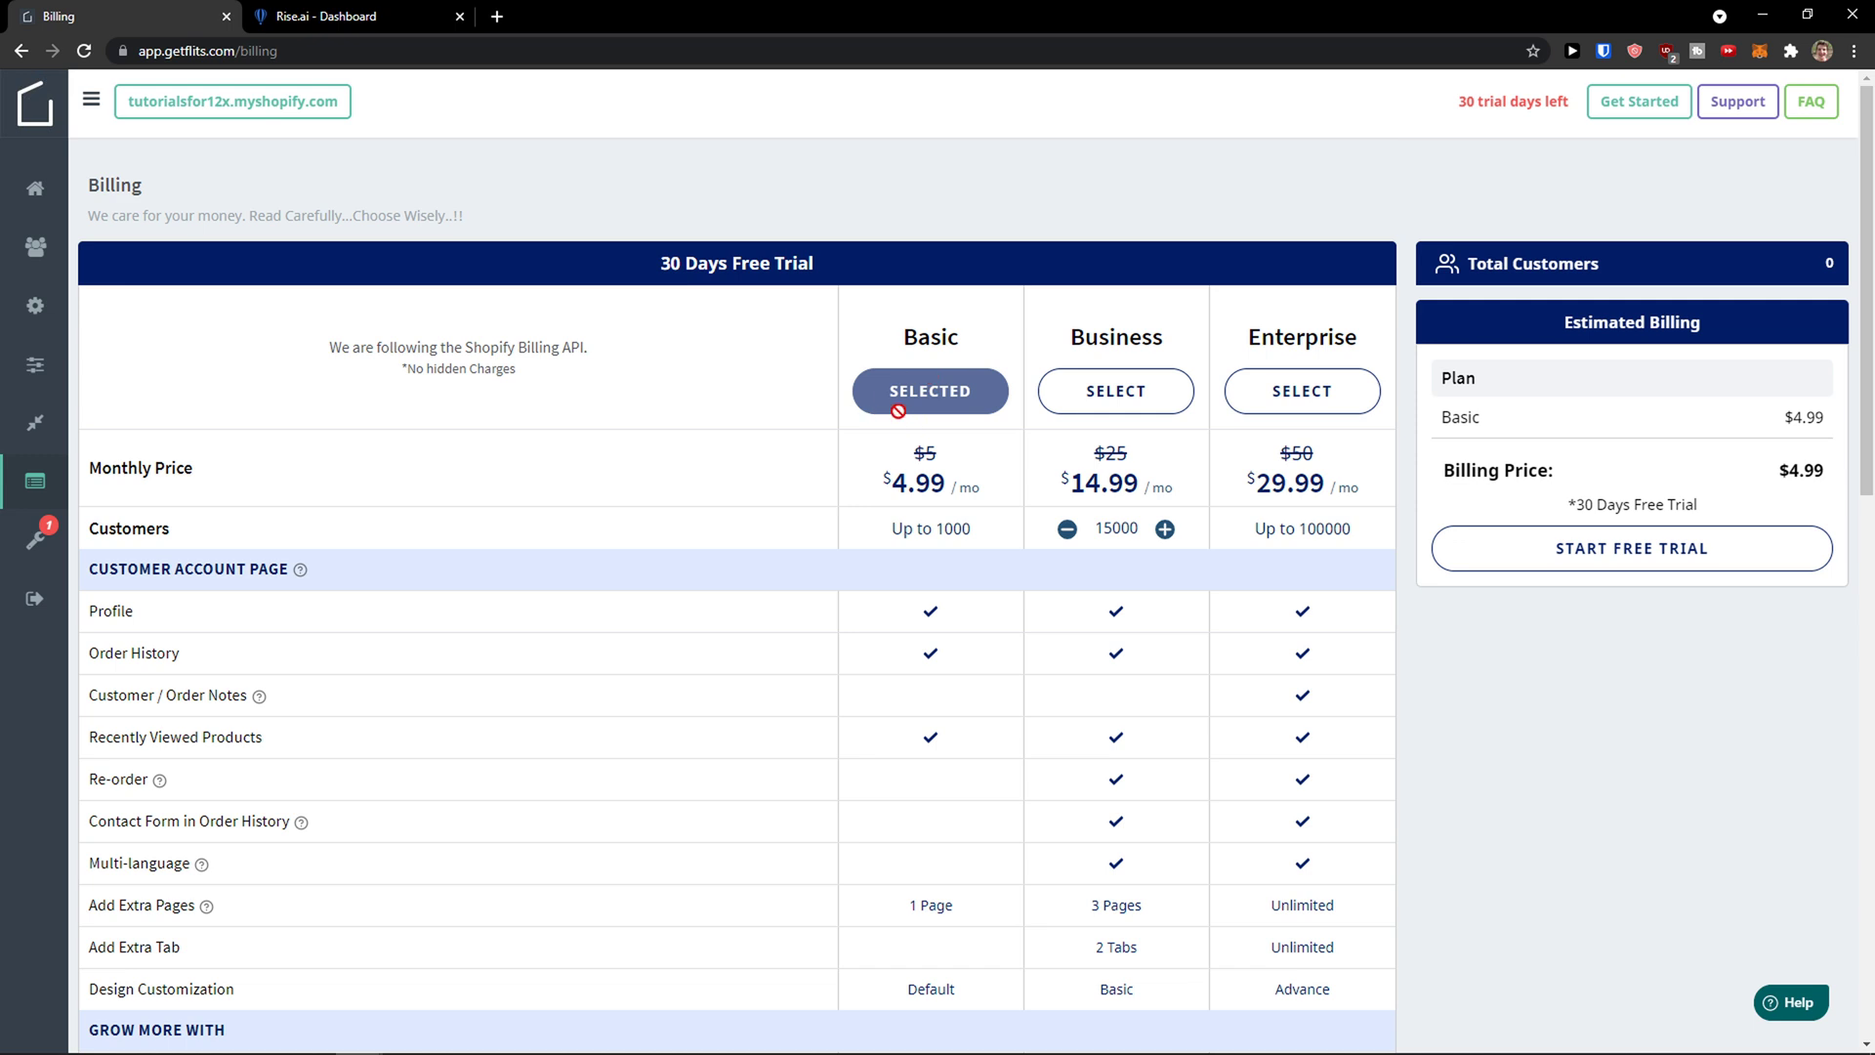
click(1063, 389)
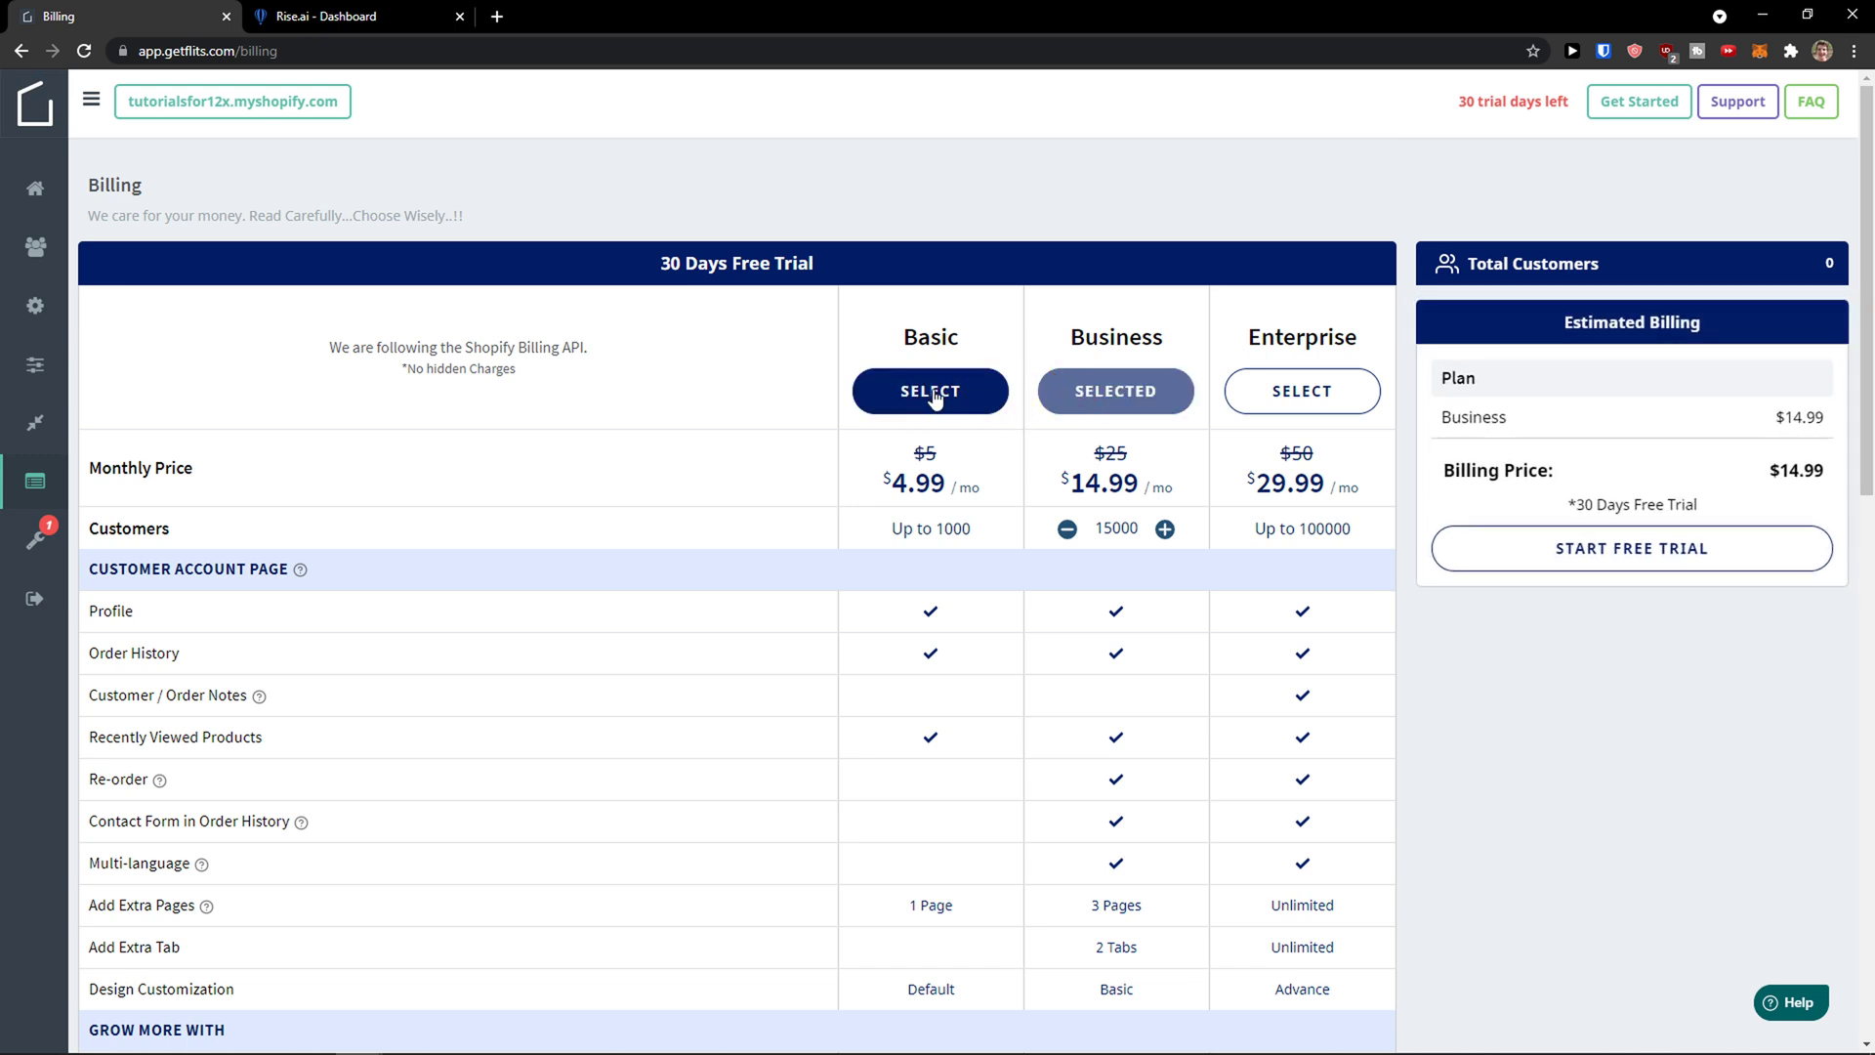
click(1522, 545)
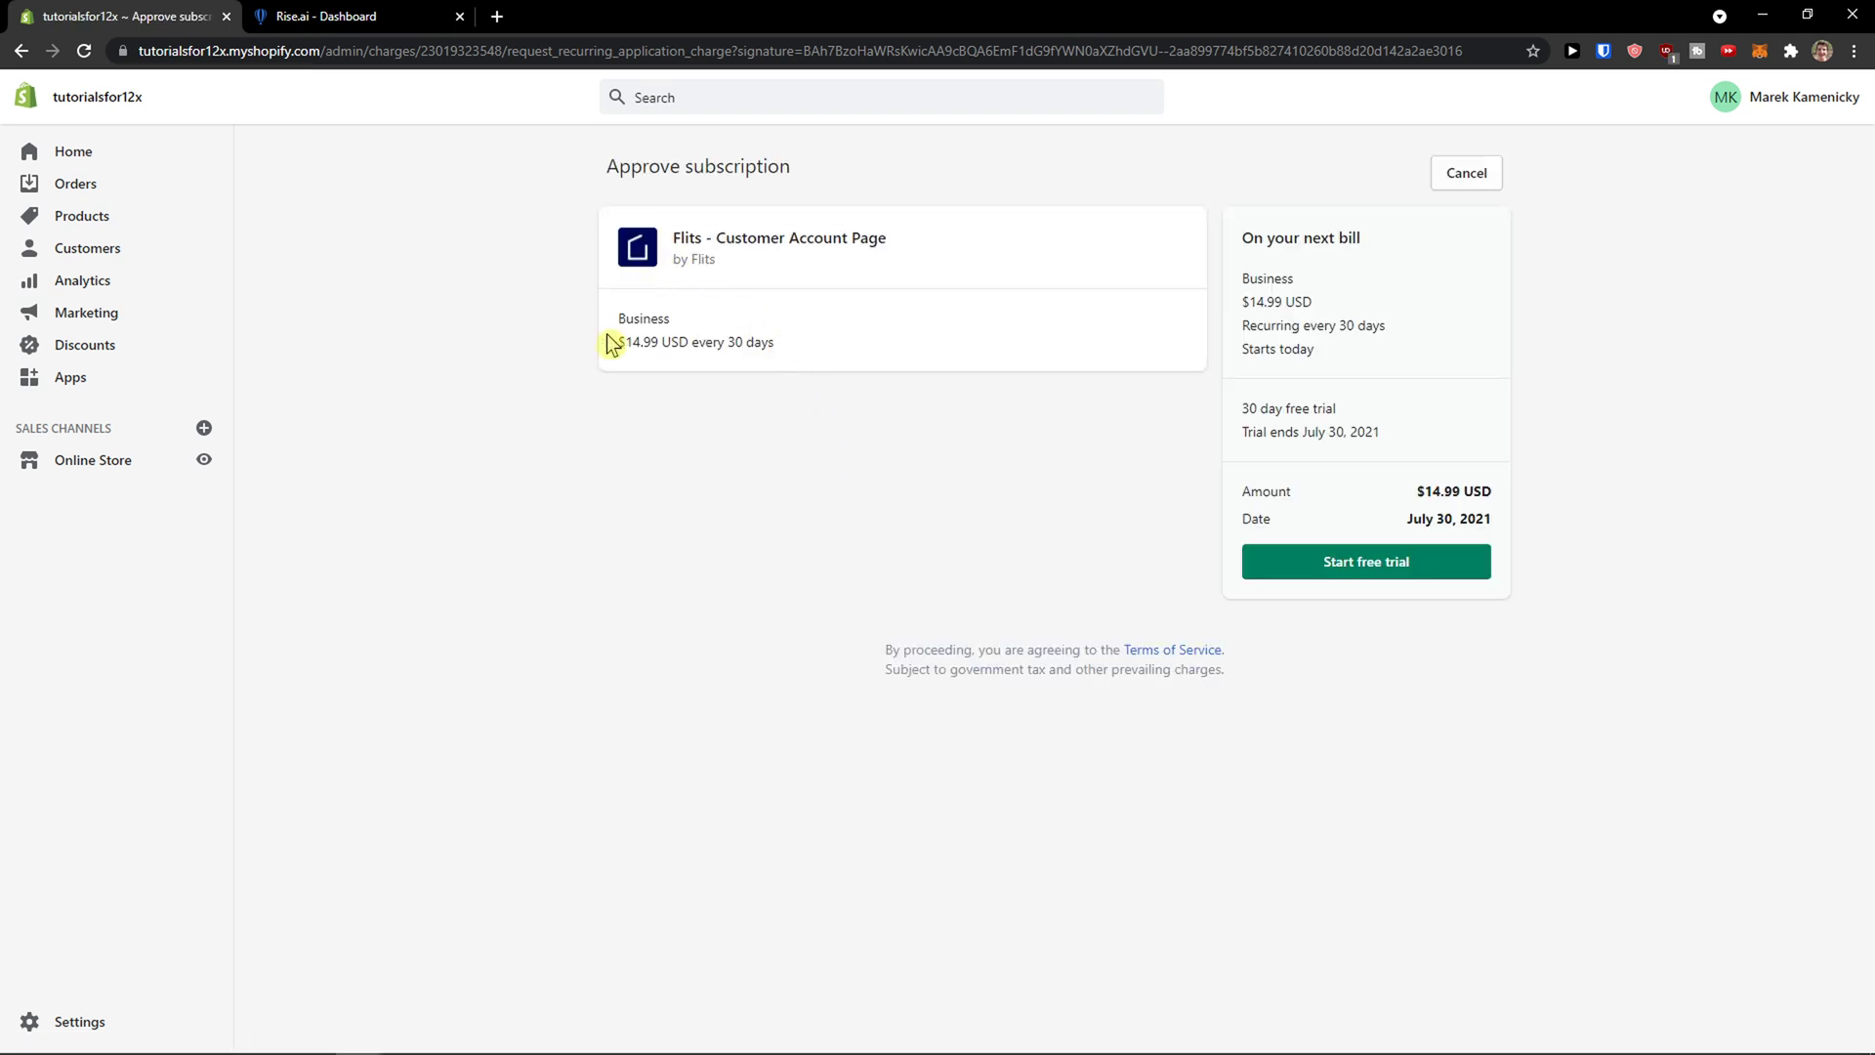
Approve the $14.99 Business subscription with its 30-day trial ending July 30, 2021.
drag(608, 342, 783, 356)
click(1369, 406)
drag(1257, 408, 1342, 434)
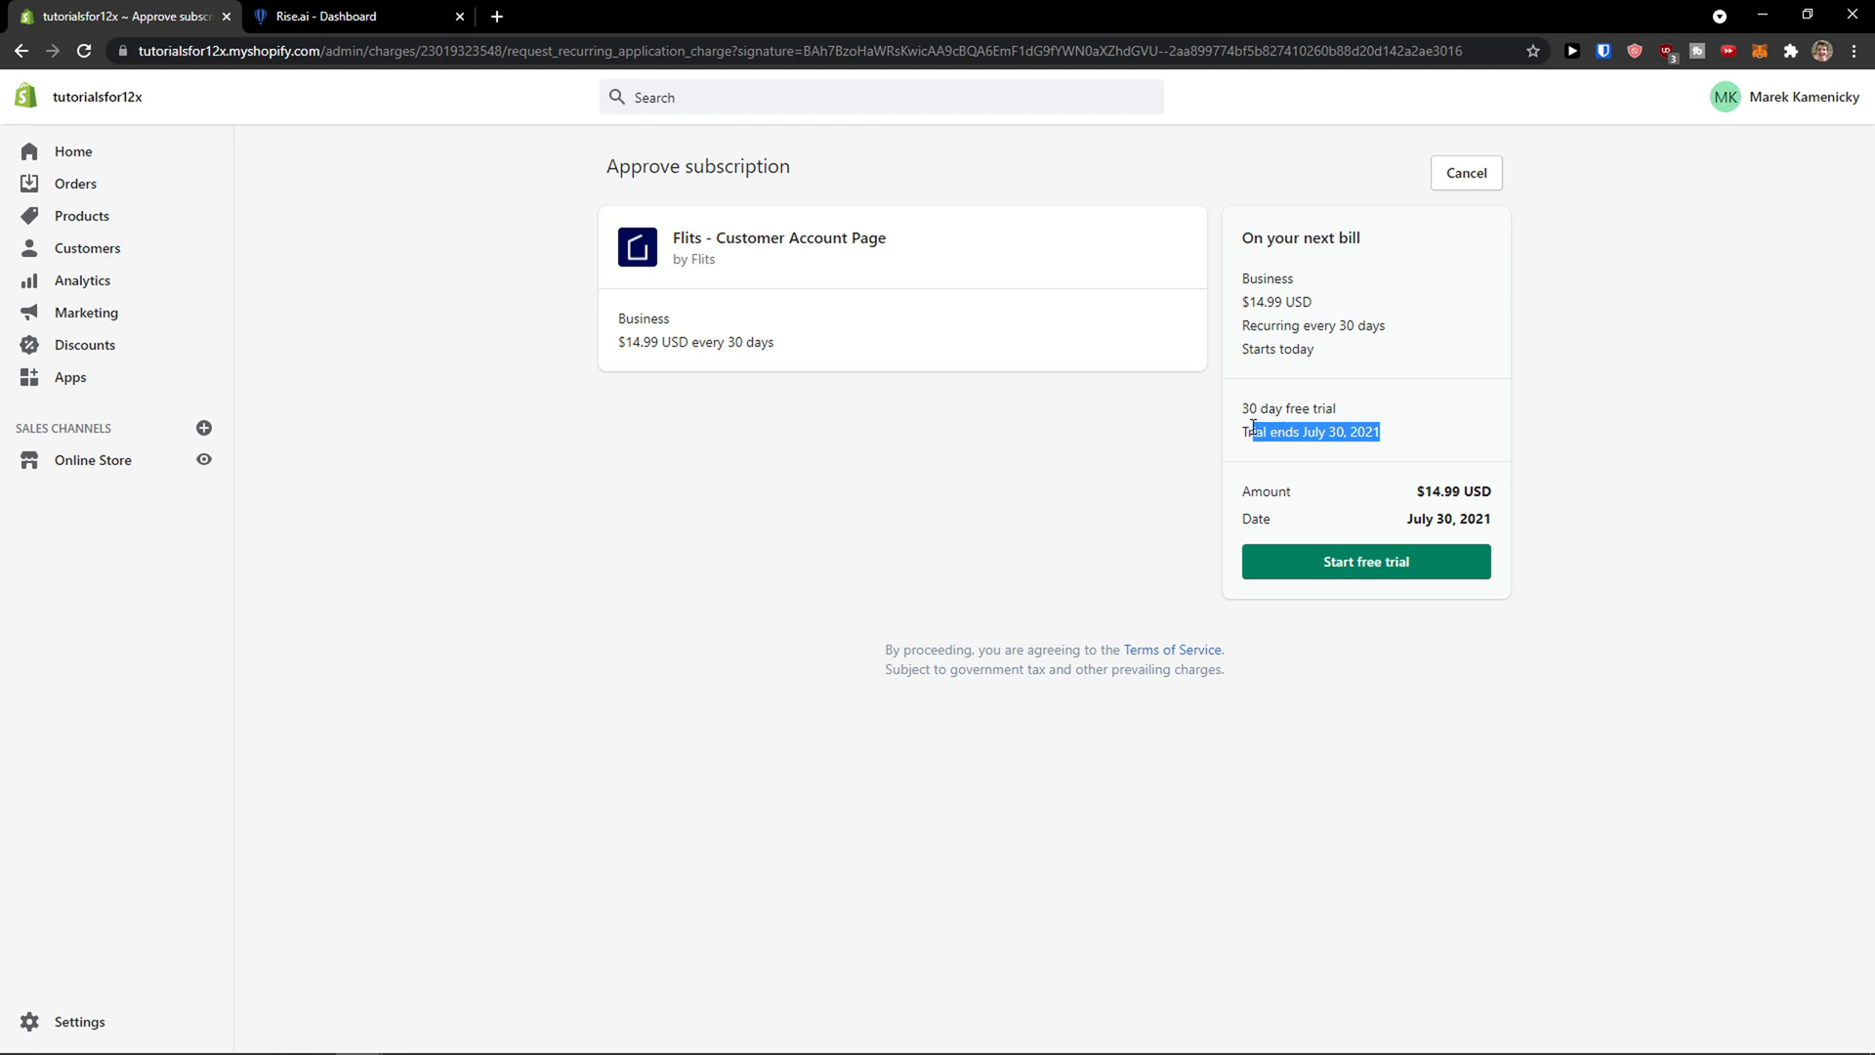
mouse_move(1795, 1047)
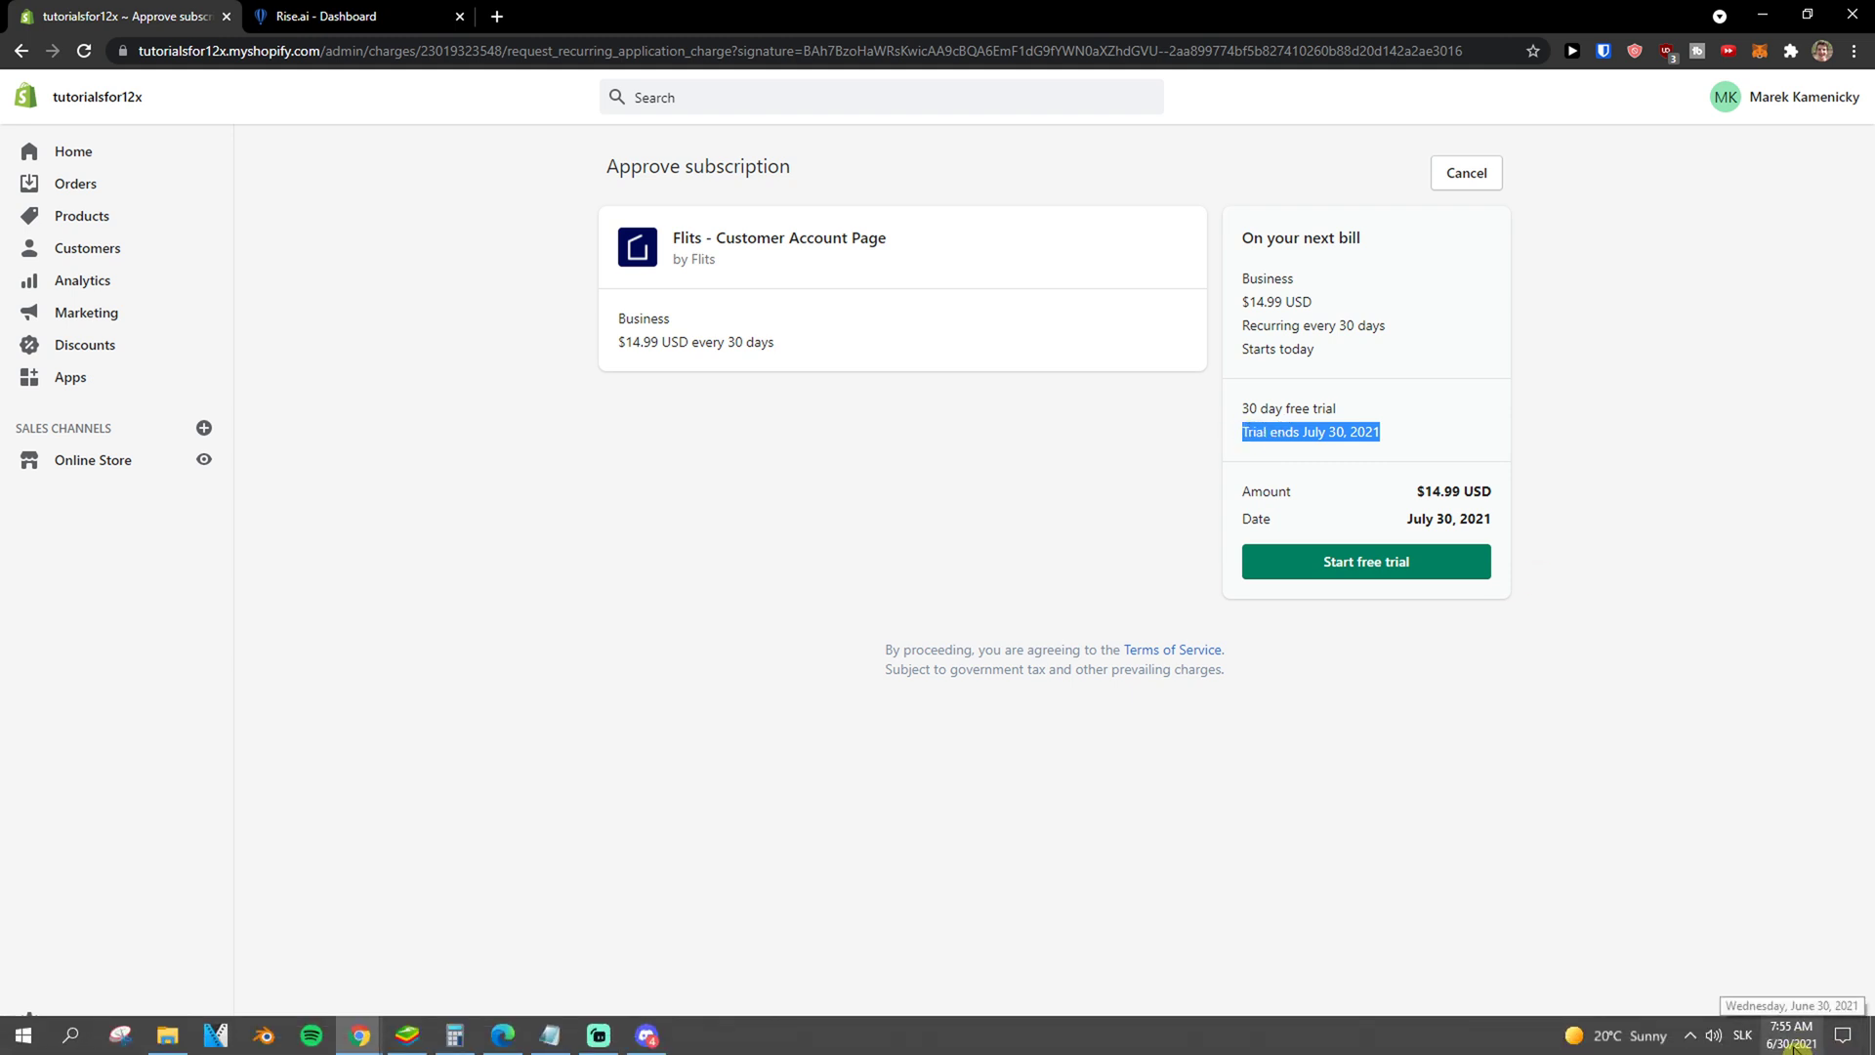
click(1319, 572)
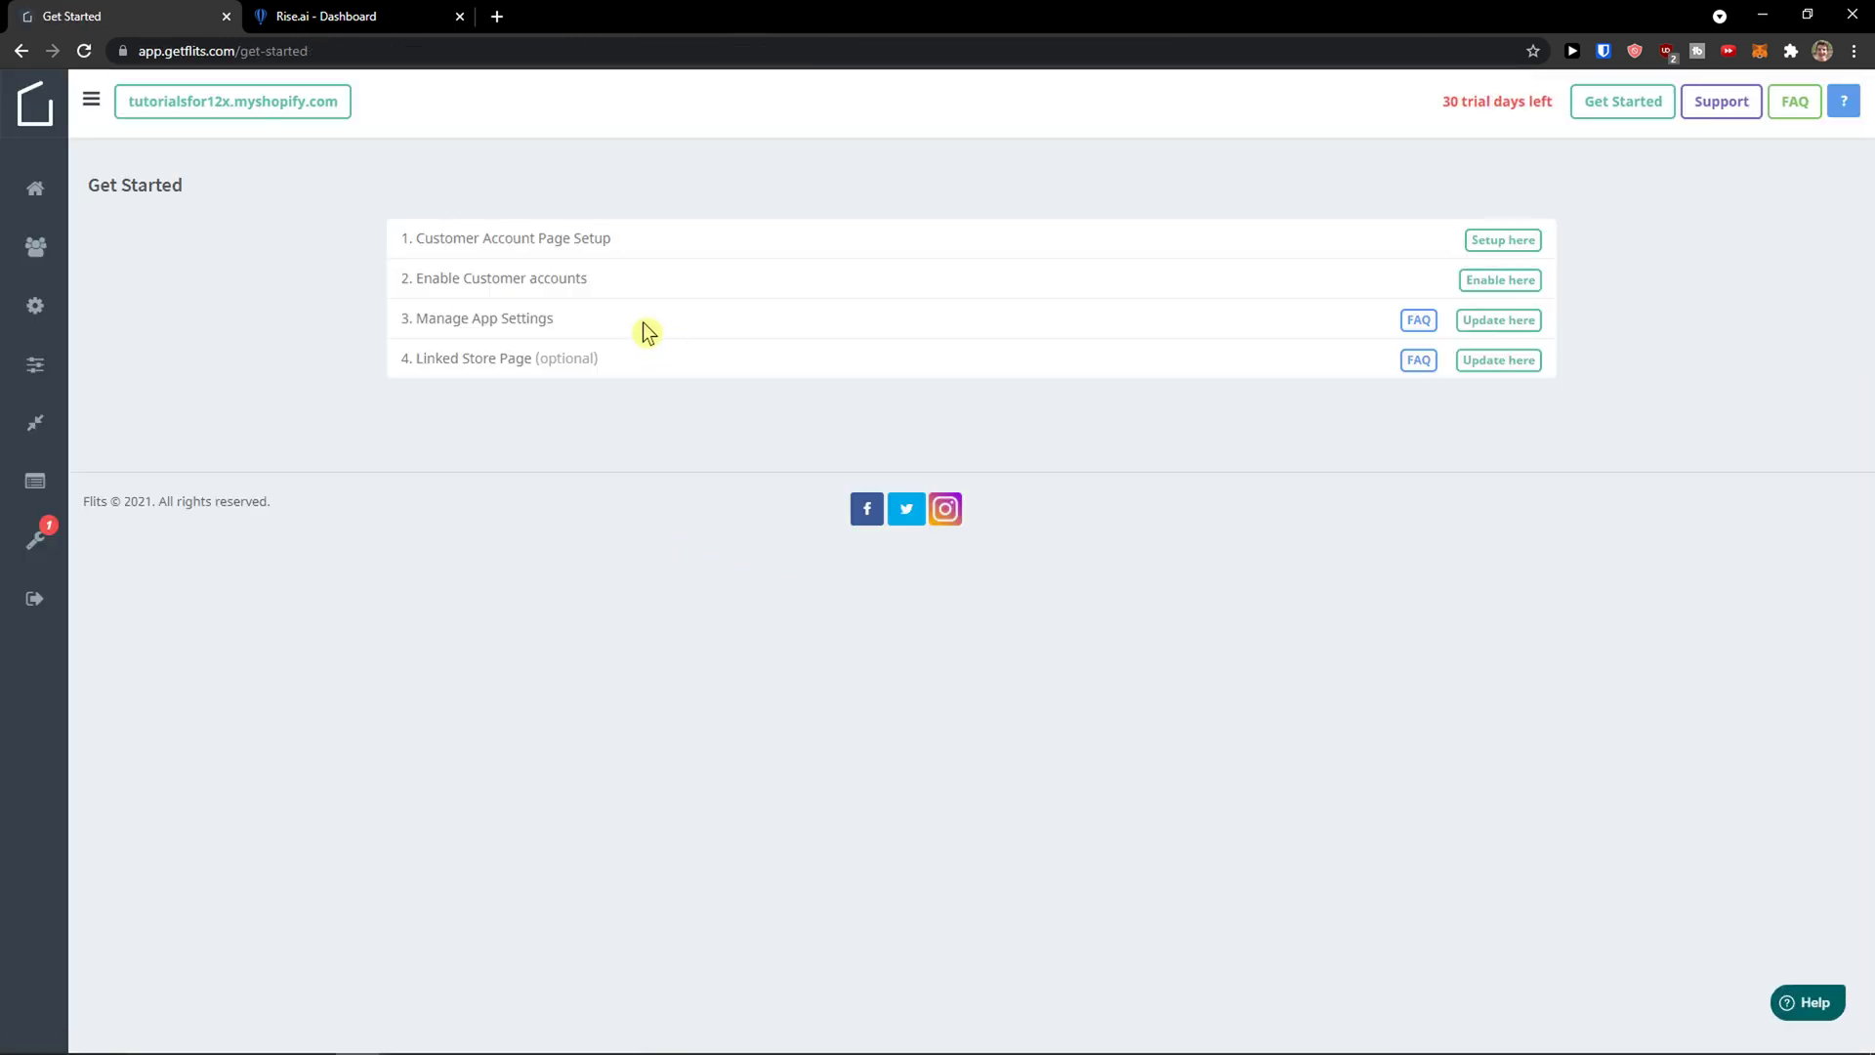
Launch step 1, Customer Account Page Setup, from the Get Started checklist in a new tab.
triple_click(414, 253)
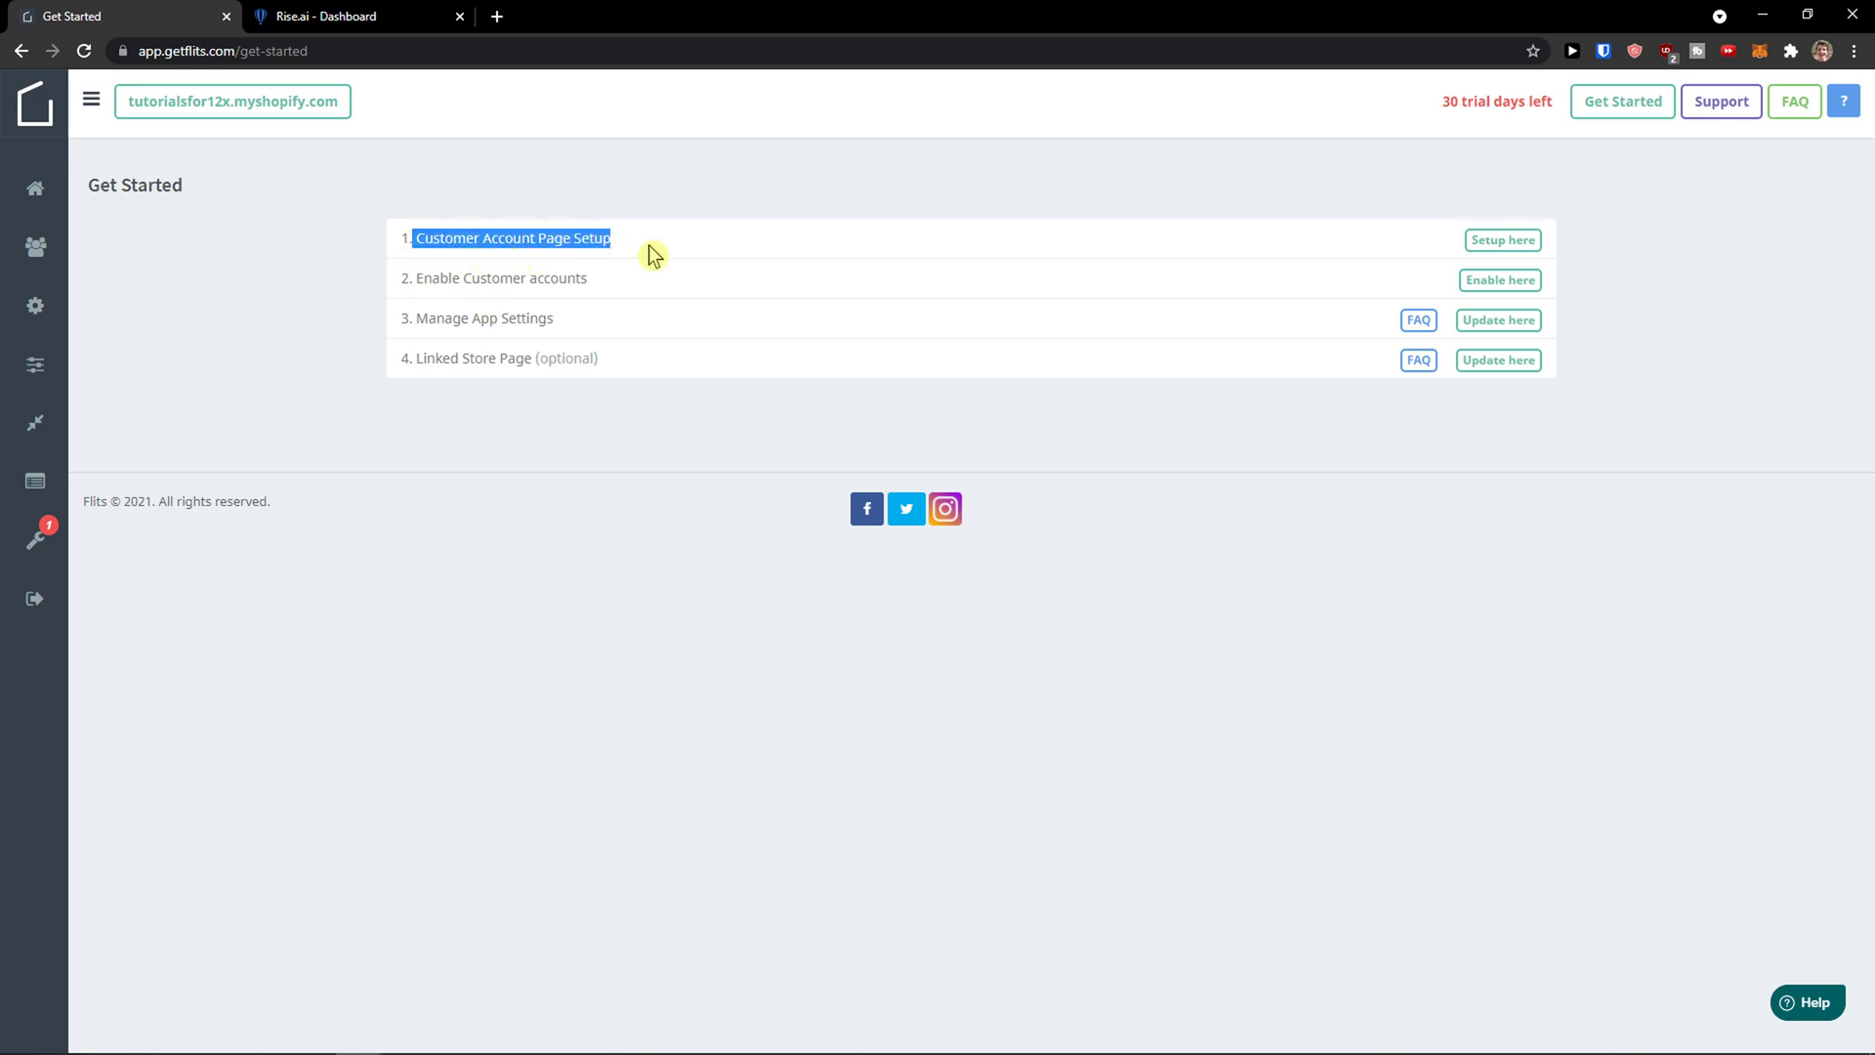
click(930, 256)
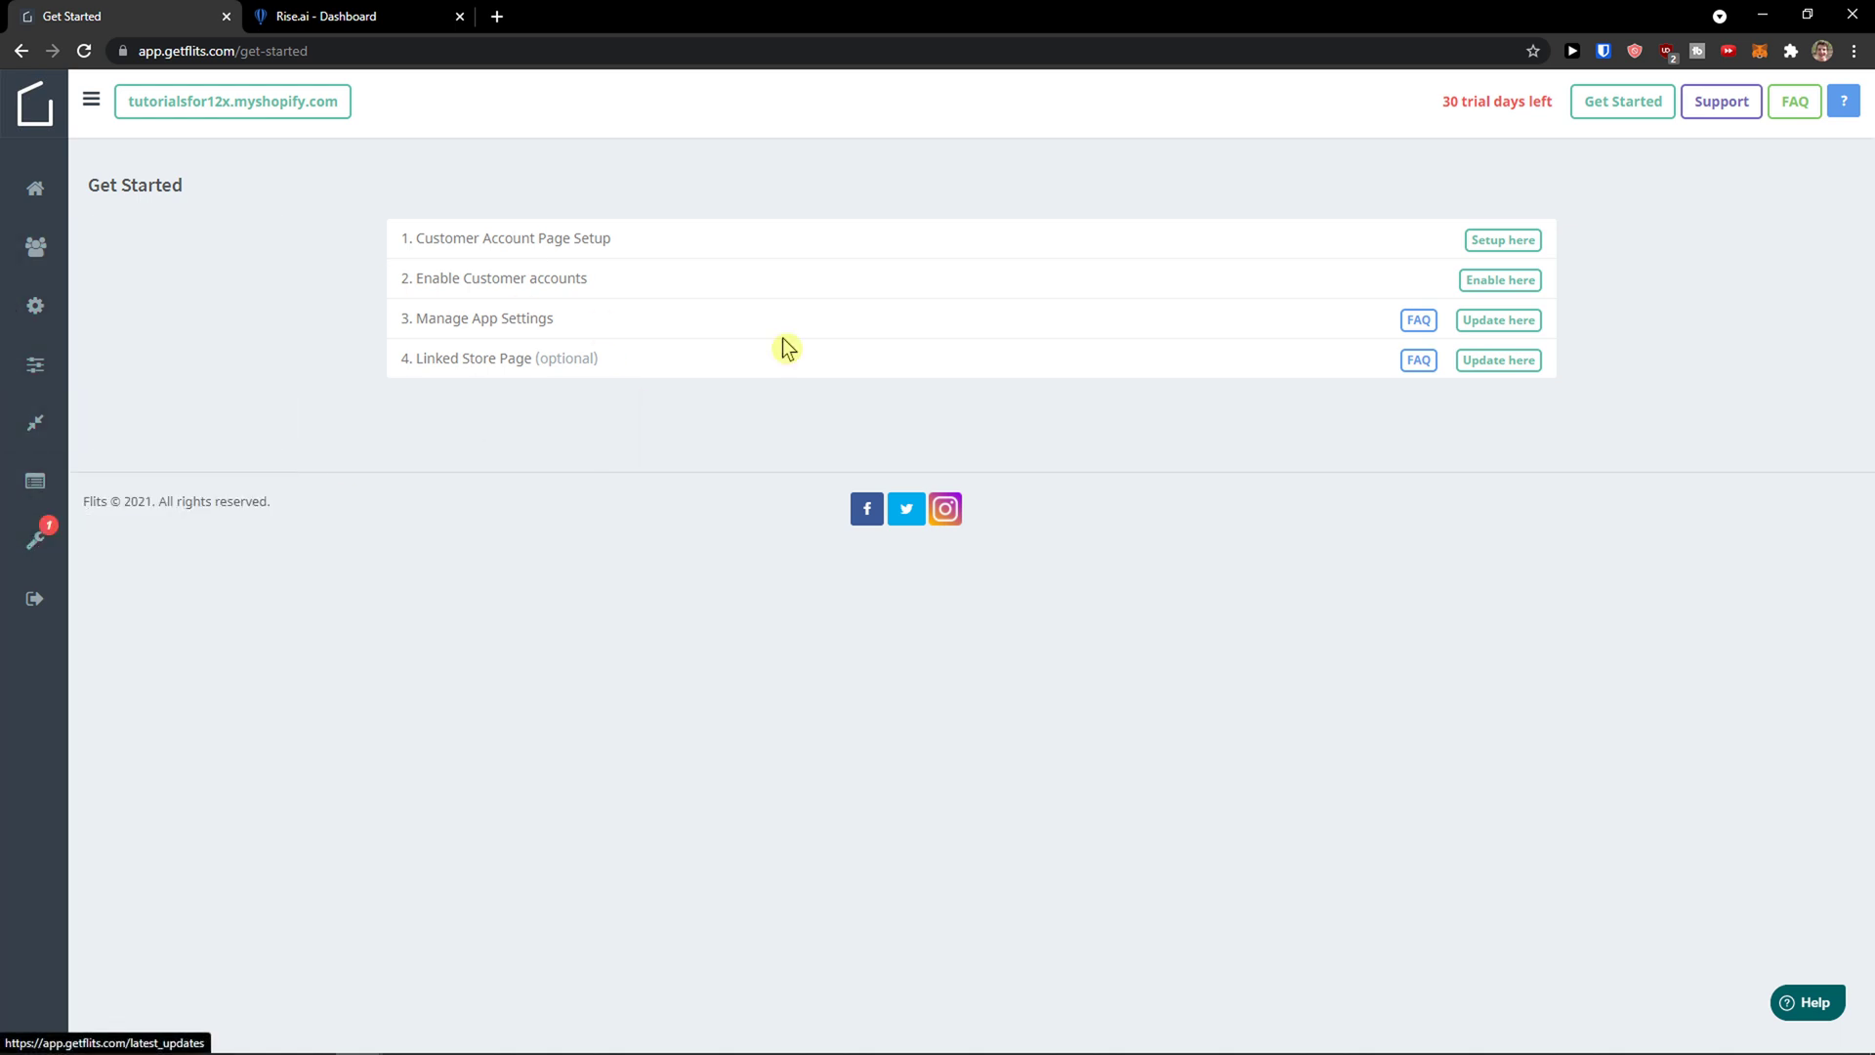
click(1497, 255)
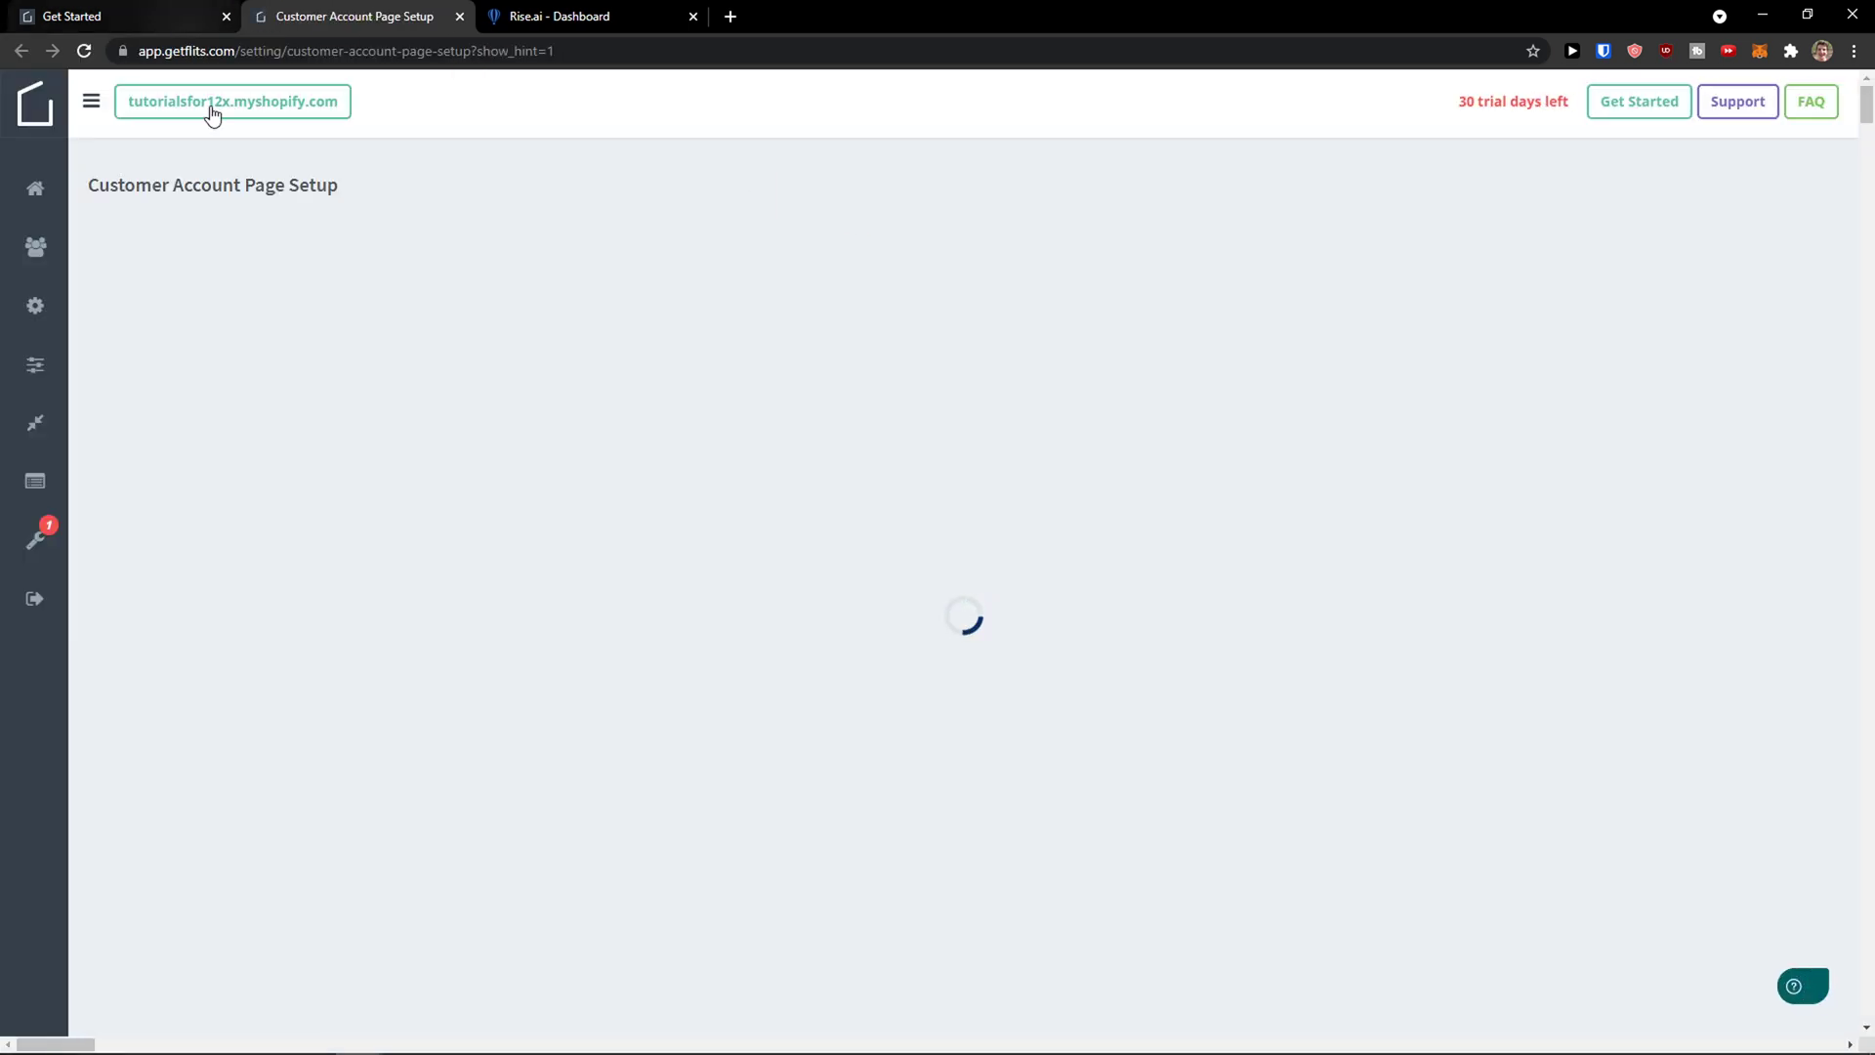
Select the Debut theme and move on to browse the account-page template preview.
click(415, 385)
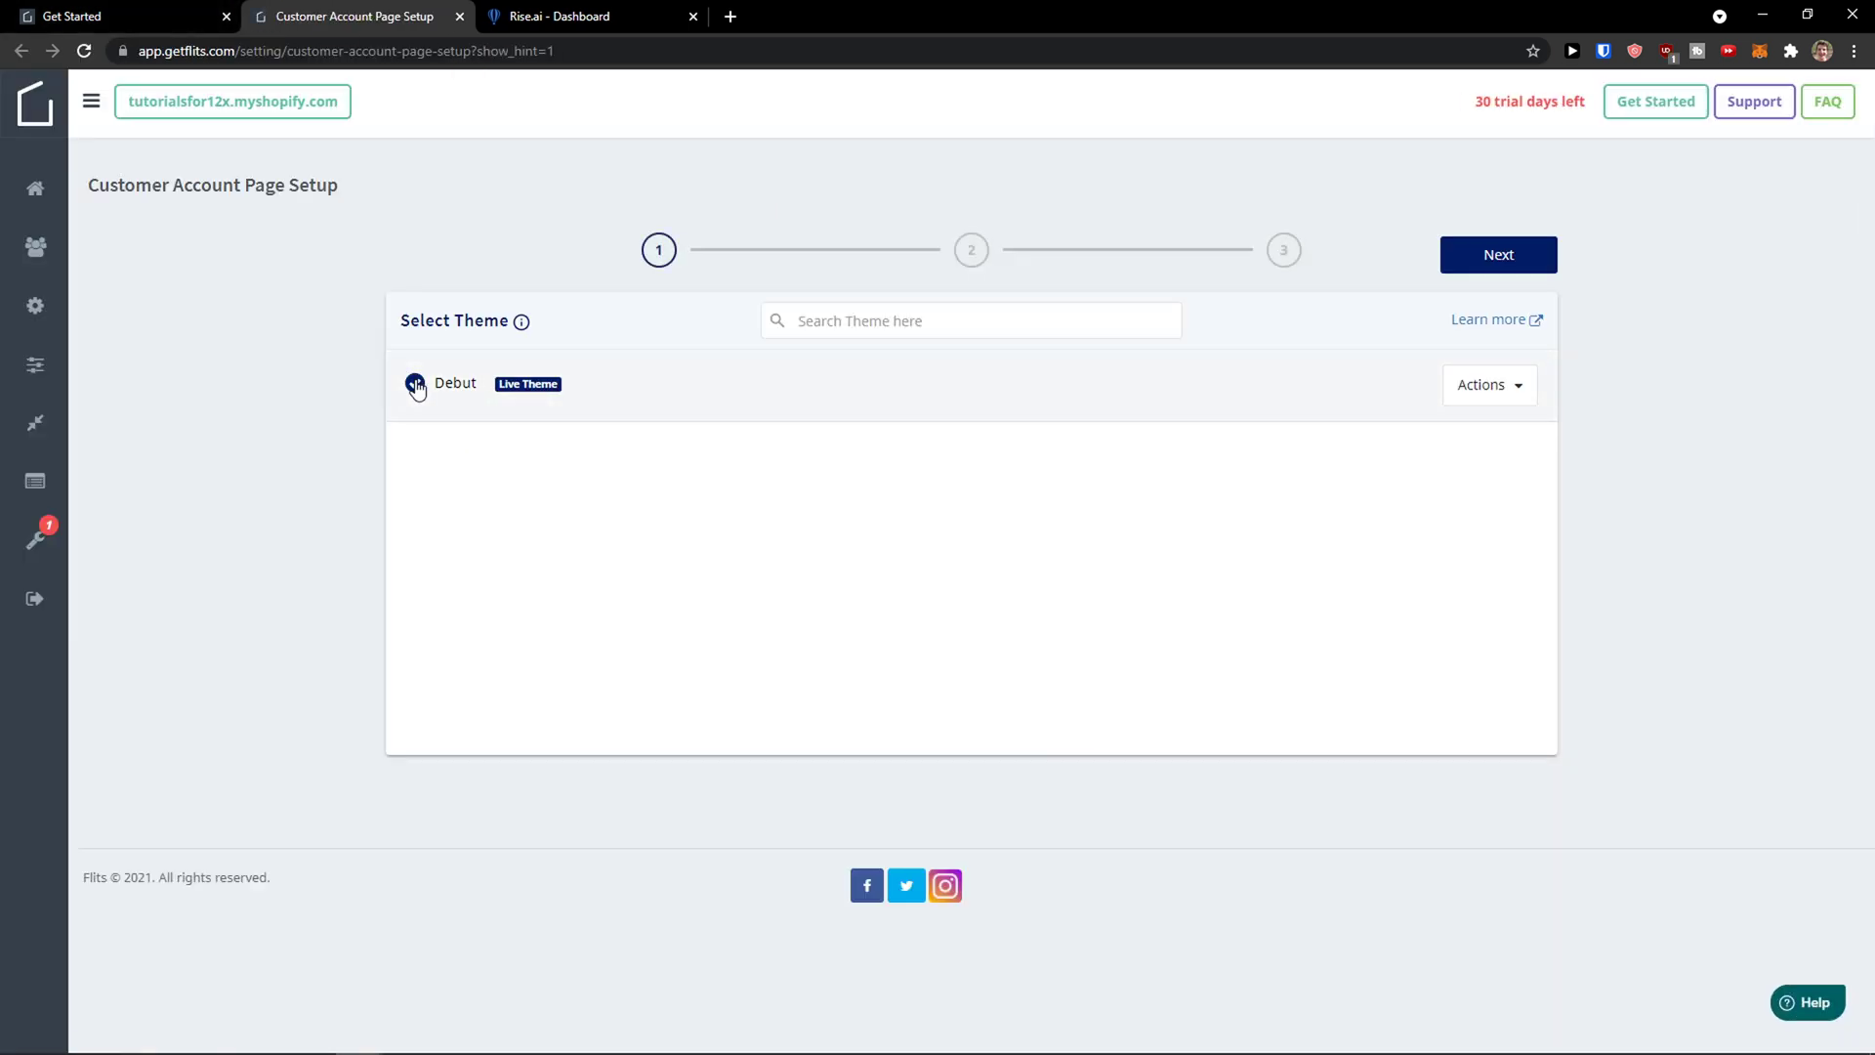
click(1461, 264)
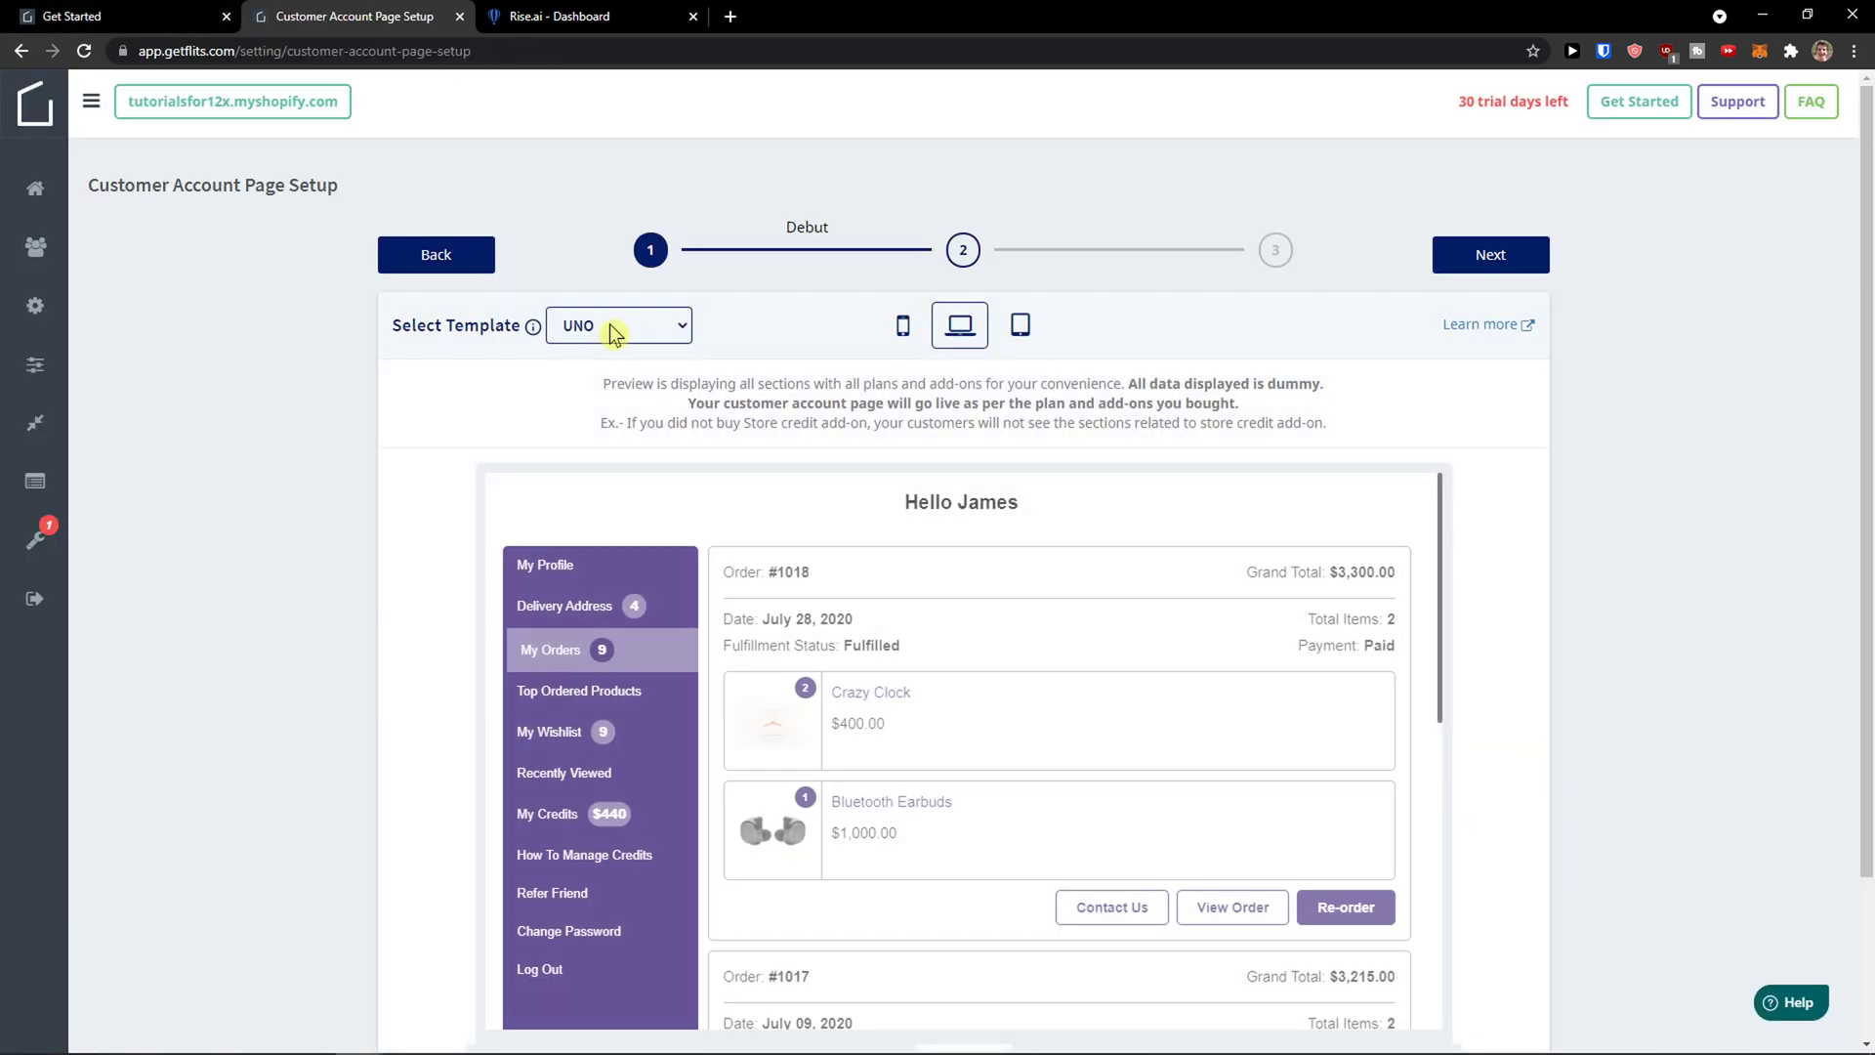
drag(618, 378, 1182, 404)
scroll(1233, 399, down, 1)
click(810, 318)
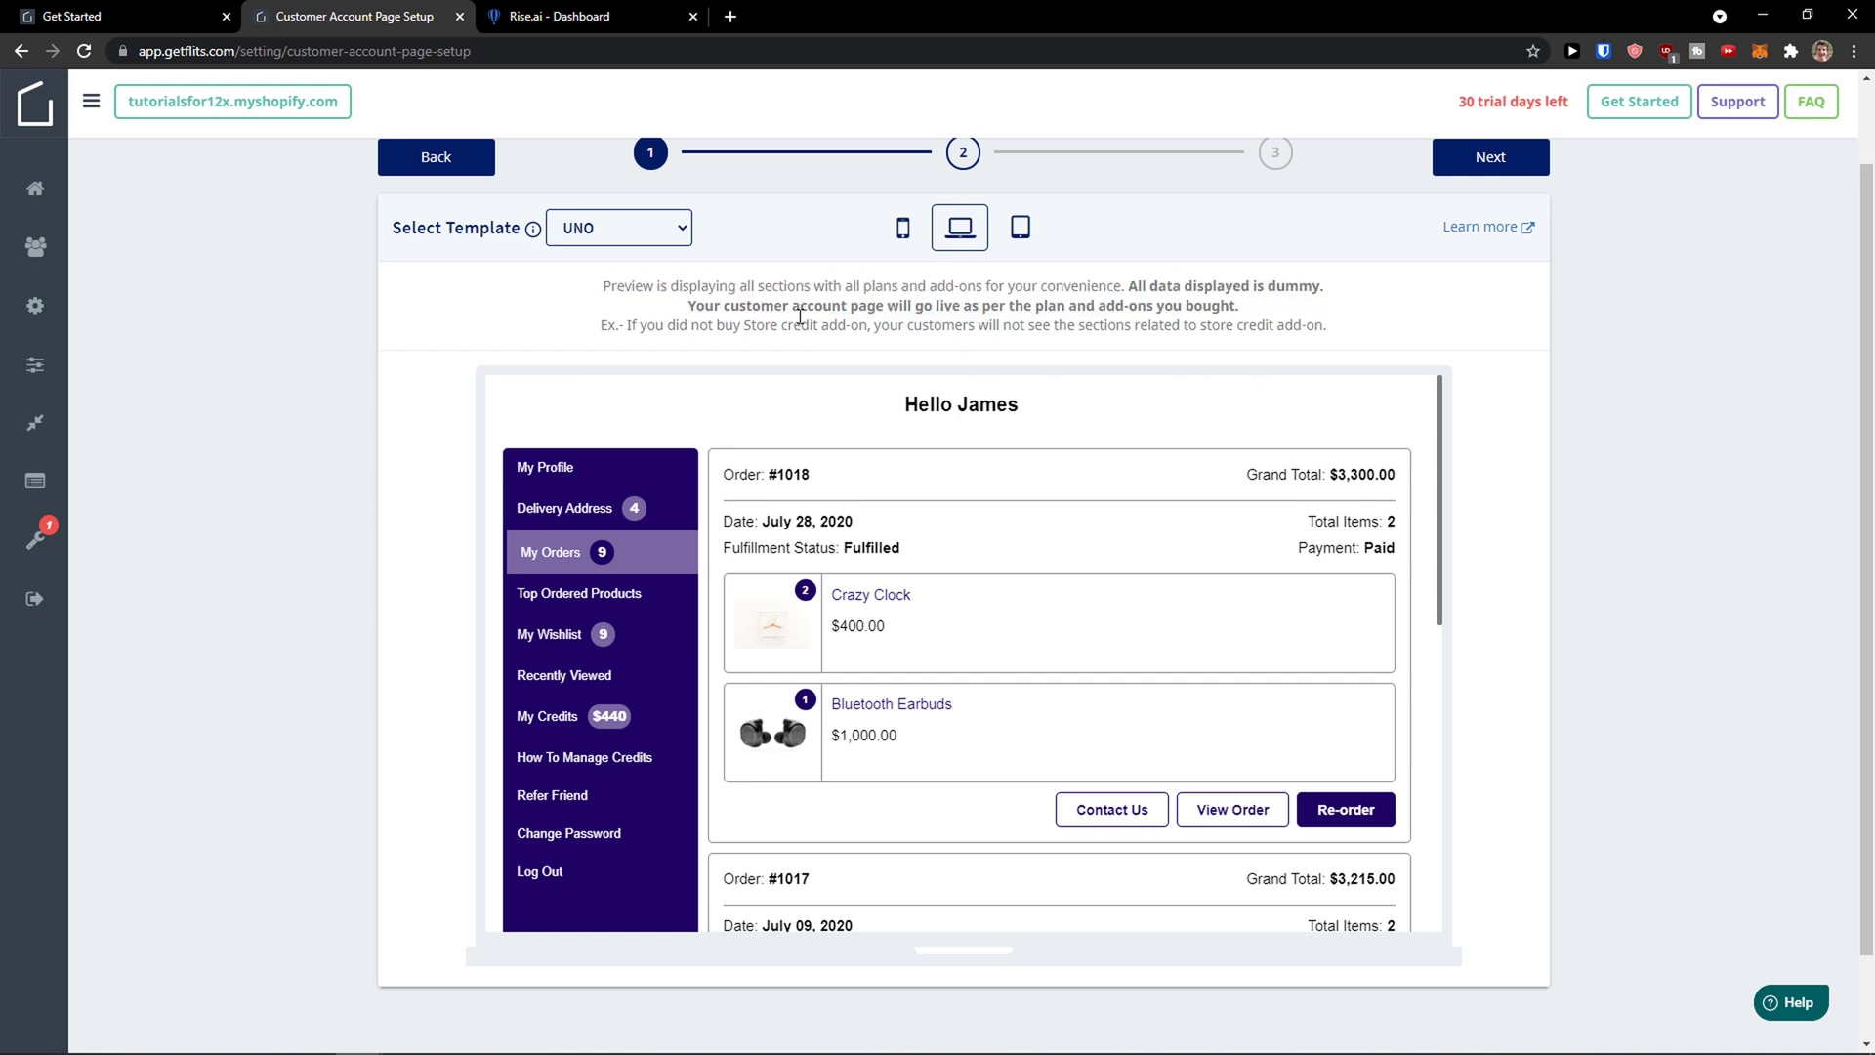
scroll(905, 582, down, 1)
scroll(916, 574, up, 1)
scroll(916, 572, down, 1)
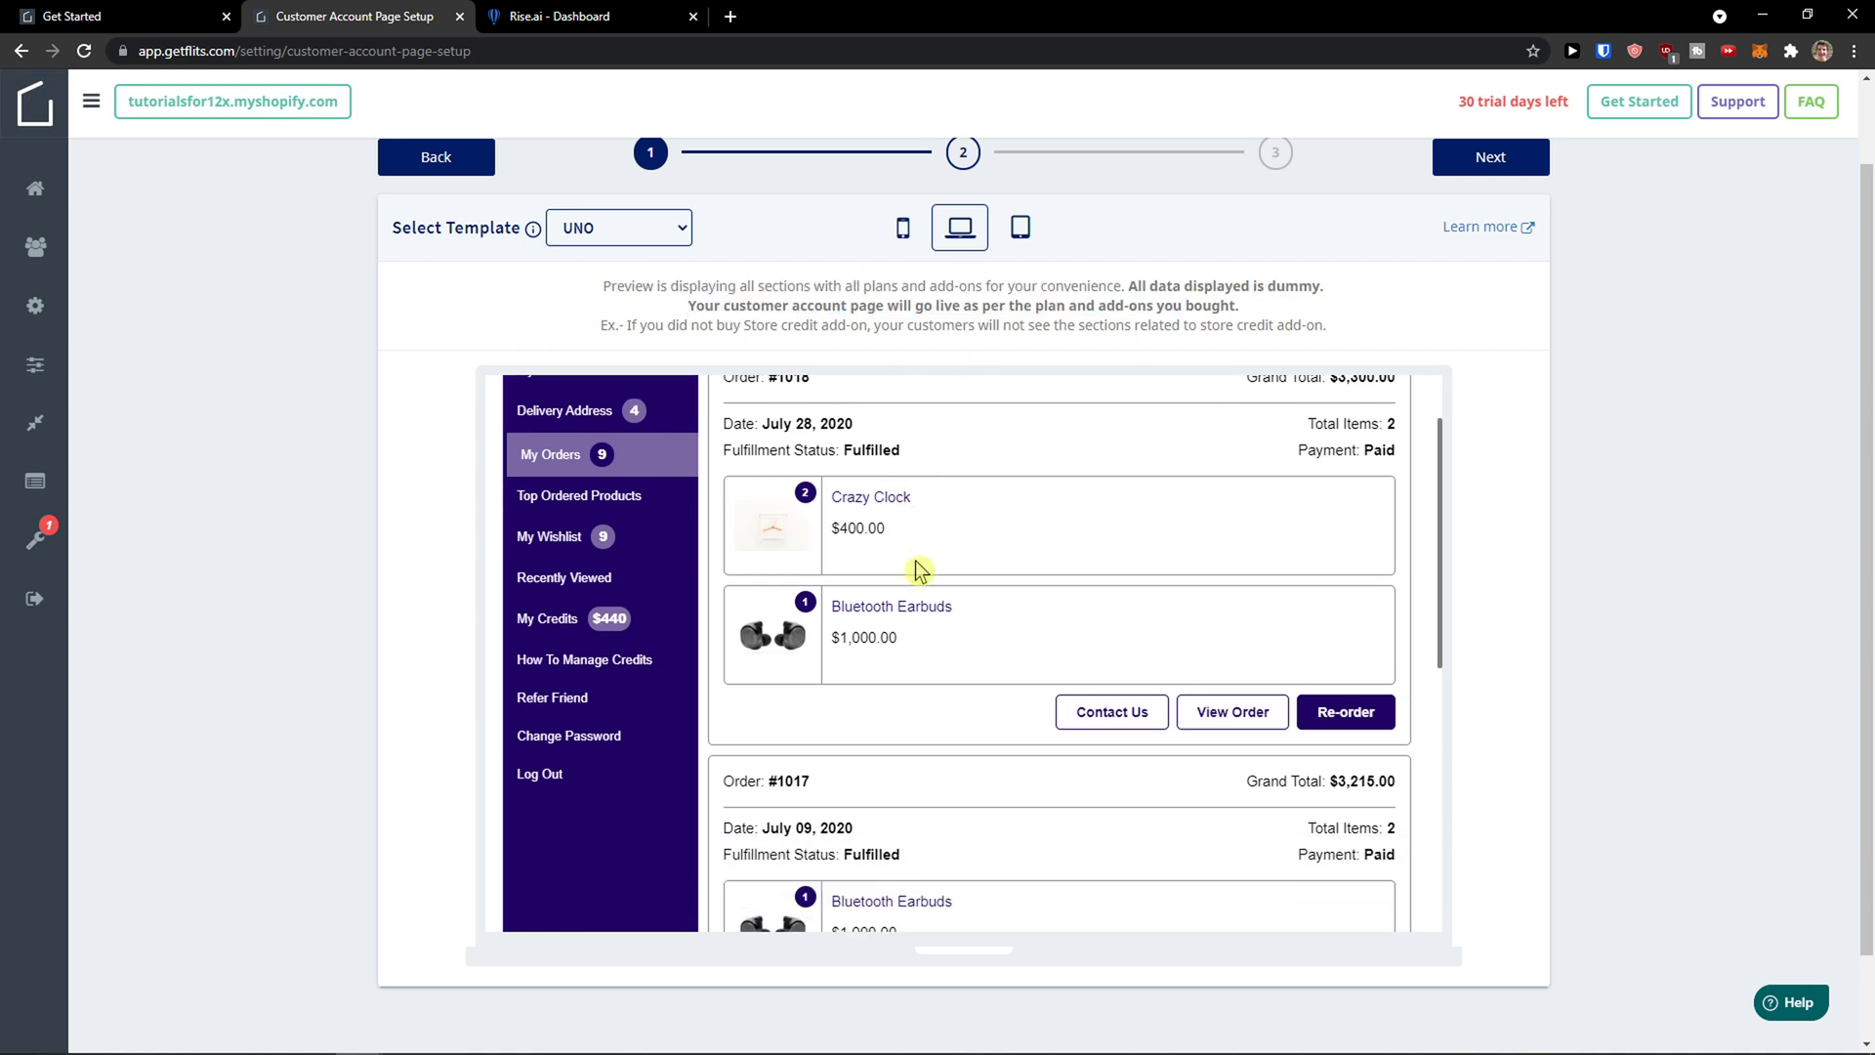
scroll(917, 572, up, 1)
scroll(635, 572, up, 1)
scroll(937, 611, down, 2)
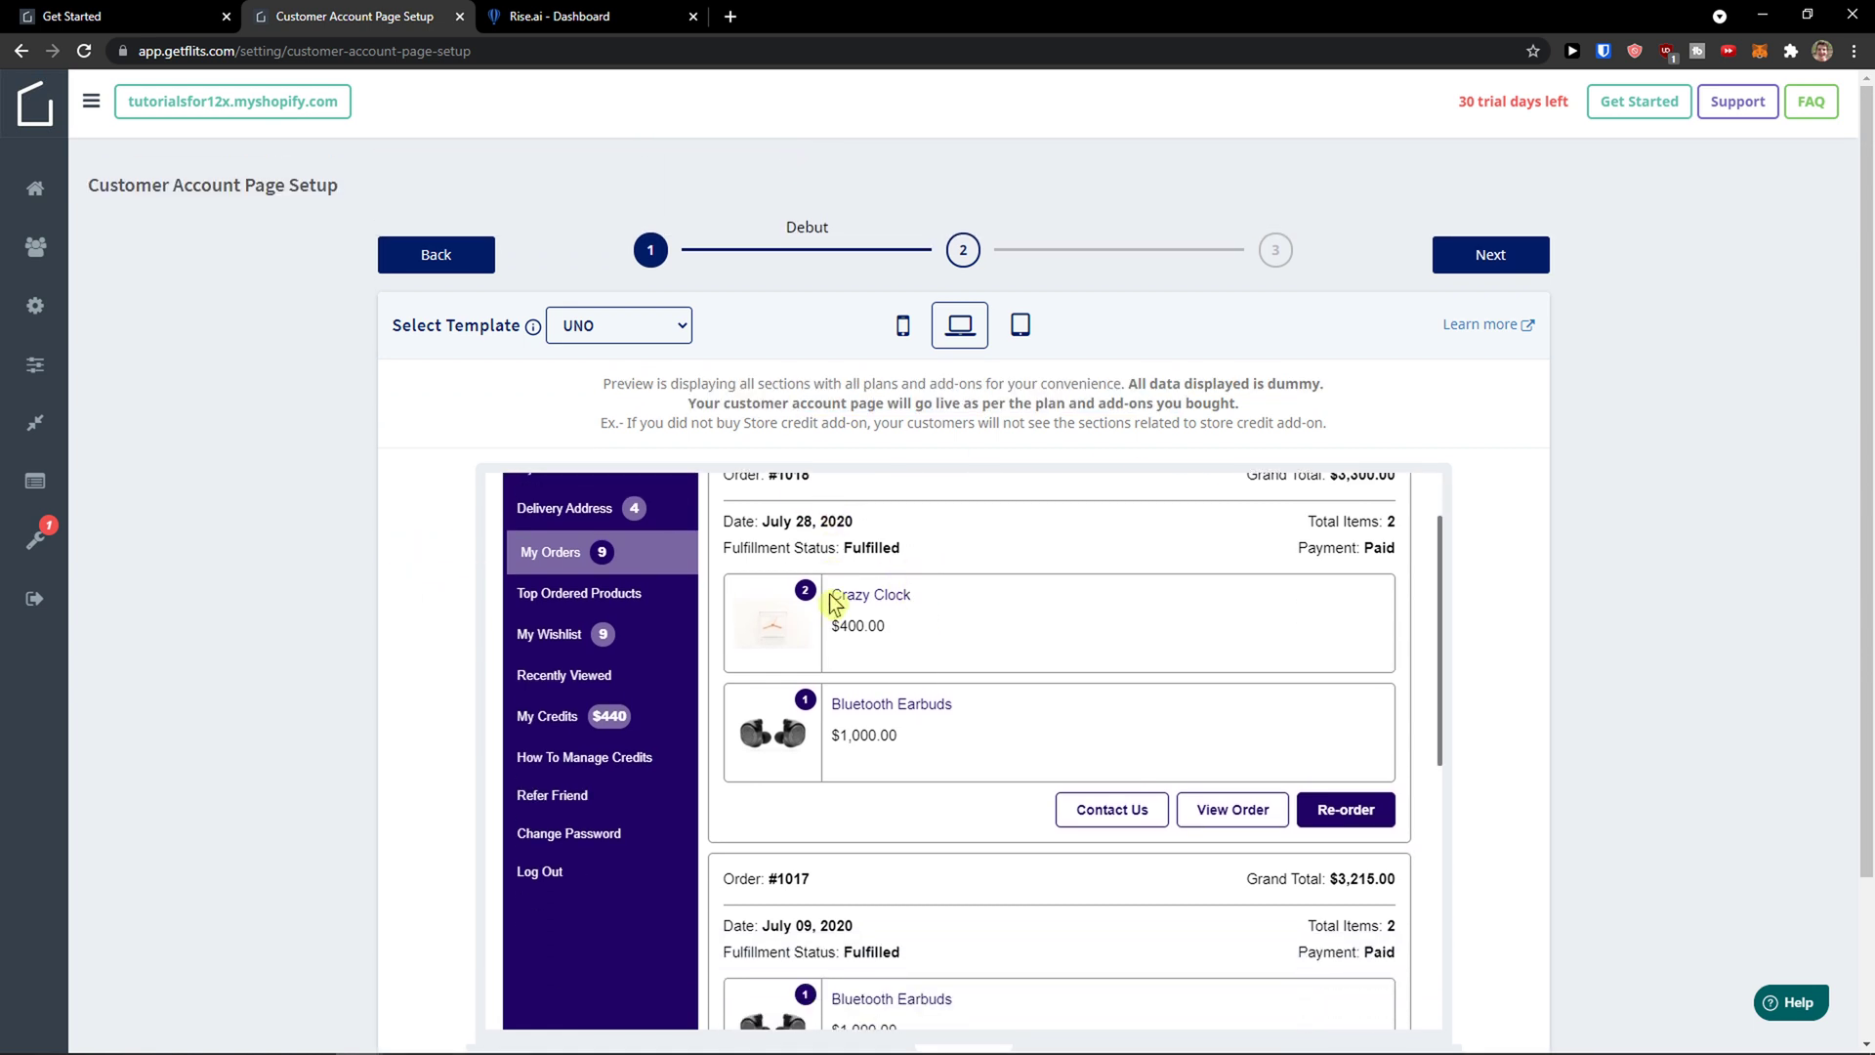
scroll(937, 619, up, 2)
scroll(896, 628, down, 2)
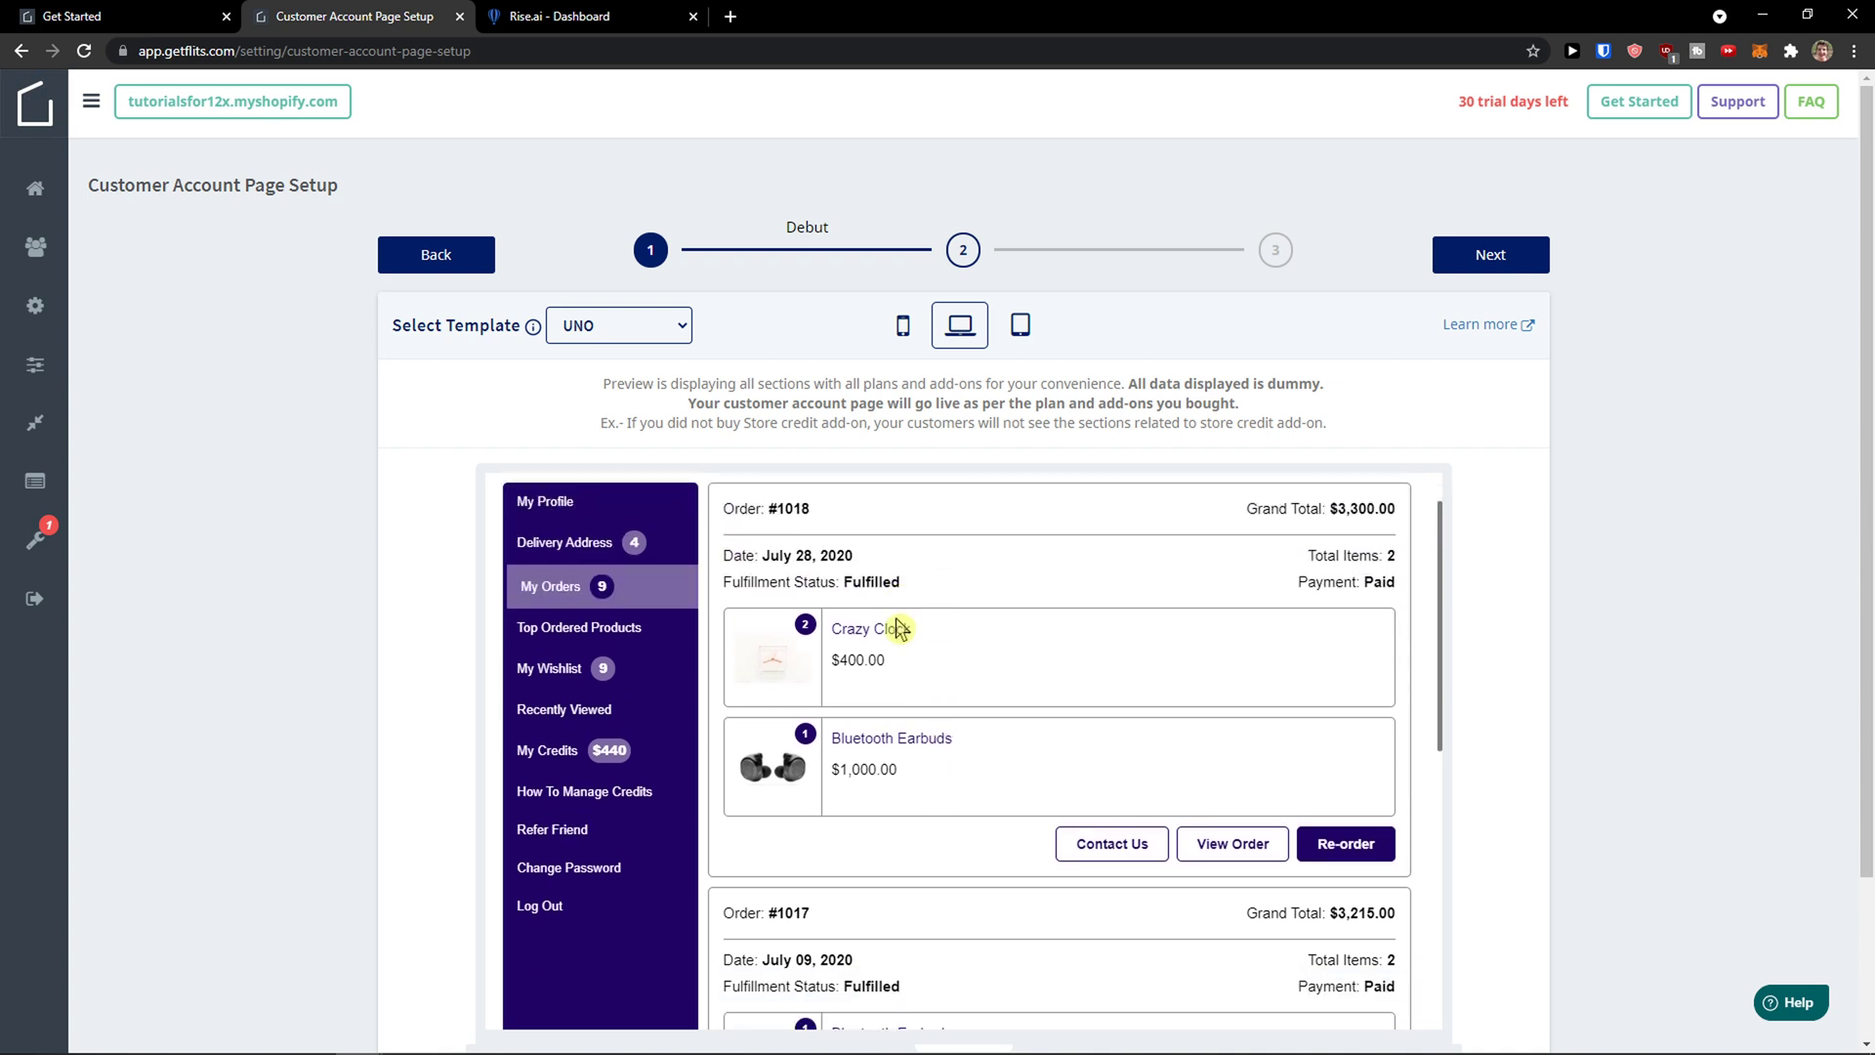
scroll(842, 626, down, 2)
scroll(870, 621, up, 3)
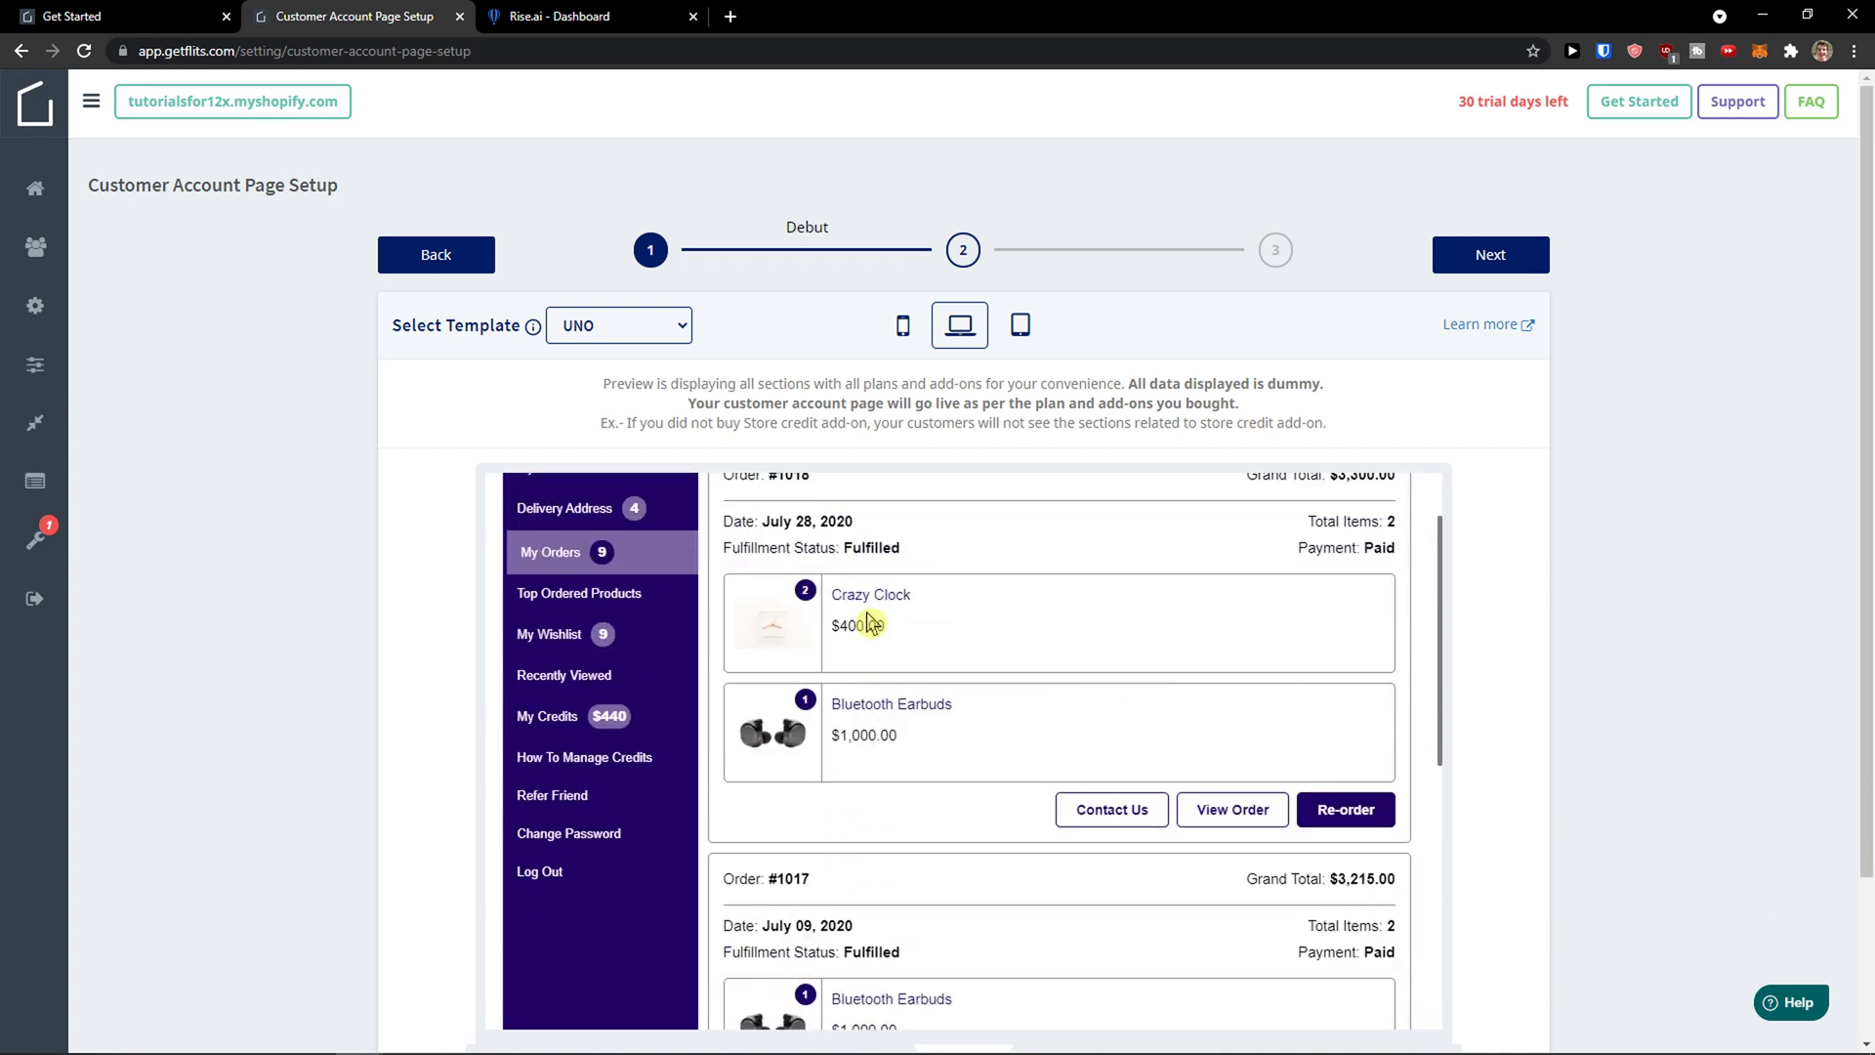
scroll(871, 622, down, 6)
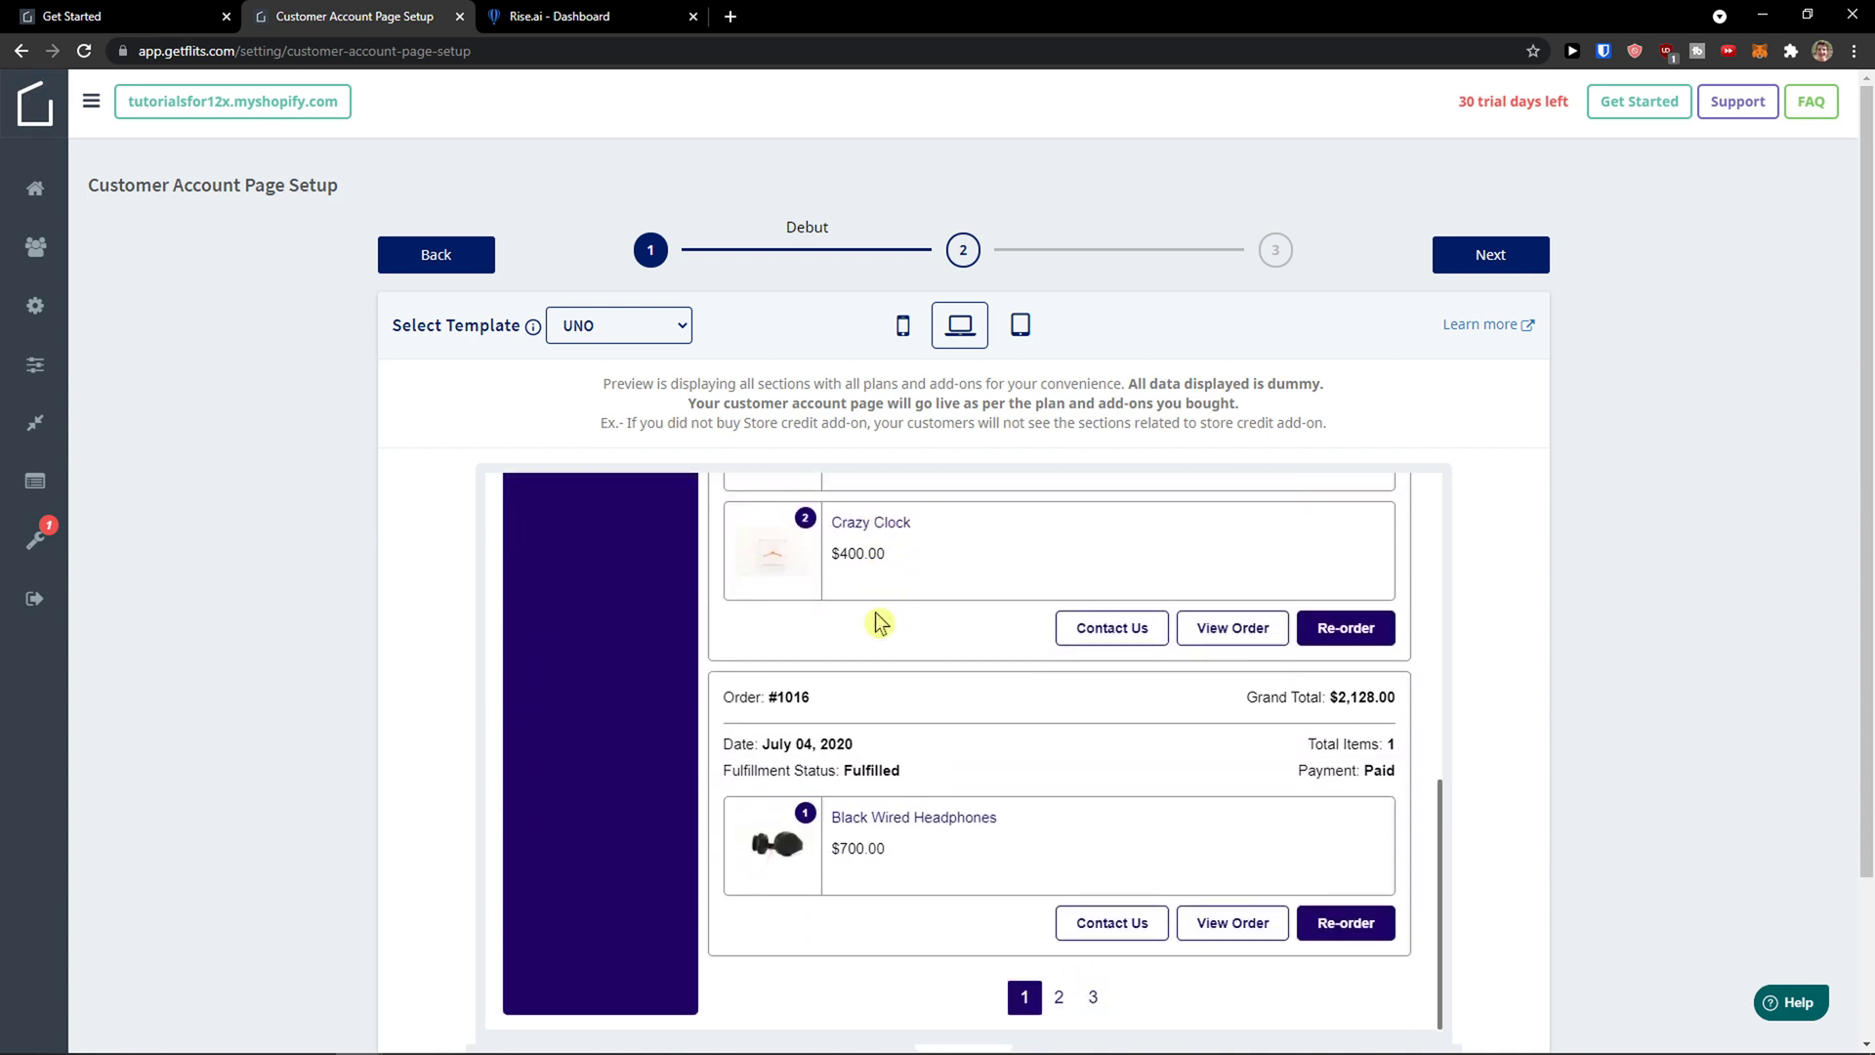
scroll(418, 581, down, 1)
Preview the DUO template, then switch the template back to UNO.
click(635, 230)
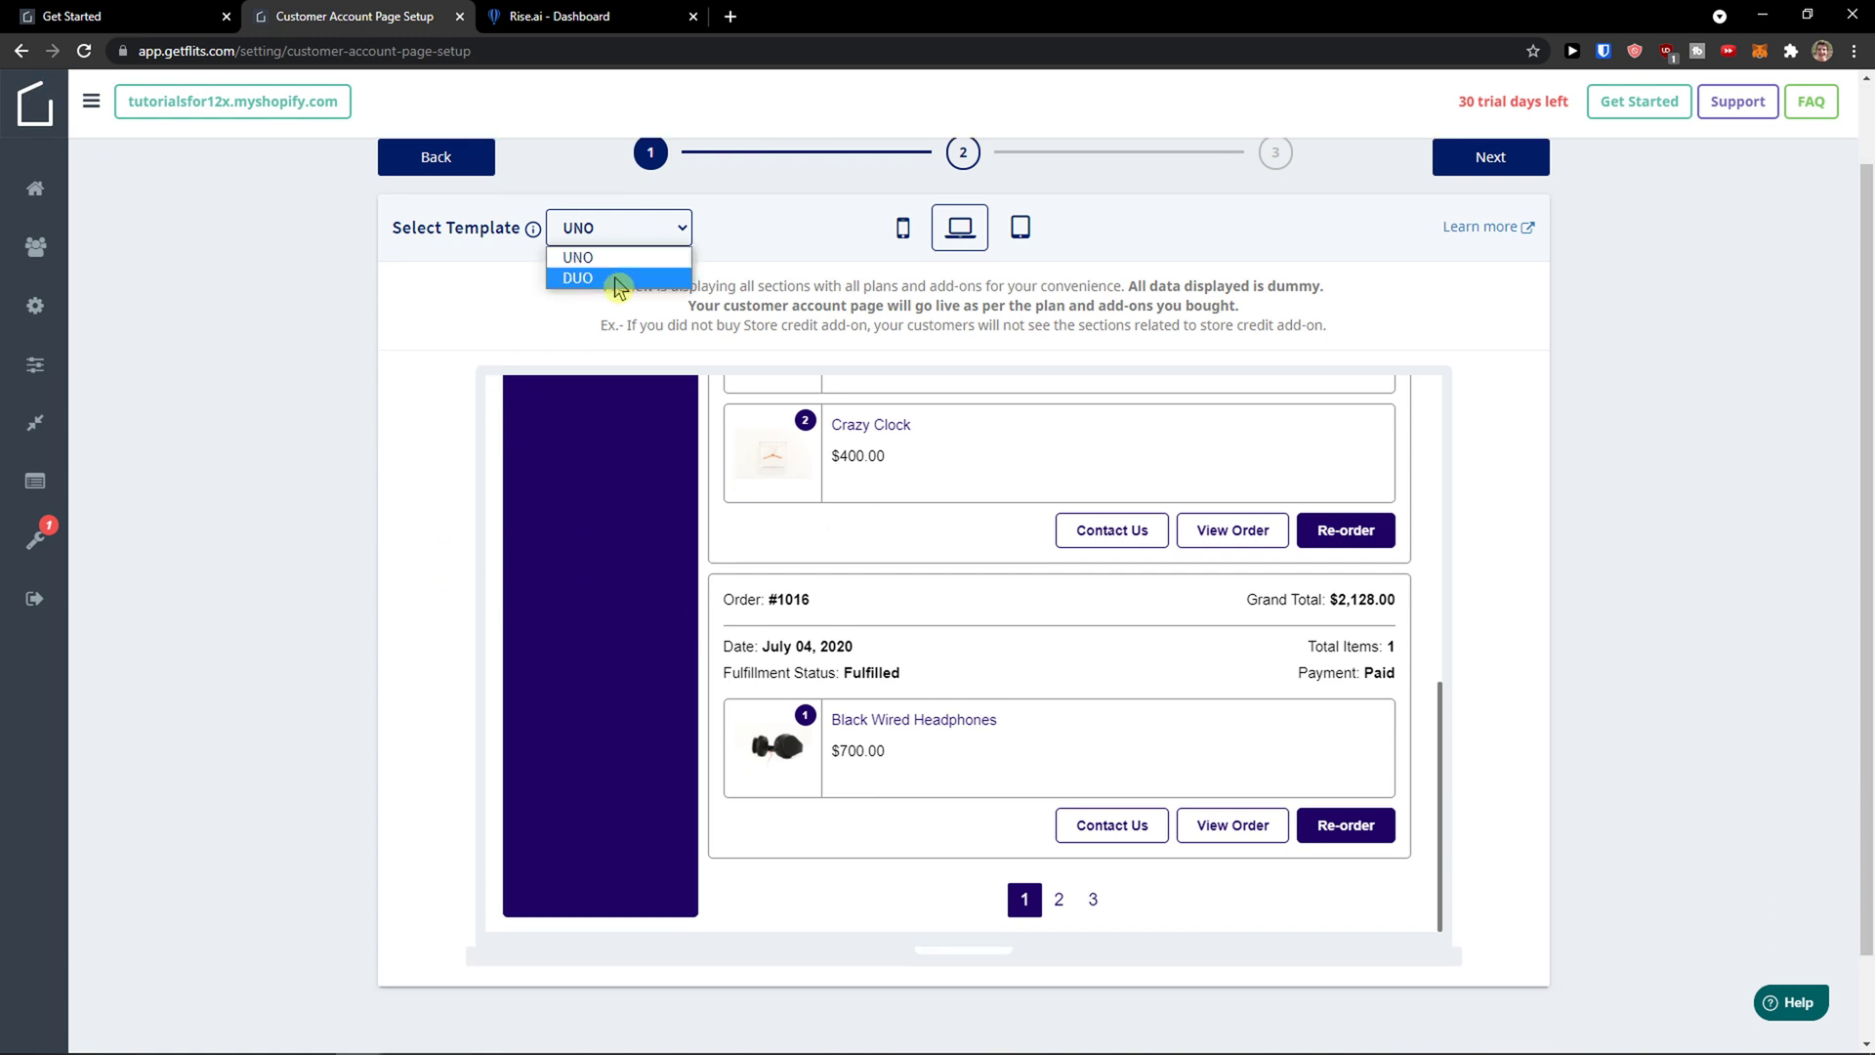
click(621, 276)
scroll(838, 496, up, 1)
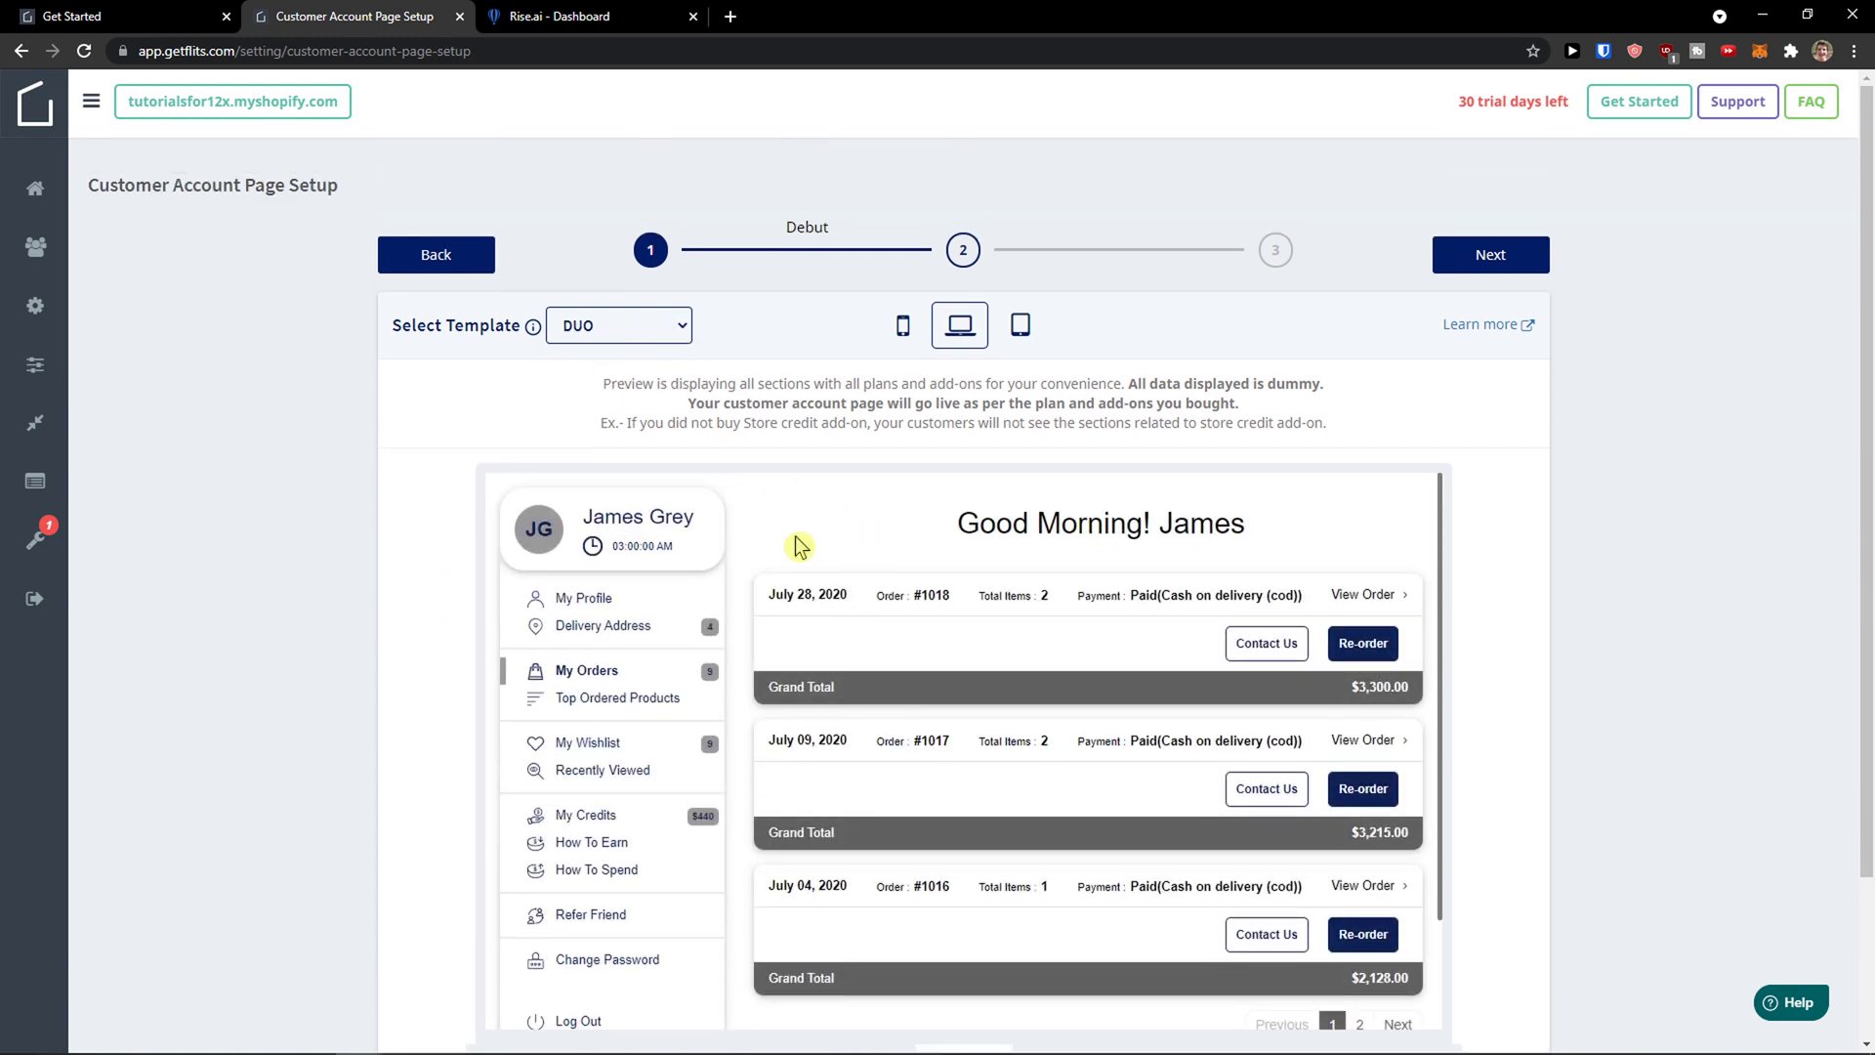
scroll(796, 545, down, 1)
scroll(793, 547, up, 1)
click(623, 330)
click(627, 354)
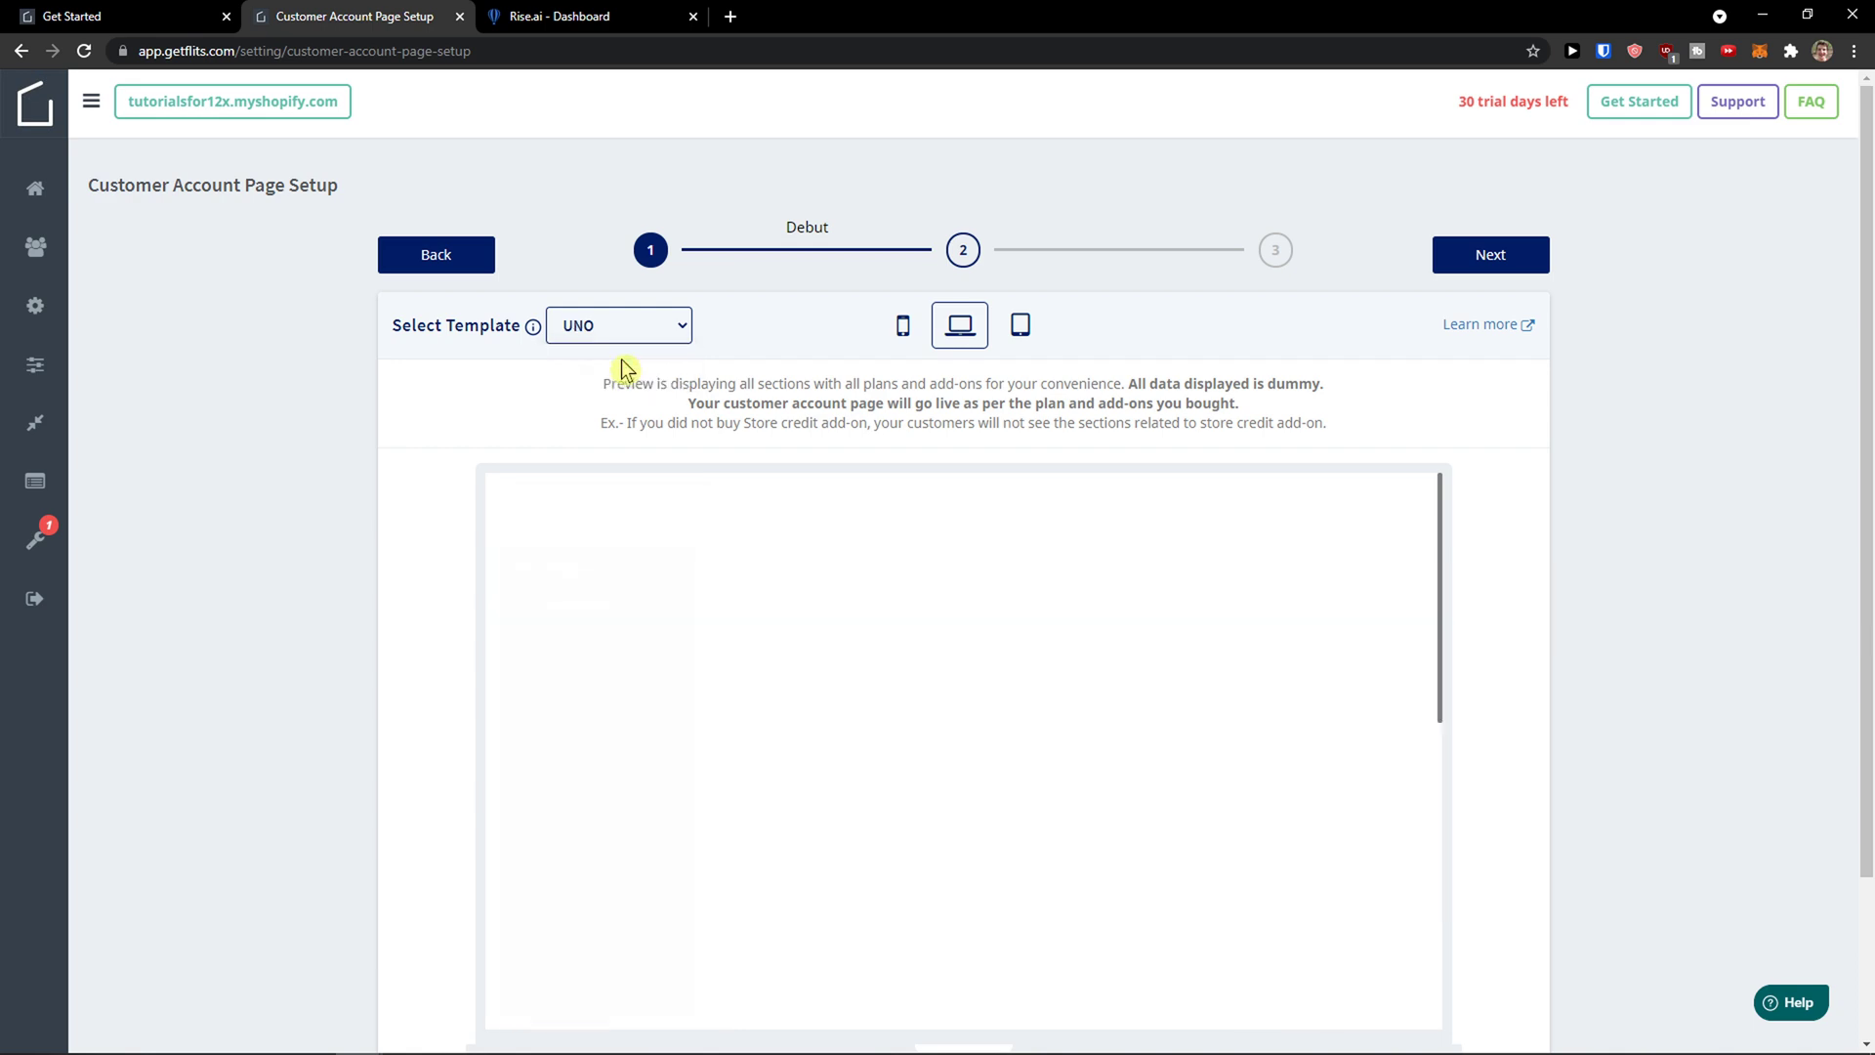
scroll(938, 531, down, 3)
scroll(938, 531, up, 2)
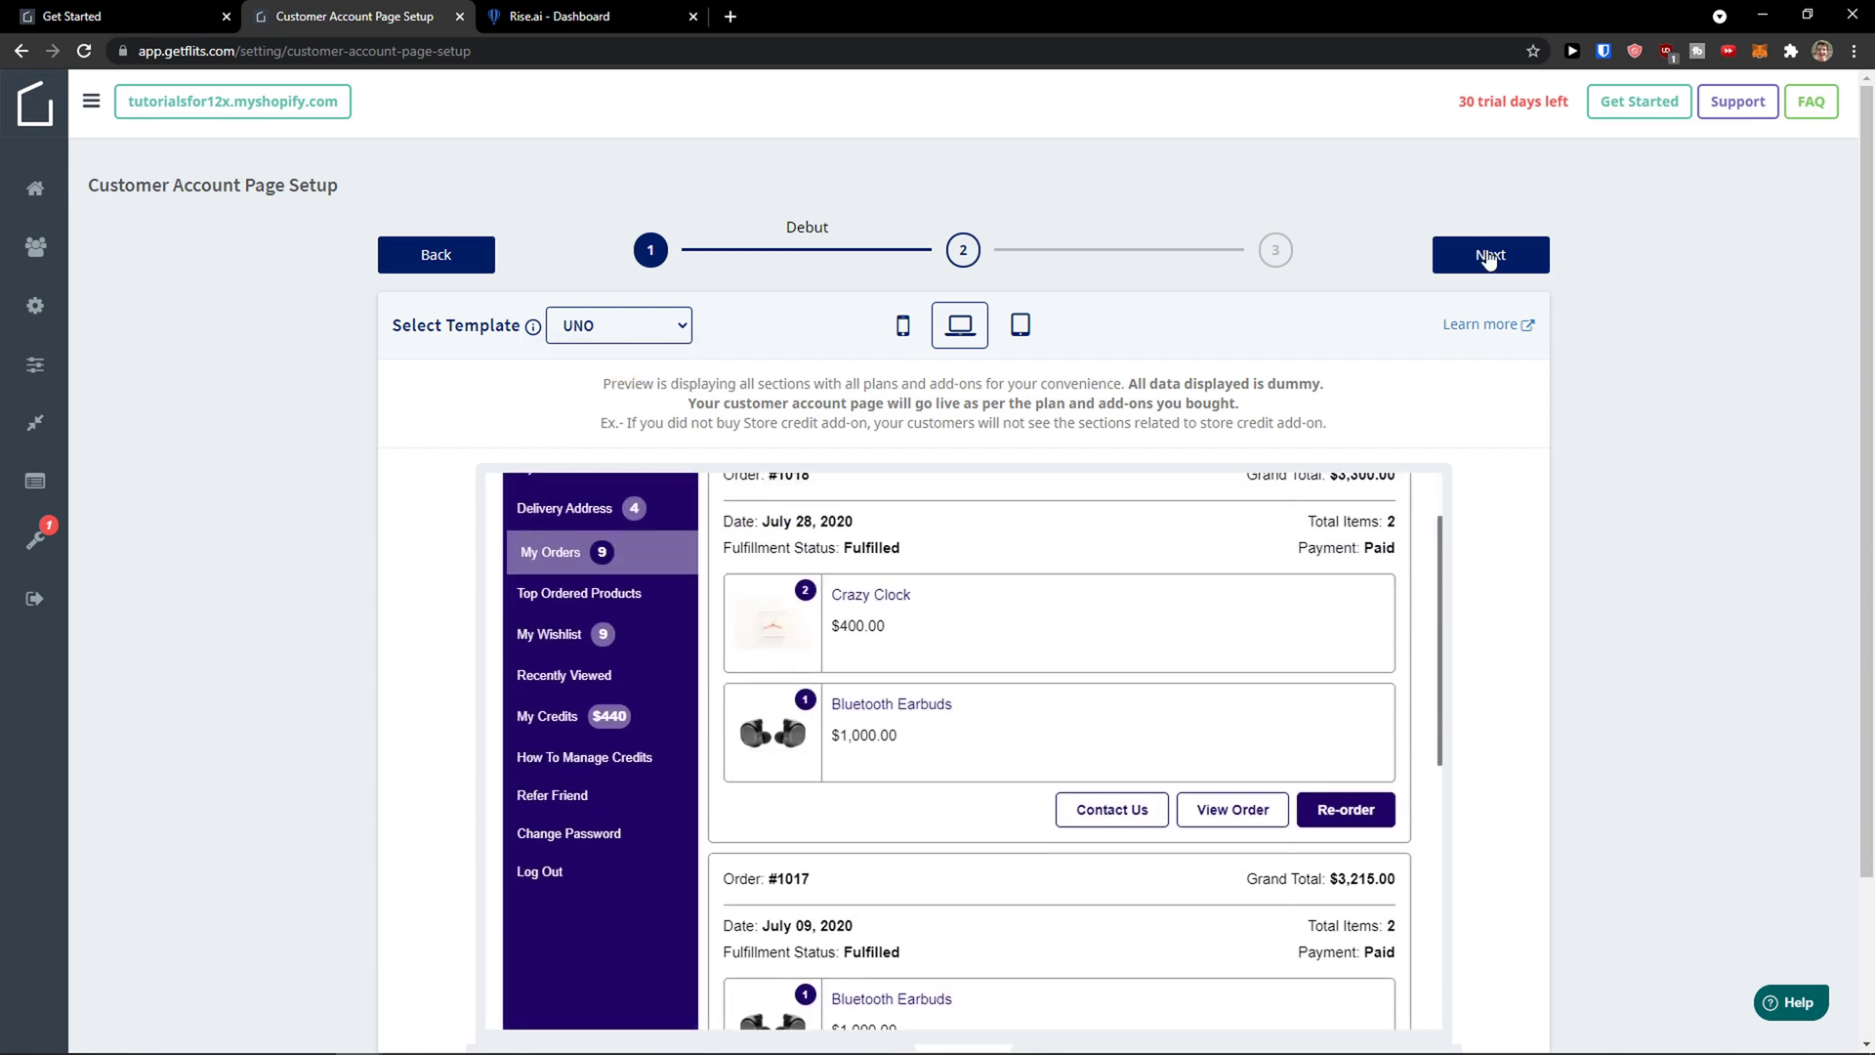
In the colour schema step, set the content text colour to black.
click(1489, 256)
scroll(892, 406, down, 1)
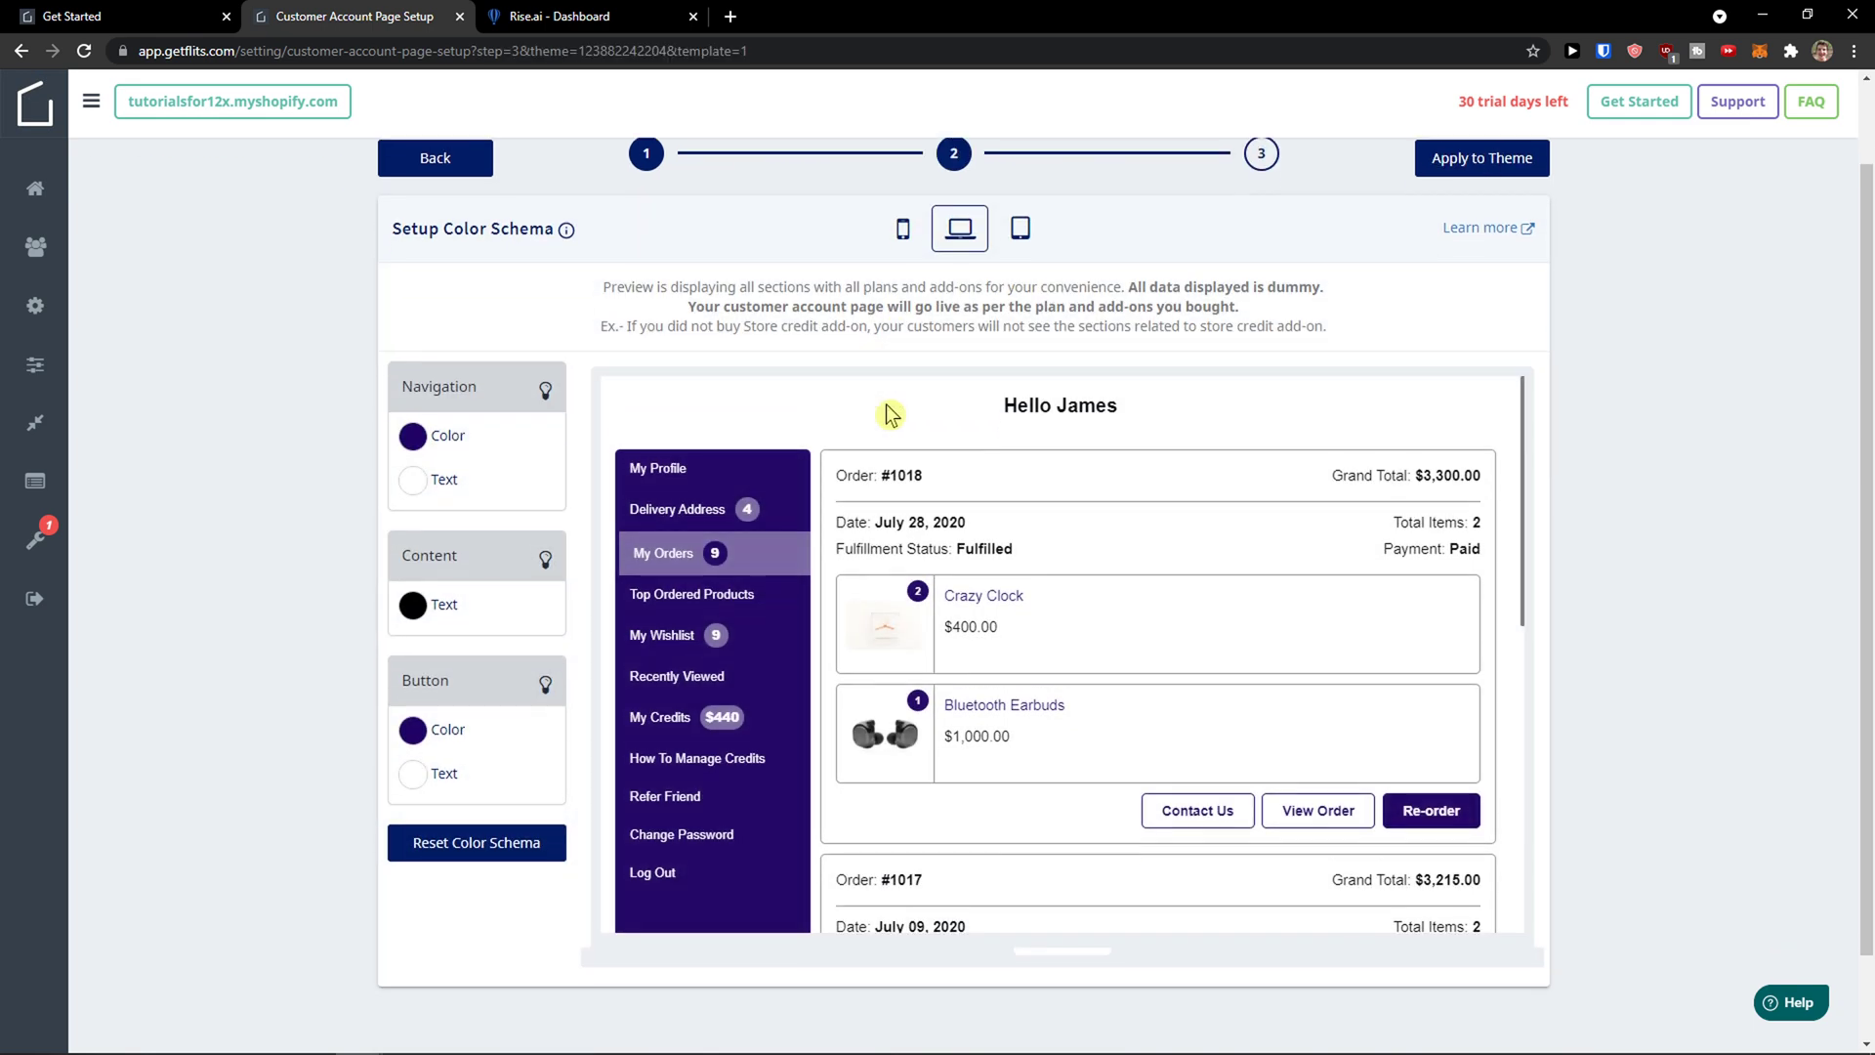
scroll(964, 520, down, 1)
scroll(957, 519, up, 1)
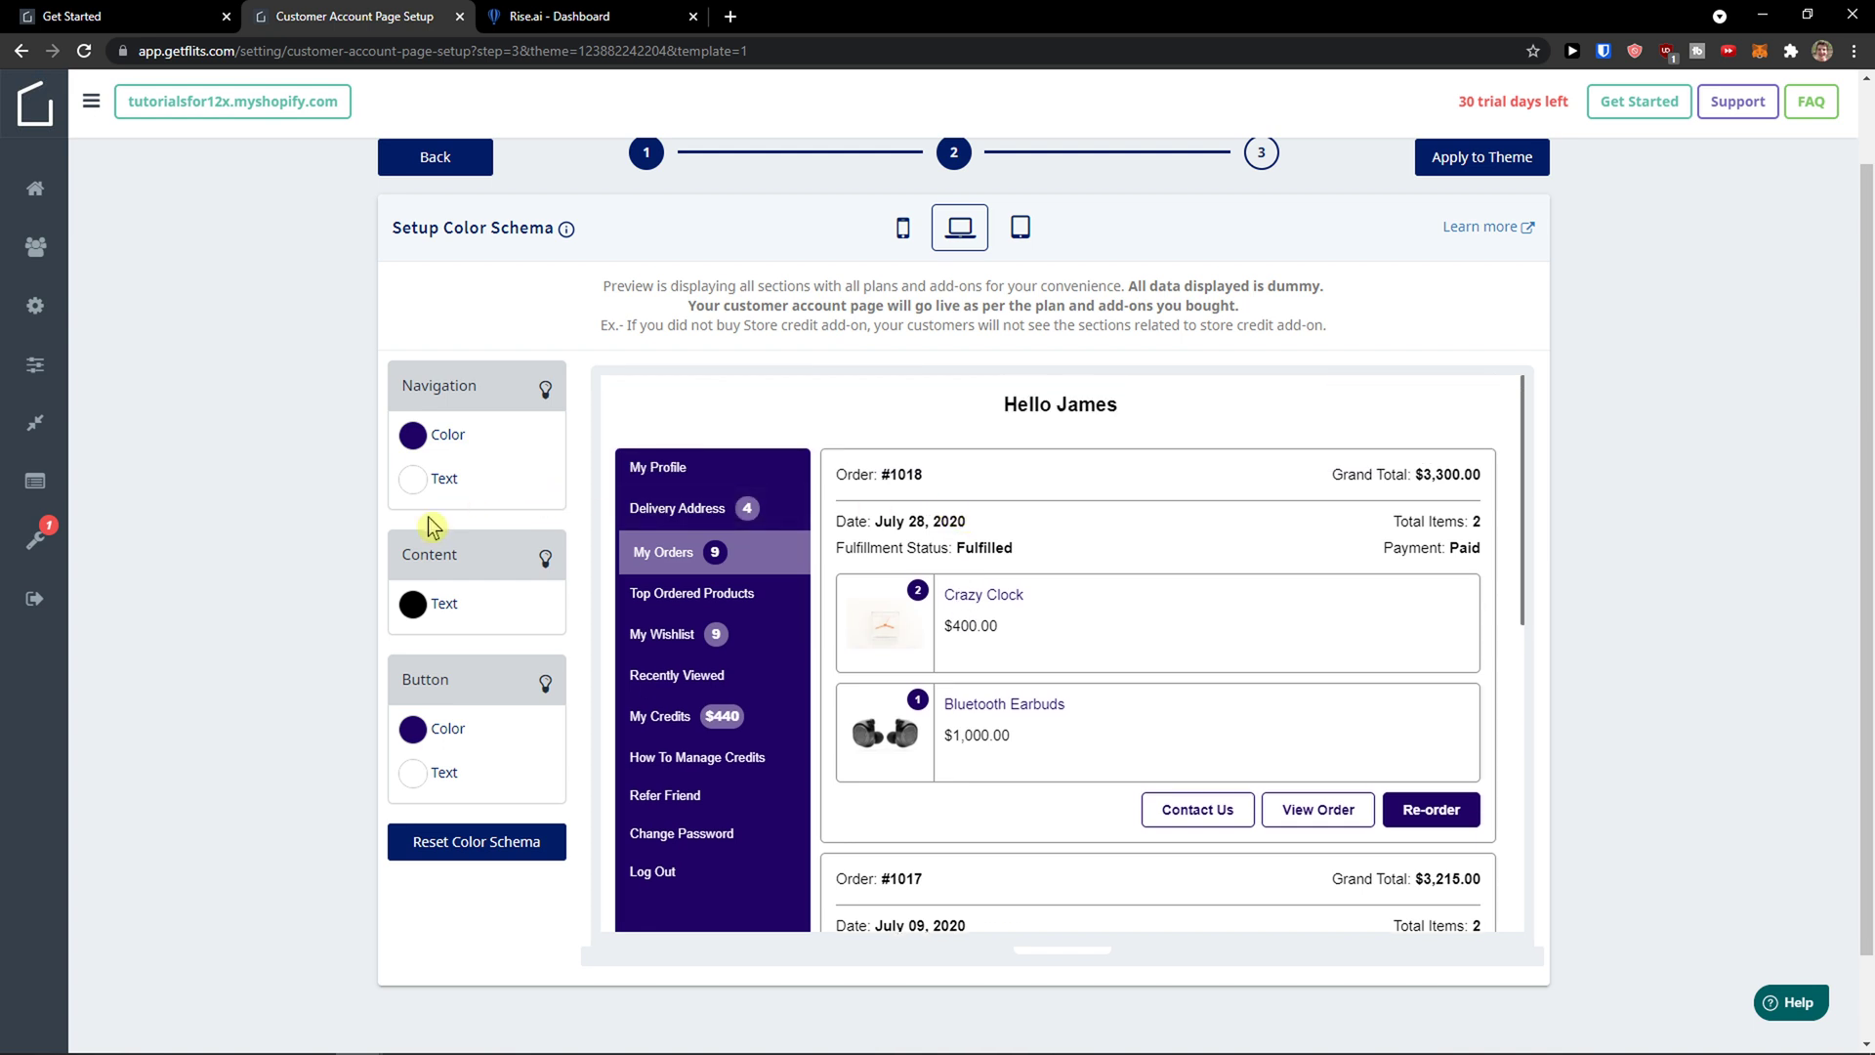
click(414, 605)
click(460, 663)
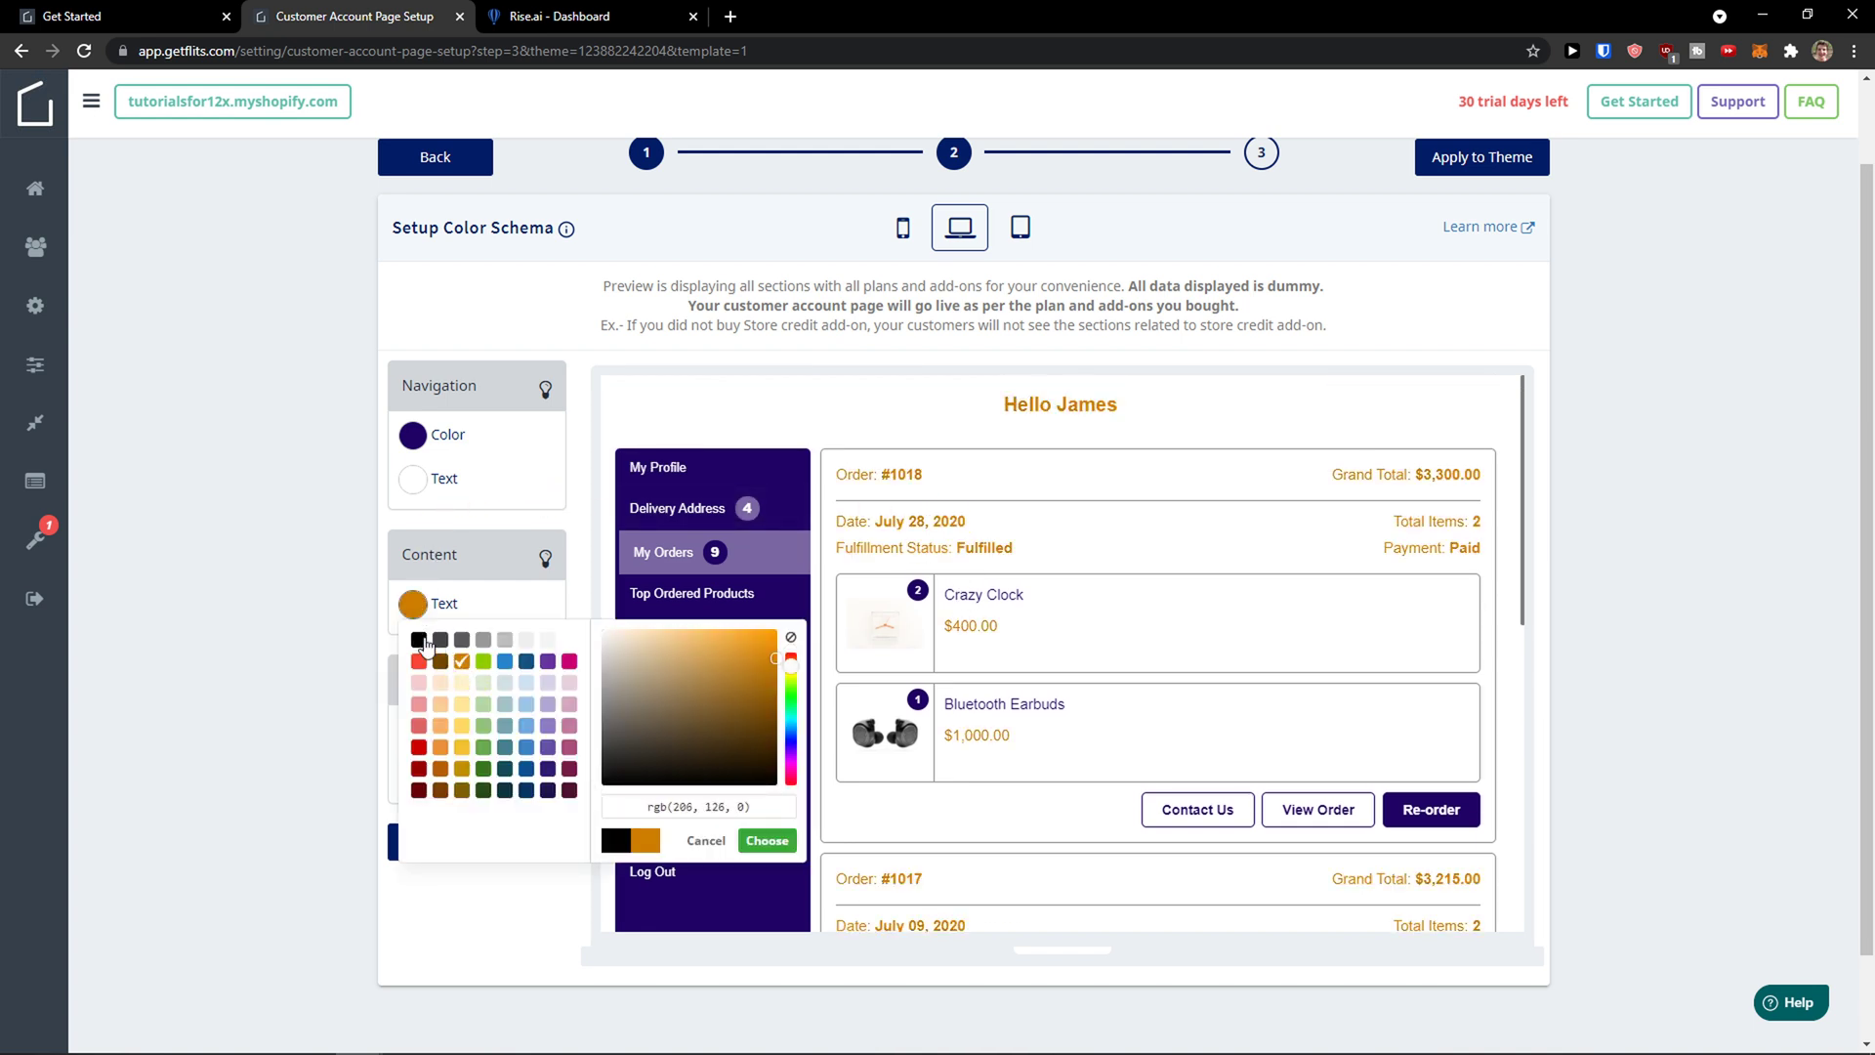
click(420, 642)
click(349, 627)
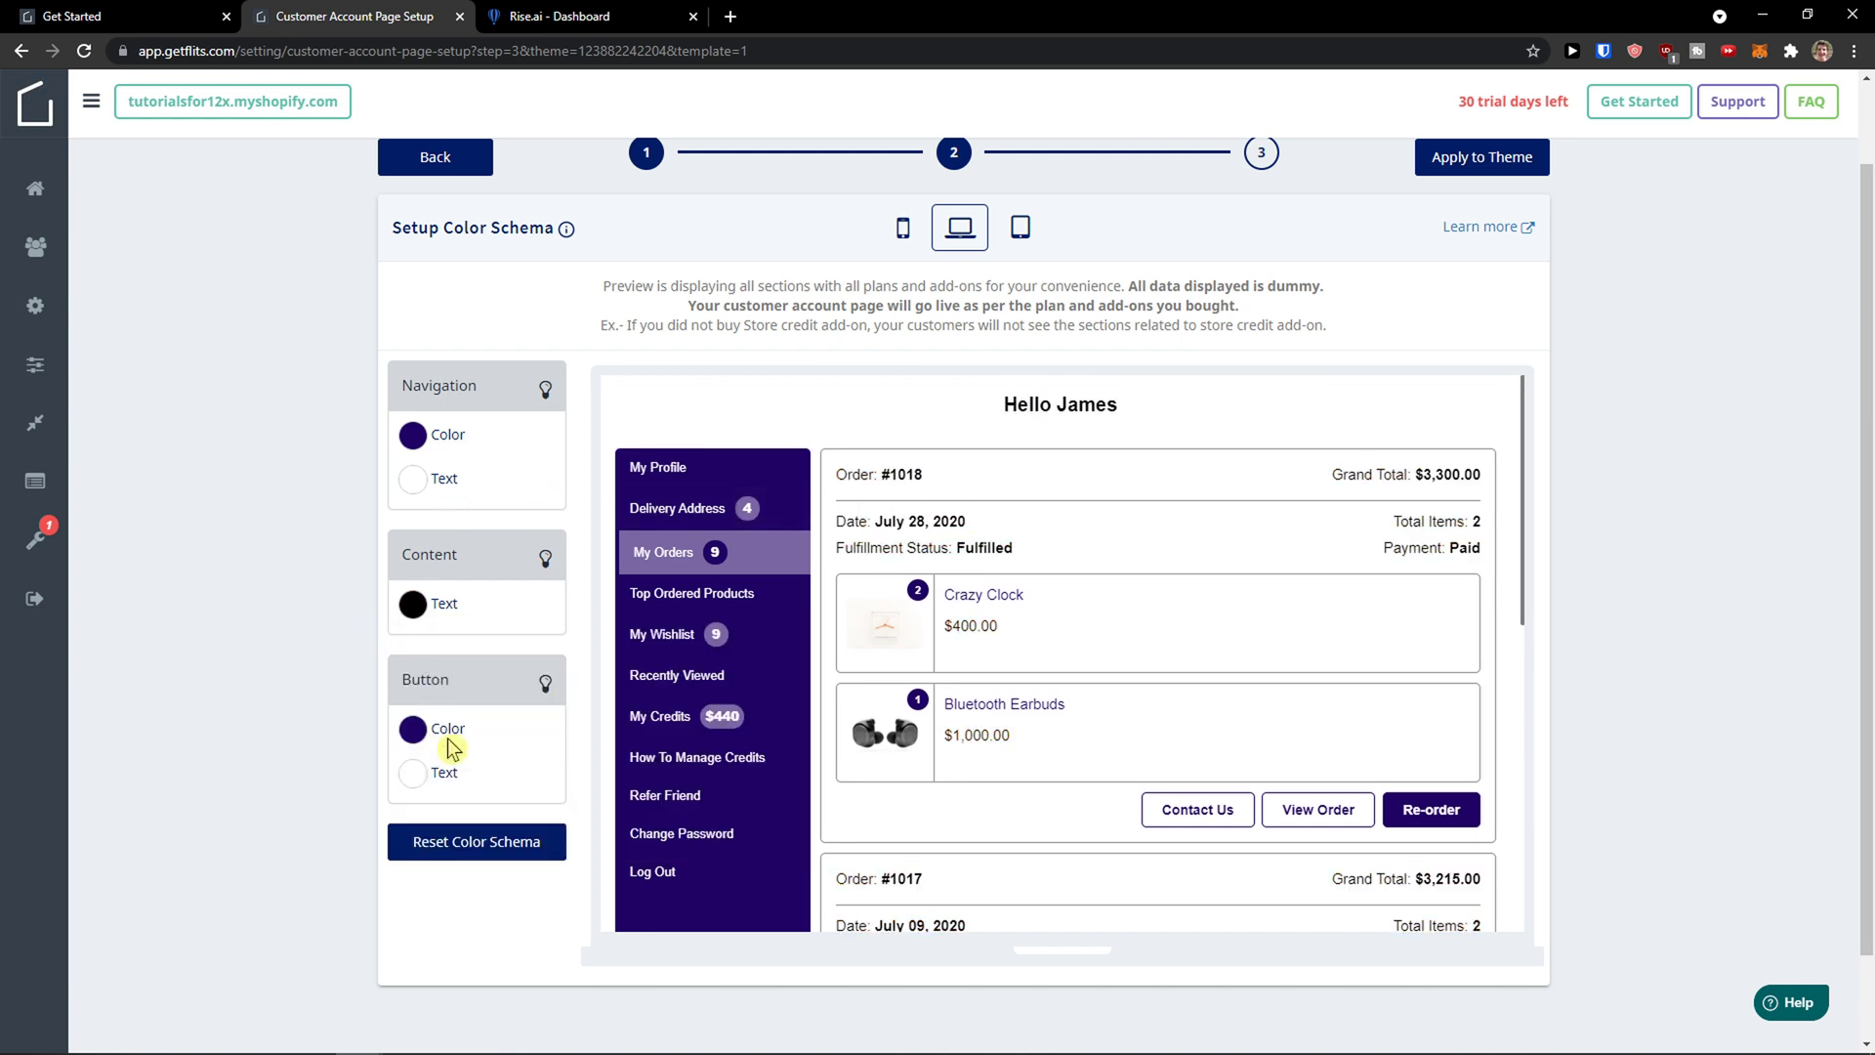
scroll(707, 721, down, 1)
scroll(707, 721, up, 1)
Set the navigation colour to dark green, rgb(89, 123, 12), and apply it to the theme.
click(413, 435)
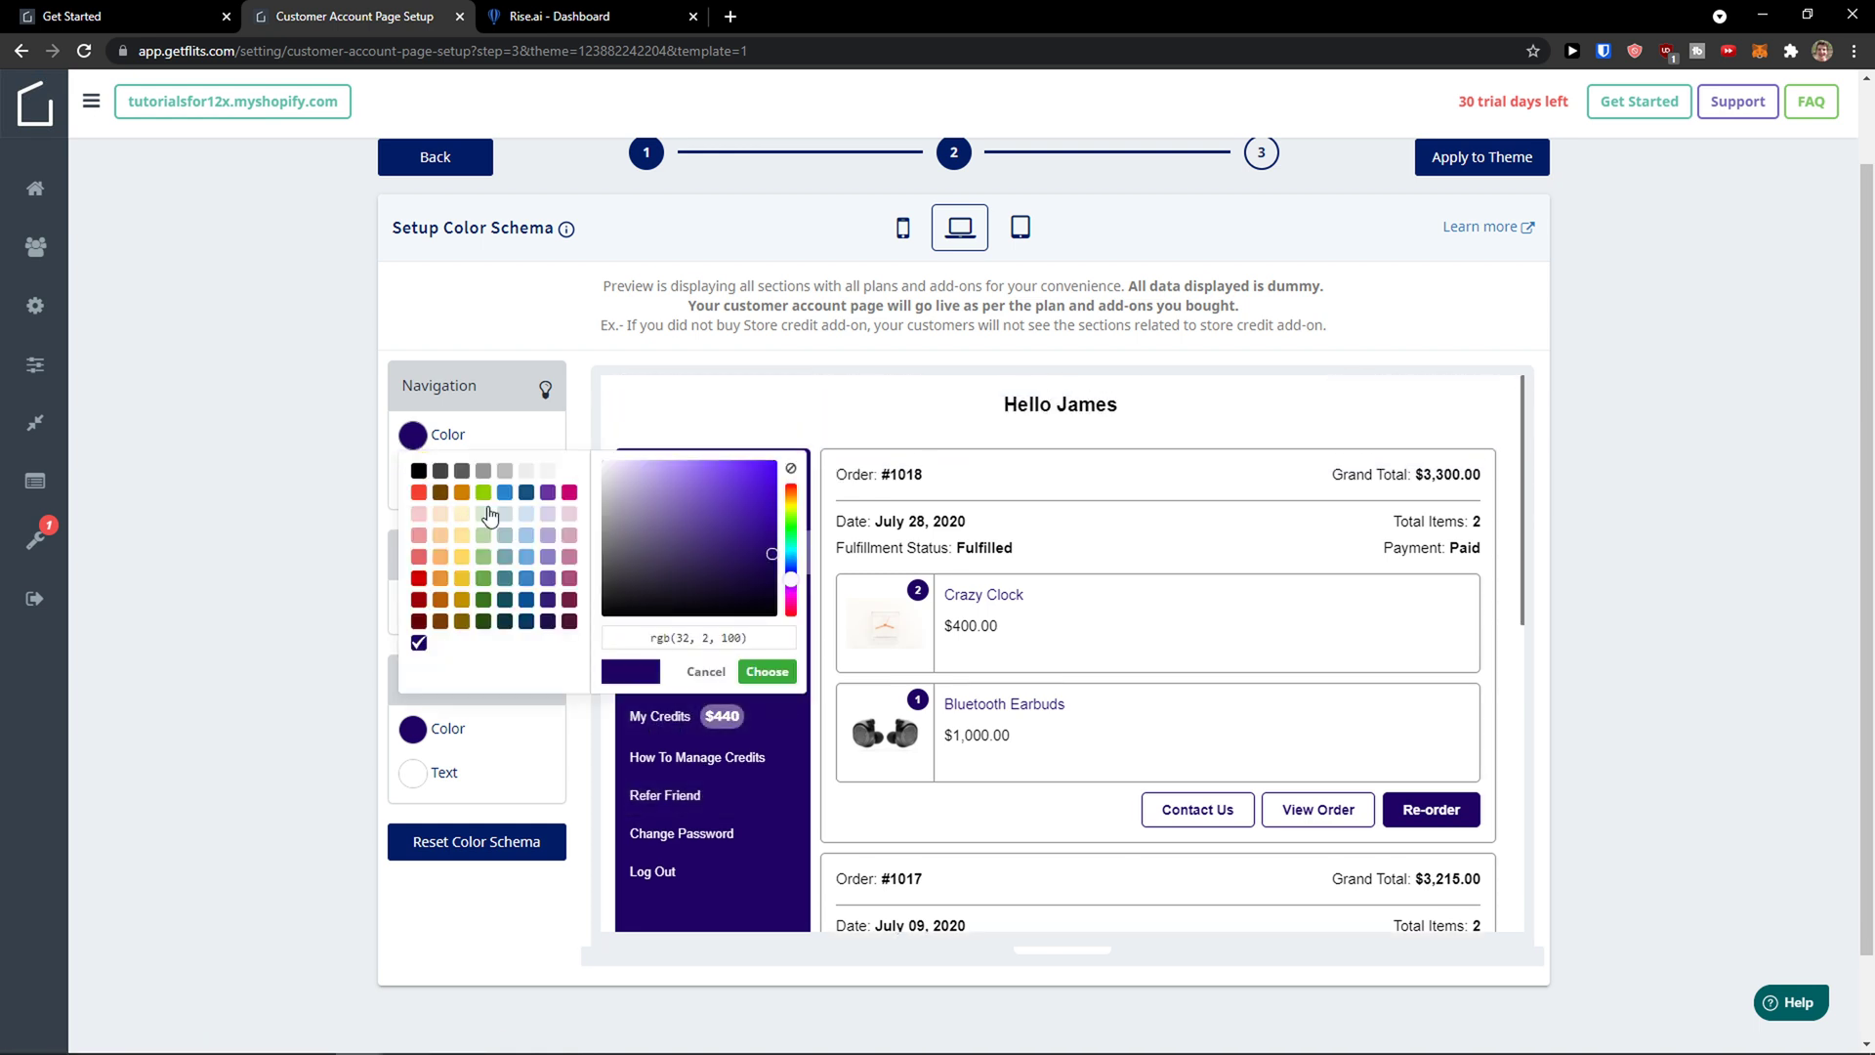
click(483, 491)
click(315, 537)
click(431, 435)
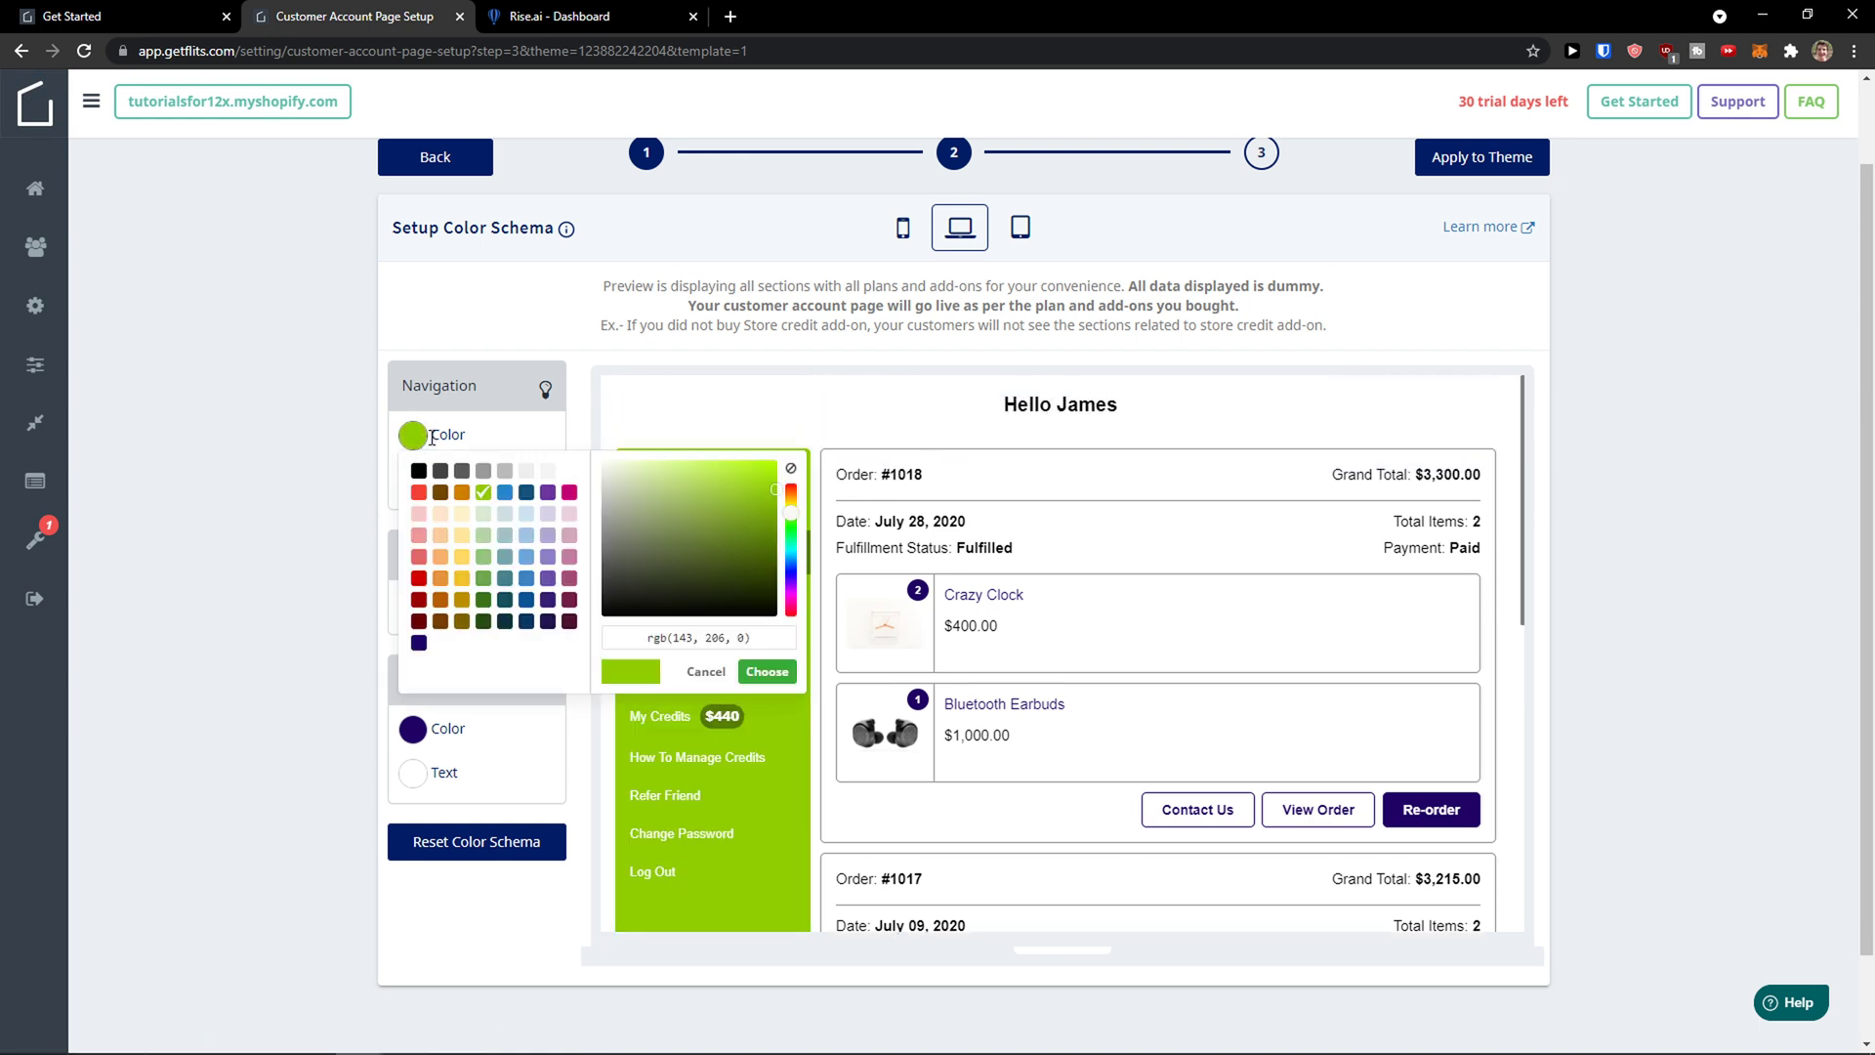
drag(774, 493, 765, 565)
click(244, 607)
scroll(879, 703, down, 3)
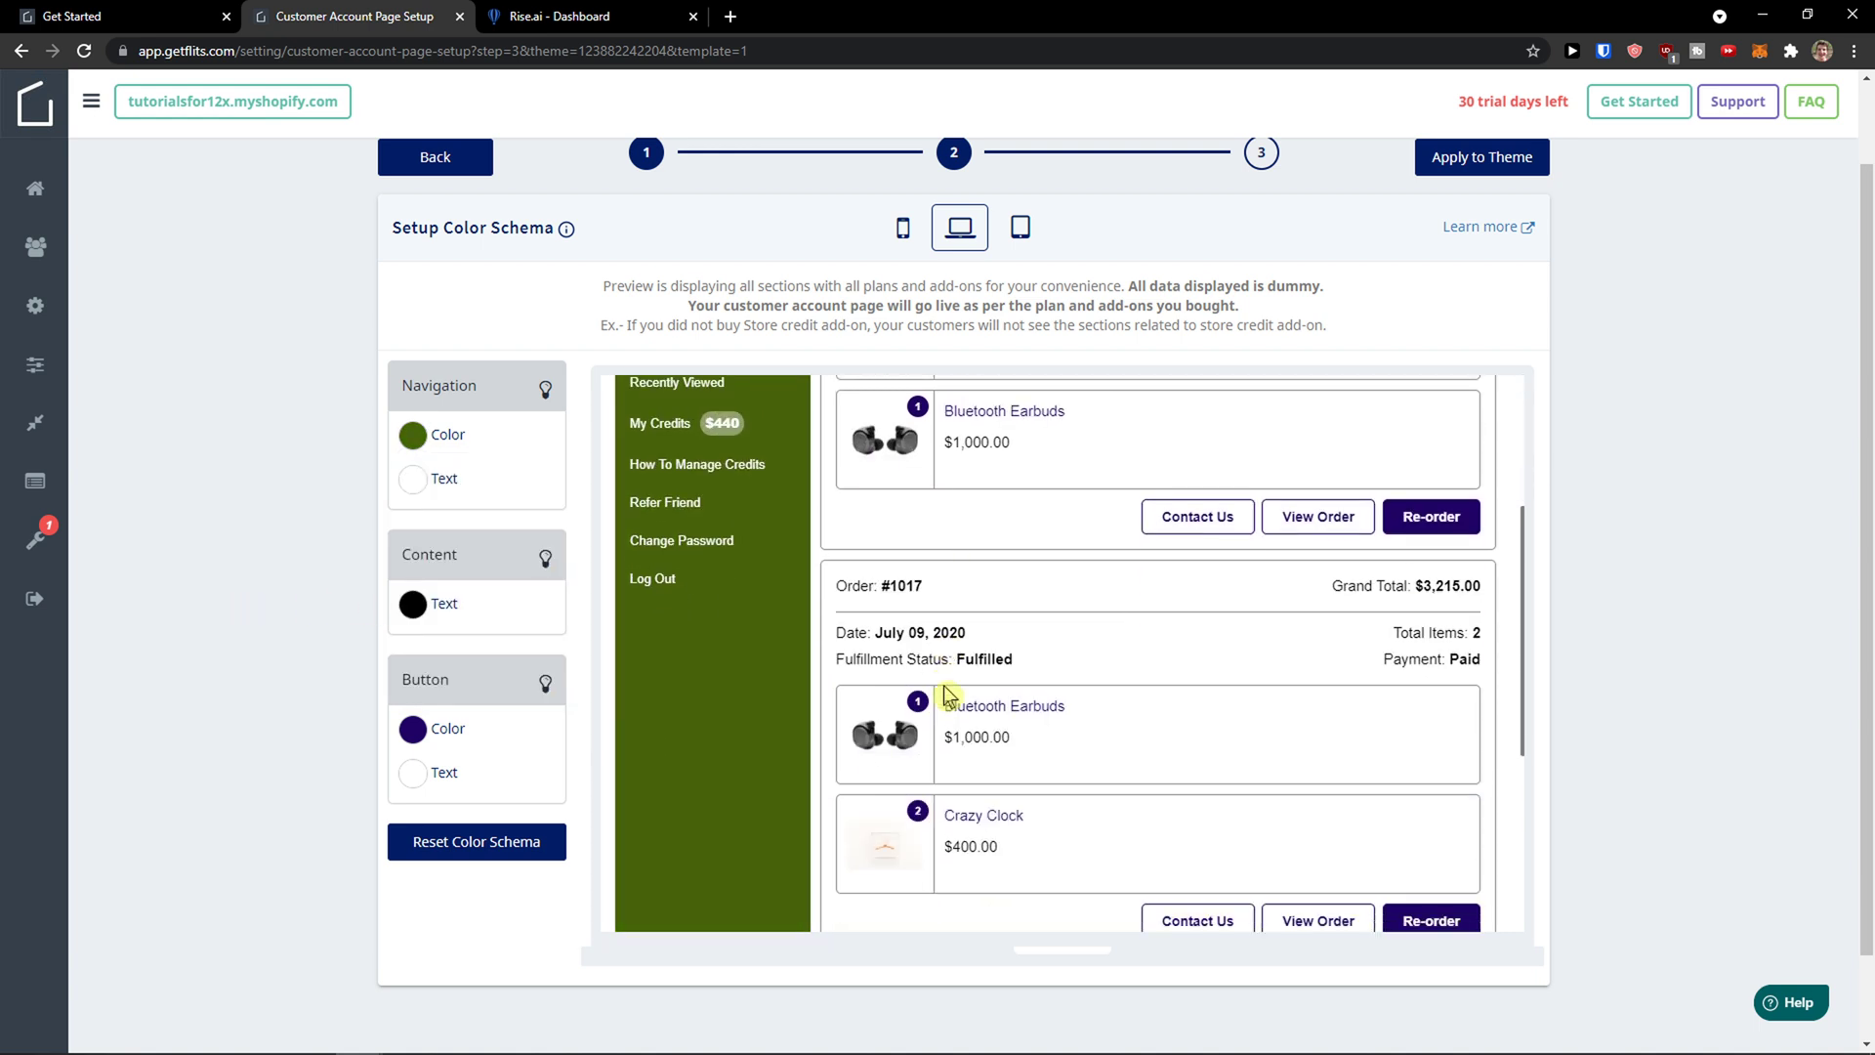
scroll(860, 703, up, 3)
scroll(860, 703, down, 3)
scroll(1329, 718, down, 3)
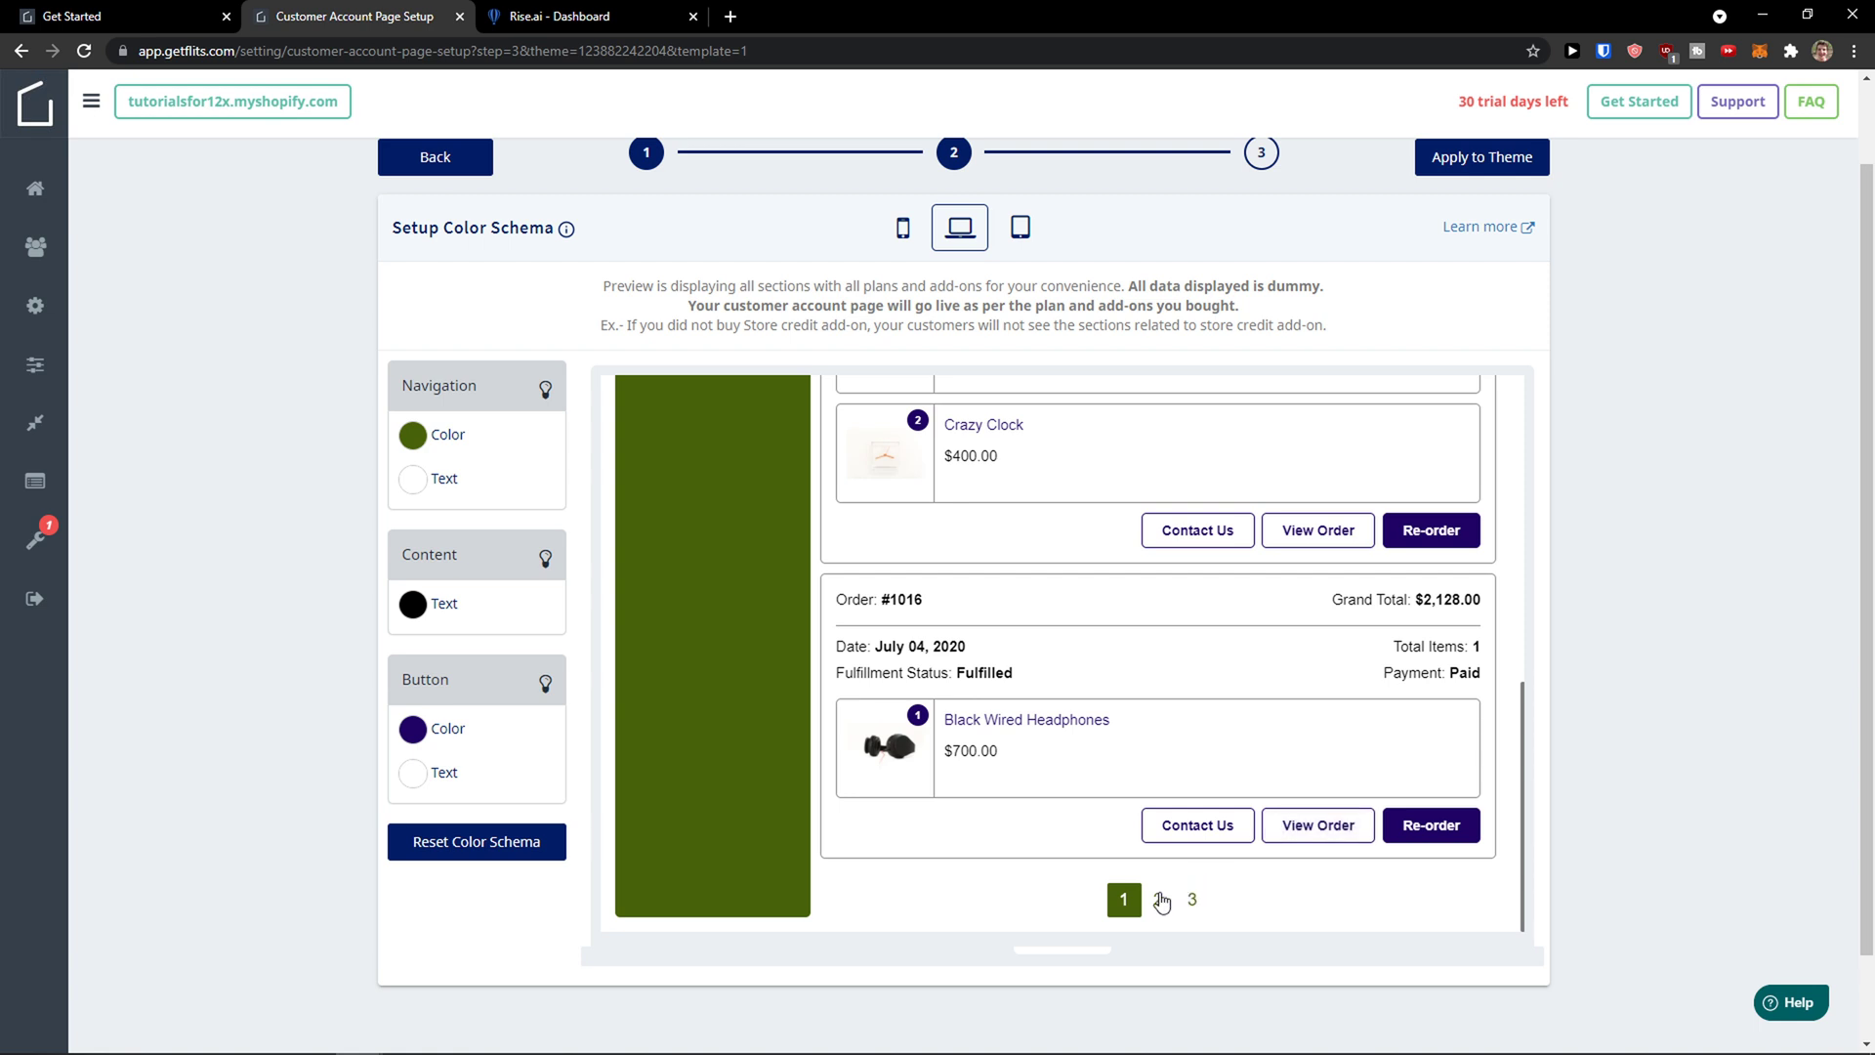
scroll(1264, 833, up, 10)
click(1433, 168)
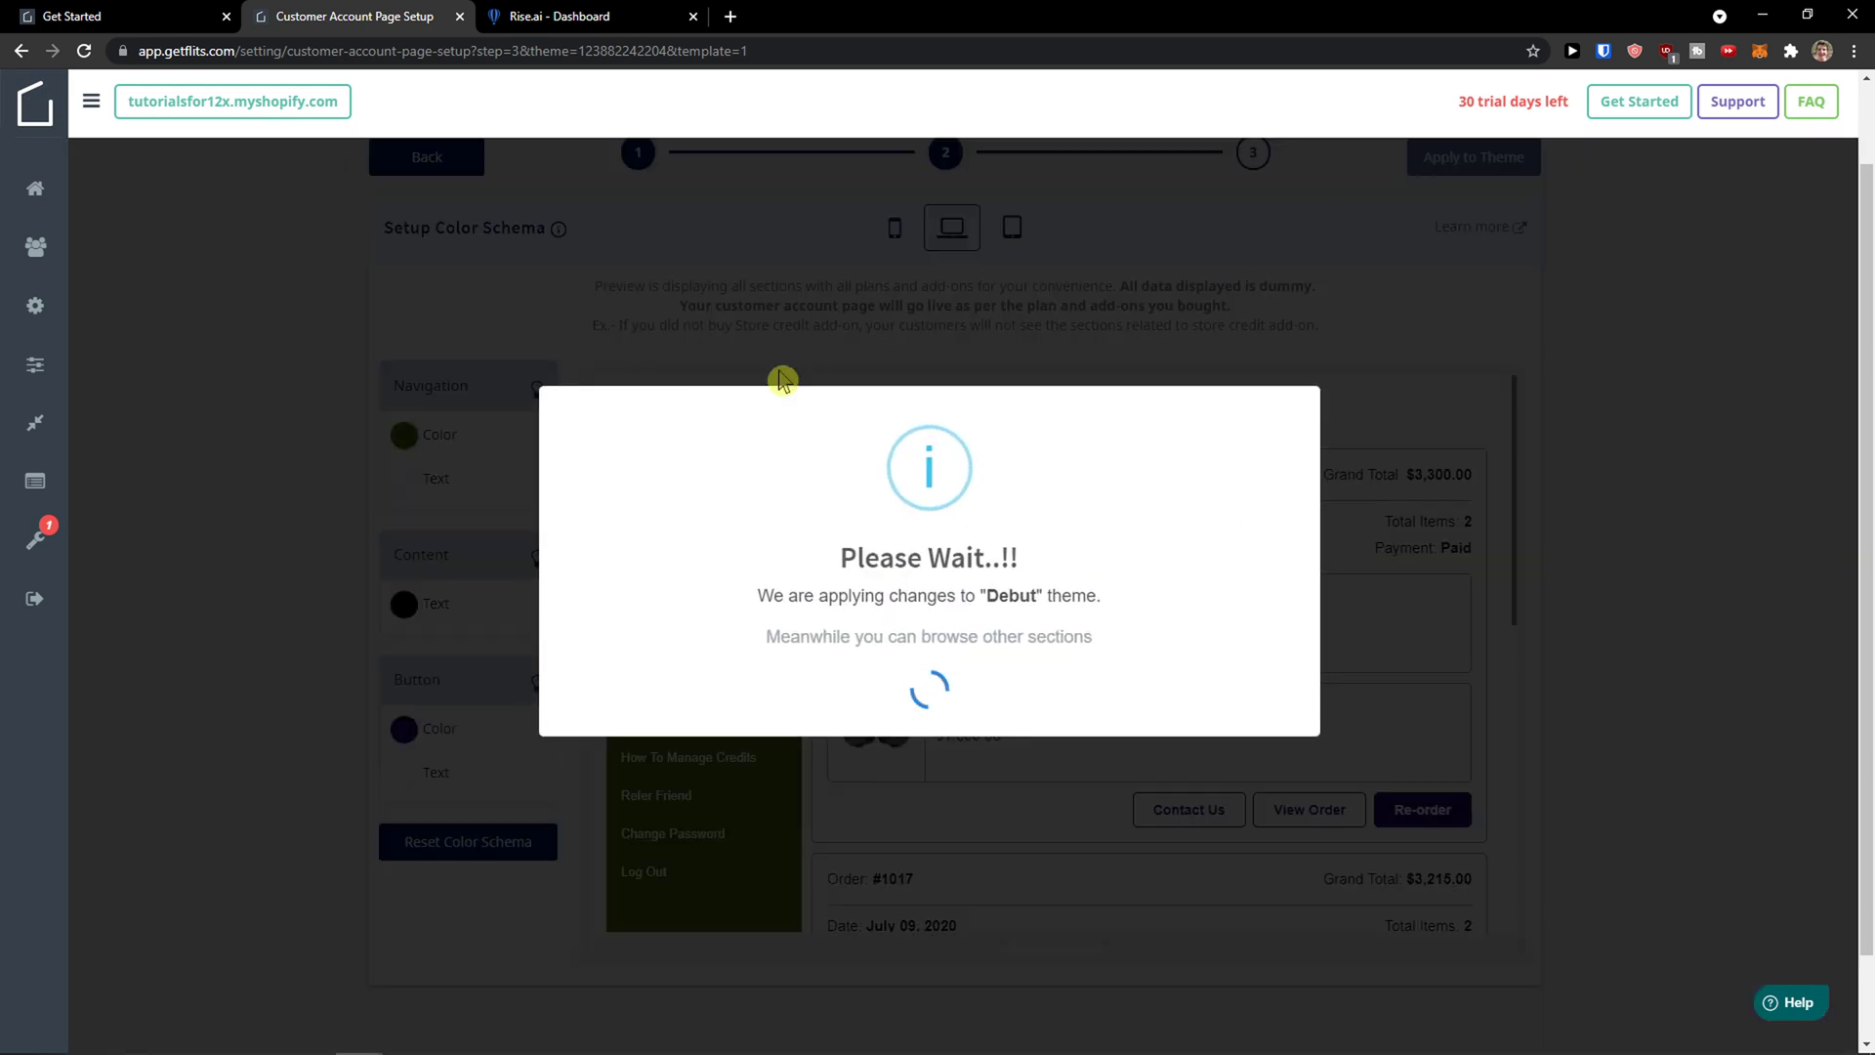
Go to the Flits Dashboard and scroll its charts while the Debut theme update runs.
scroll(772, 386, up, 1)
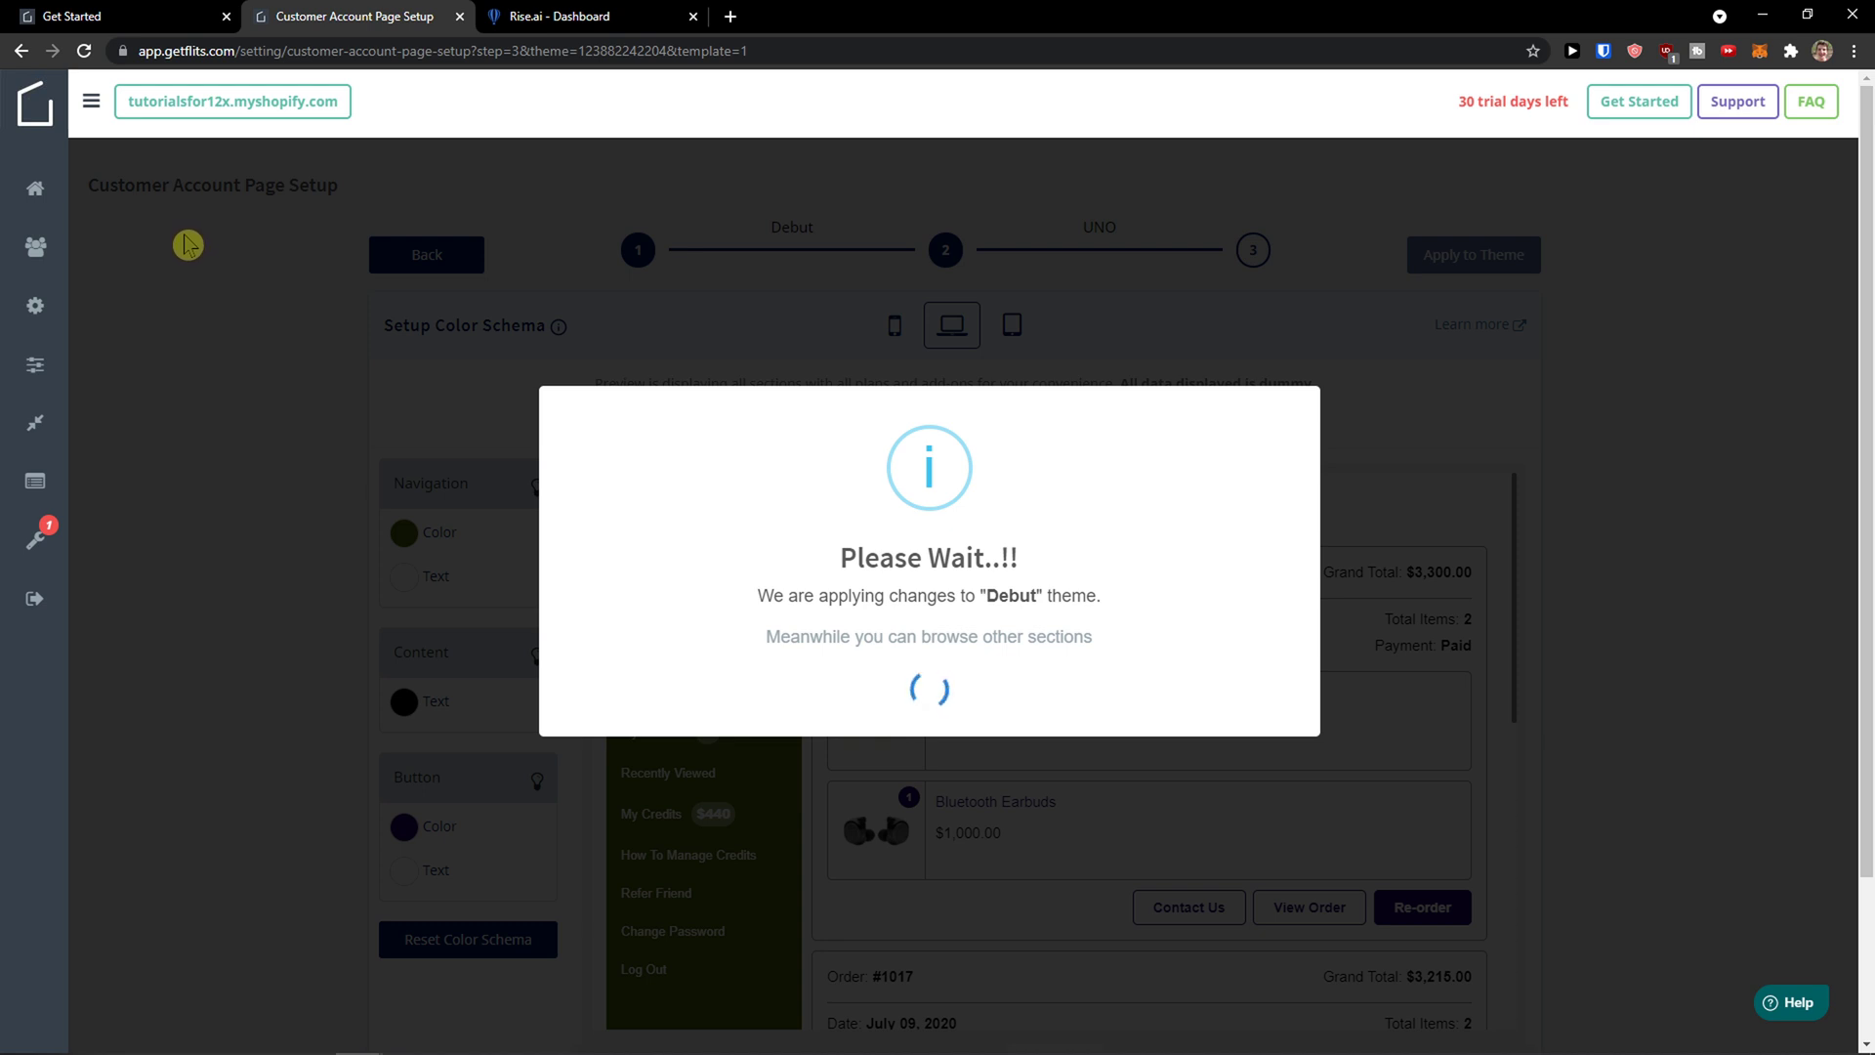
click(29, 200)
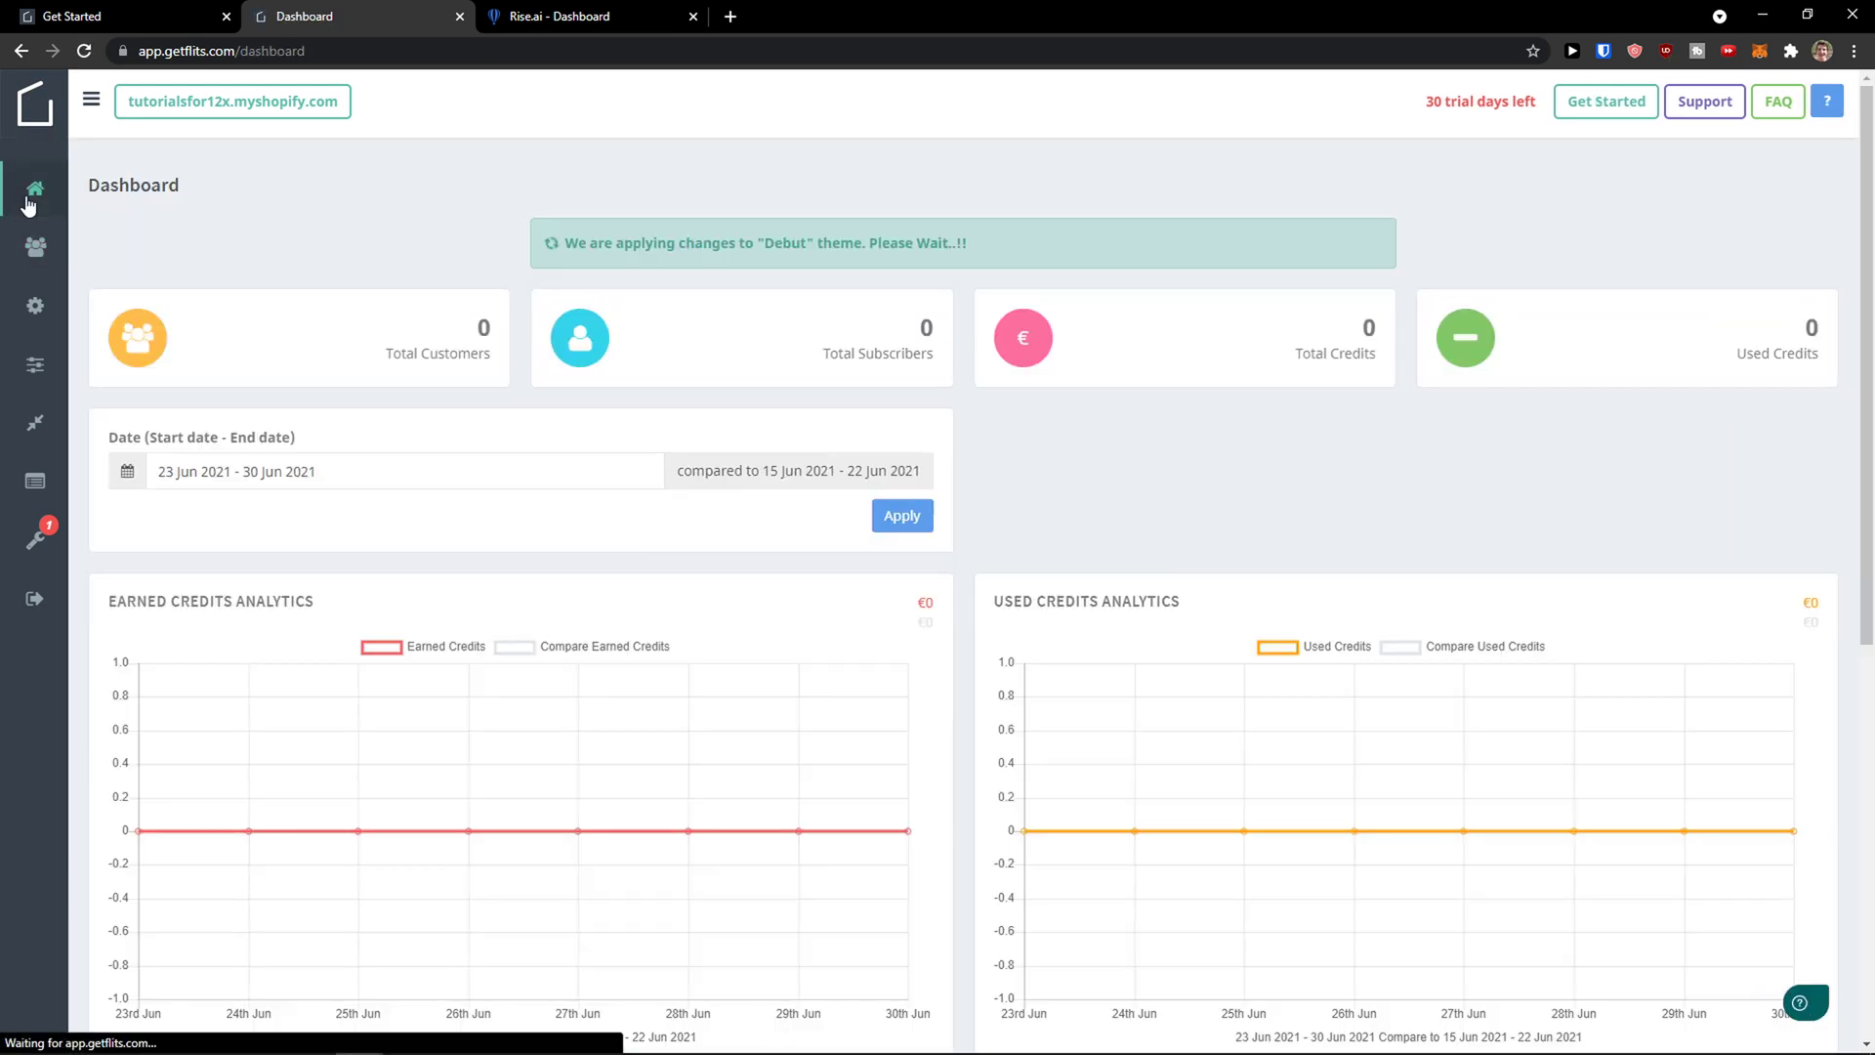
scroll(959, 606, down, 2)
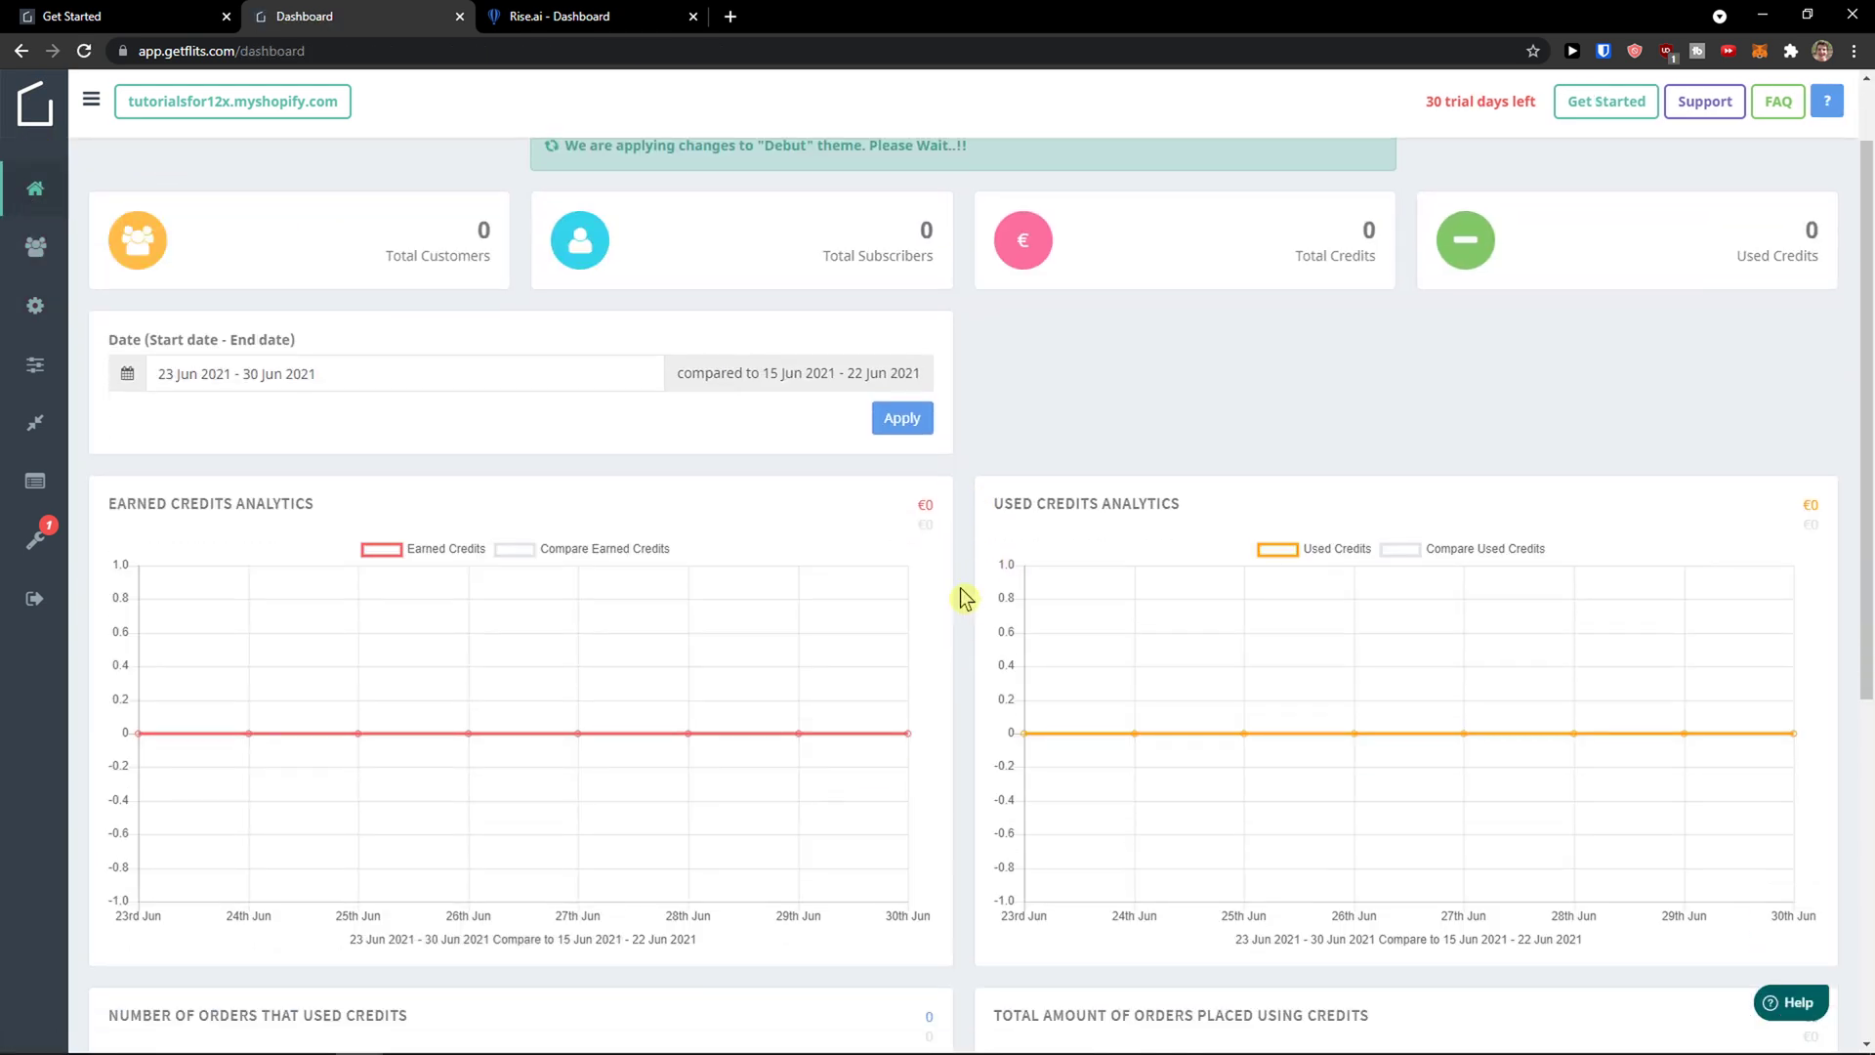
scroll(931, 584, up, 2)
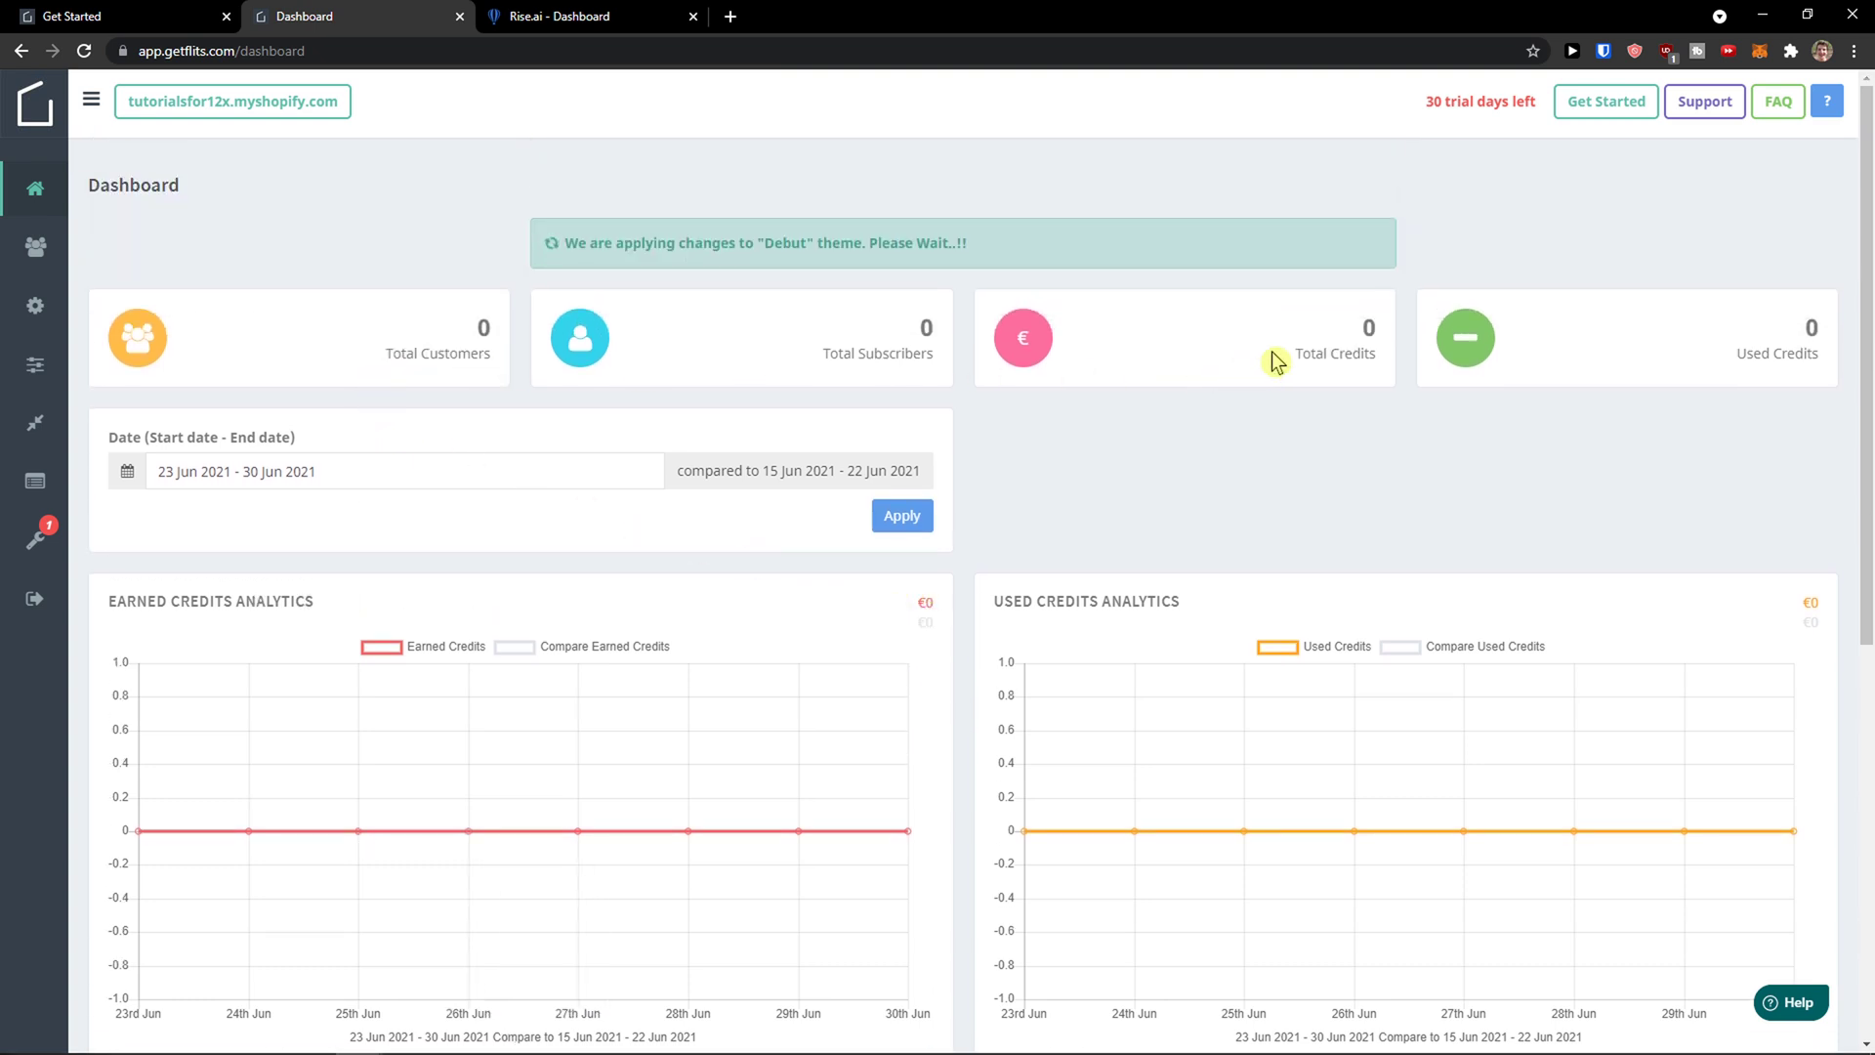
scroll(1197, 383, down, 2)
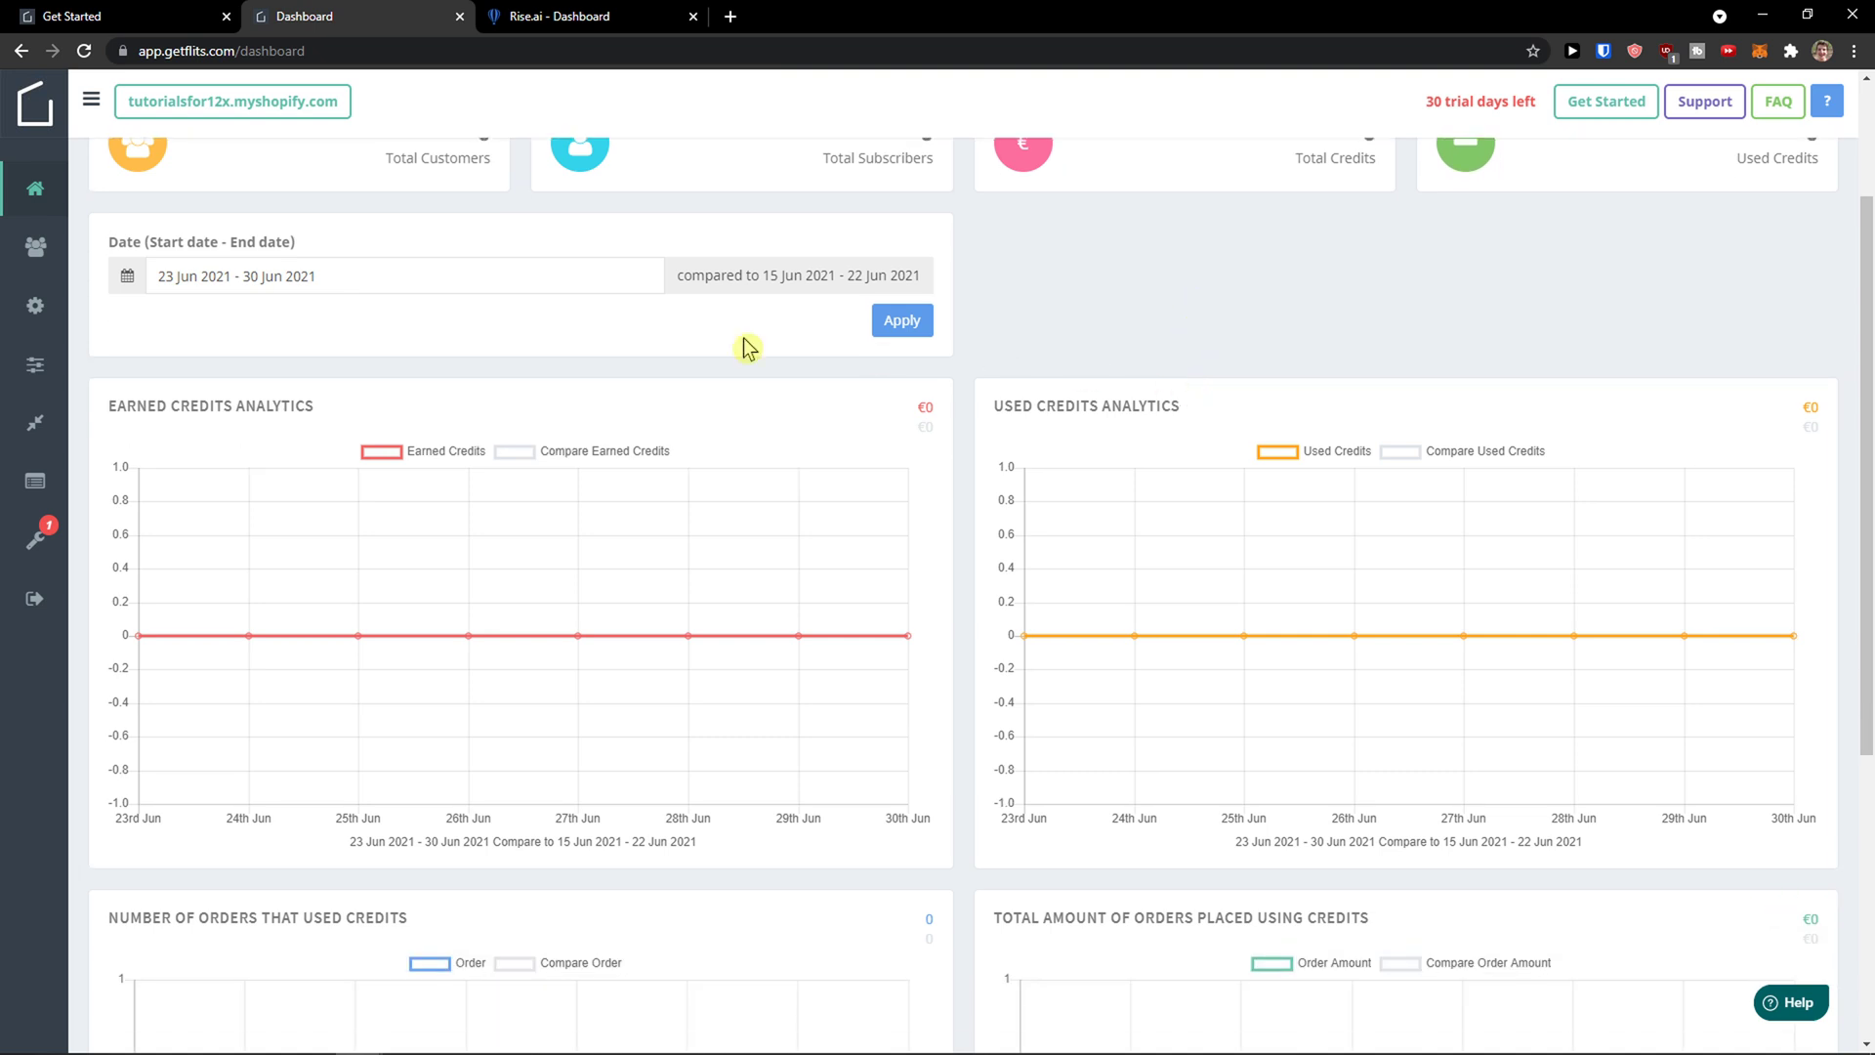
Review the Customers, Settings, Customer Account Page Setup and Billing pages.
click(36, 250)
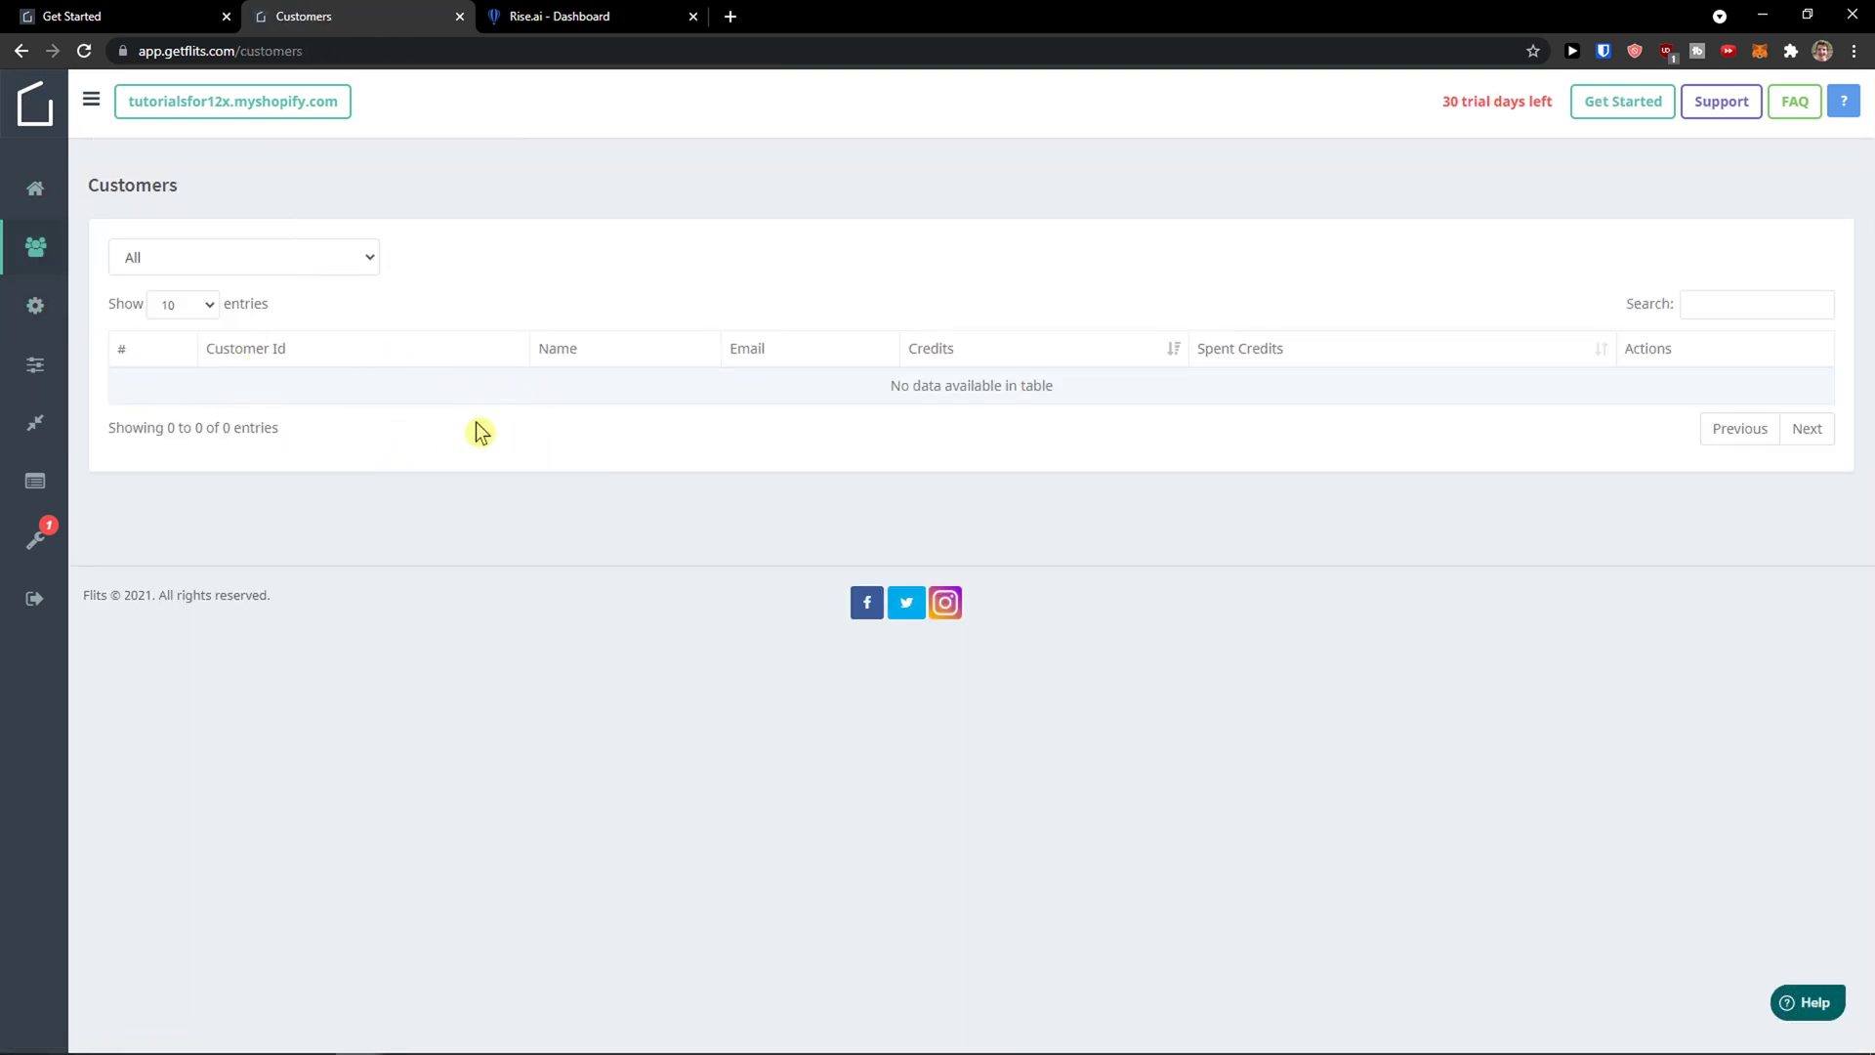
click(36, 311)
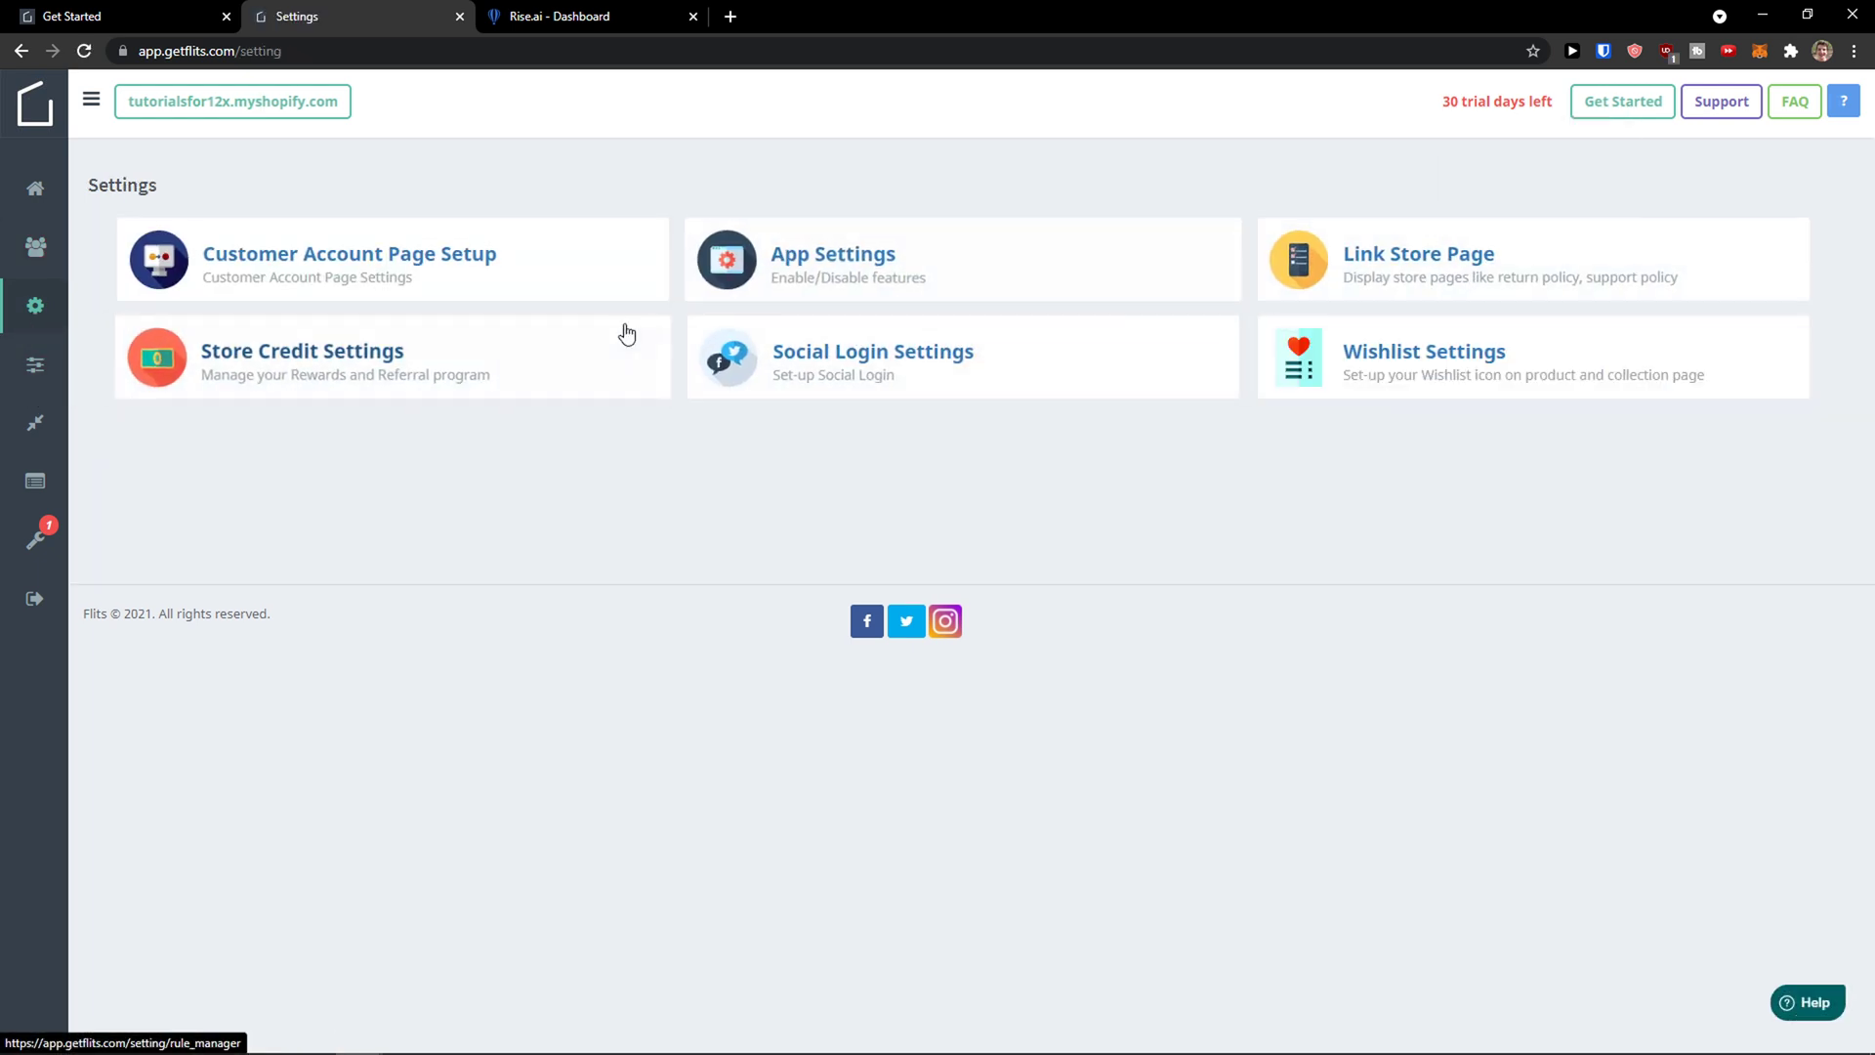
click(35, 369)
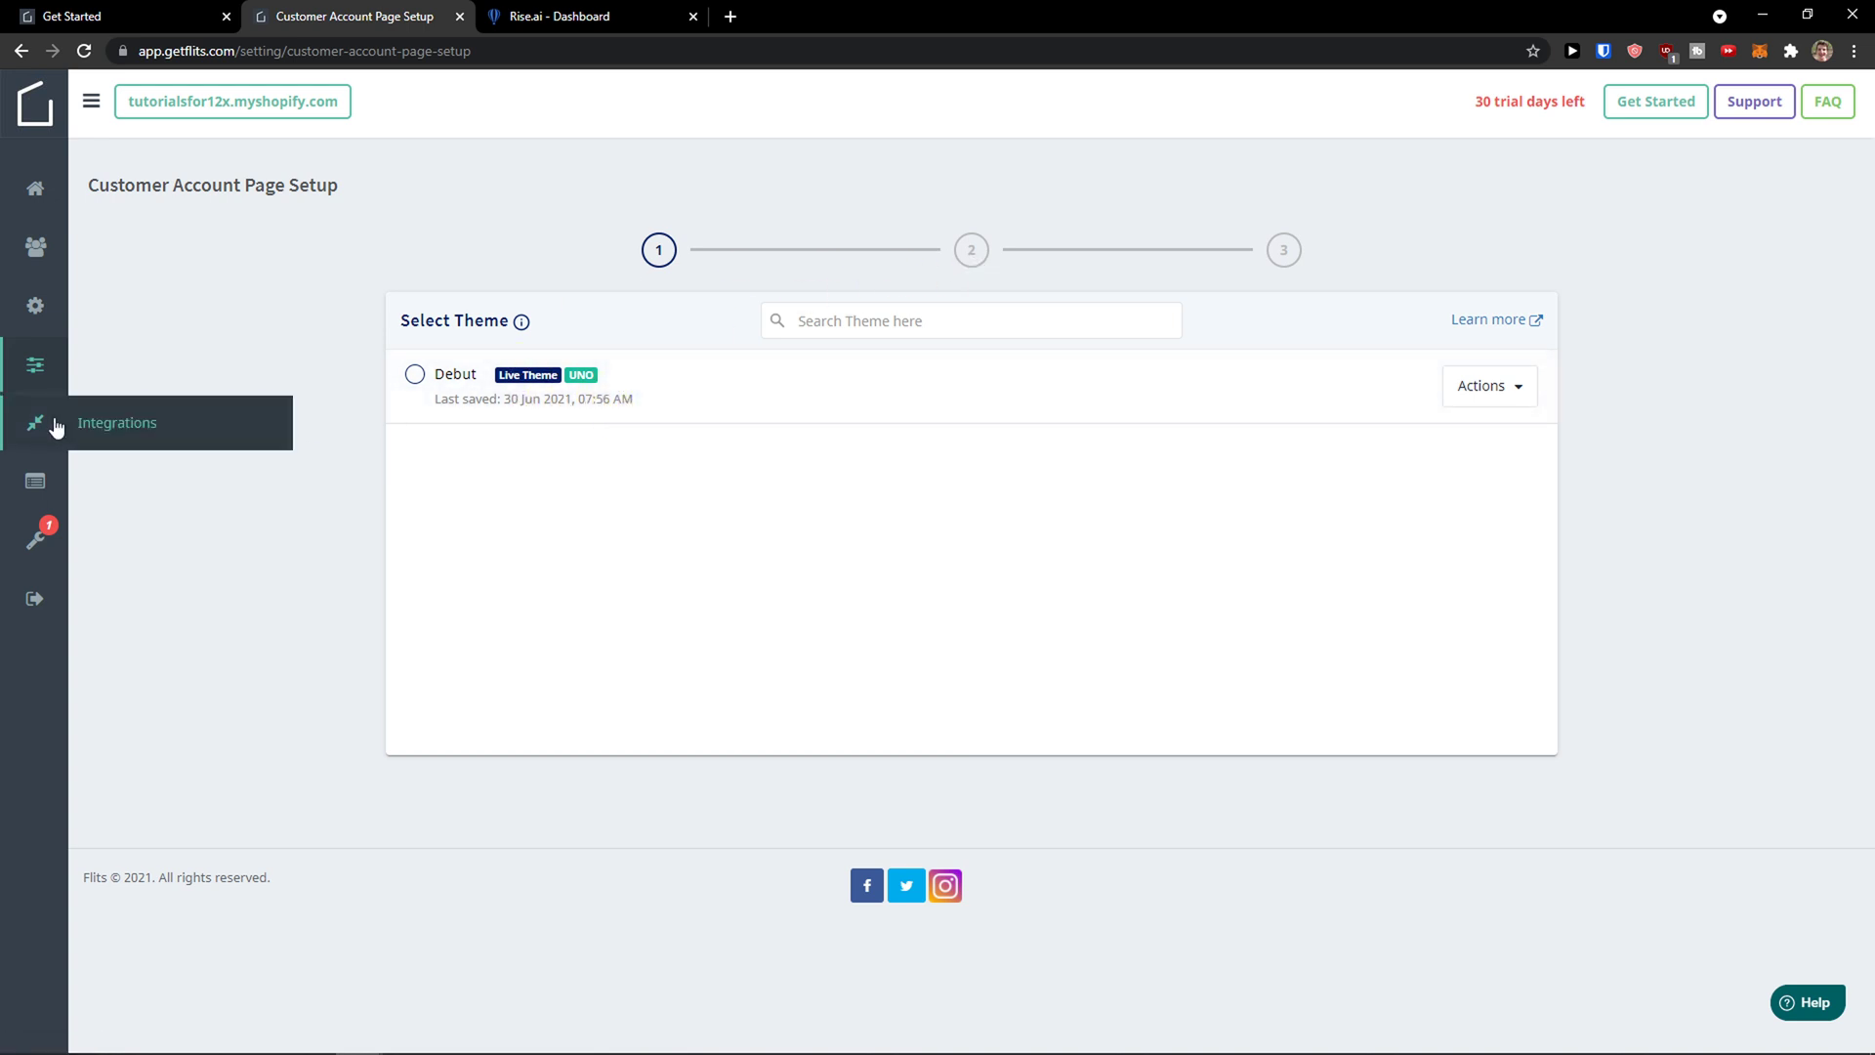
click(44, 483)
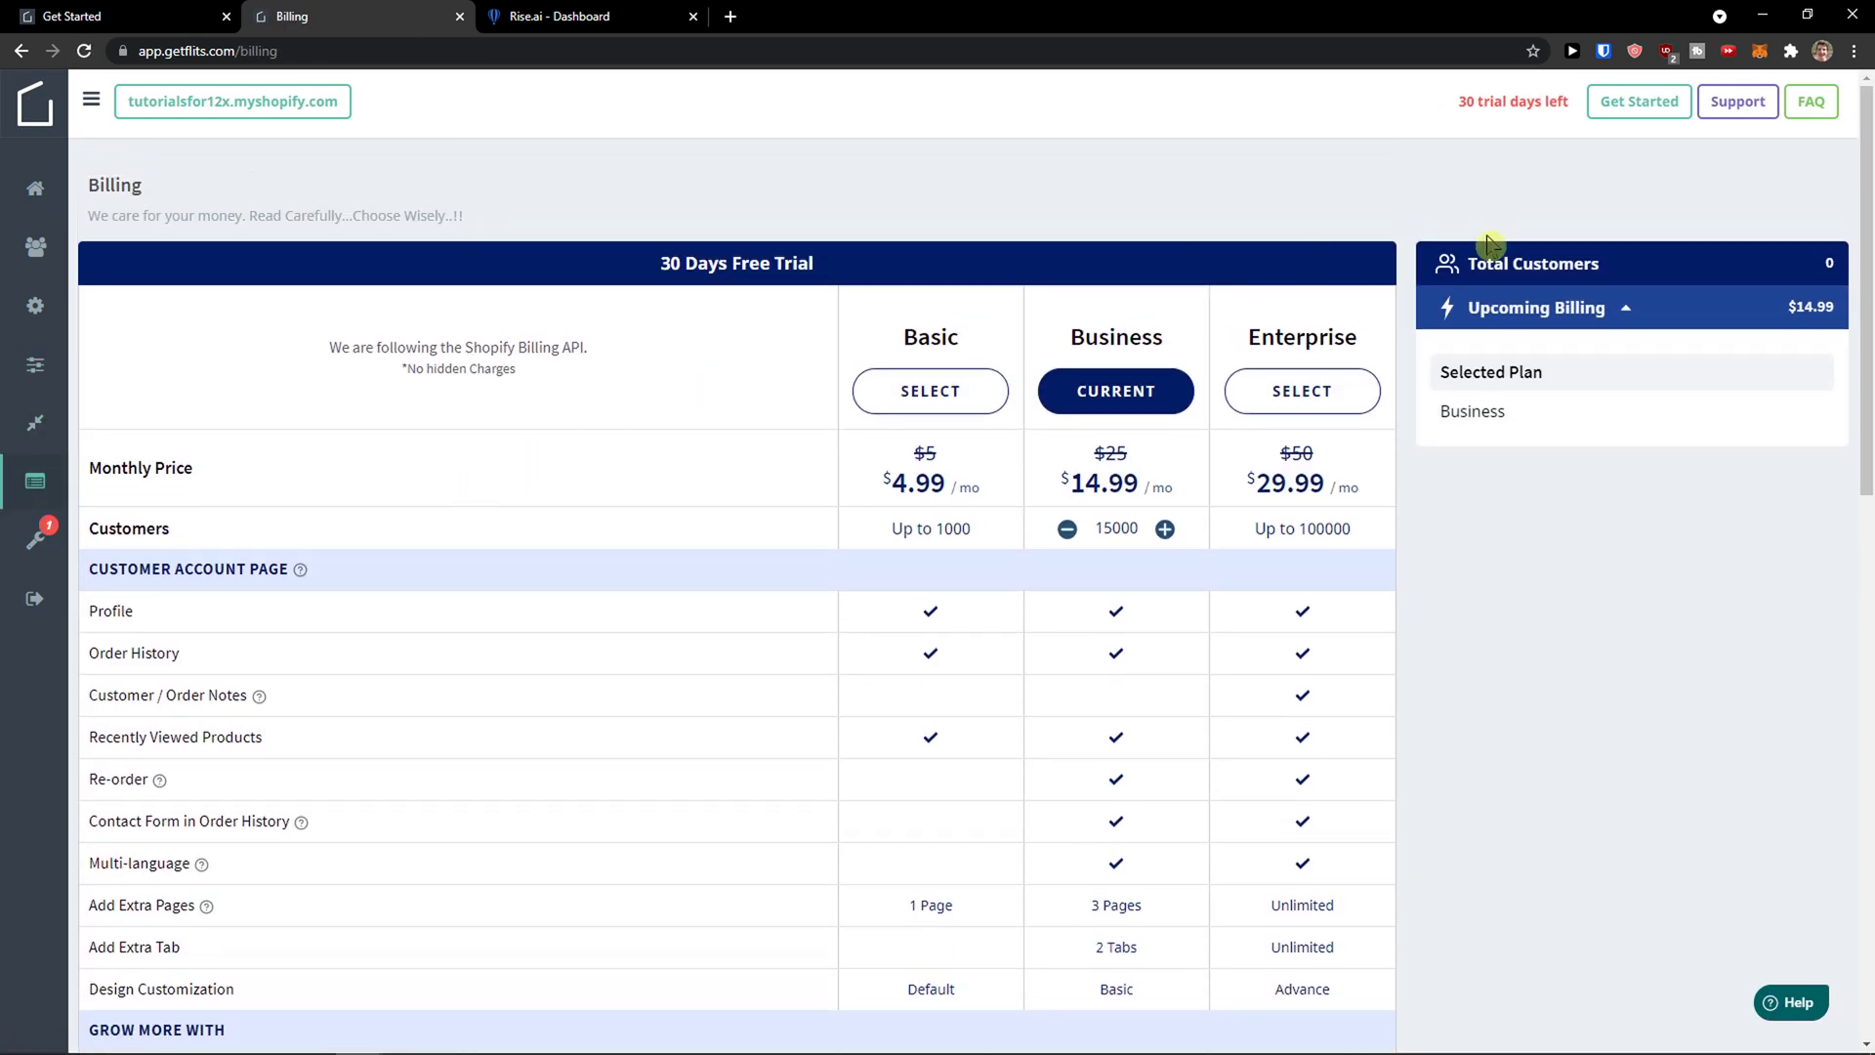
From Get Started, follow step 2's Enable here link to Shopify's customer account settings.
click(1645, 110)
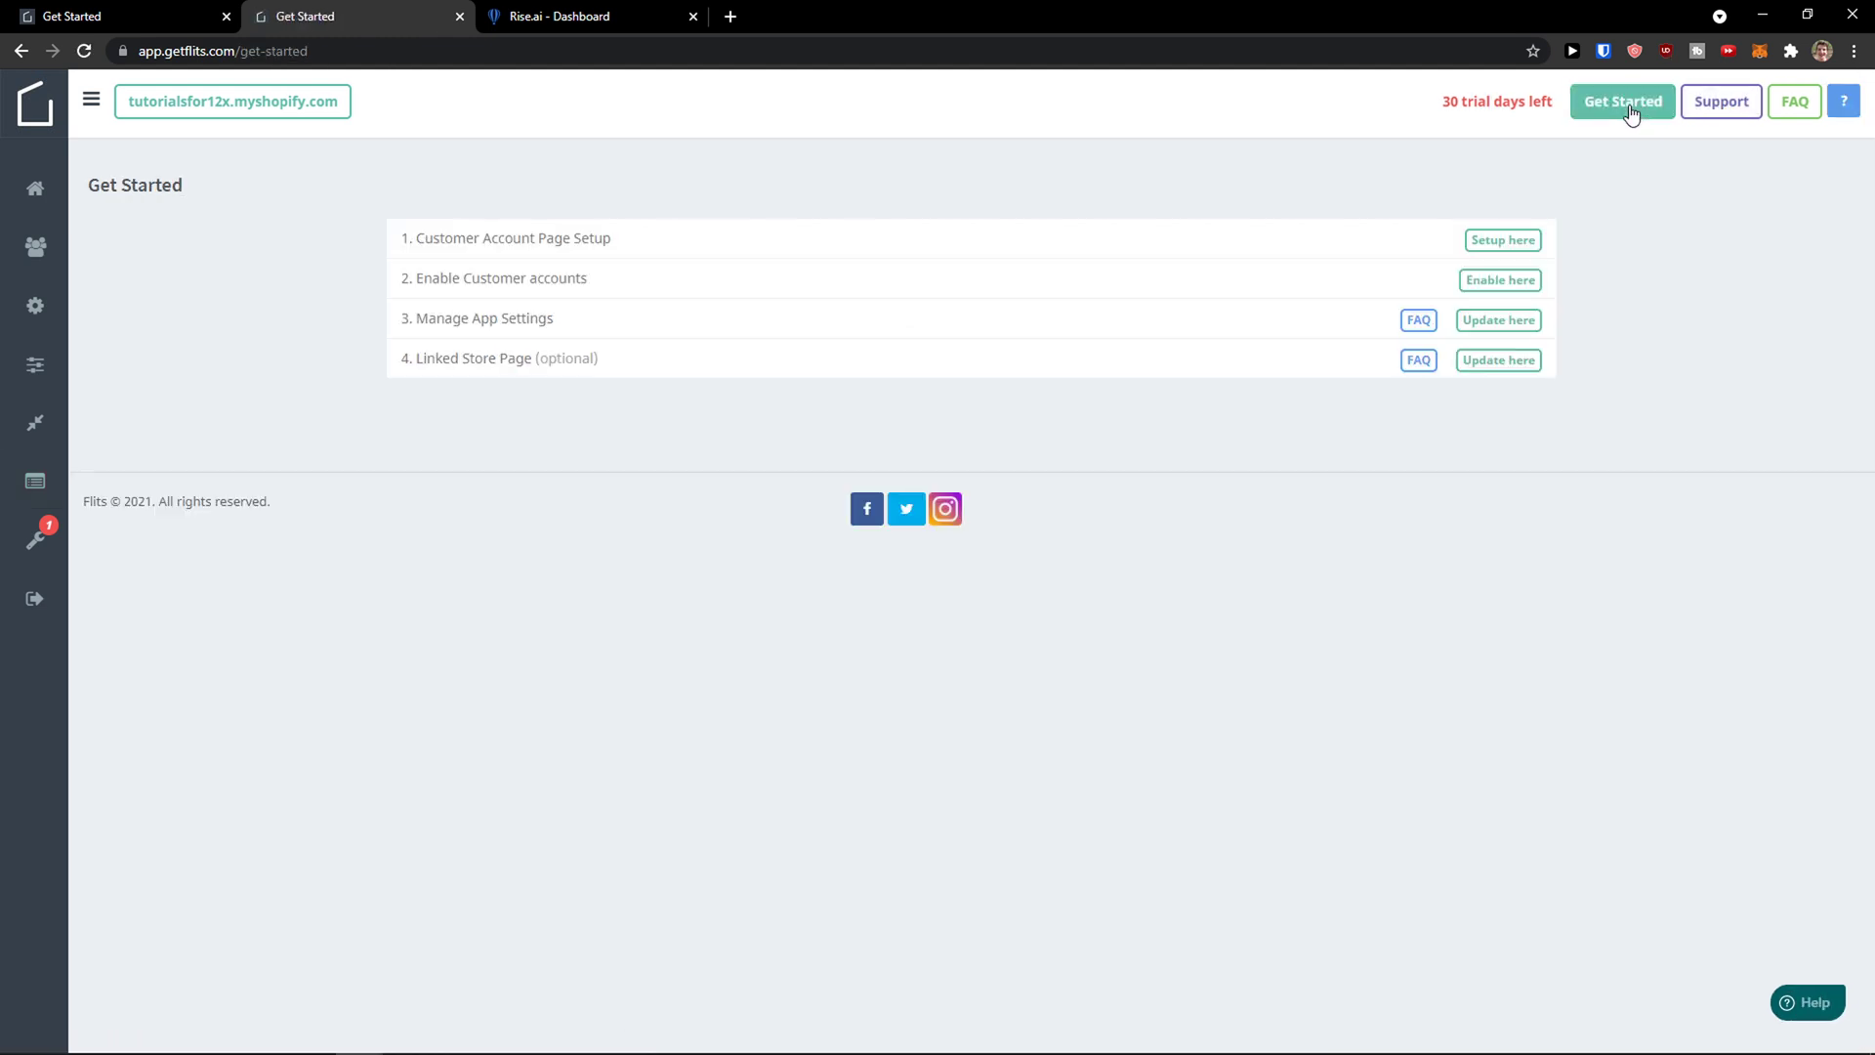
drag(1097, 284, 630, 296)
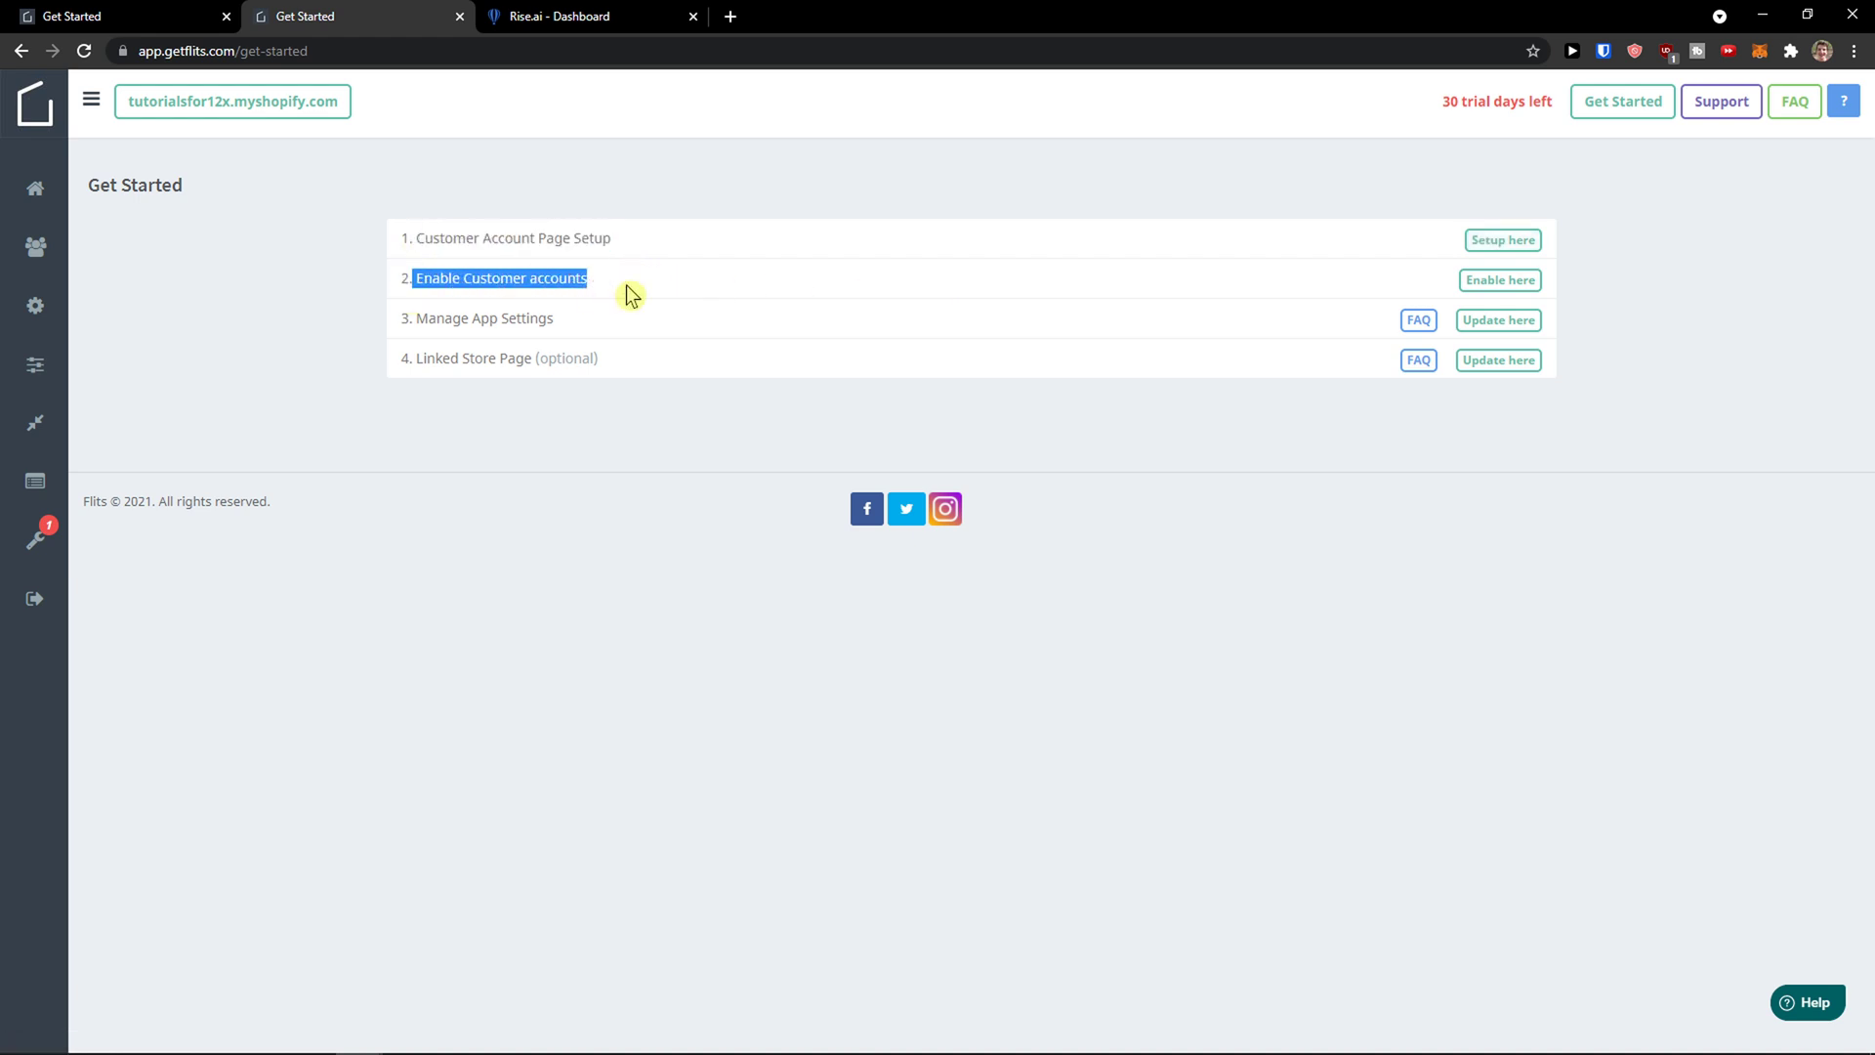
click(1512, 283)
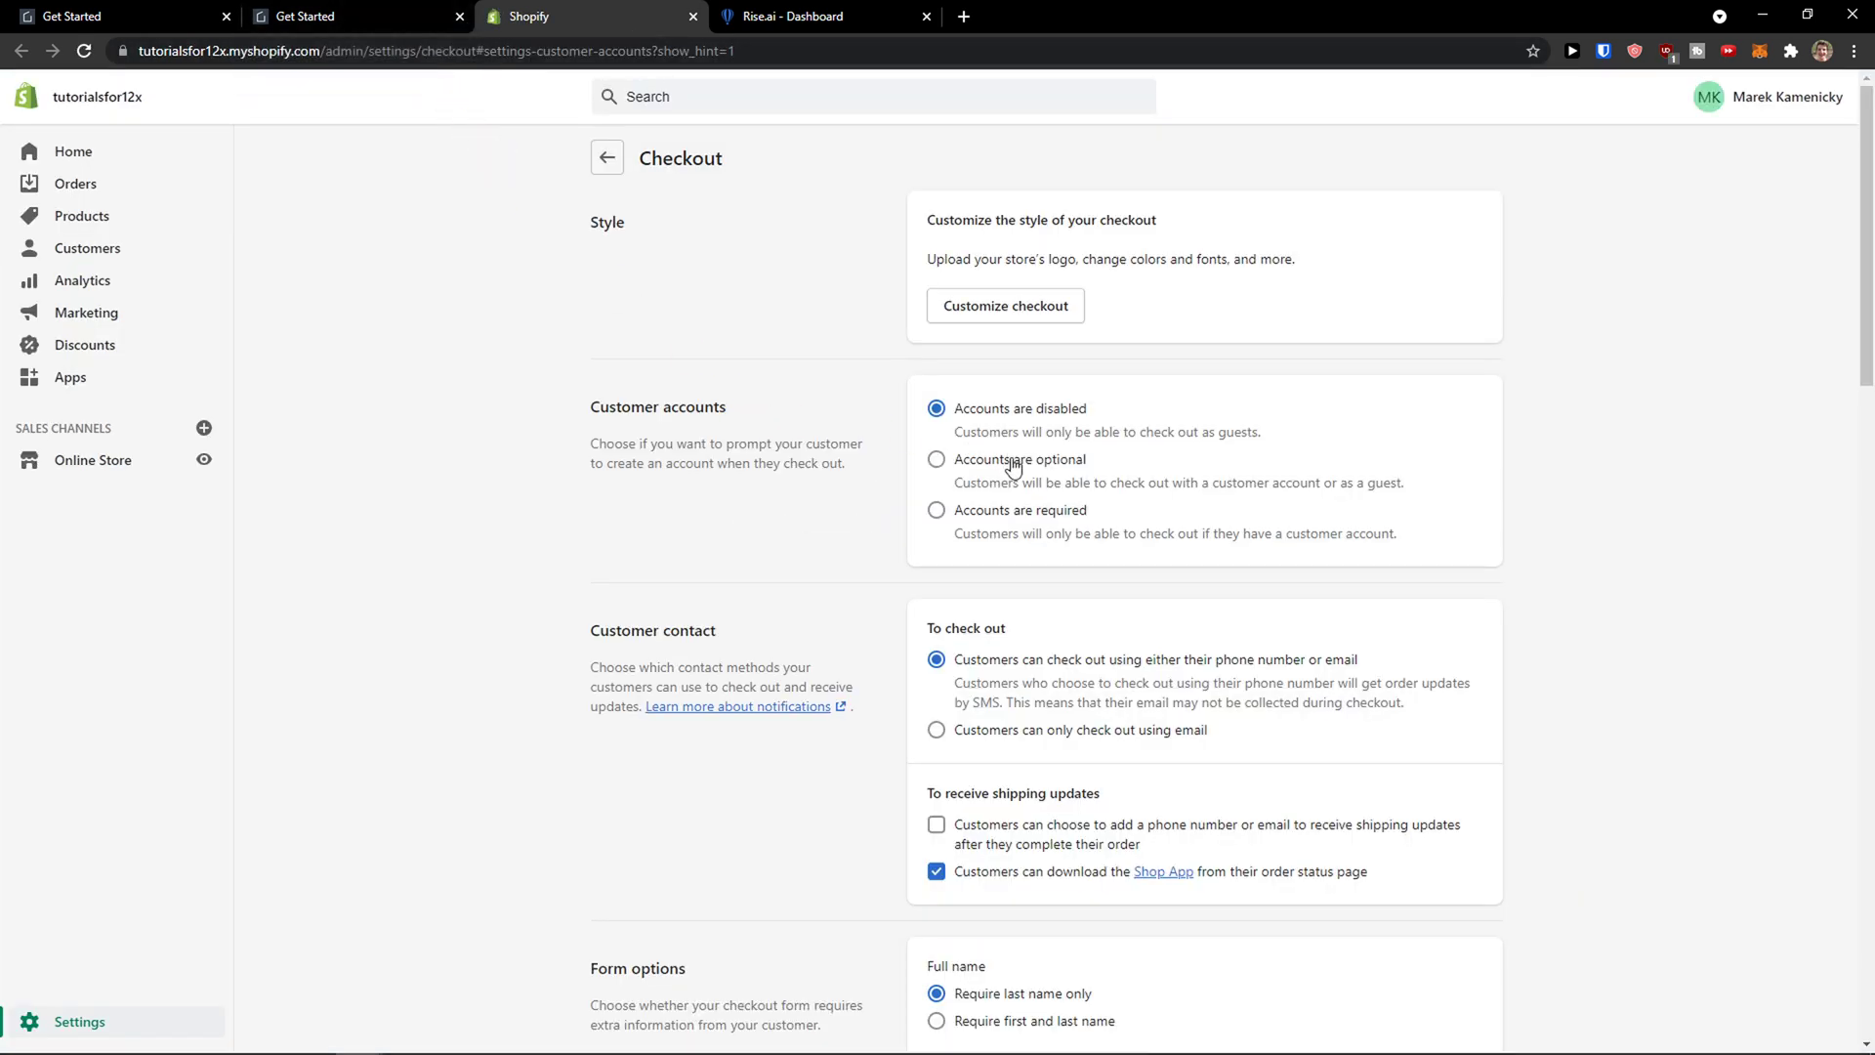
Set customer accounts to 'Accounts are optional', save, and return to the Flits Get Started tab.
click(972, 471)
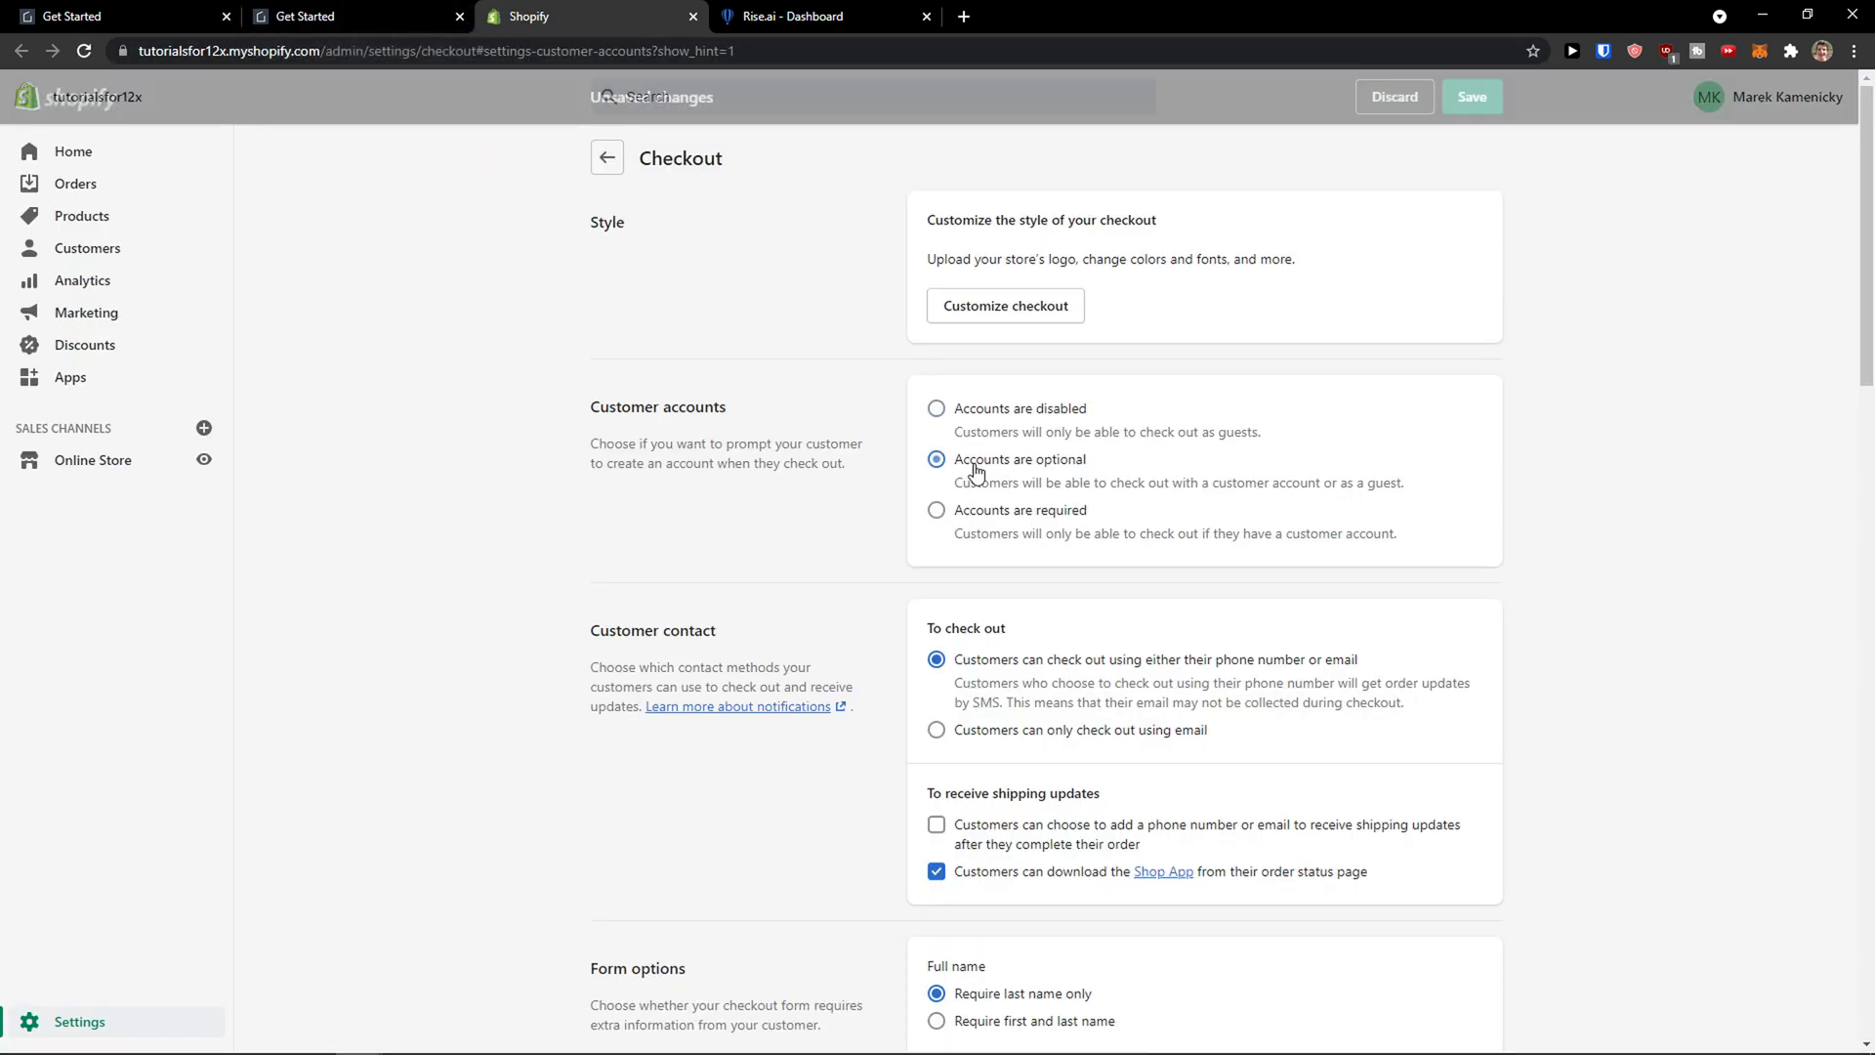
click(1472, 96)
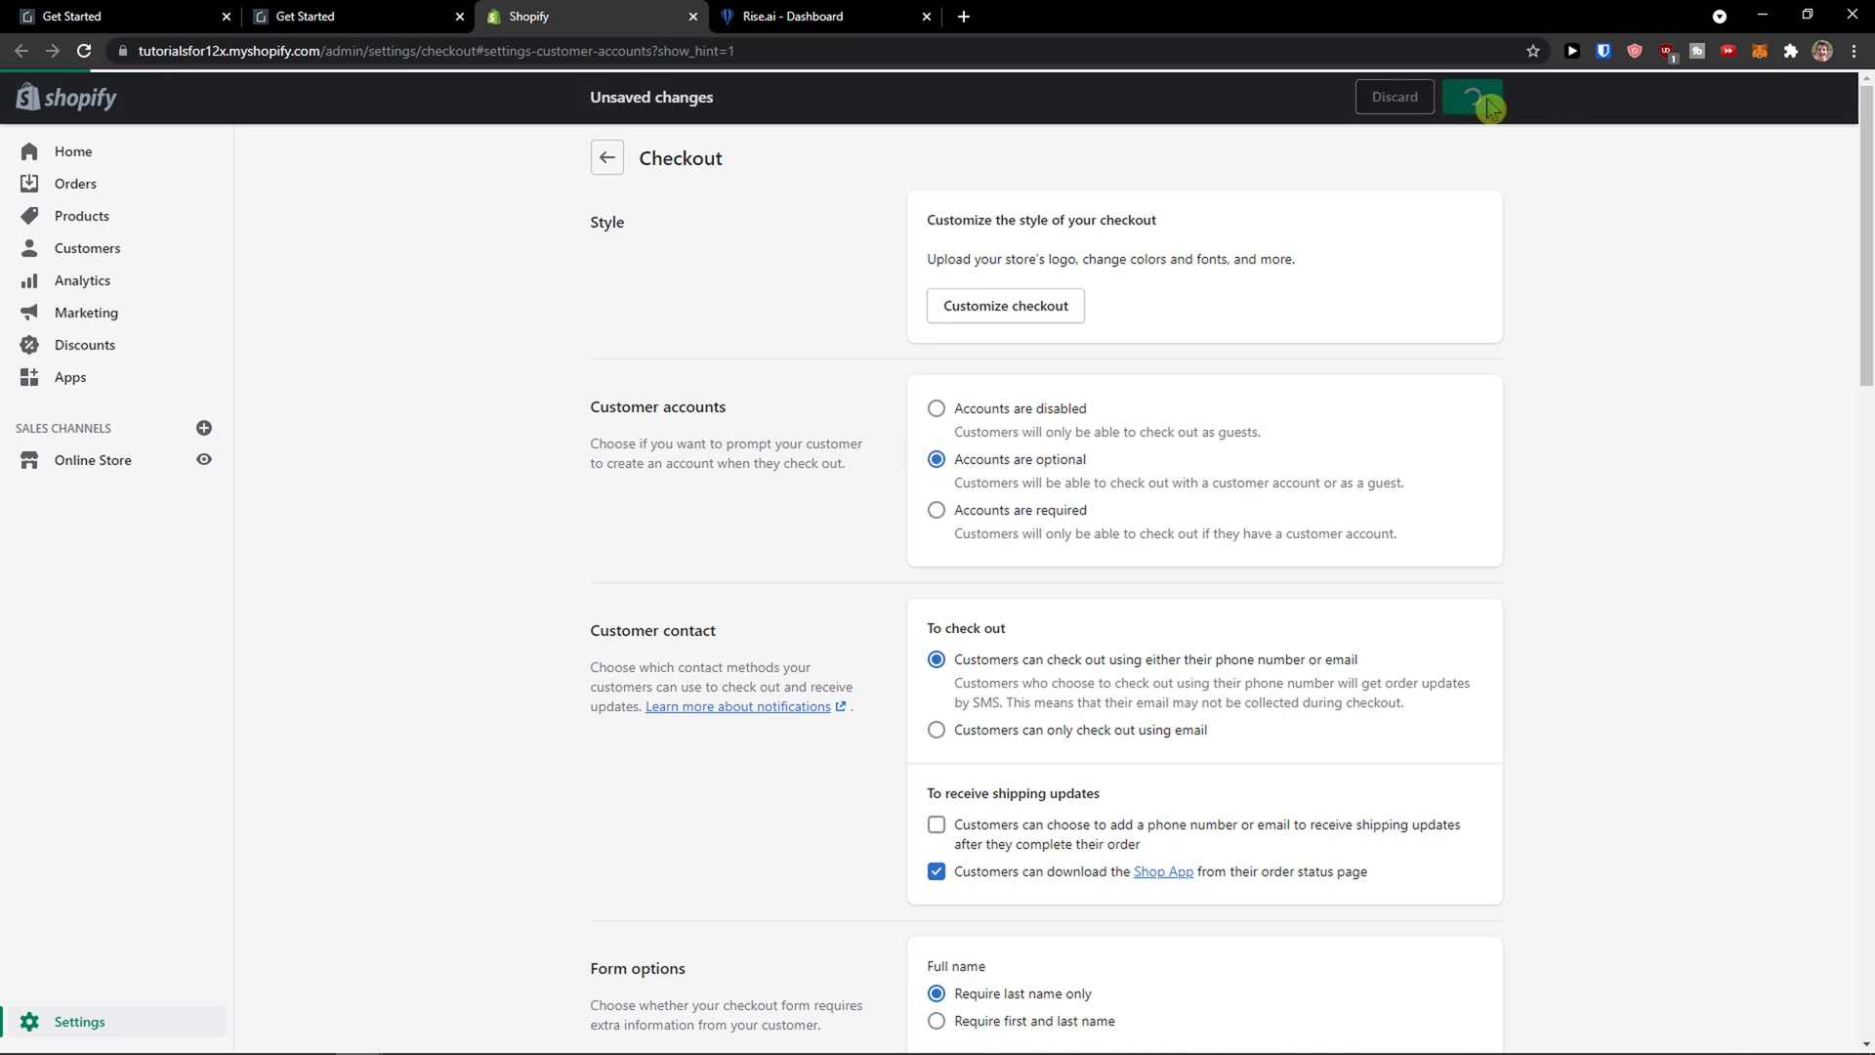
click(420, 16)
click(682, 15)
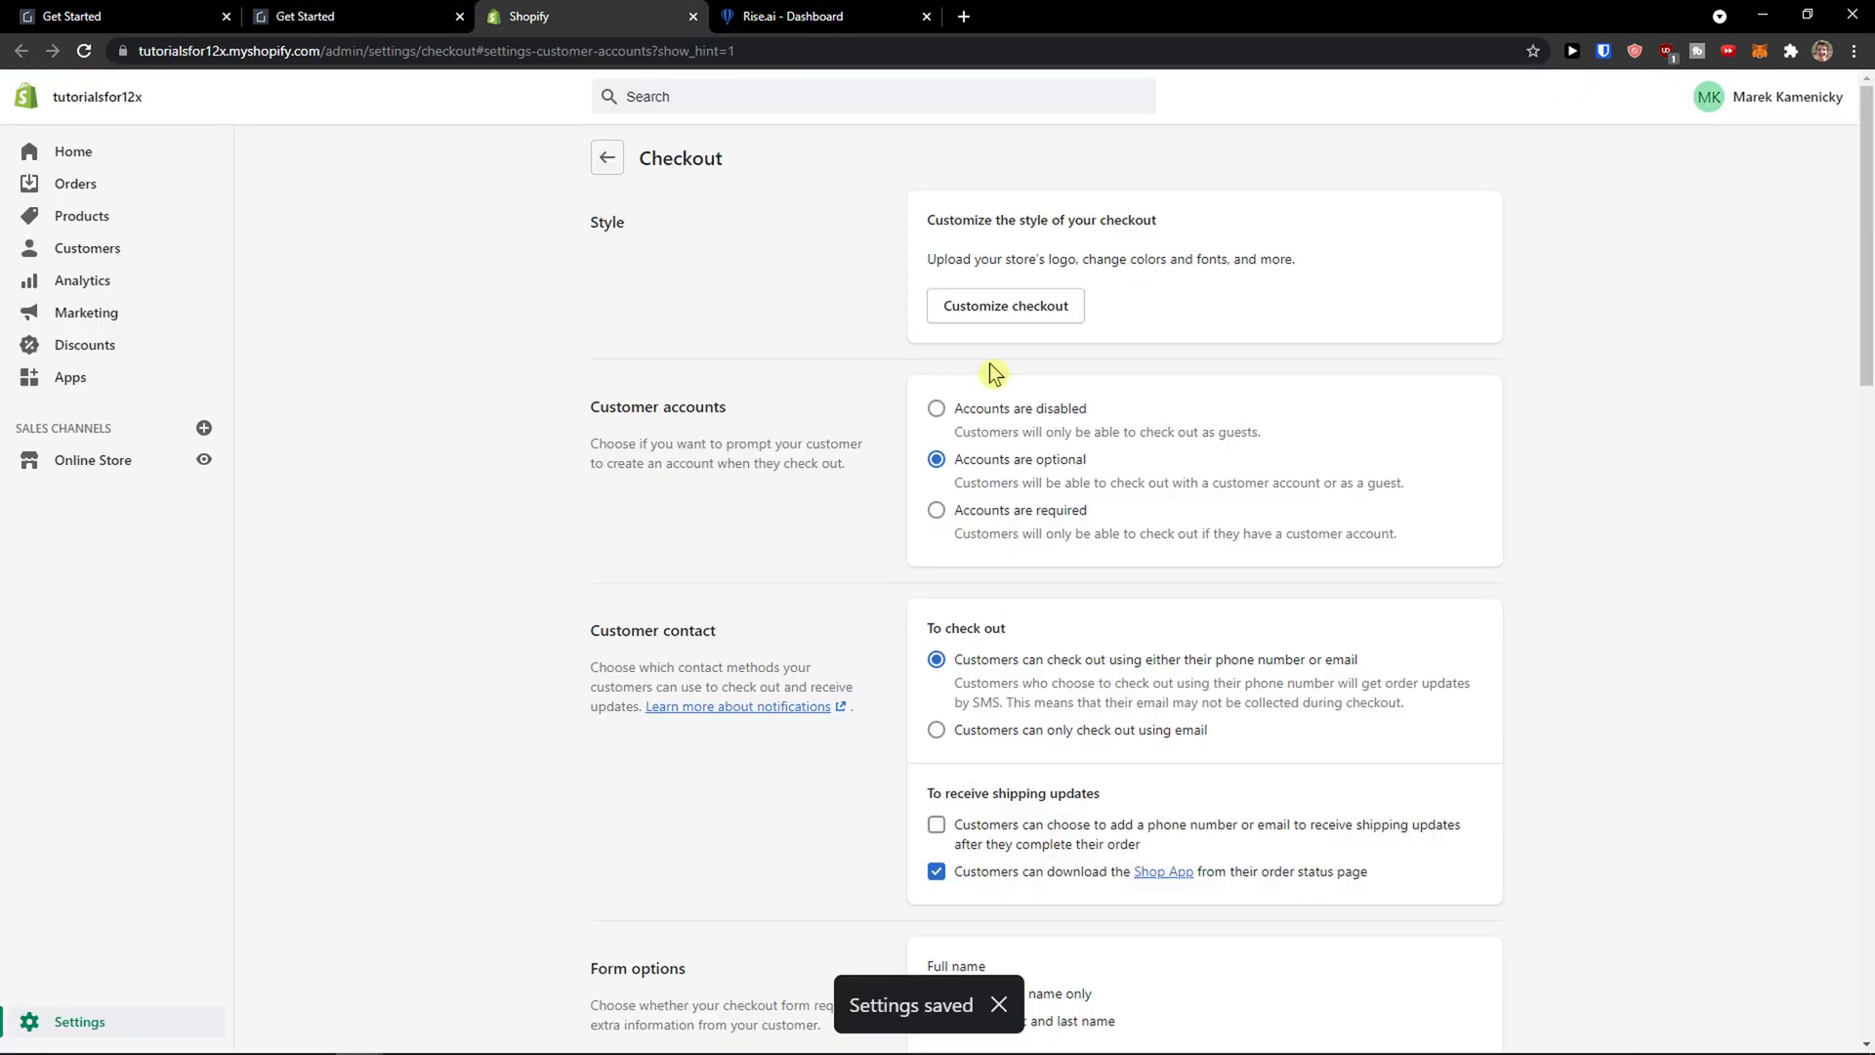
click(353, 17)
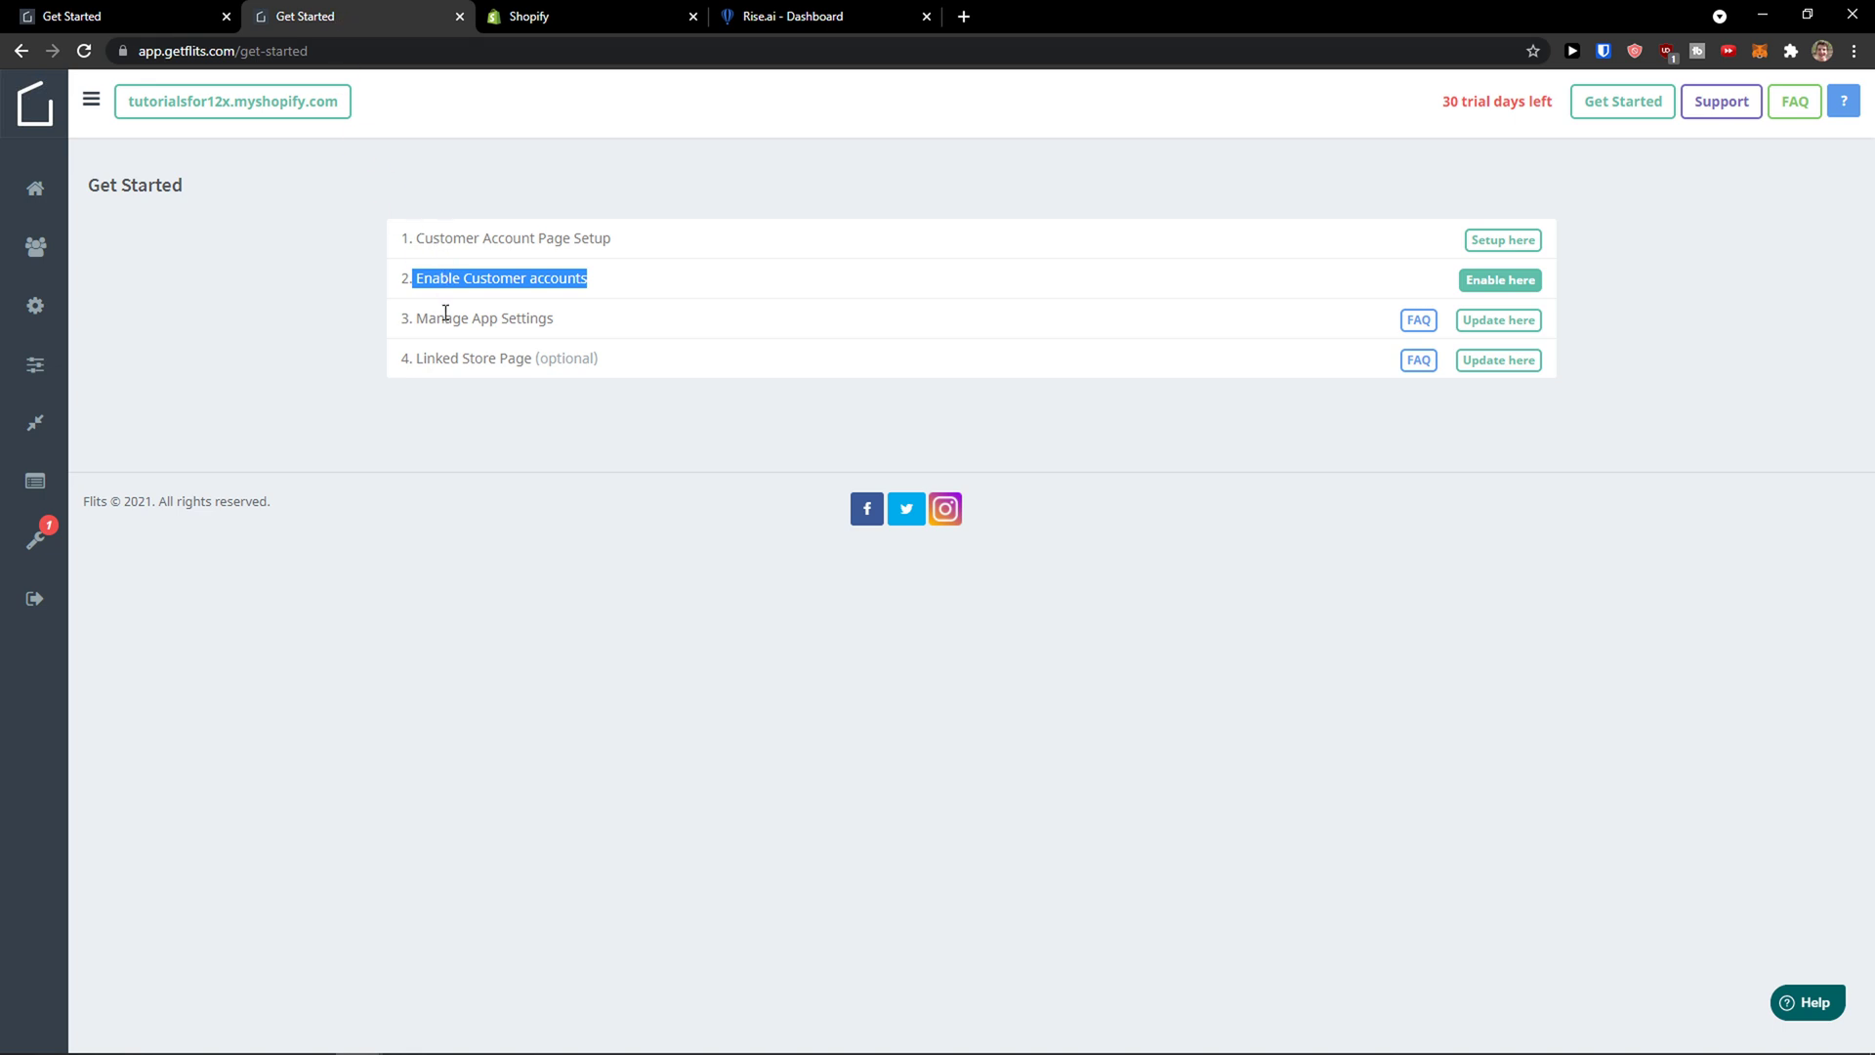
Open the Manage App Settings page and step through its guided tour.
drag(436, 324, 565, 335)
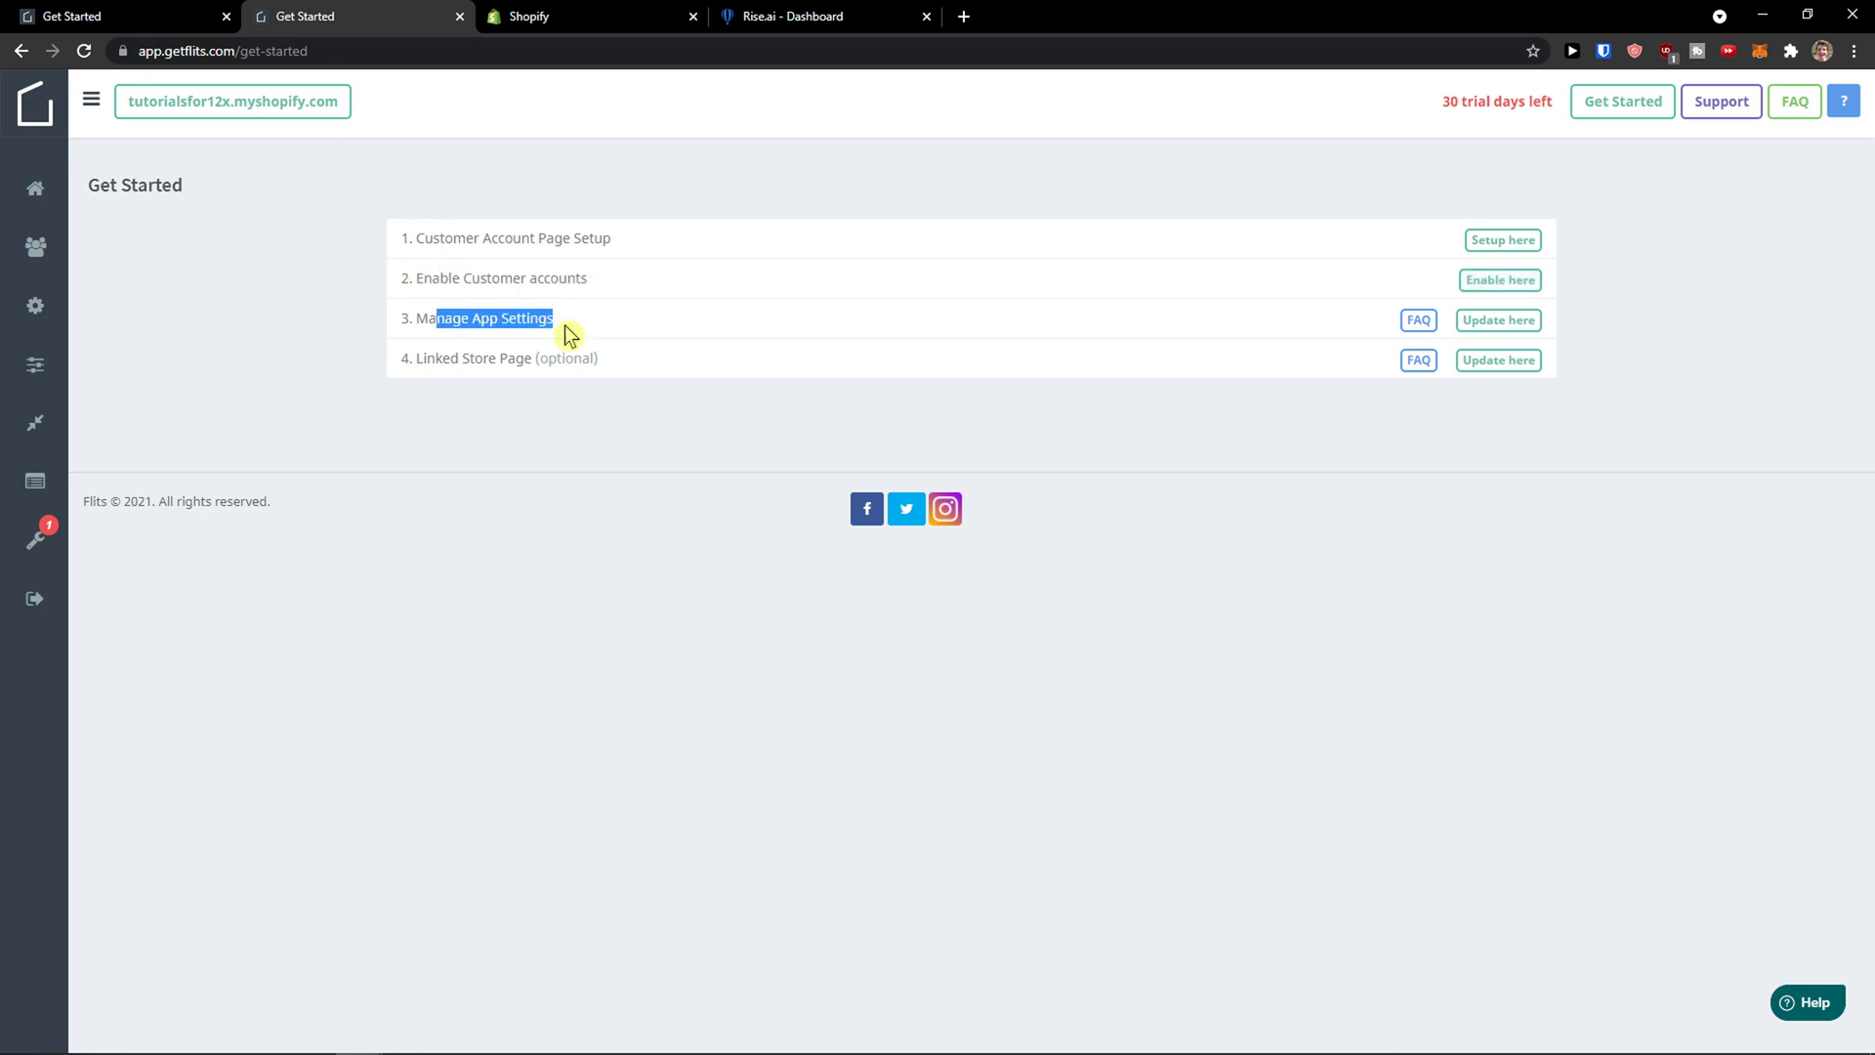
click(1503, 326)
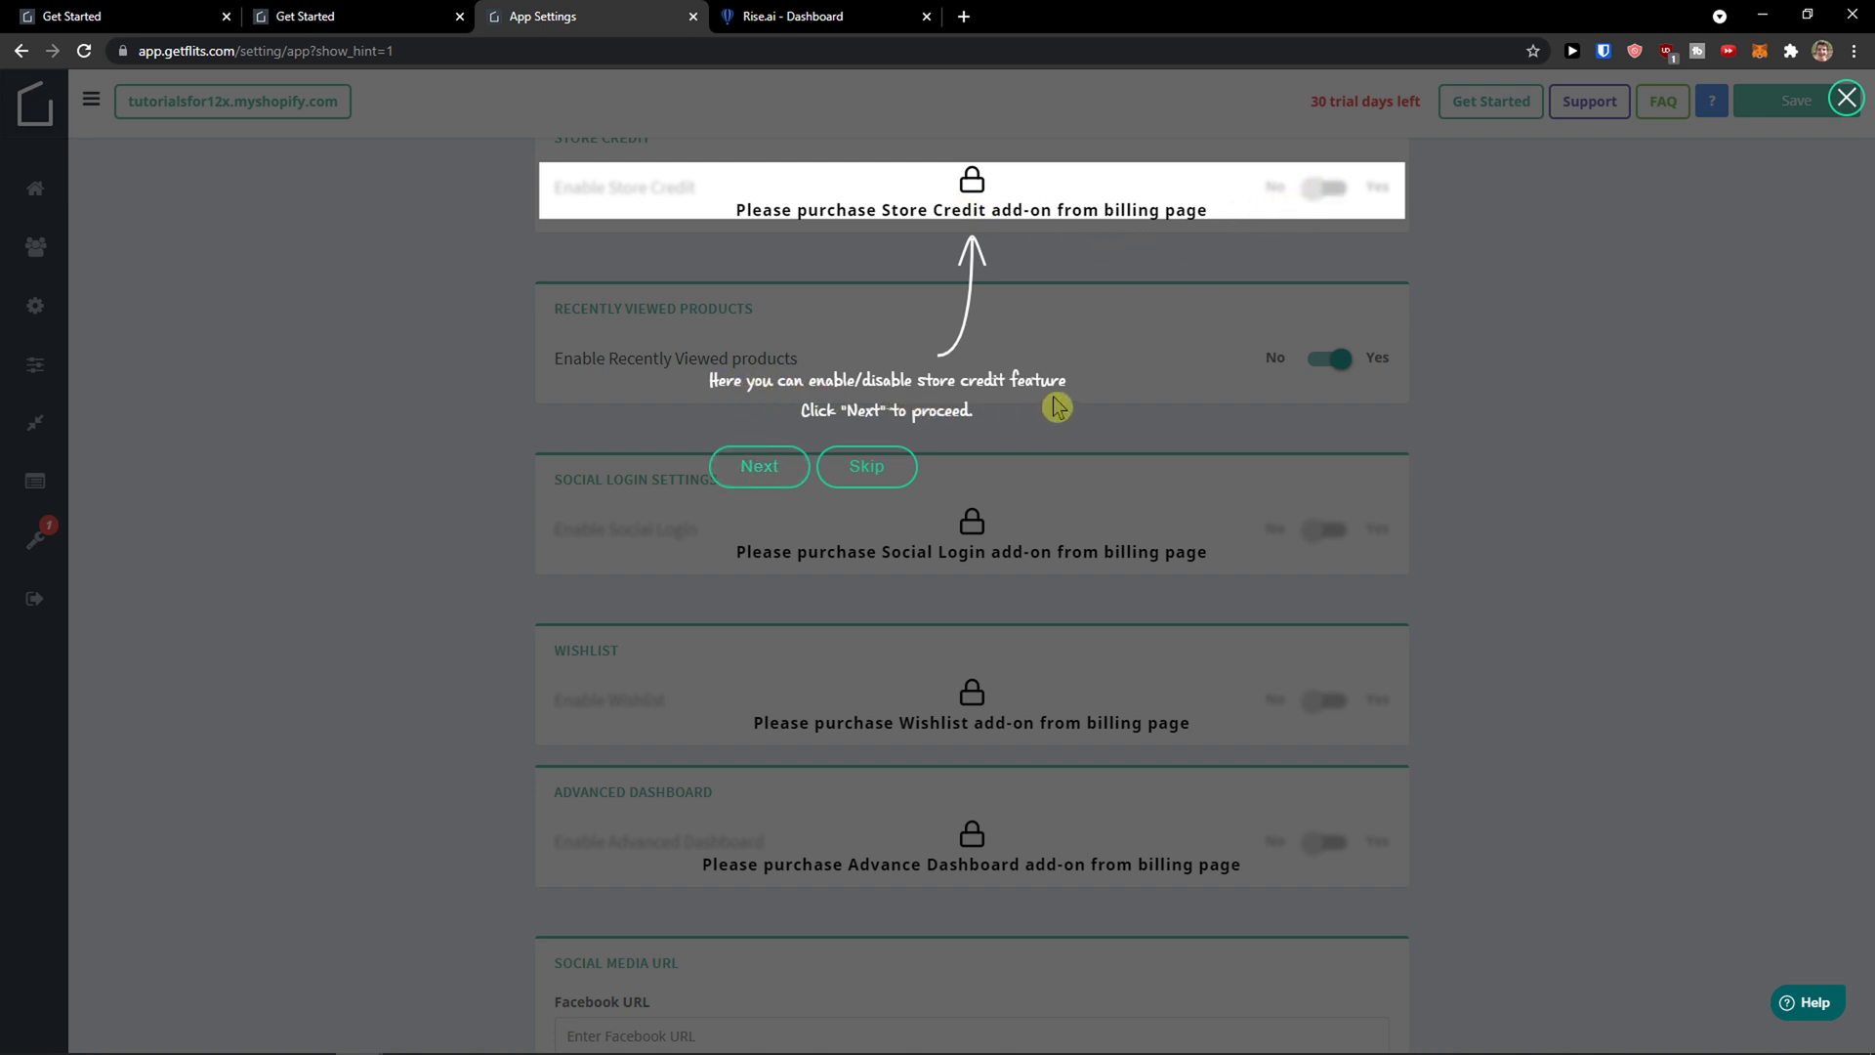
click(769, 468)
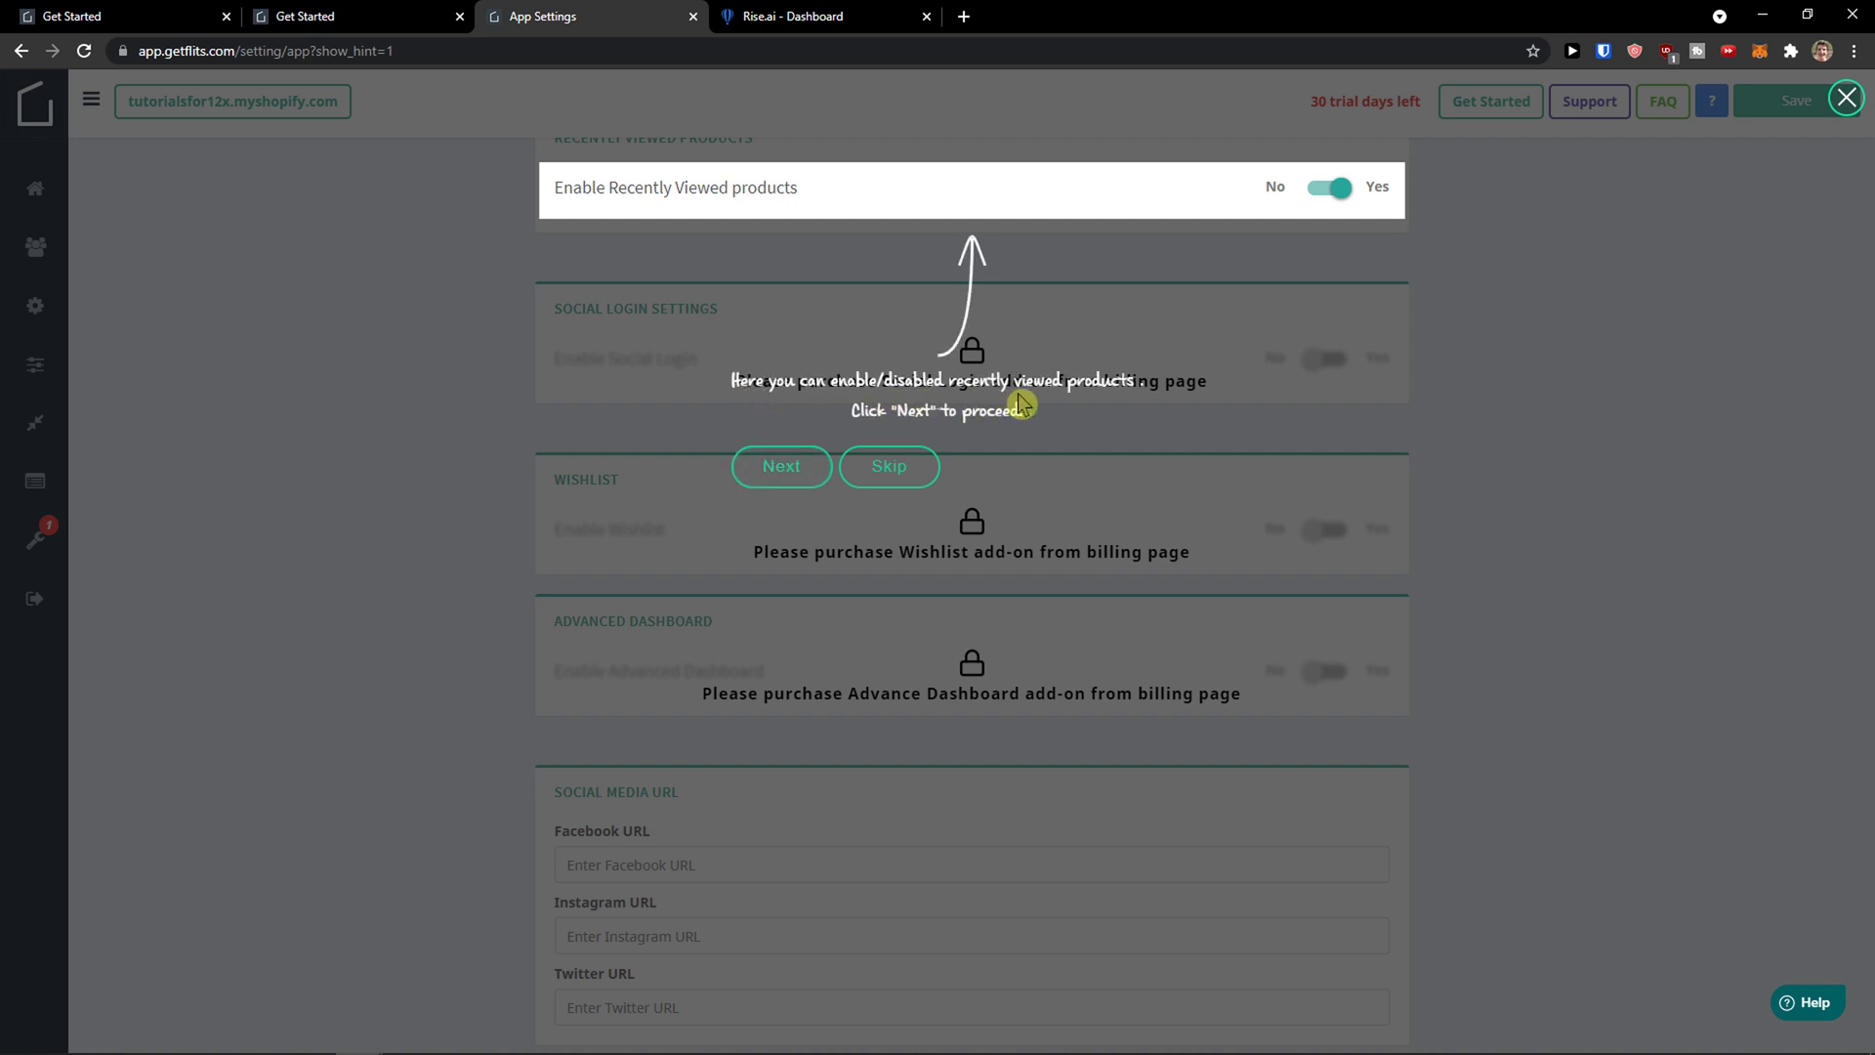
click(803, 470)
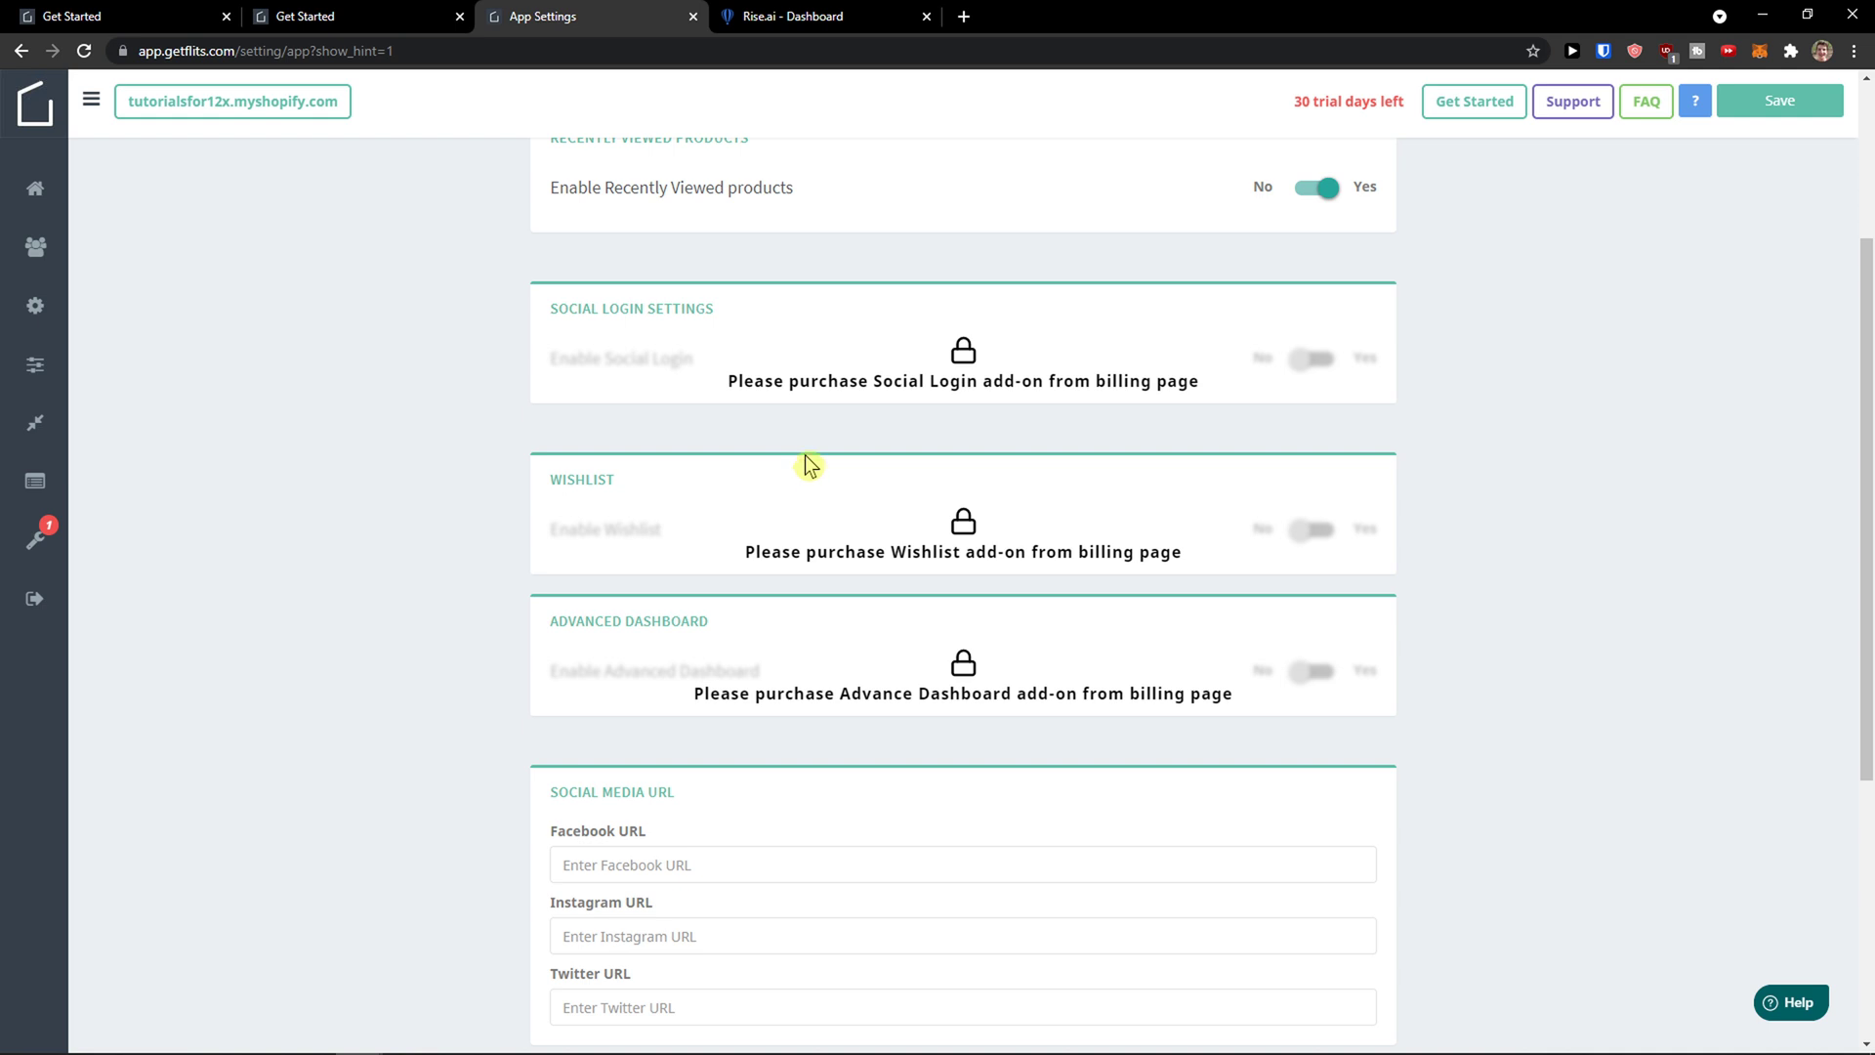
Review App Settings, with Recently Viewed products, Re-order and Contact Us enabled.
scroll(807, 466, up, 3)
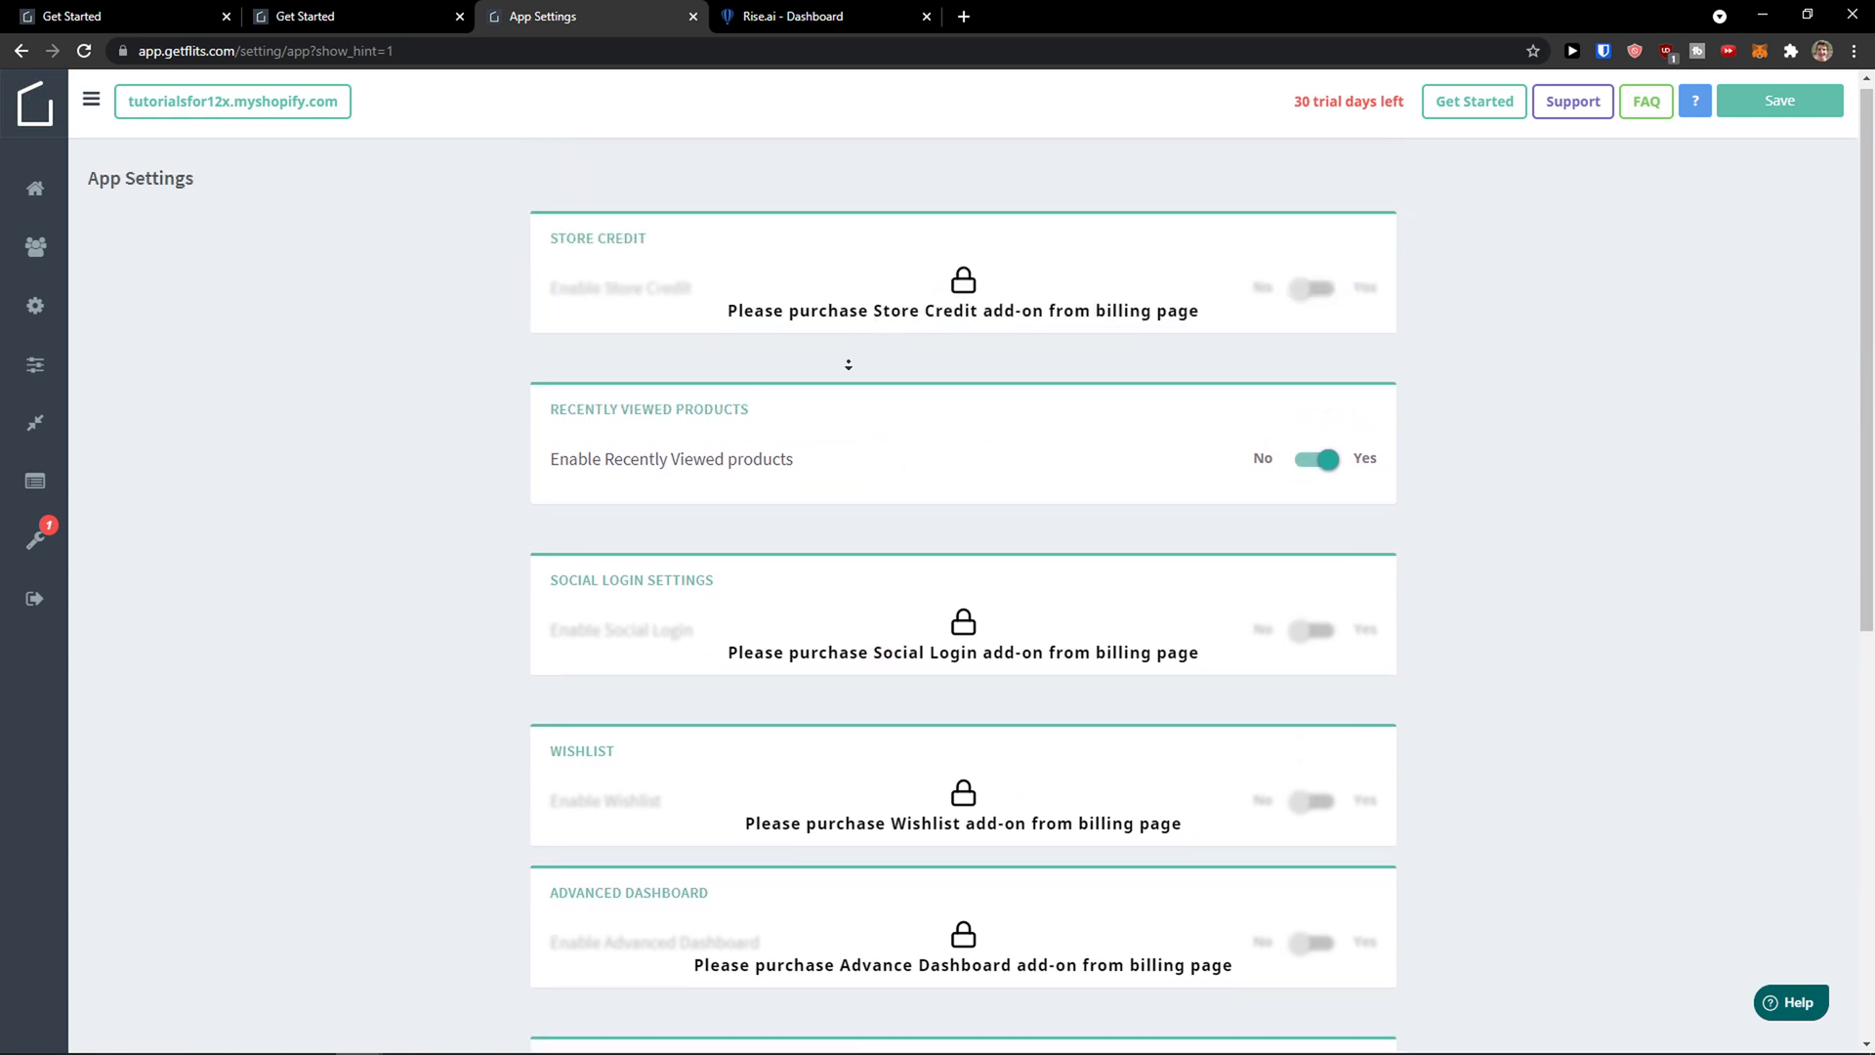
scroll(848, 364, down, 1)
scroll(847, 365, up, 1)
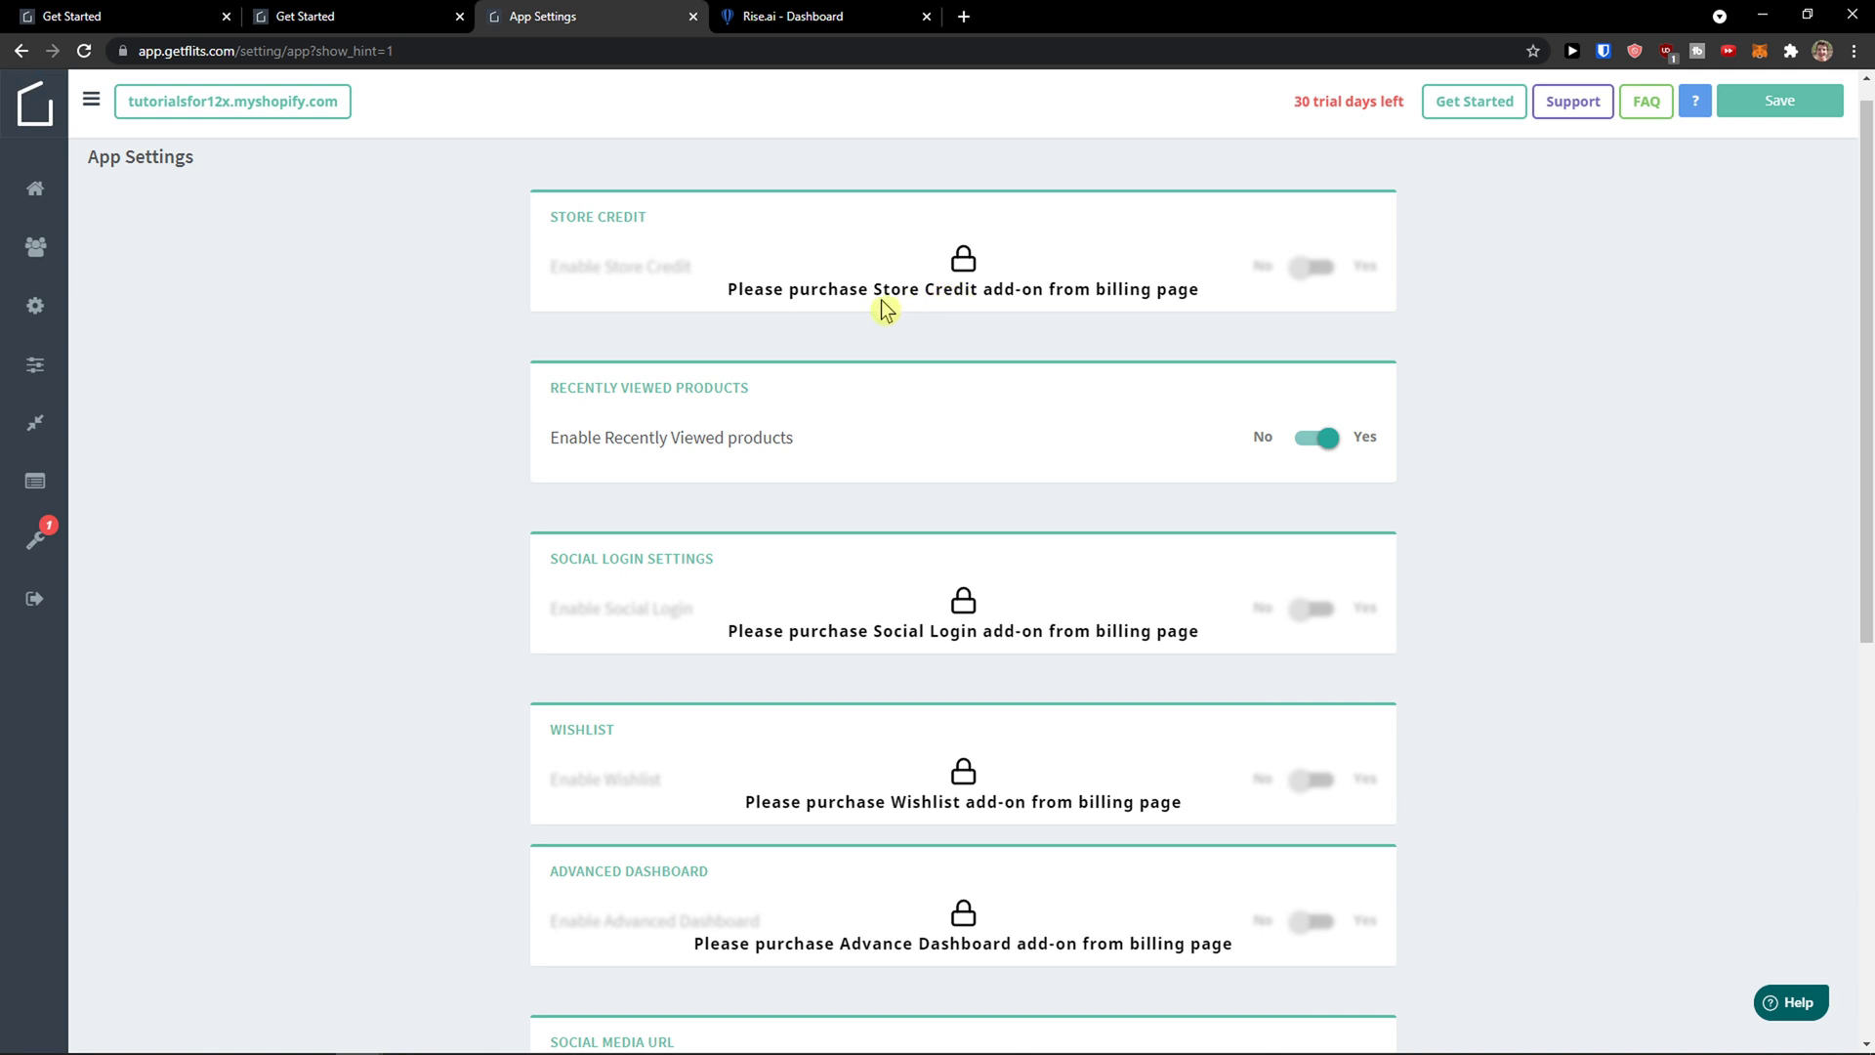
scroll(938, 315, down, 4)
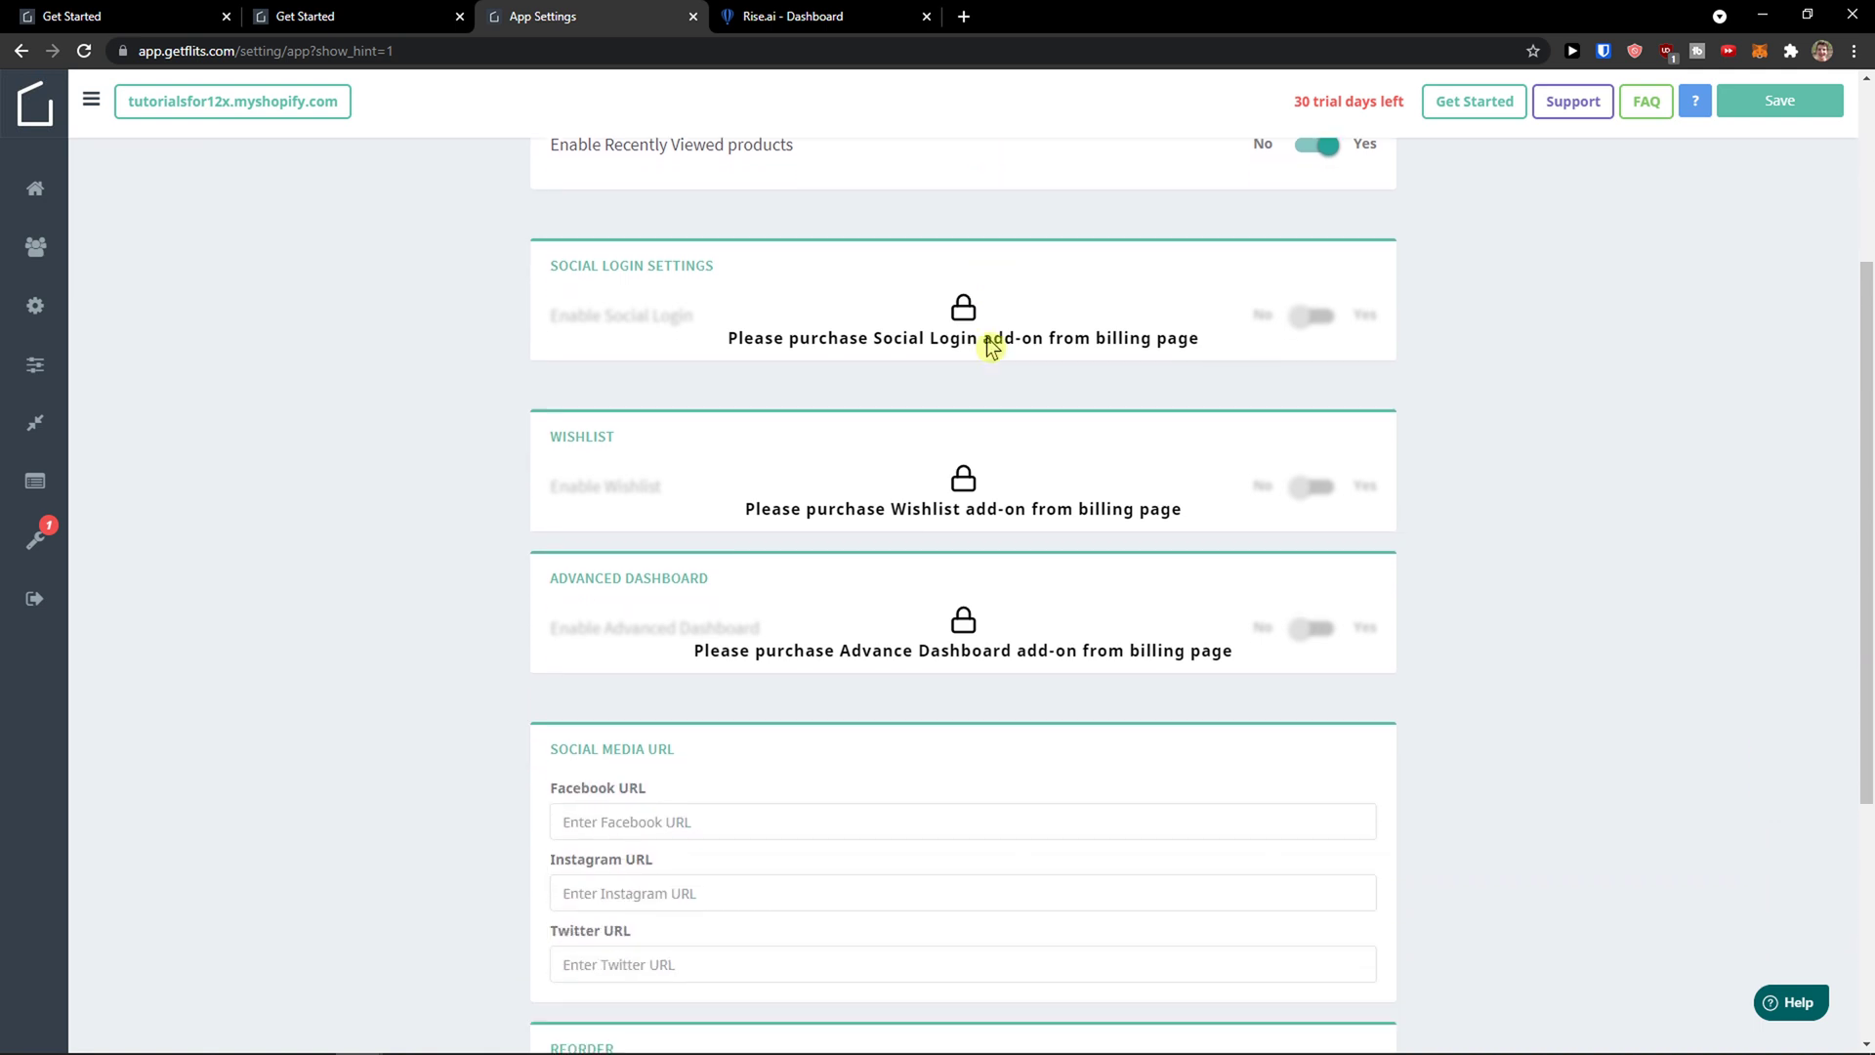
scroll(991, 347, down, 2)
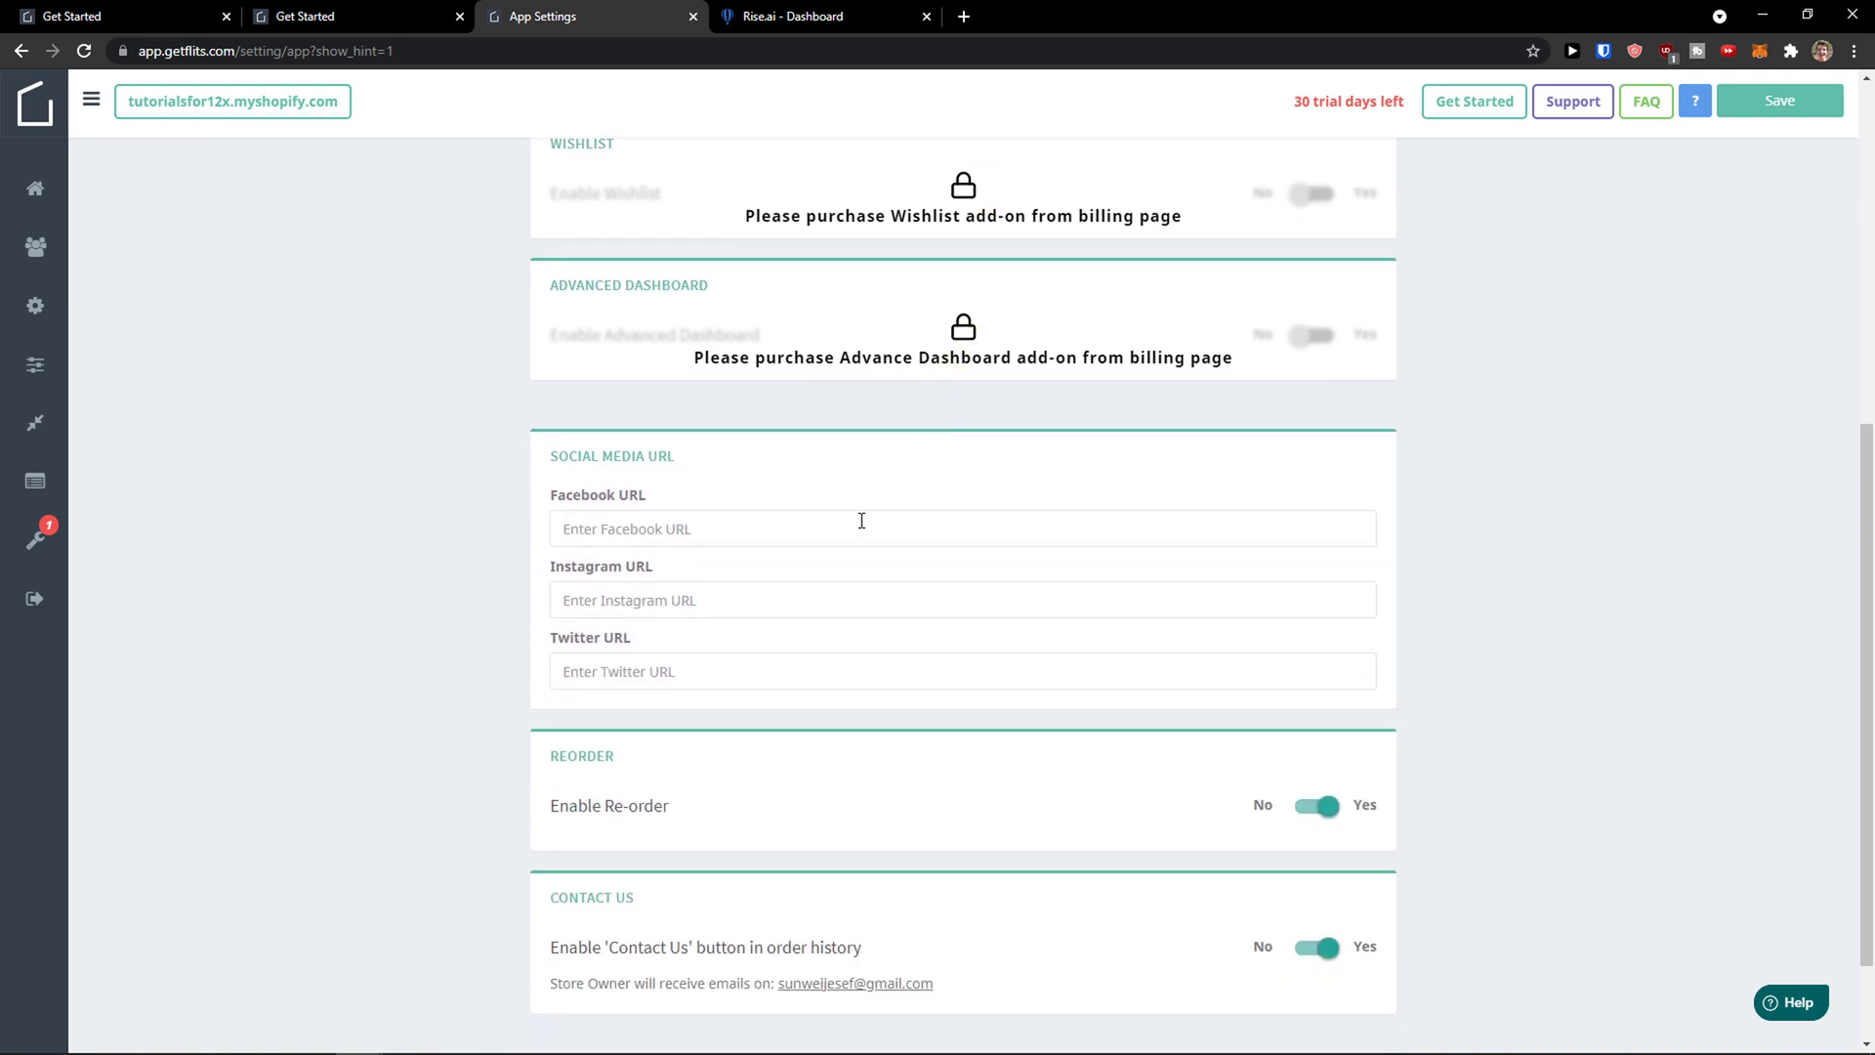
scroll(879, 527, down, 1)
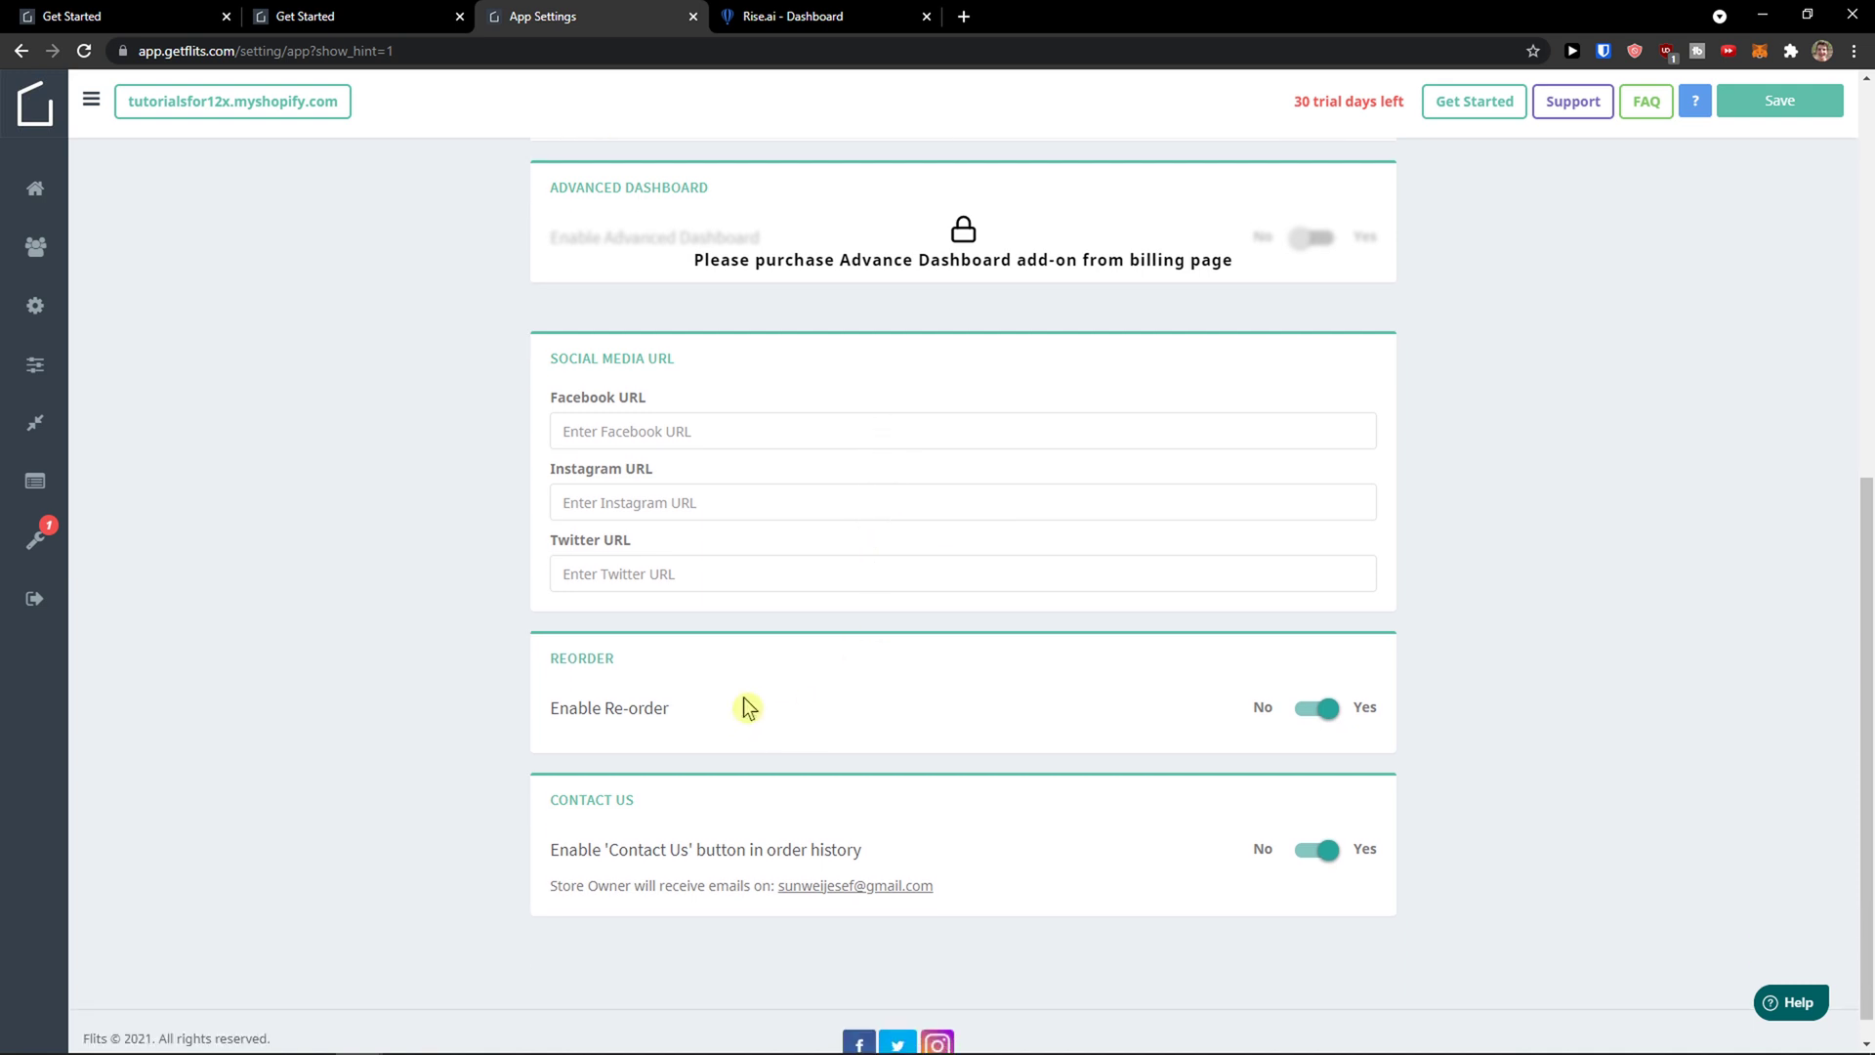
scroll(748, 707, up, 5)
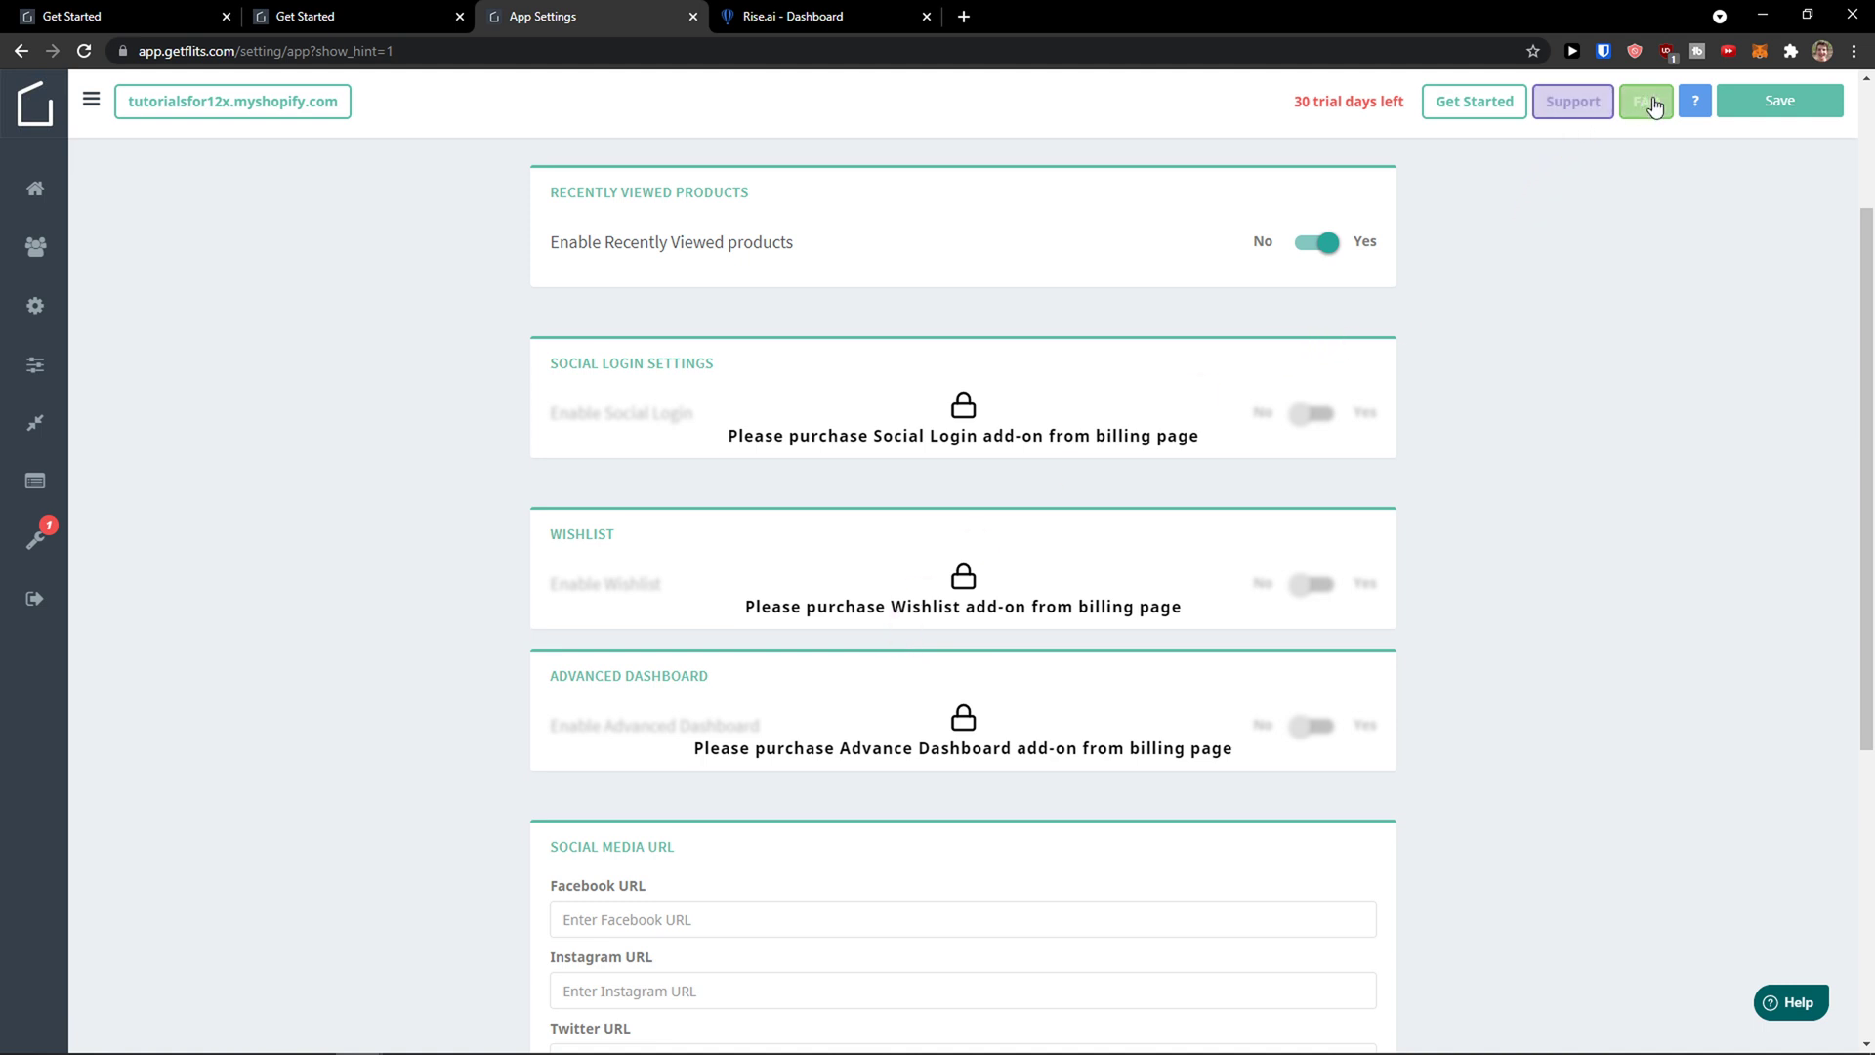
Open and close the Support help widget, then return to the Get Started checklist.
click(1585, 109)
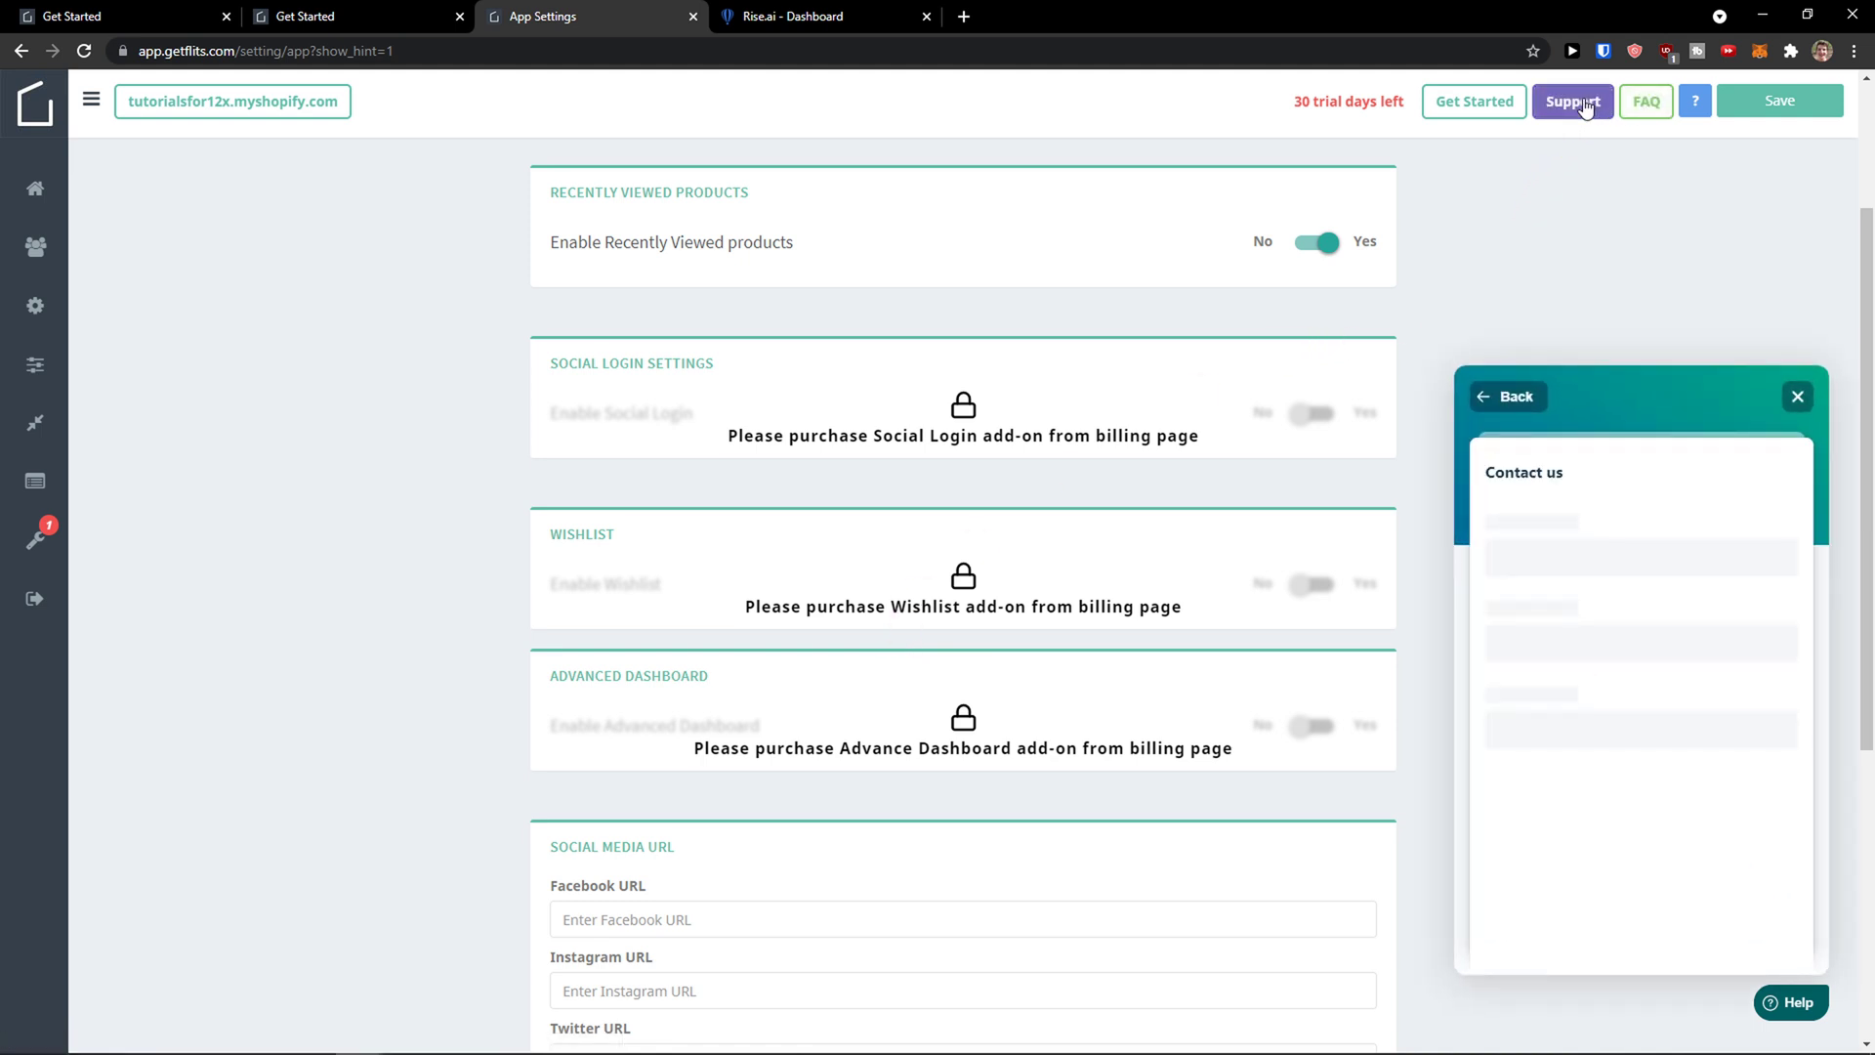
click(1580, 103)
click(1484, 120)
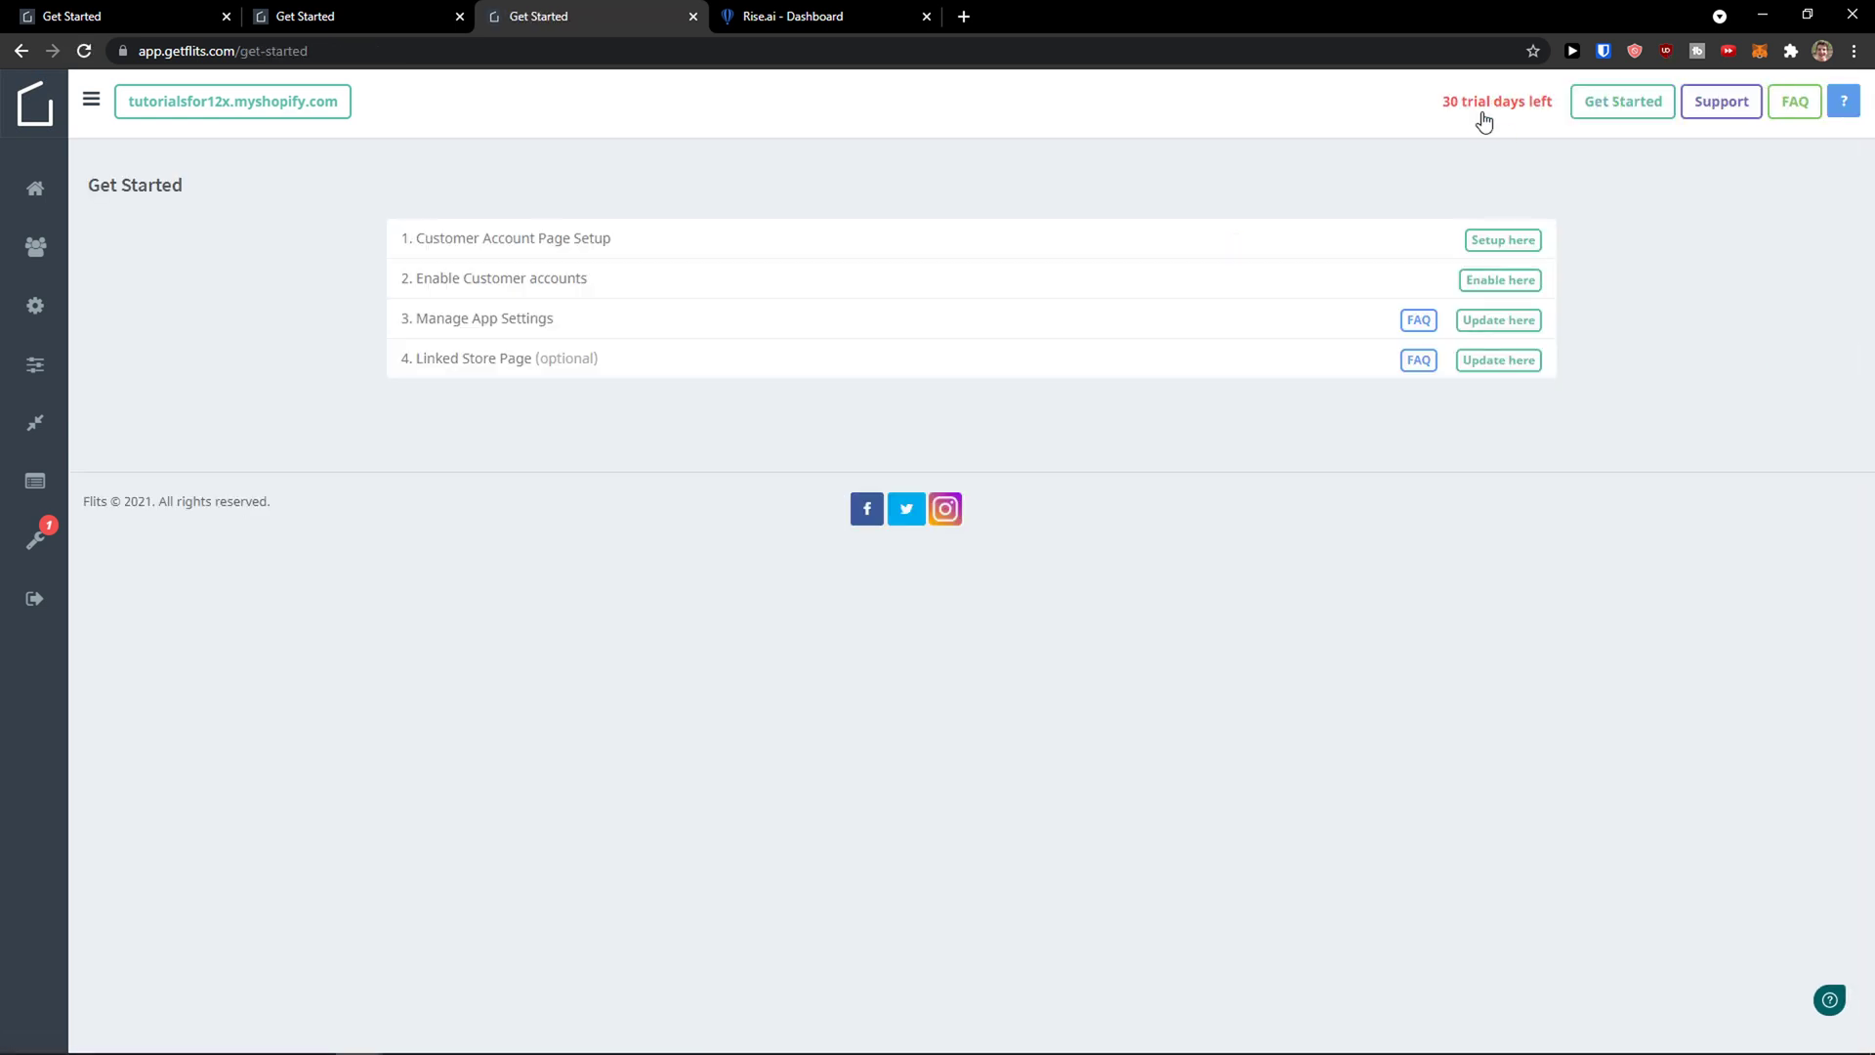
Open the Linked Store Page settings from Get Started and dismiss its two-tip guided tour.
drag(451, 362, 779, 352)
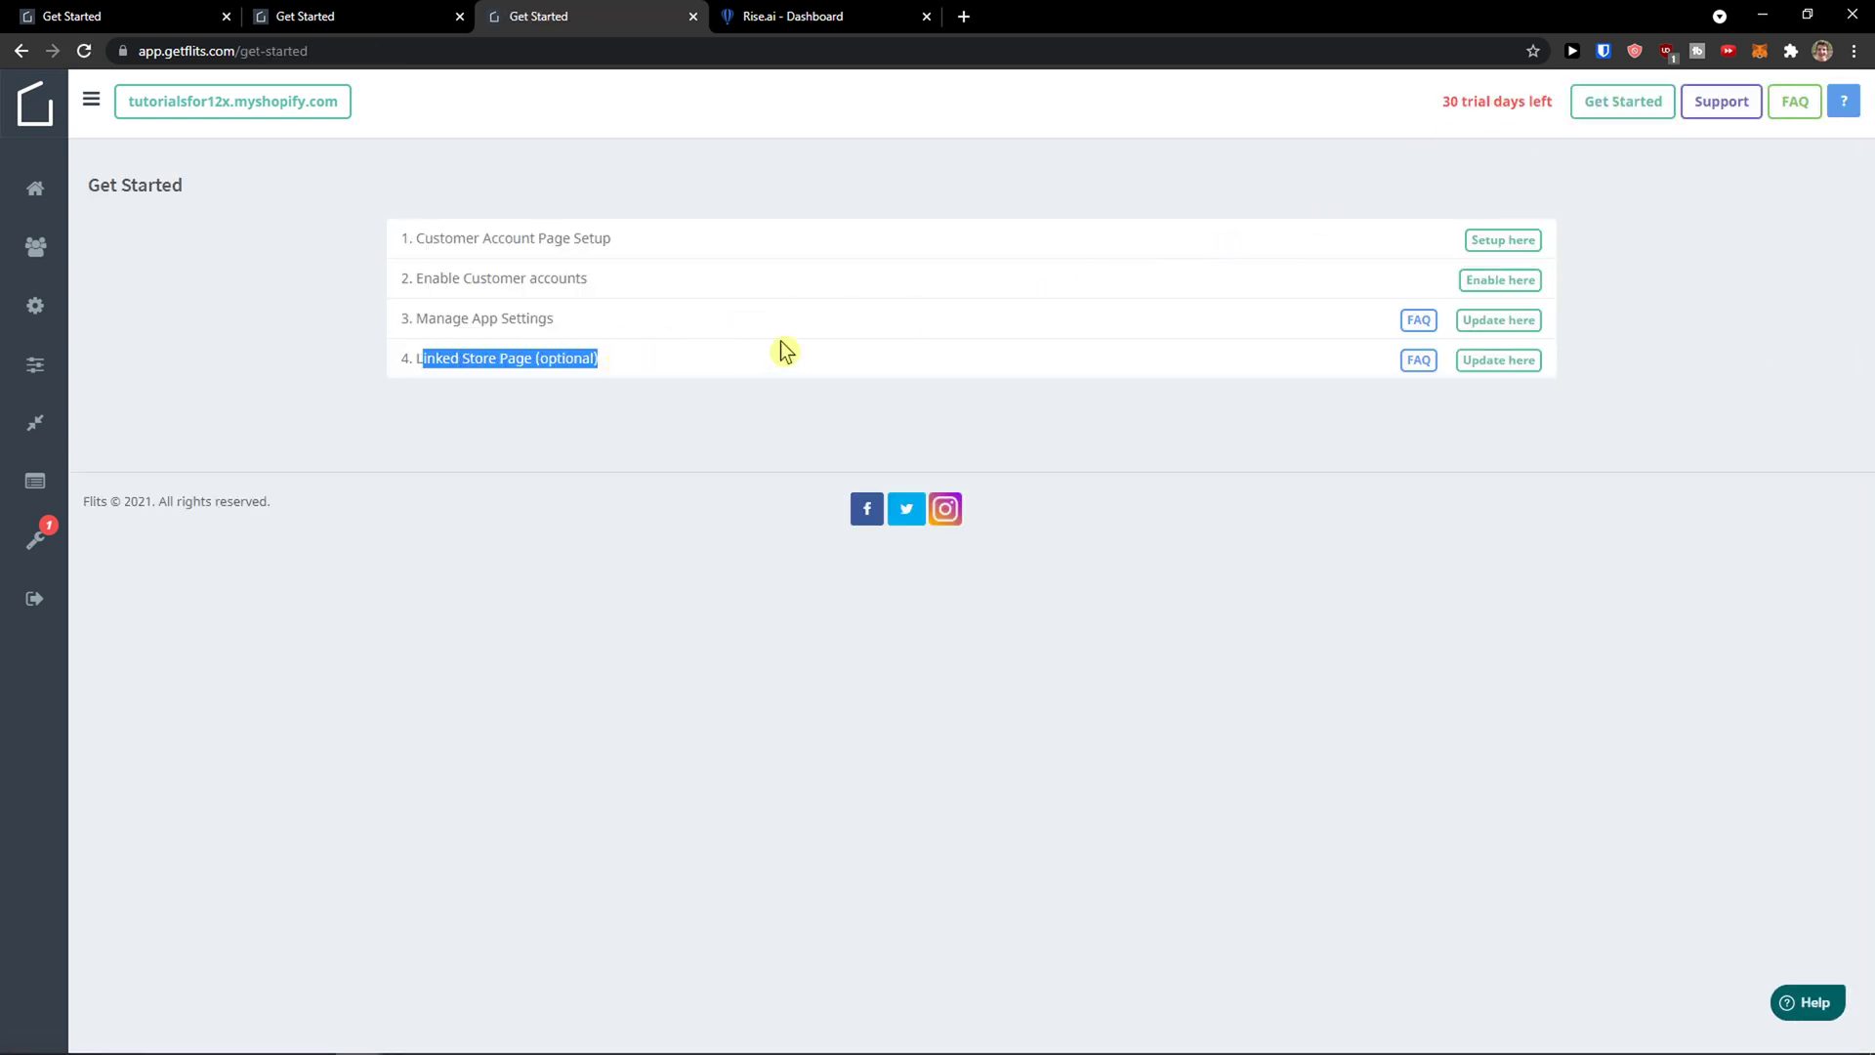
click(1498, 363)
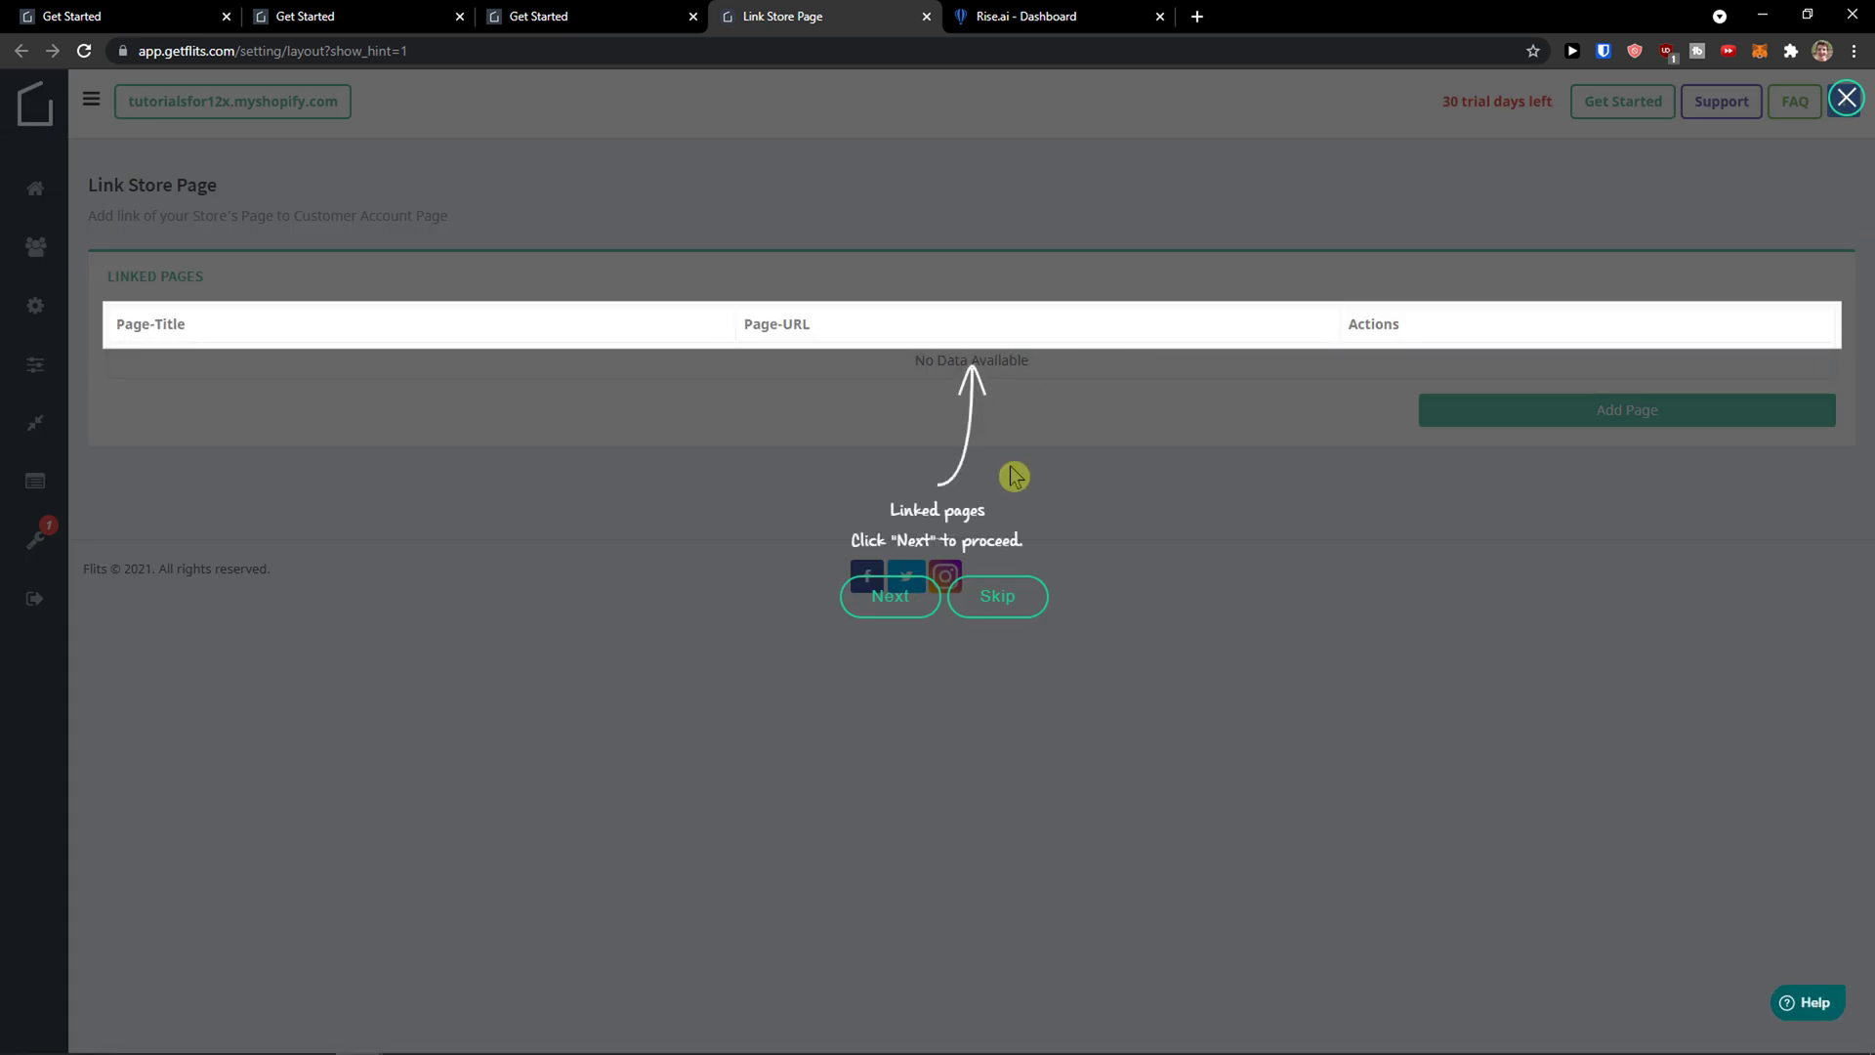
click(891, 597)
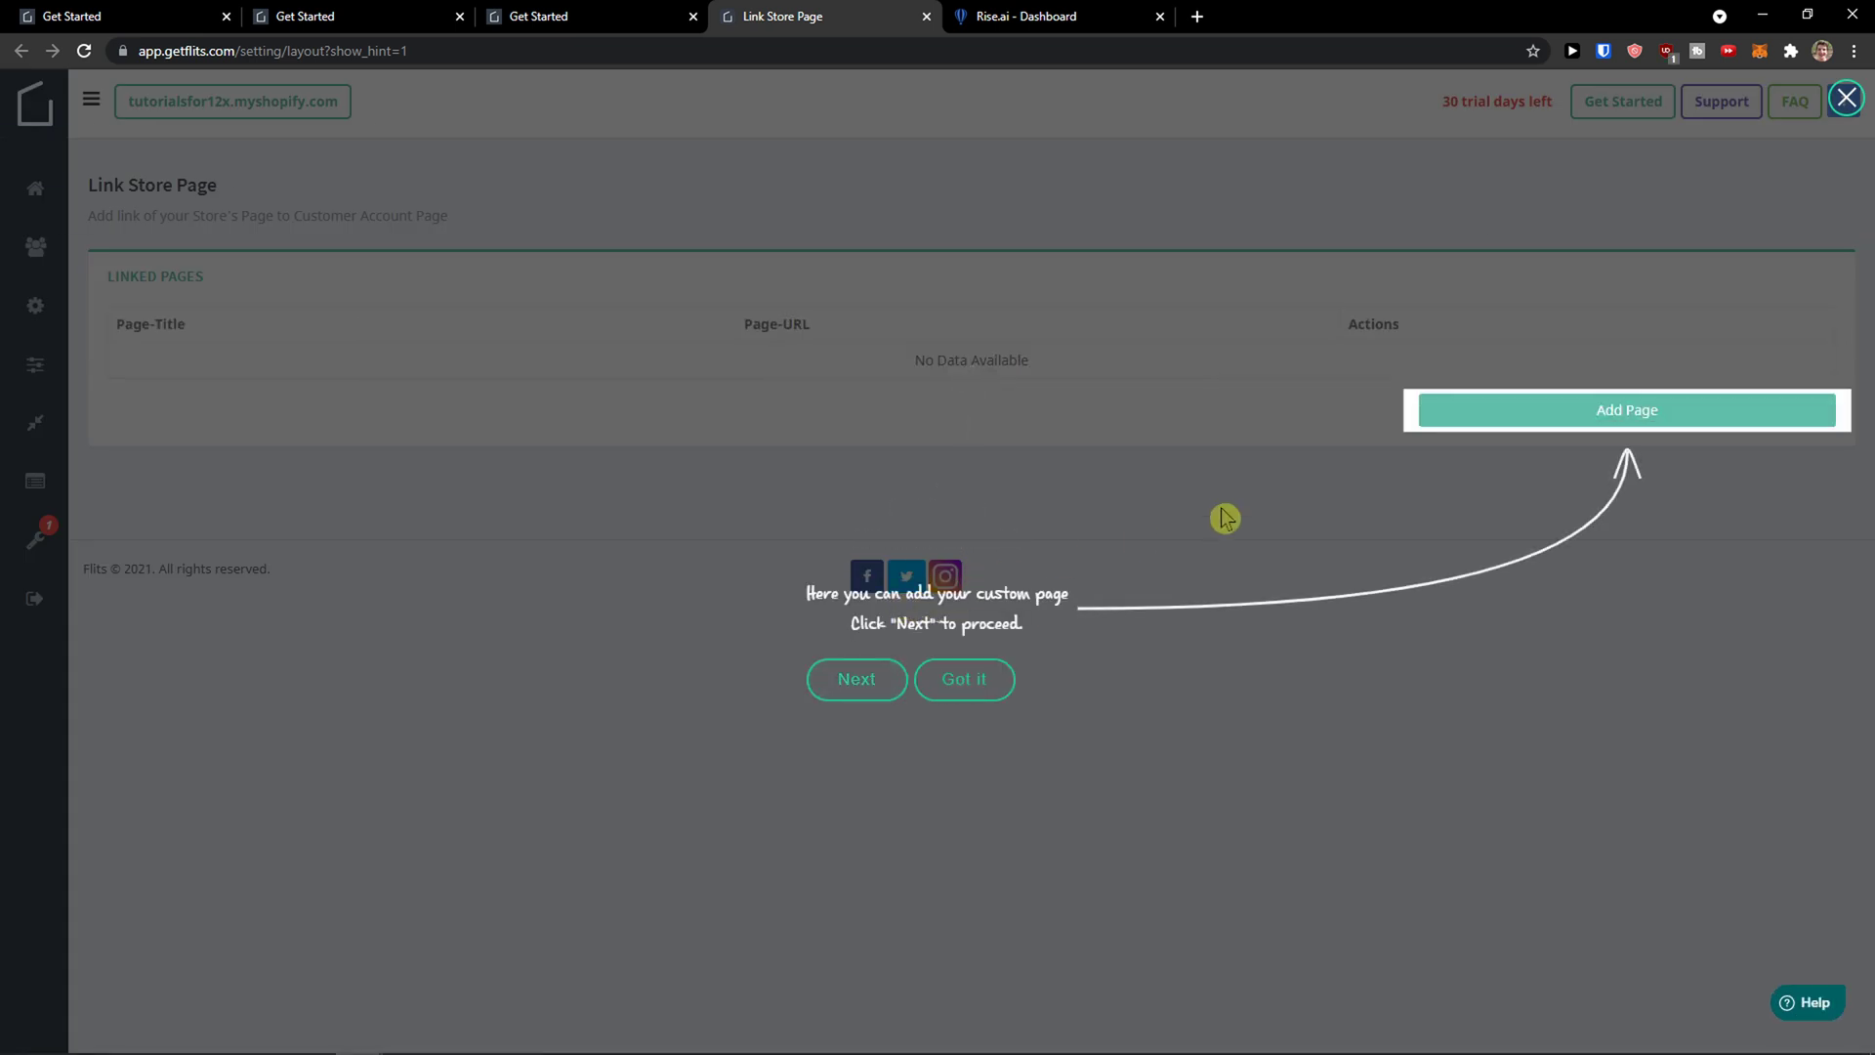
click(890, 679)
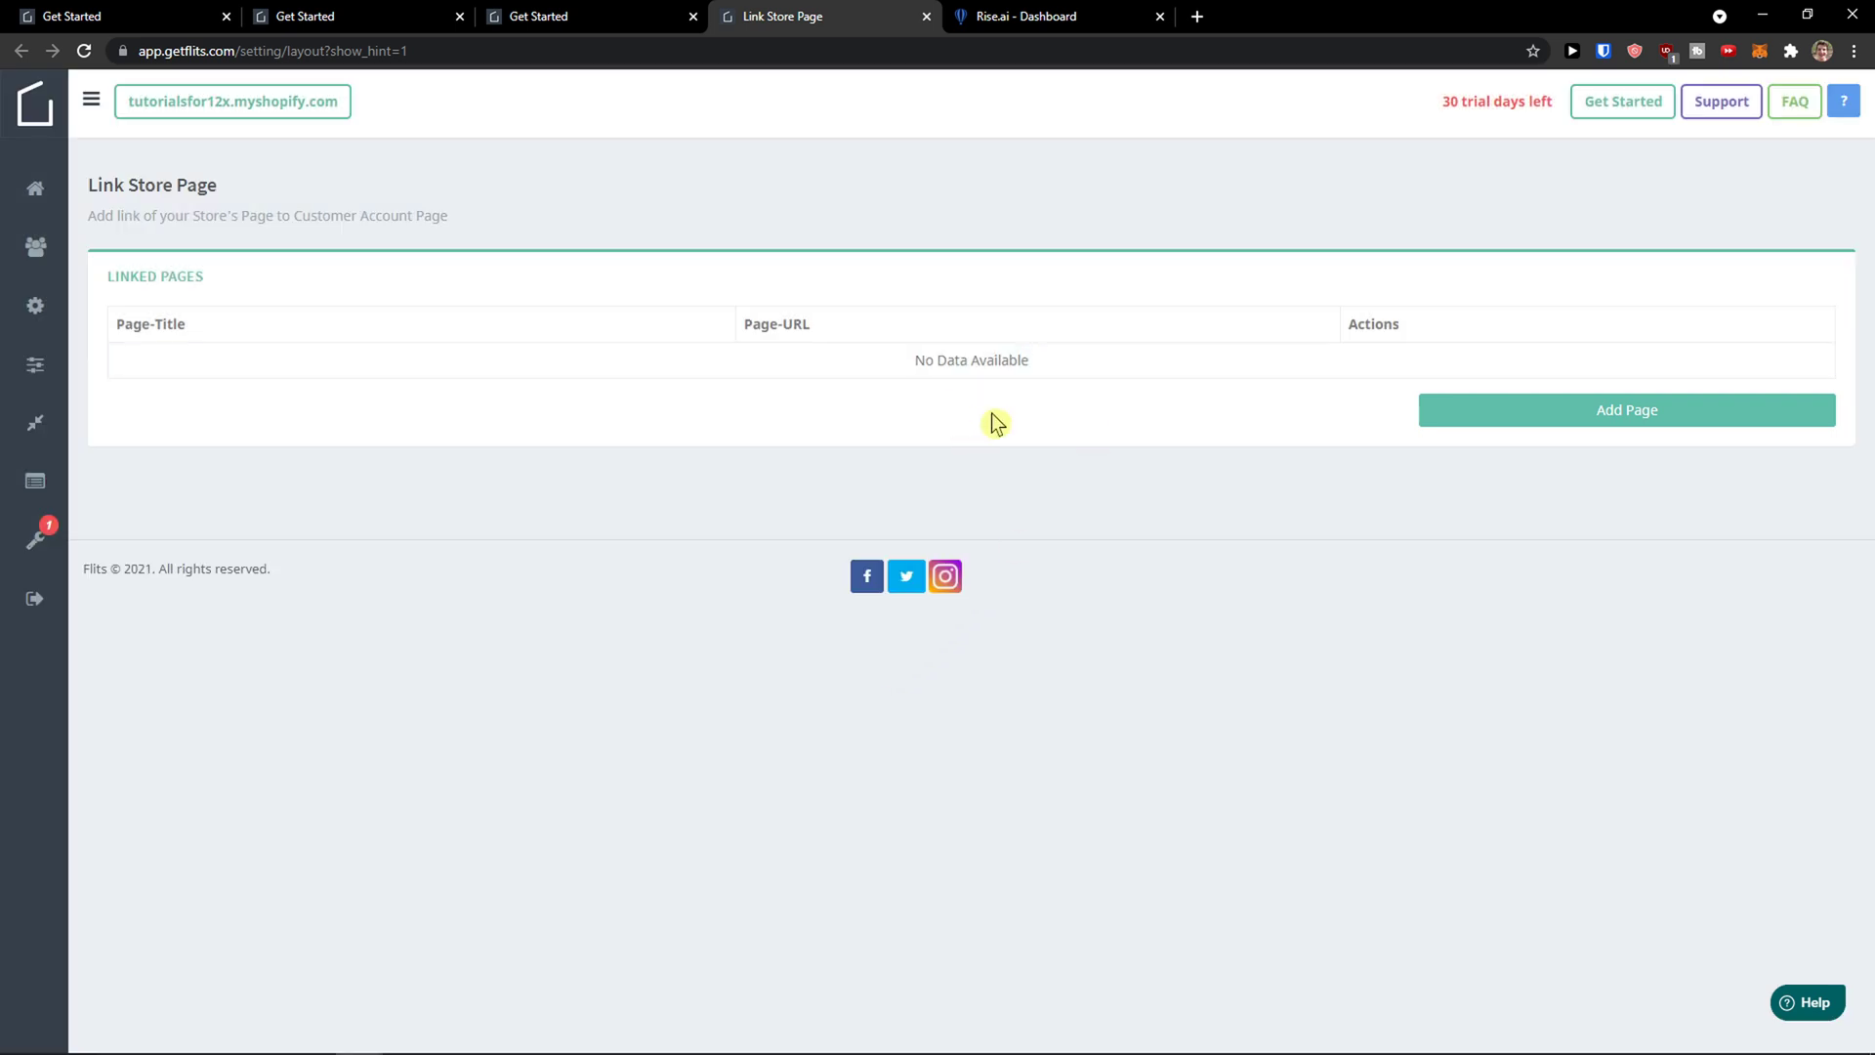
triple_click(365, 216)
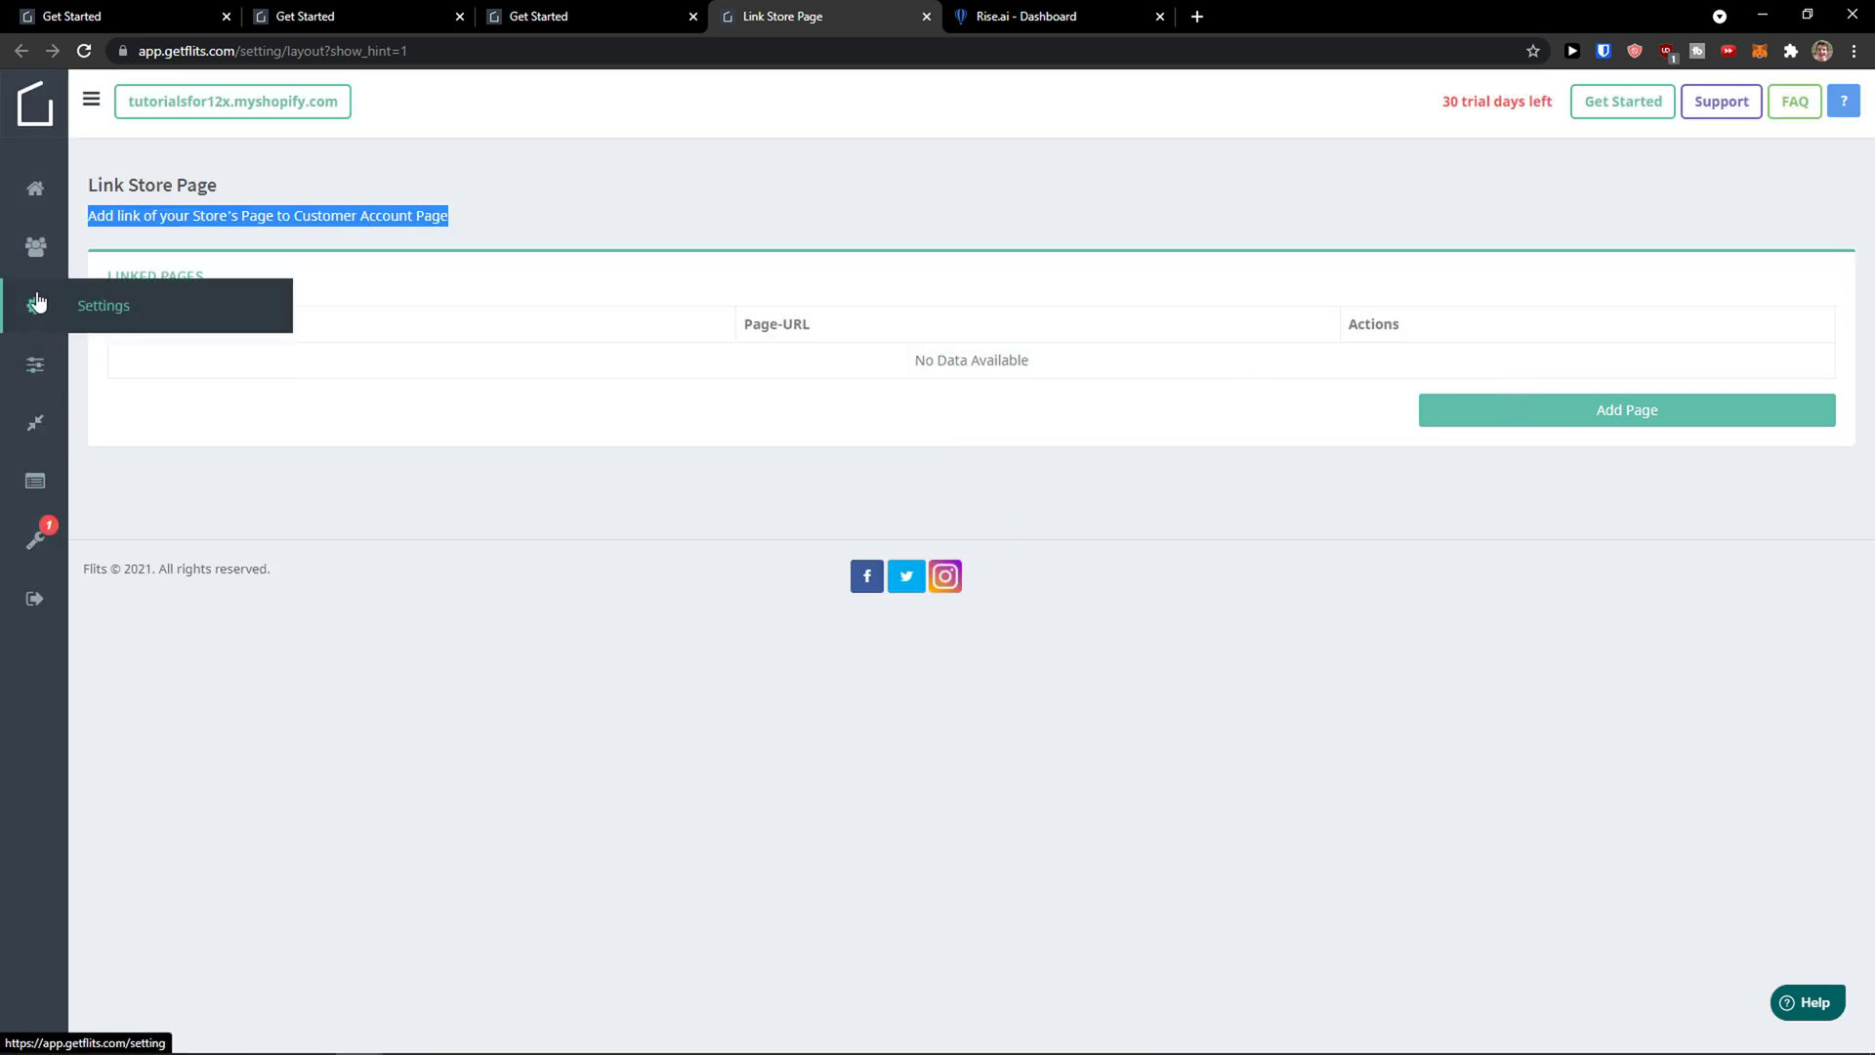
In Customer Account Page Setup, choose the Debut theme and start its colour schema setup.
click(33, 371)
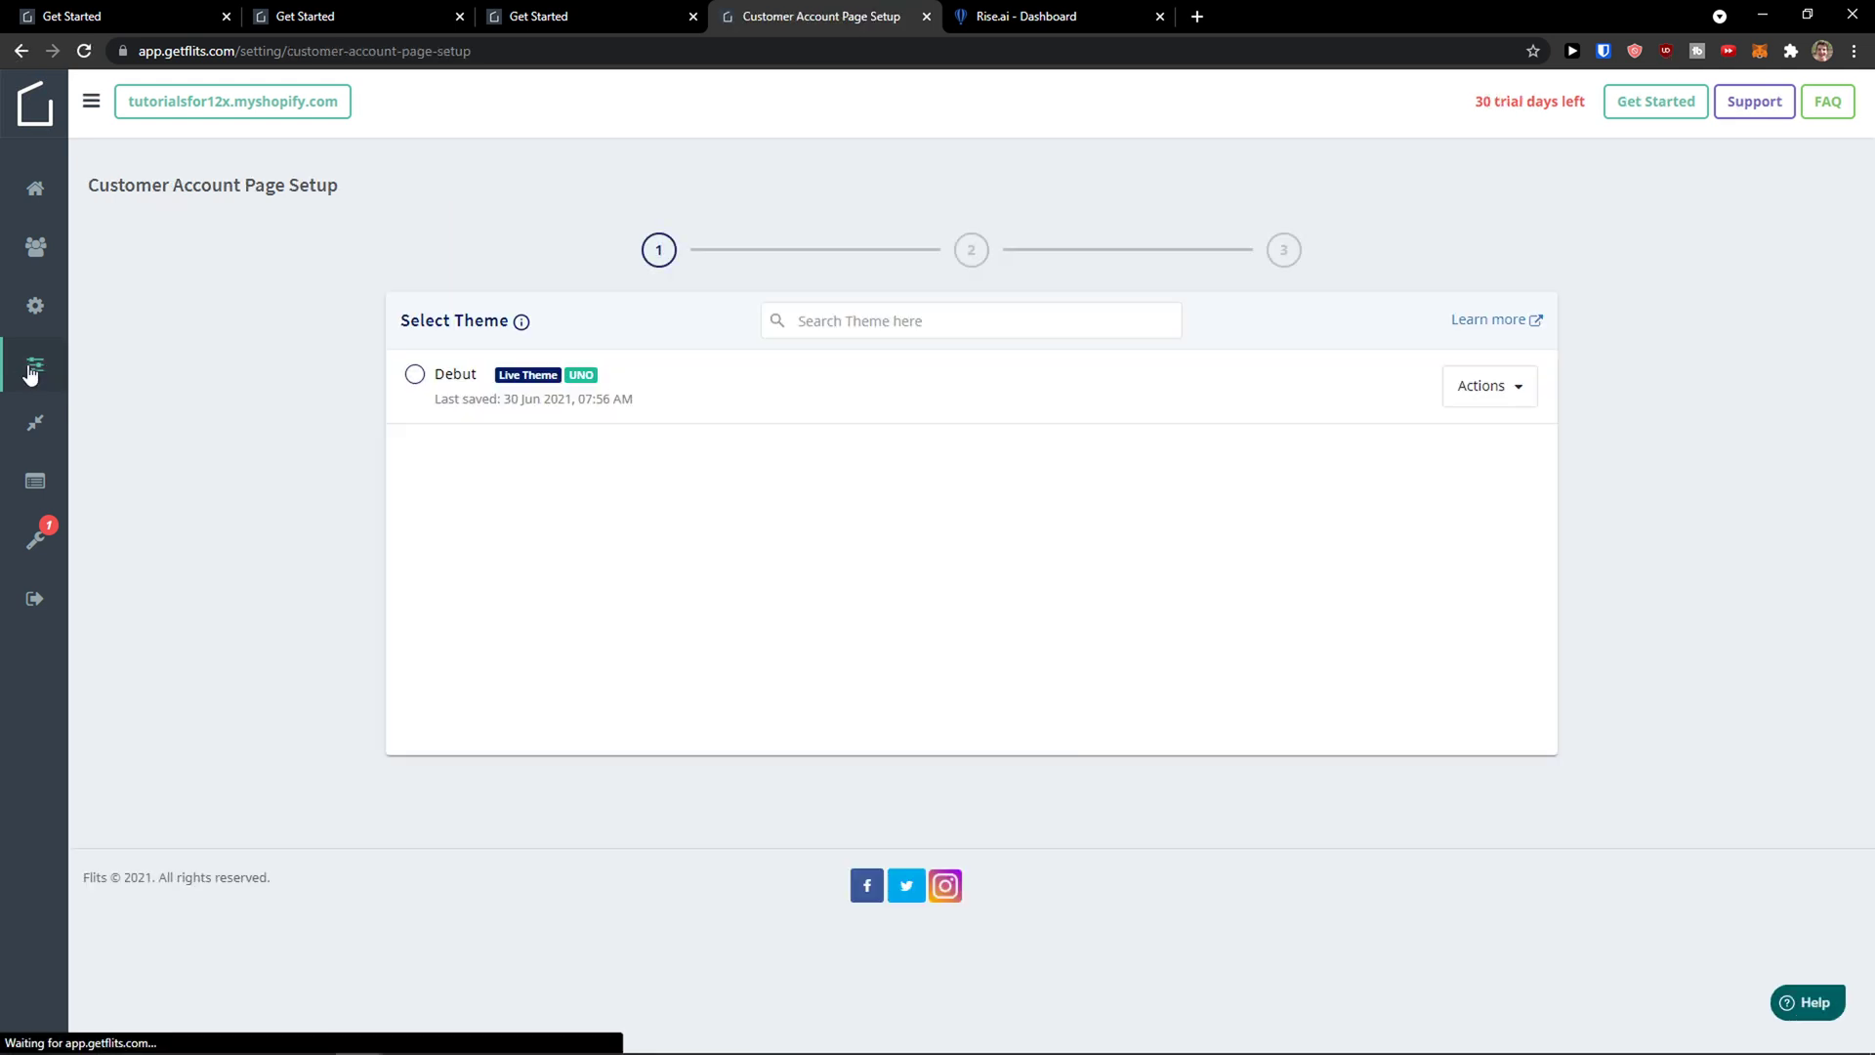
click(415, 375)
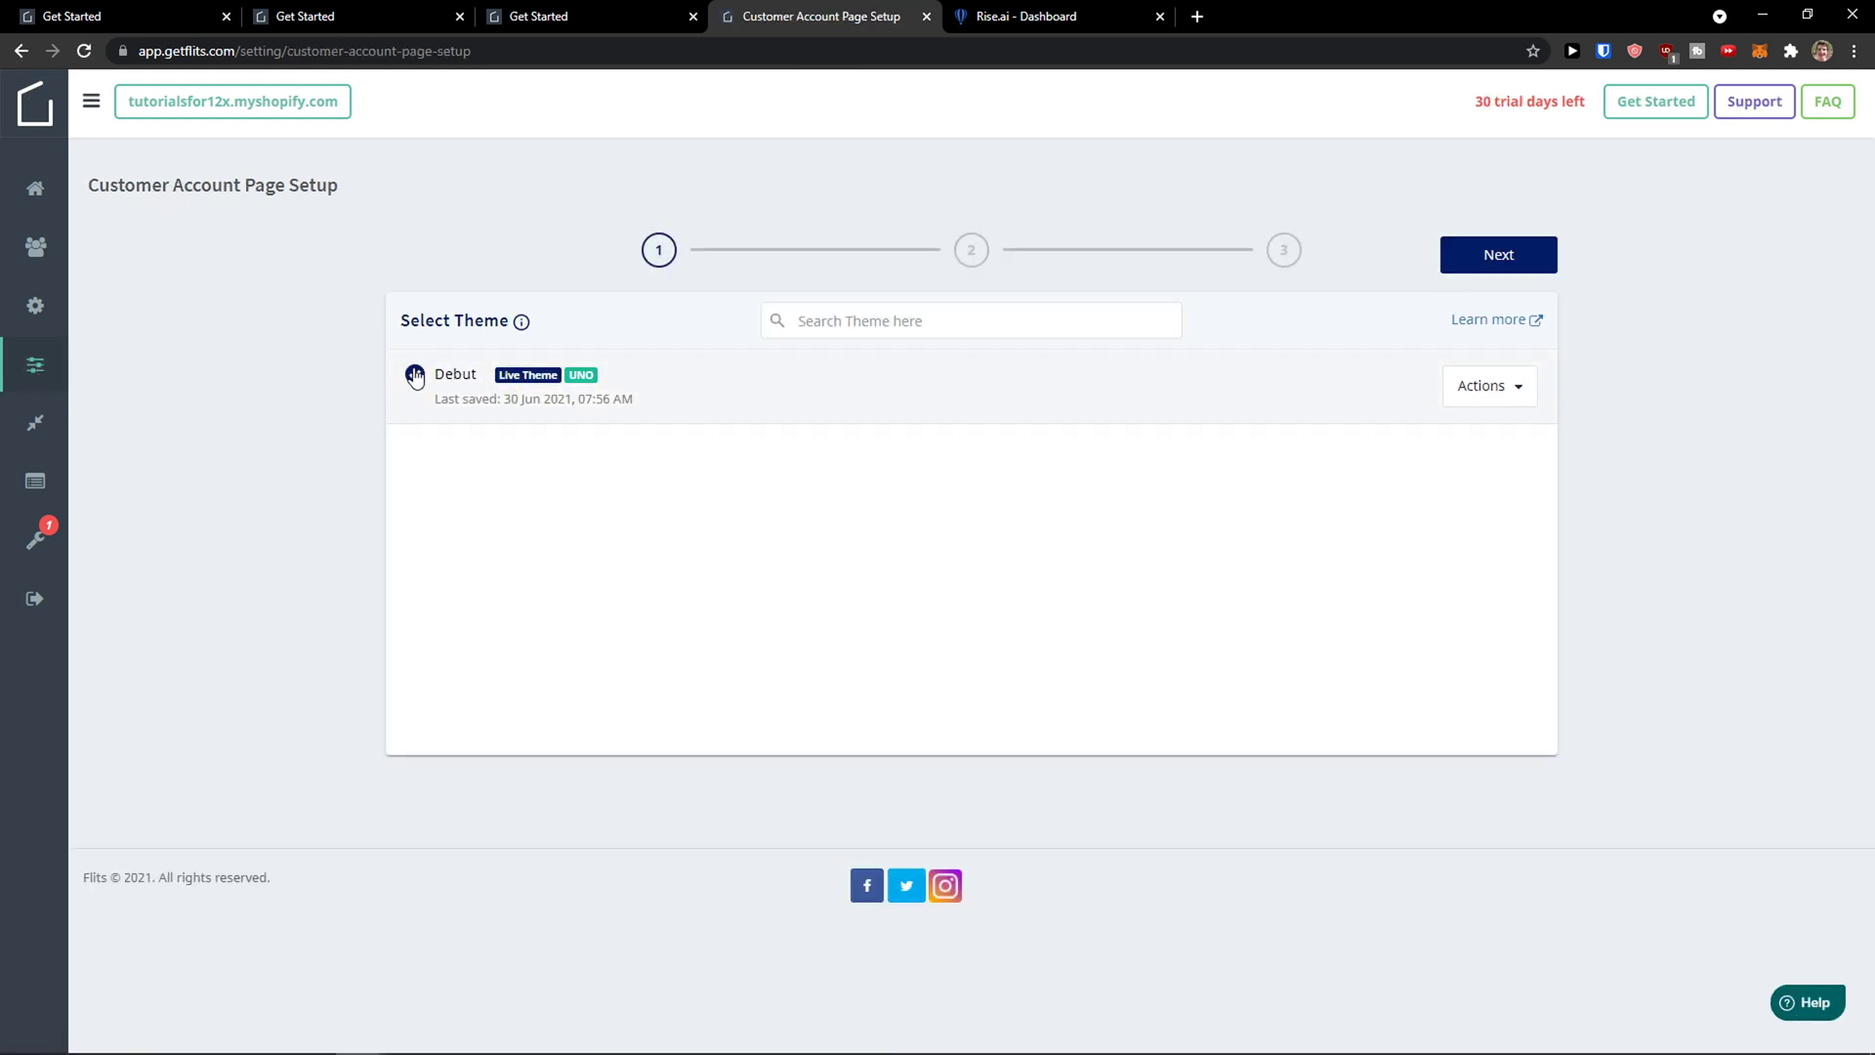
click(1517, 389)
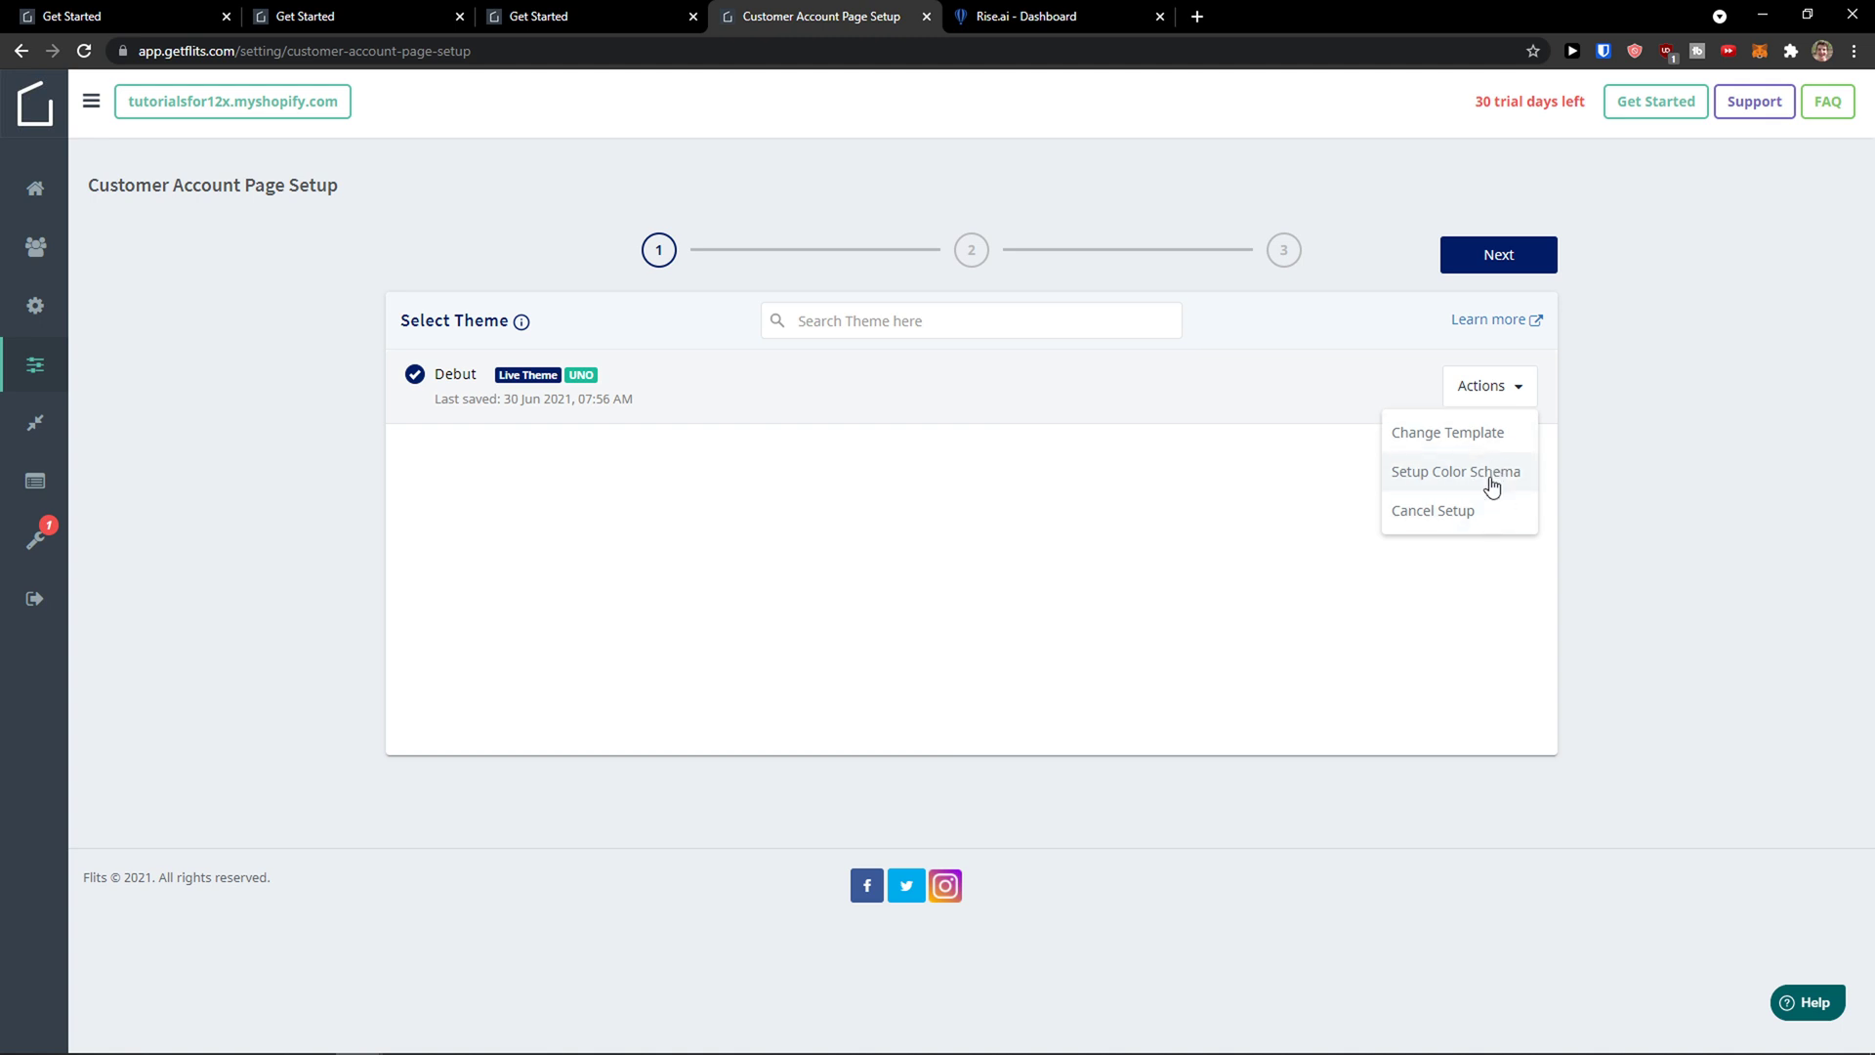
click(1487, 445)
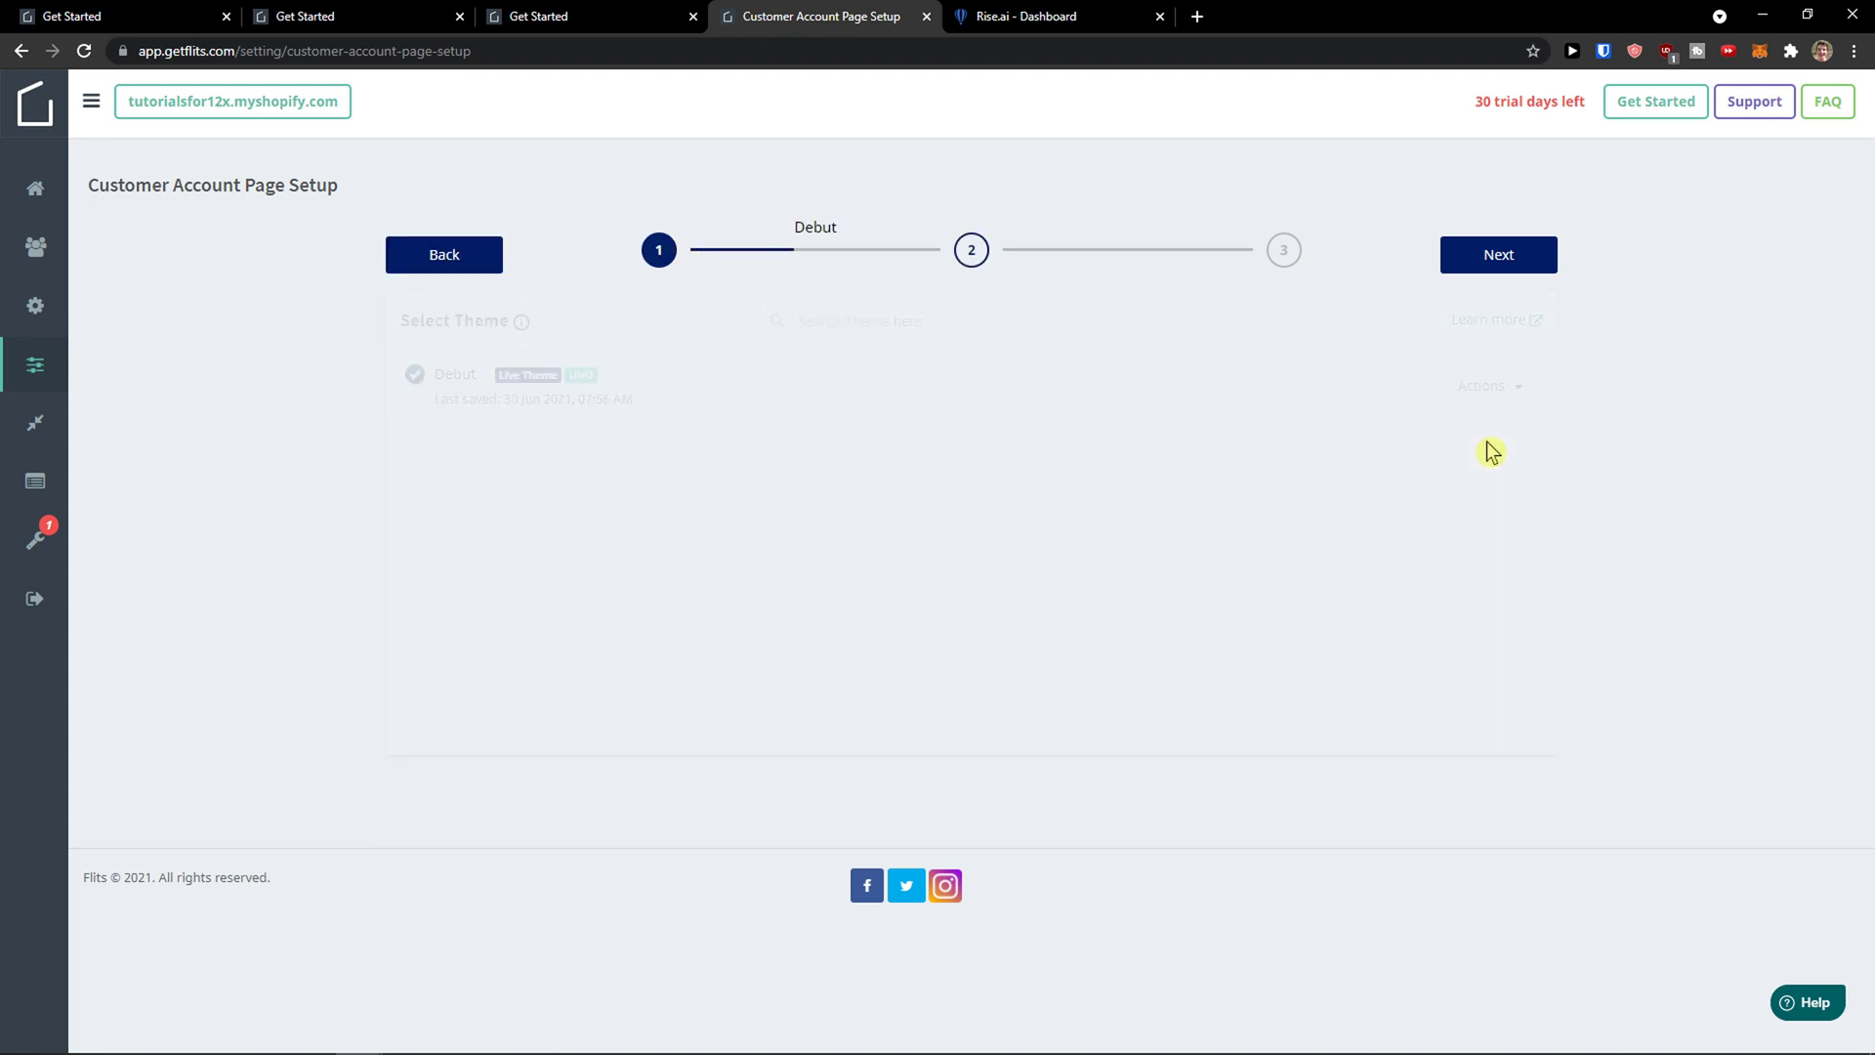
Switch the UNO template preview to tablet, then mobile layout, showing the account menu.
click(670, 324)
scroll(670, 333, down, 1)
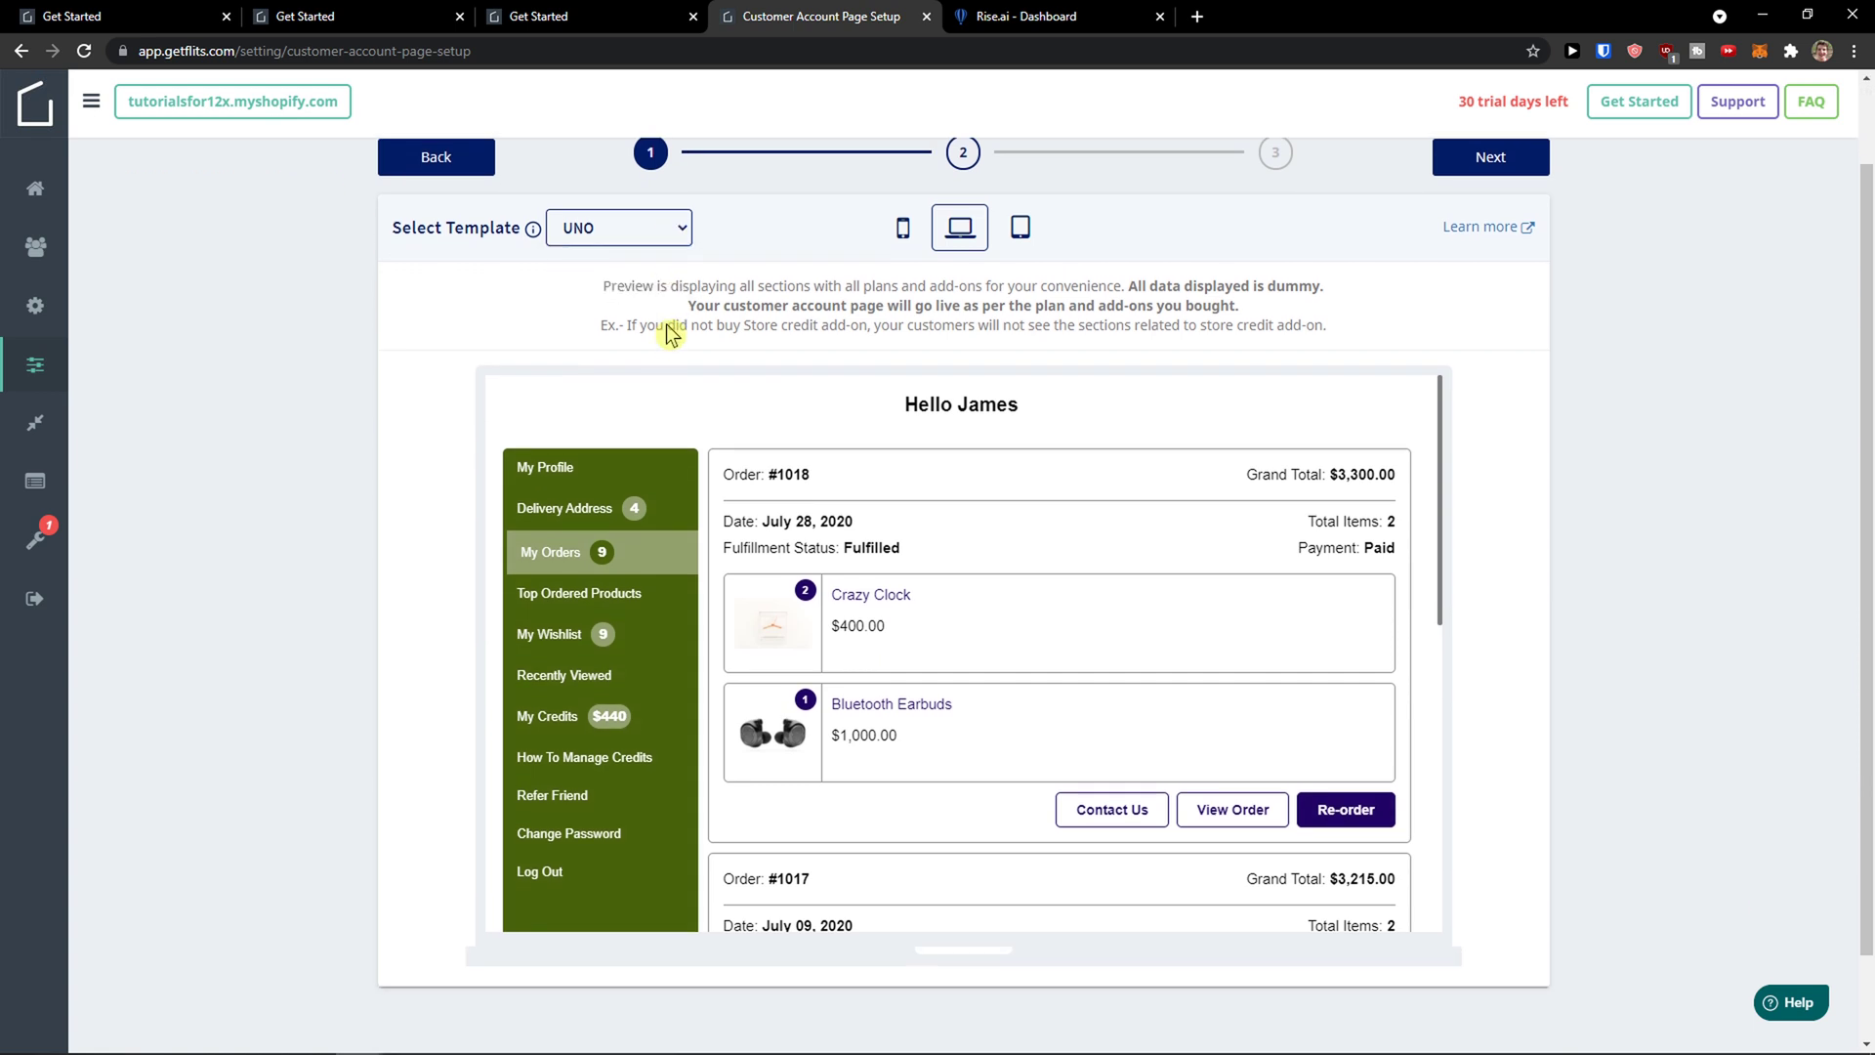
click(1019, 228)
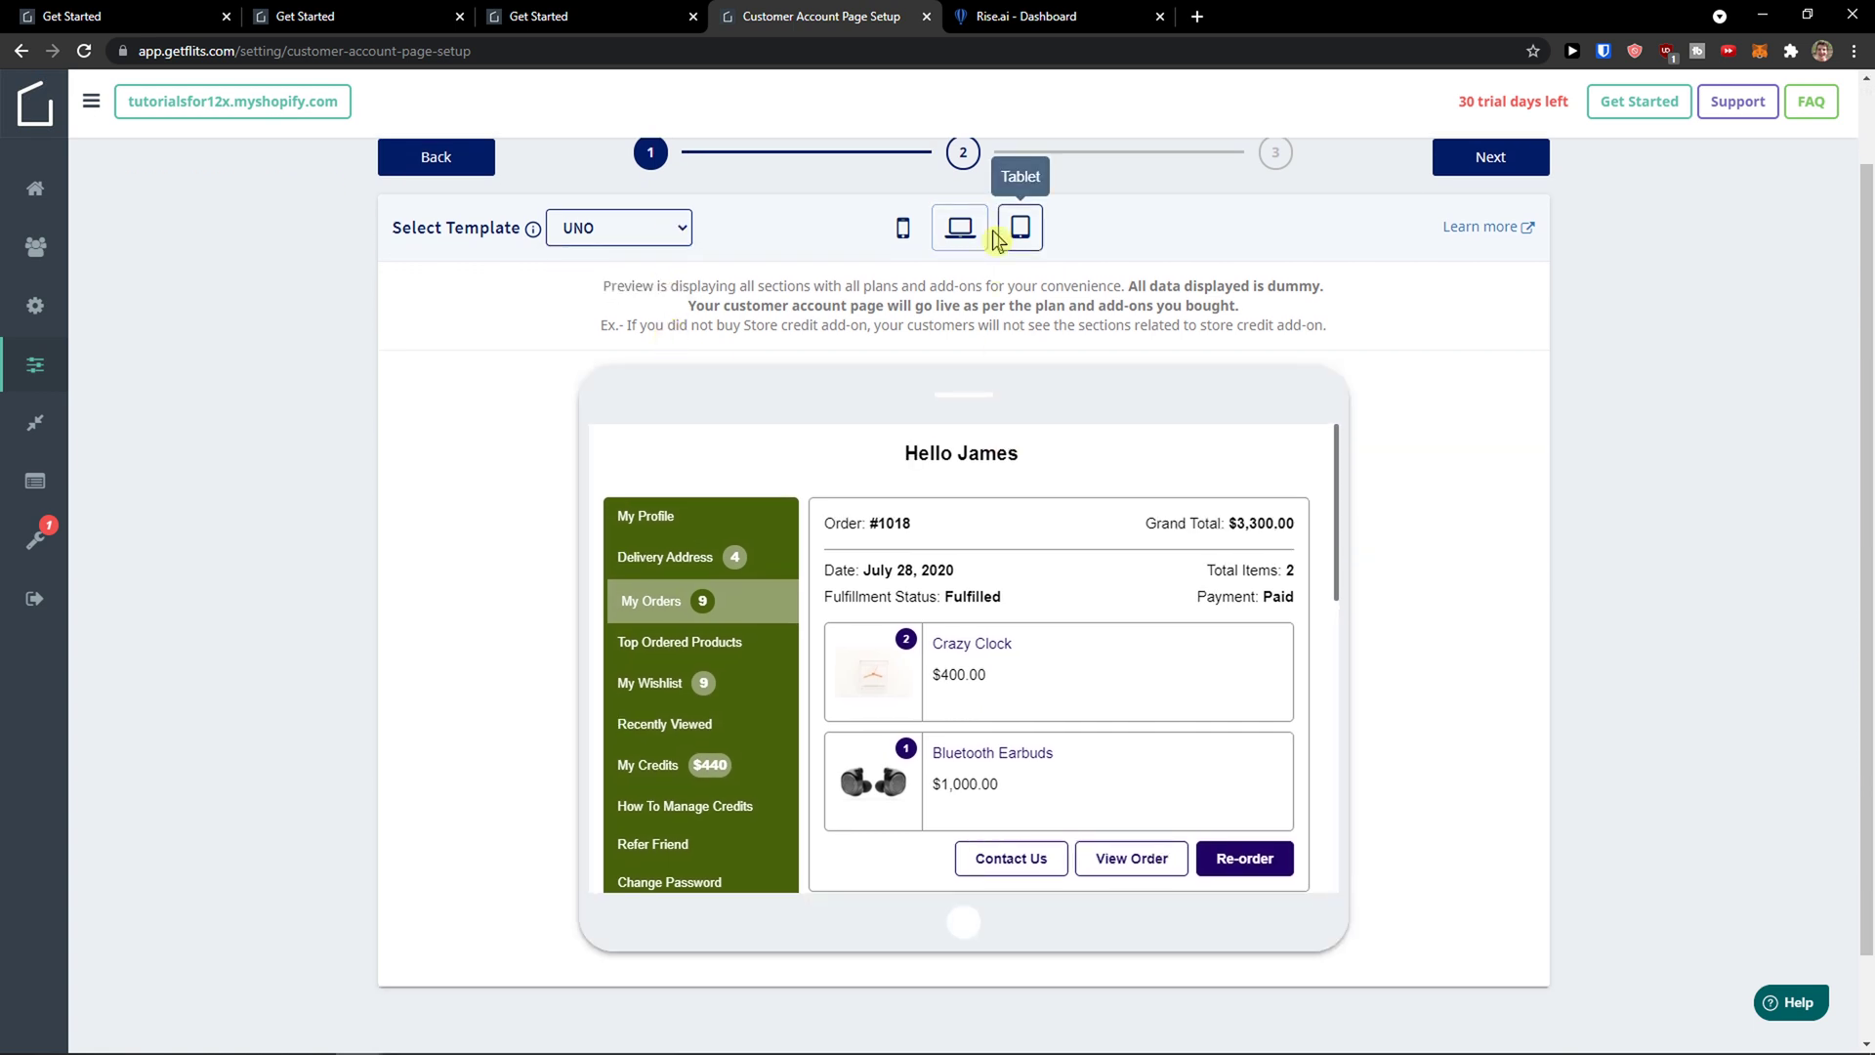
click(909, 230)
scroll(879, 615, up, 1)
click(816, 625)
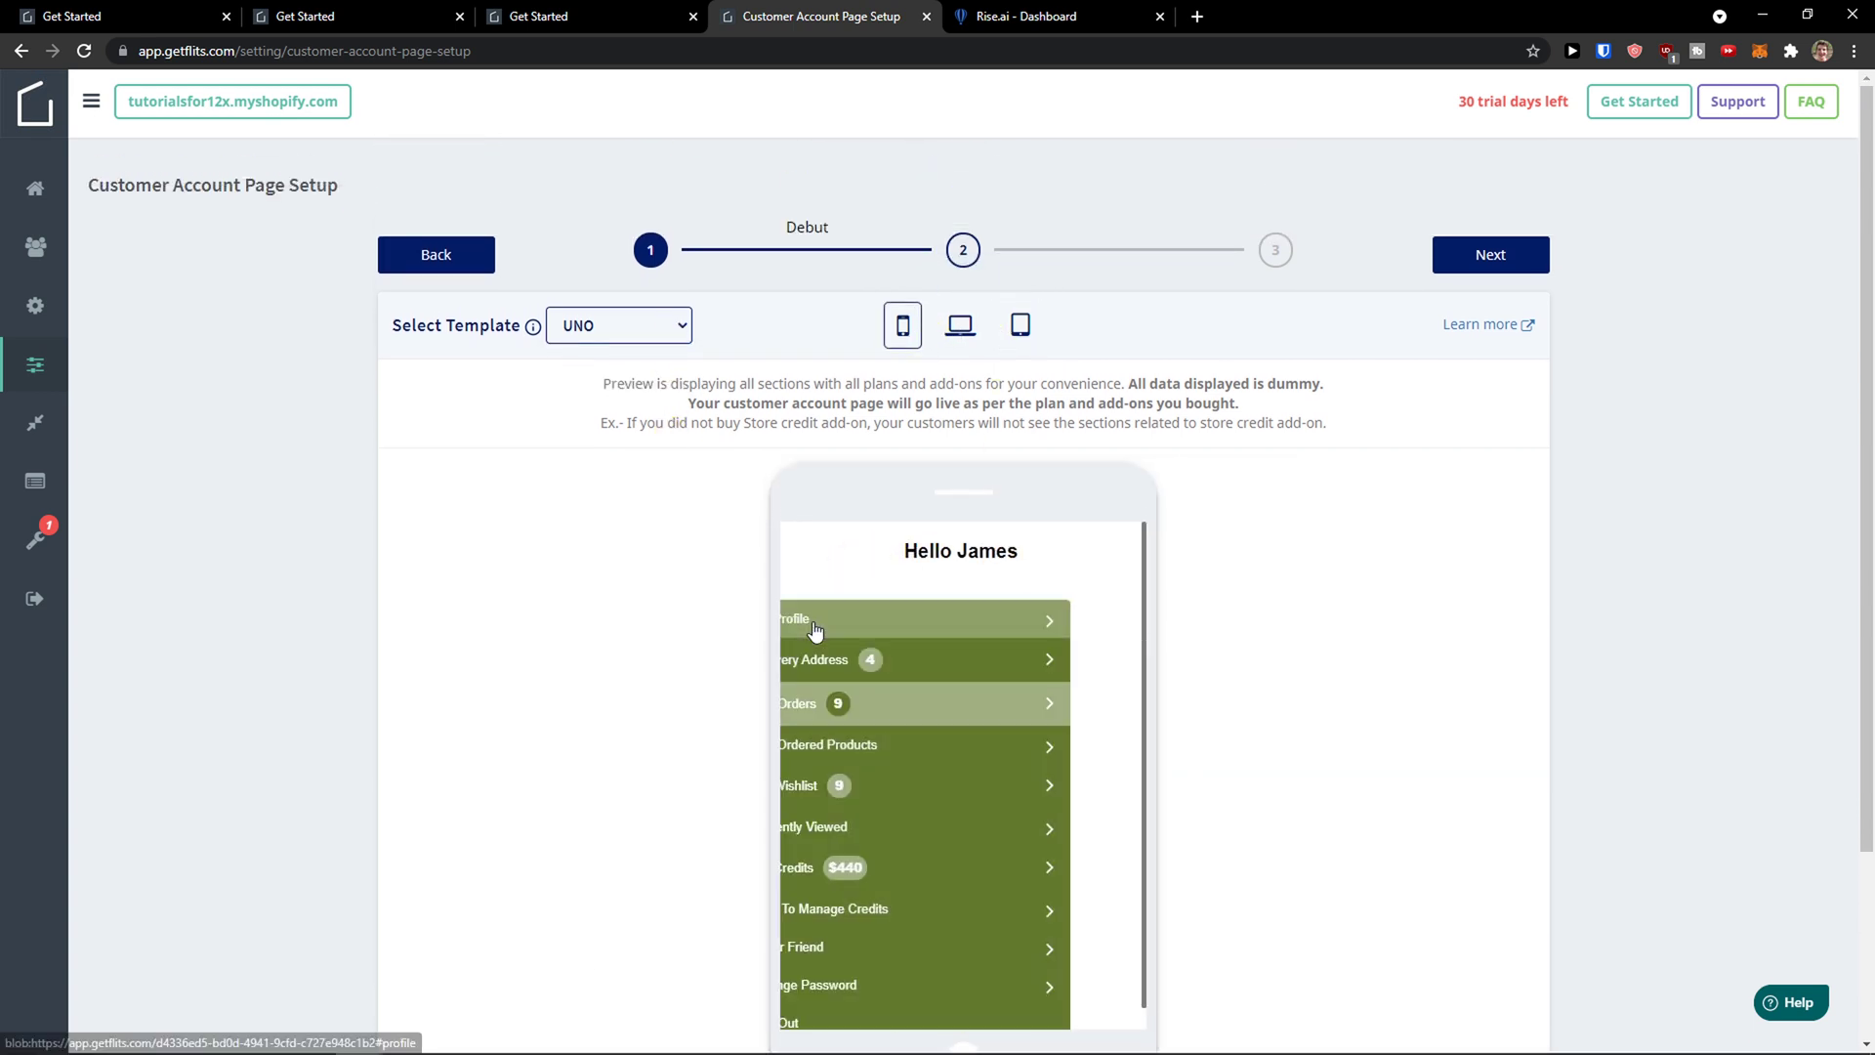
Browse the Delivery Address, My Orders and My Wishlist sections in the mobile preview.
scroll(712, 654, down, 2)
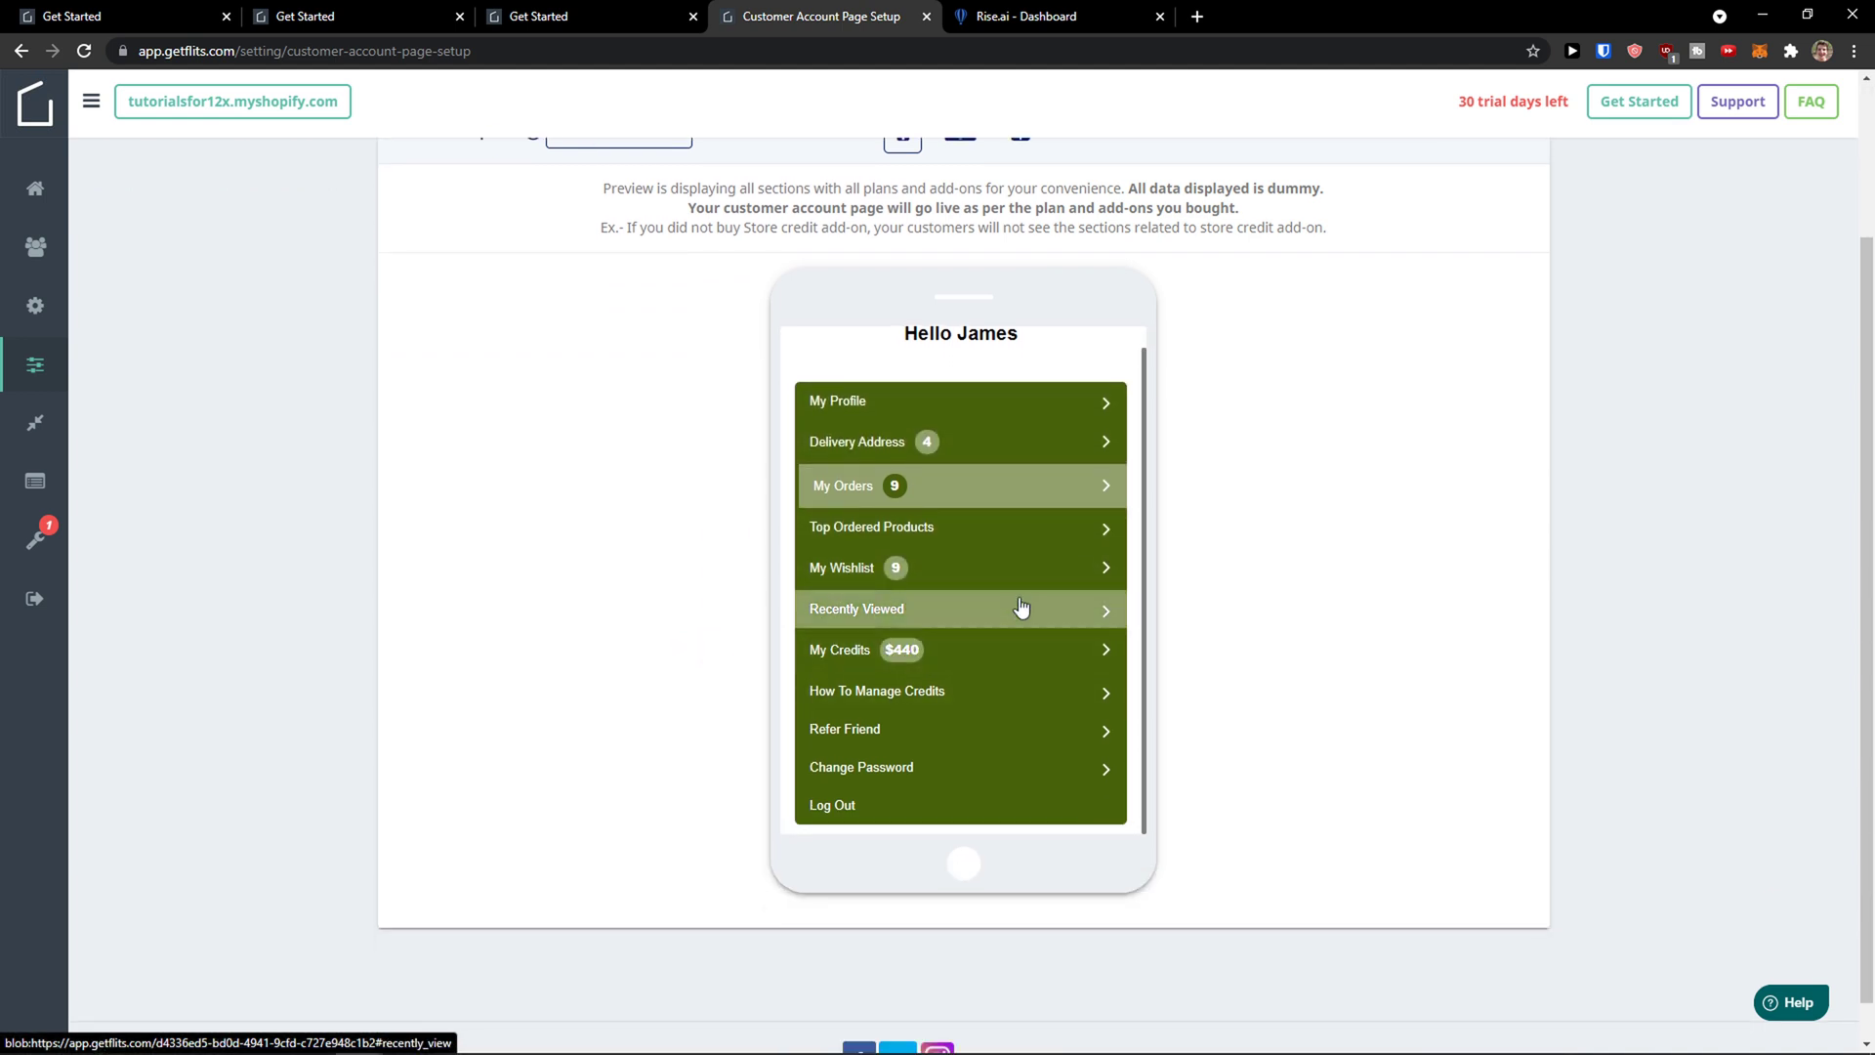
click(985, 469)
scroll(965, 576, down, 4)
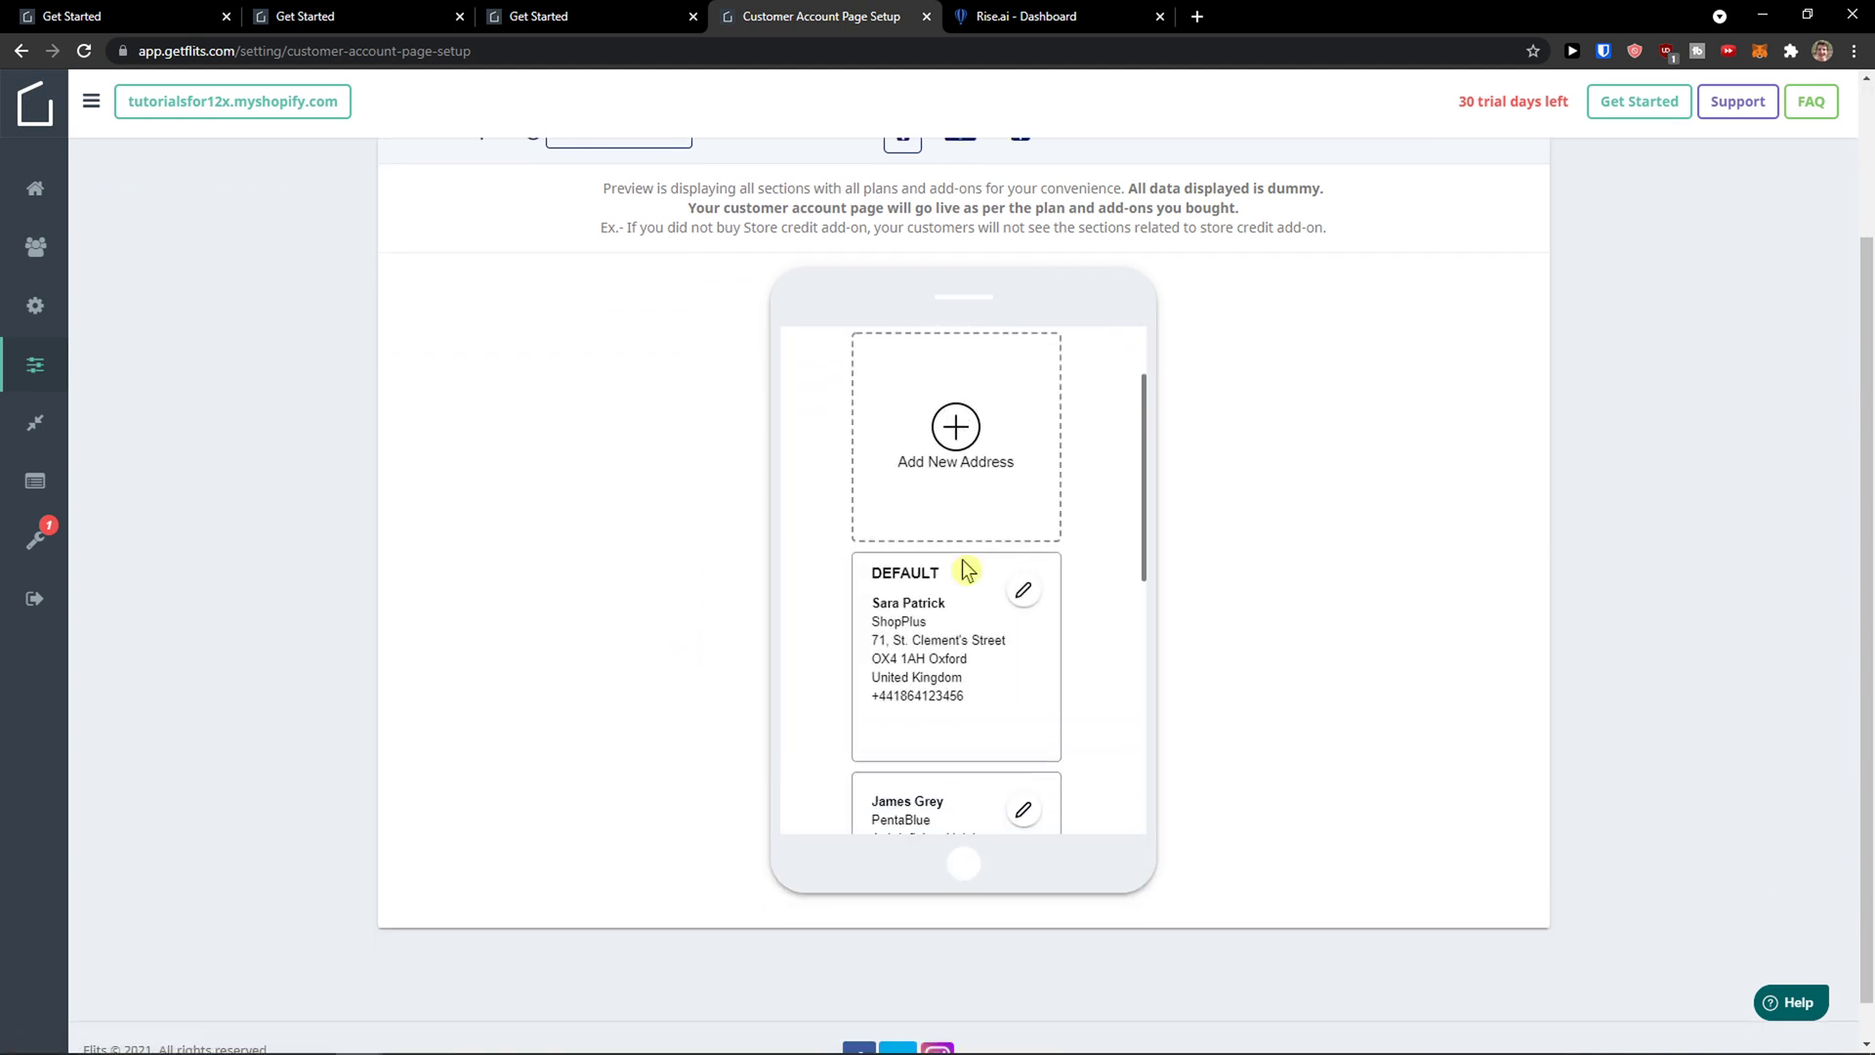
scroll(928, 547, up, 4)
click(830, 422)
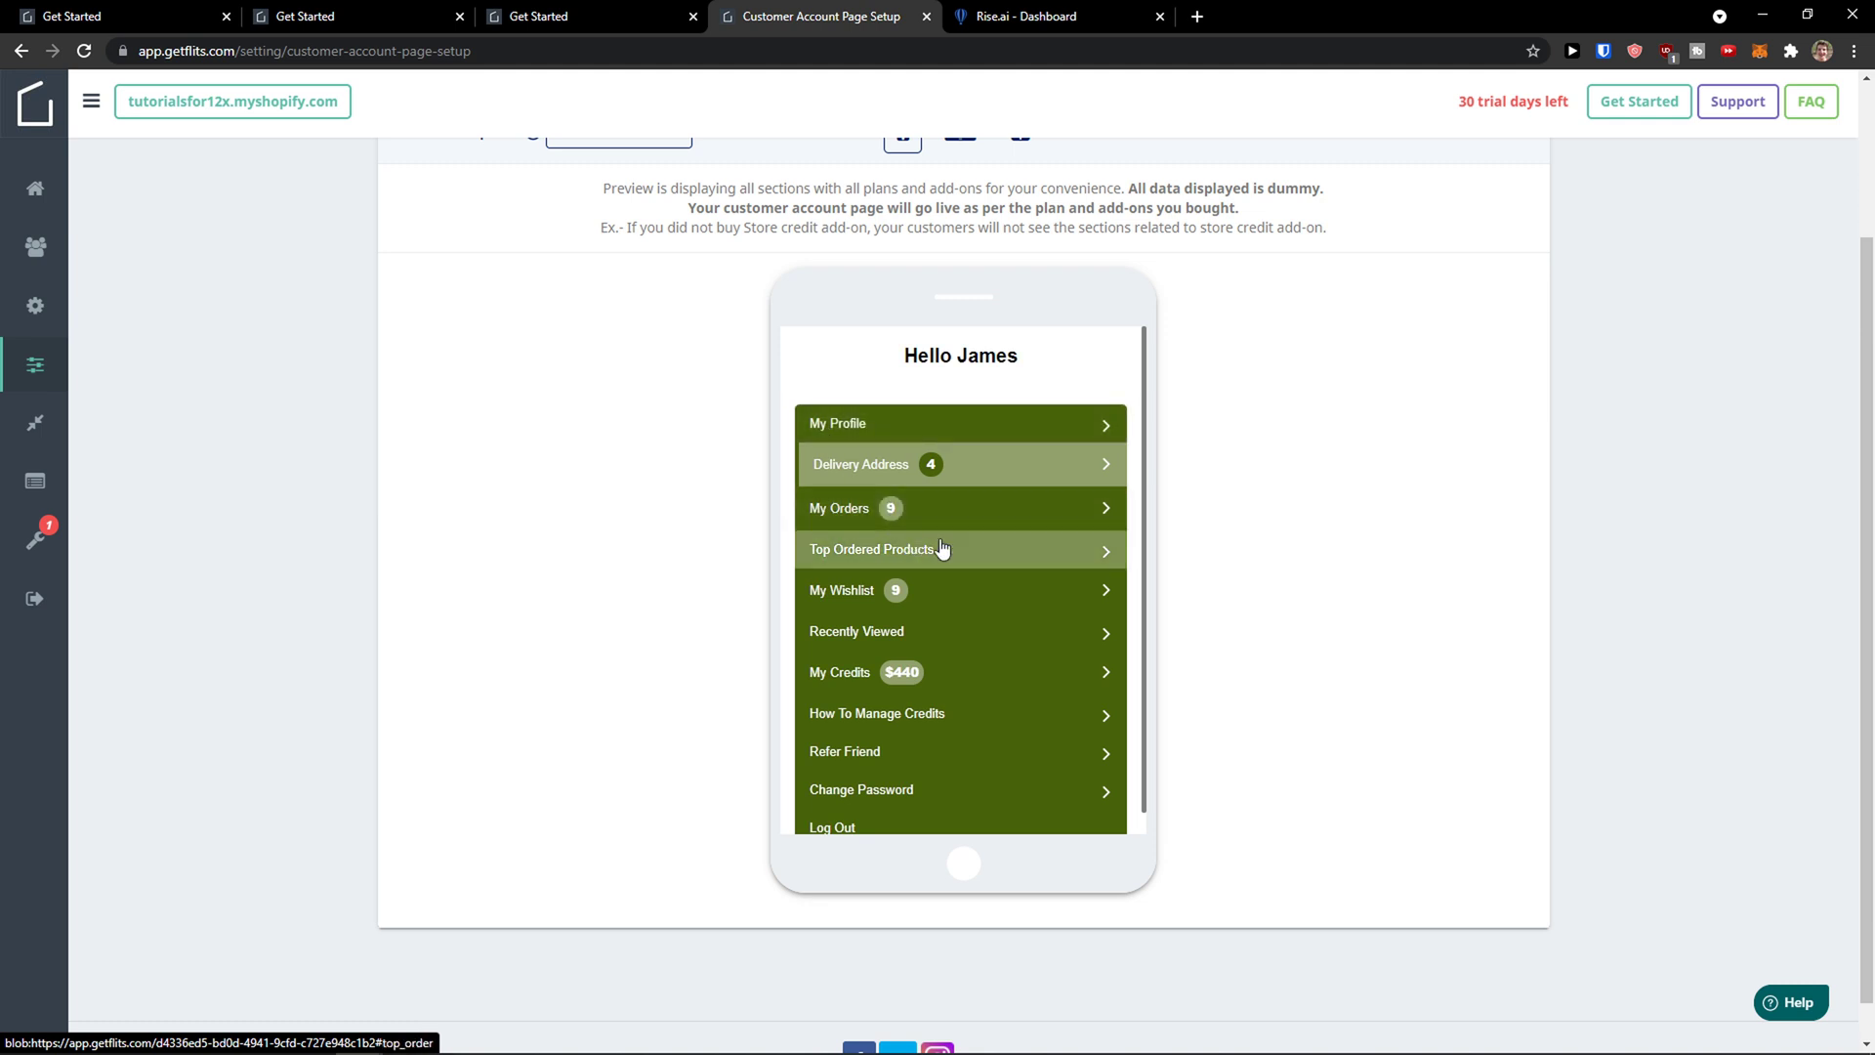
click(997, 524)
scroll(958, 586, down, 4)
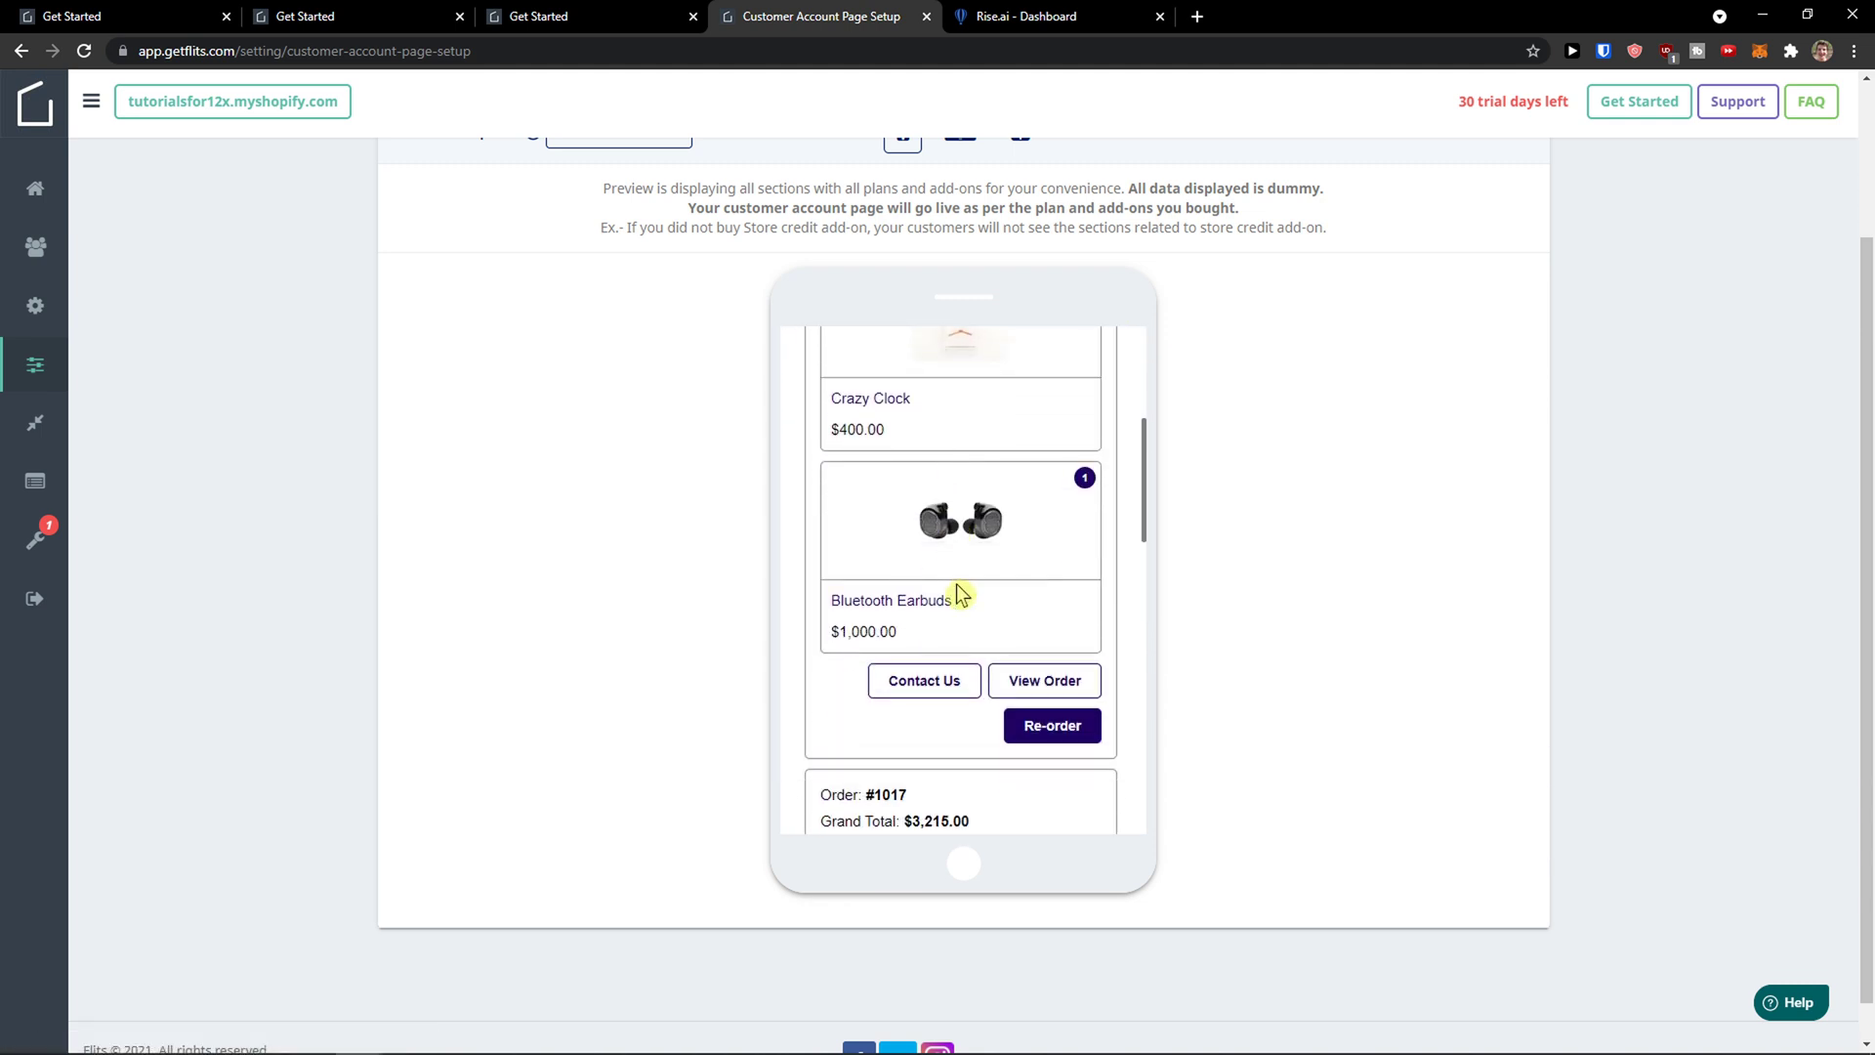
scroll(960, 591, up, 4)
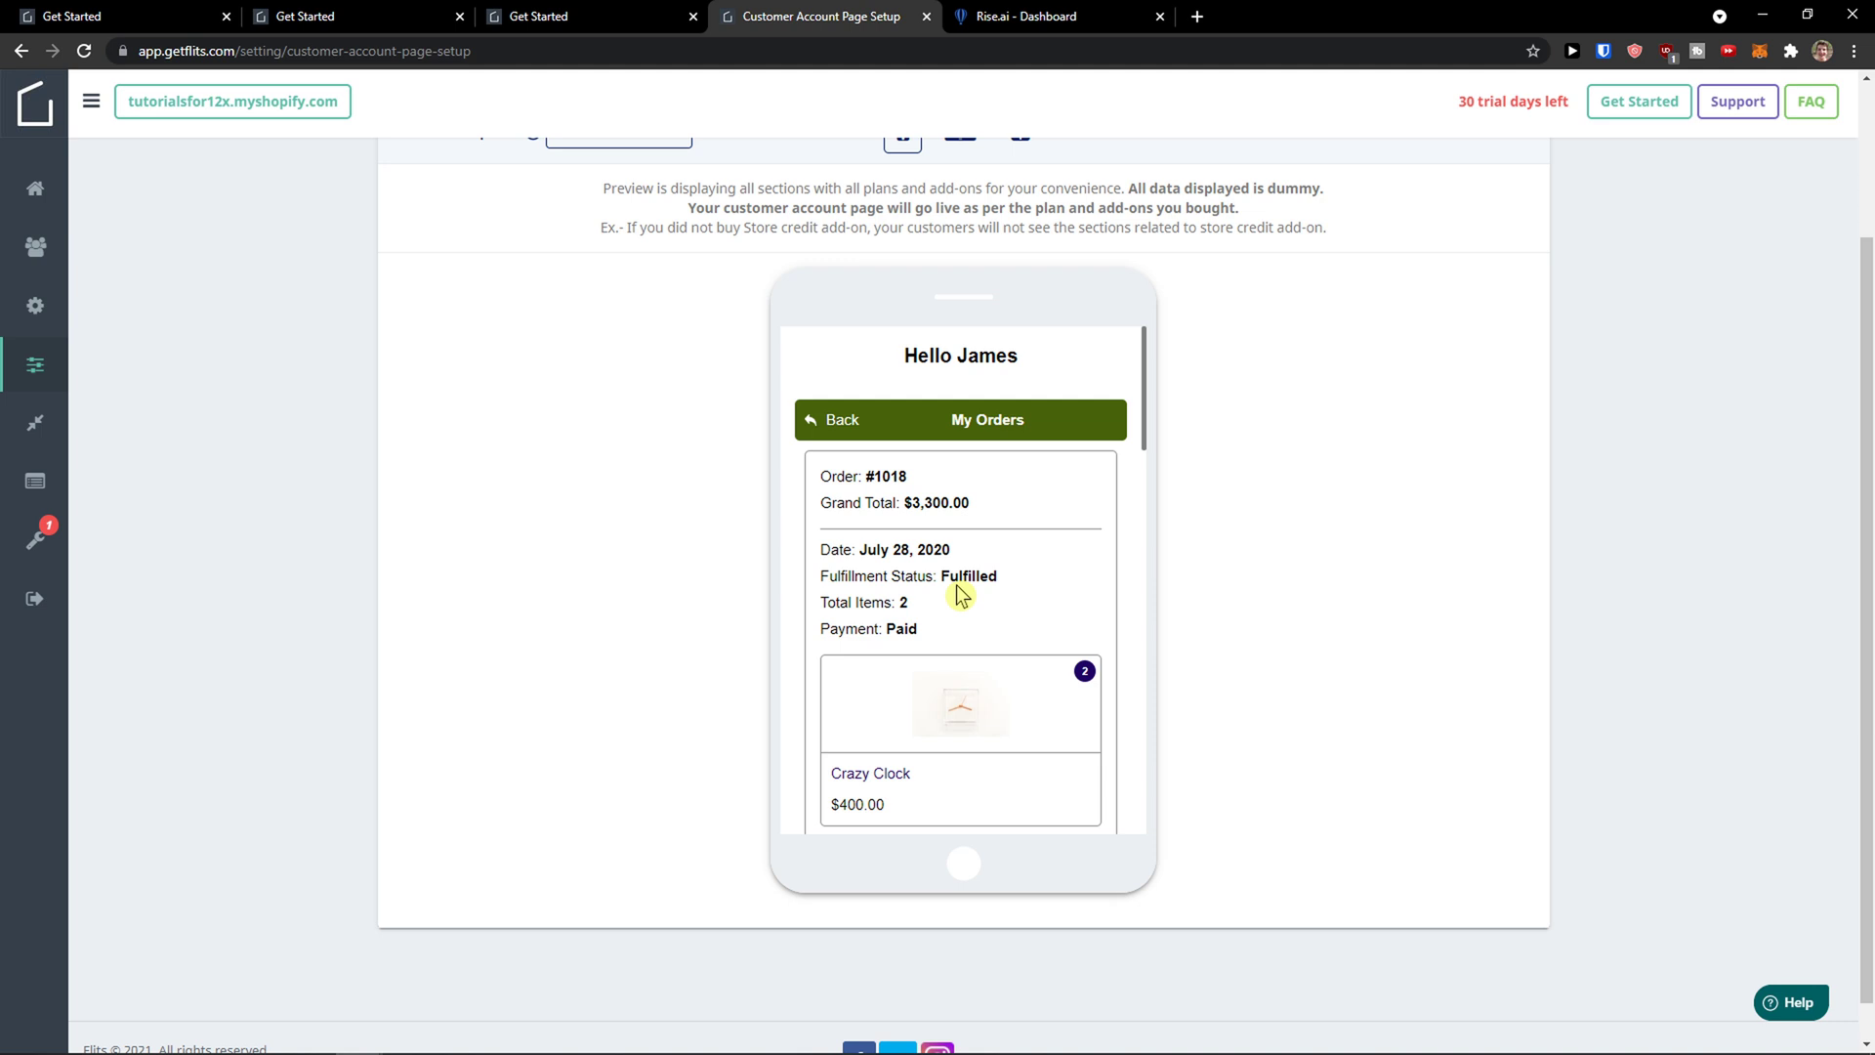
click(811, 422)
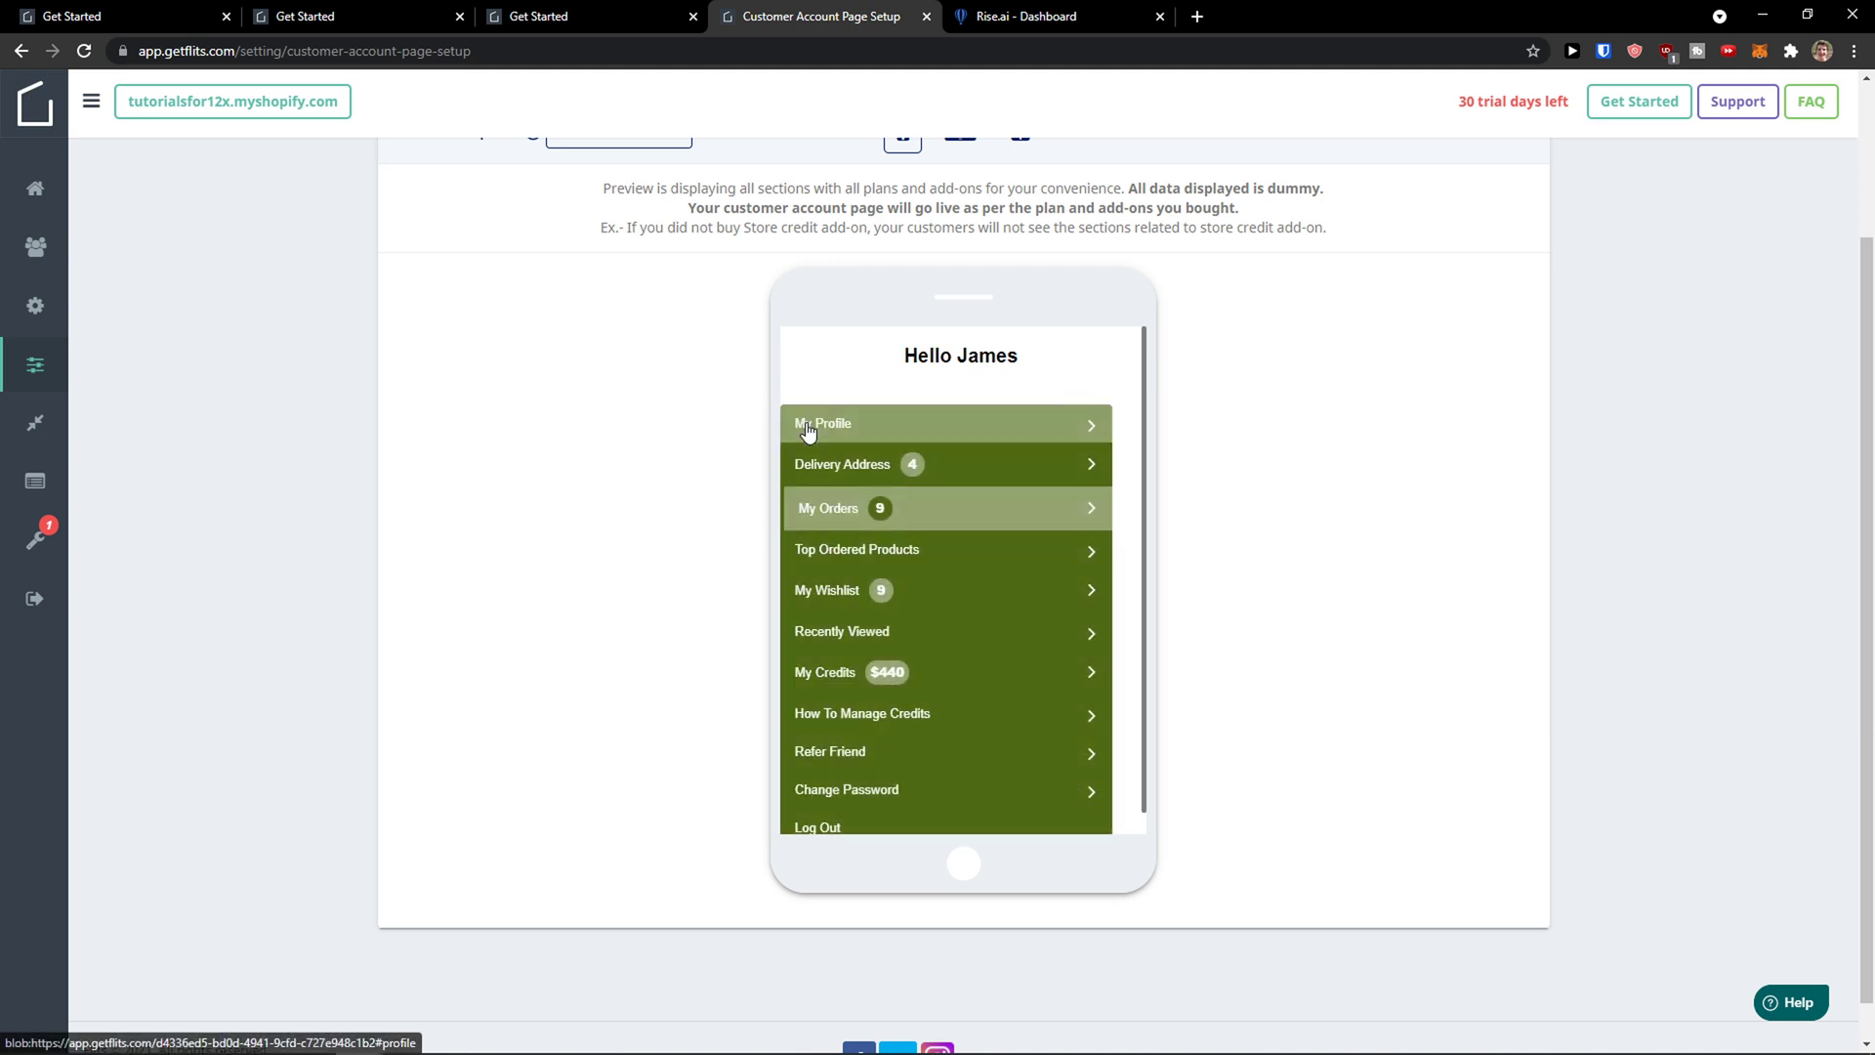
click(946, 592)
scroll(942, 595, down, 3)
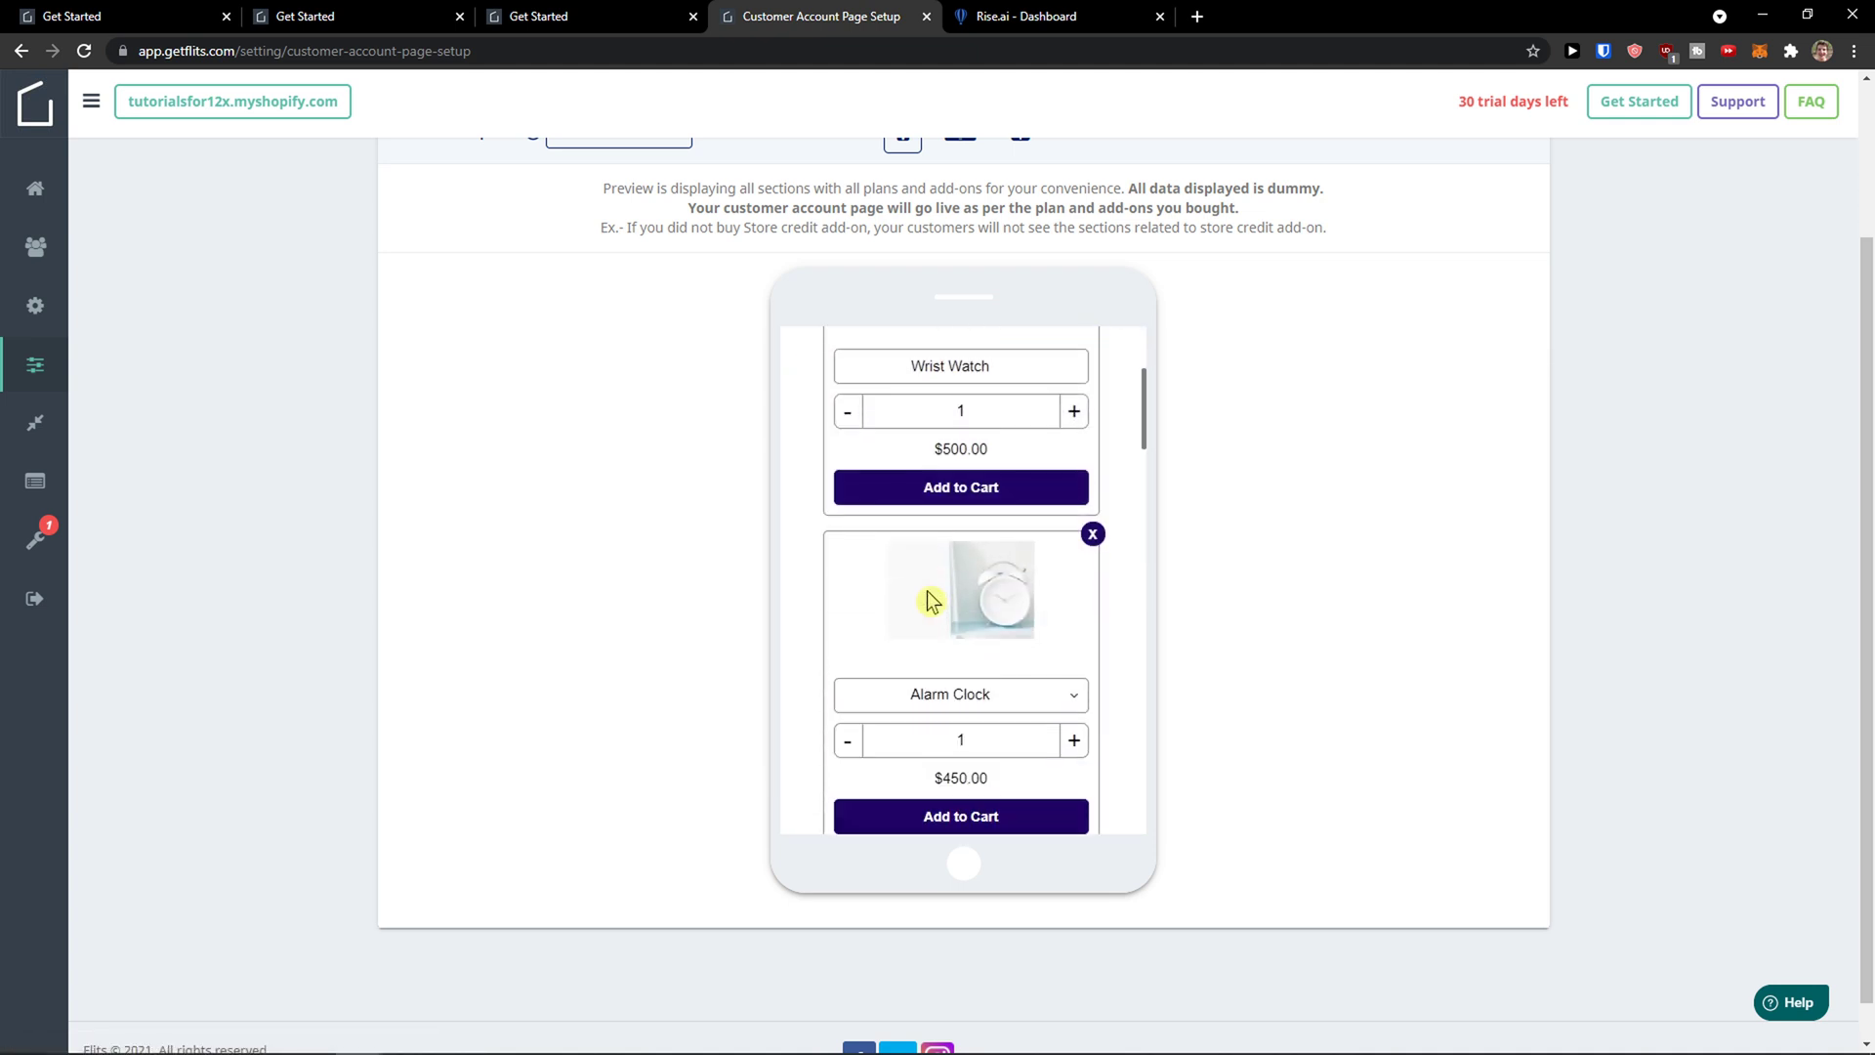
scroll(845, 632, up, 3)
click(817, 424)
Move on to the colour schema step for the Debut theme.
scroll(761, 489, up, 2)
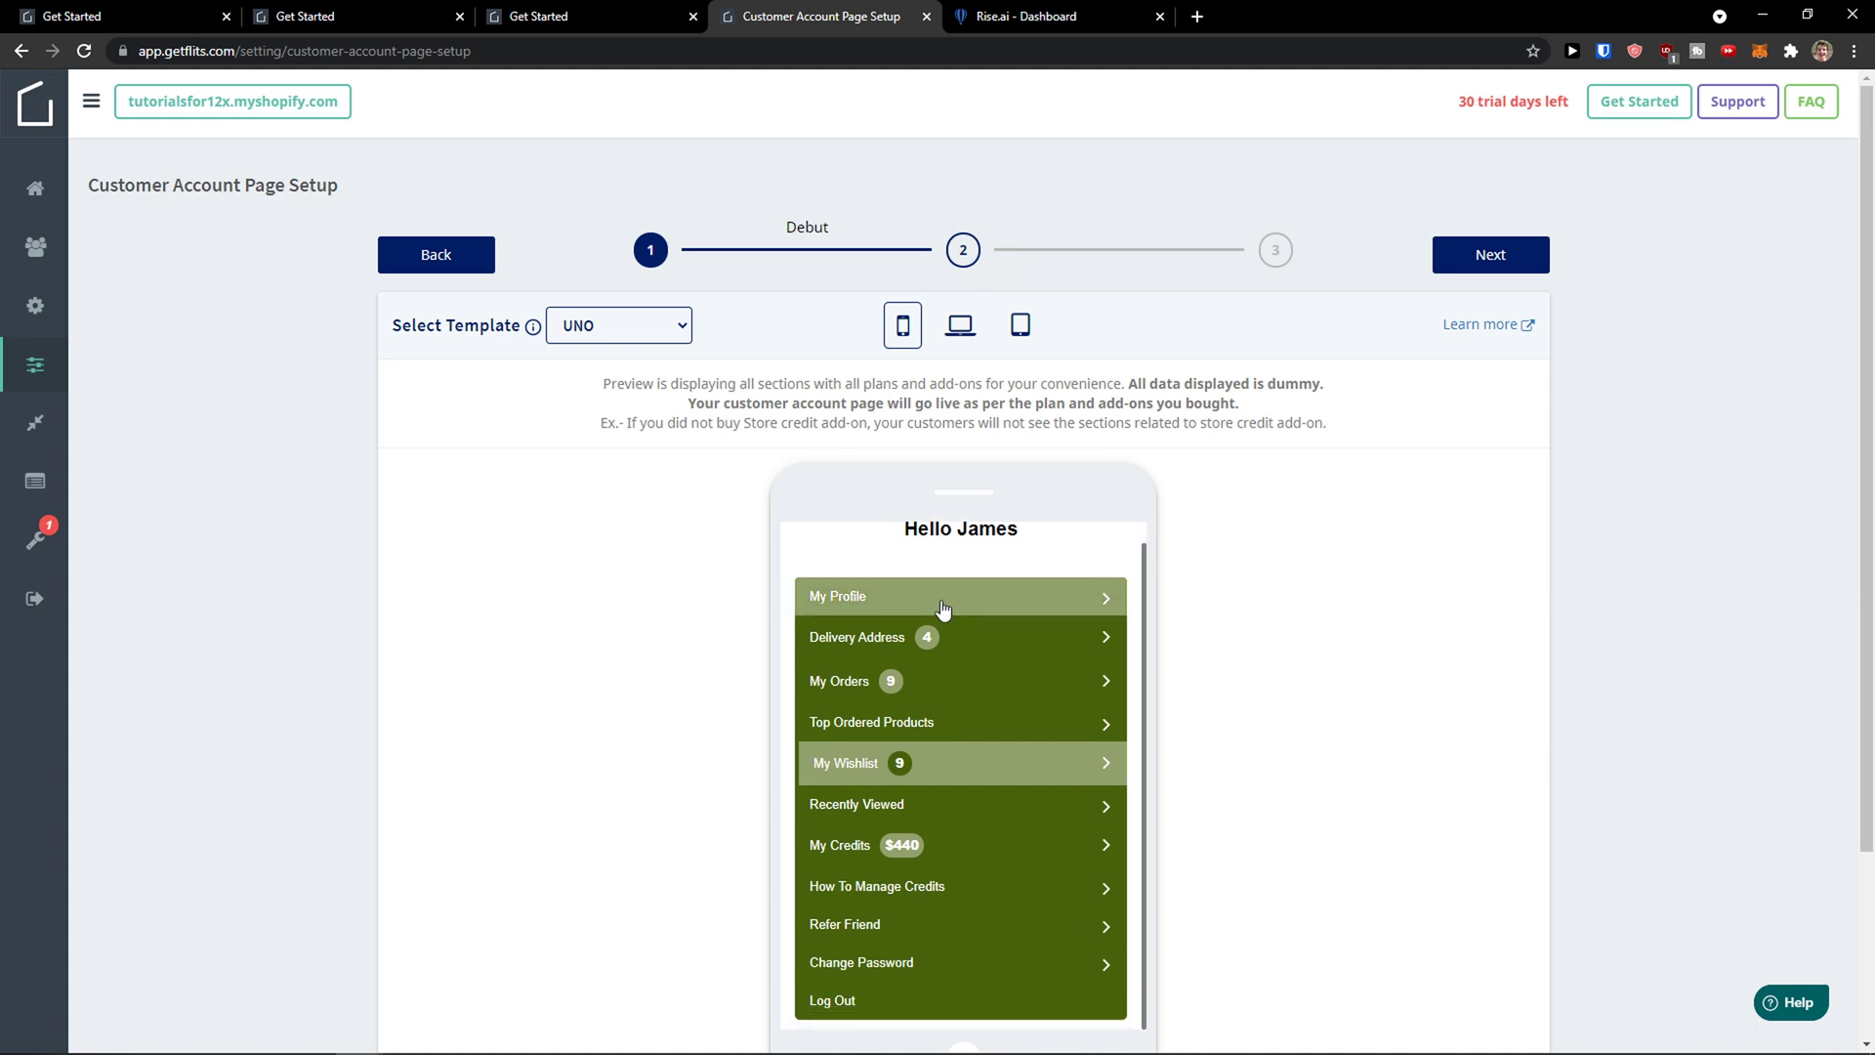
scroll(940, 619, down, 1)
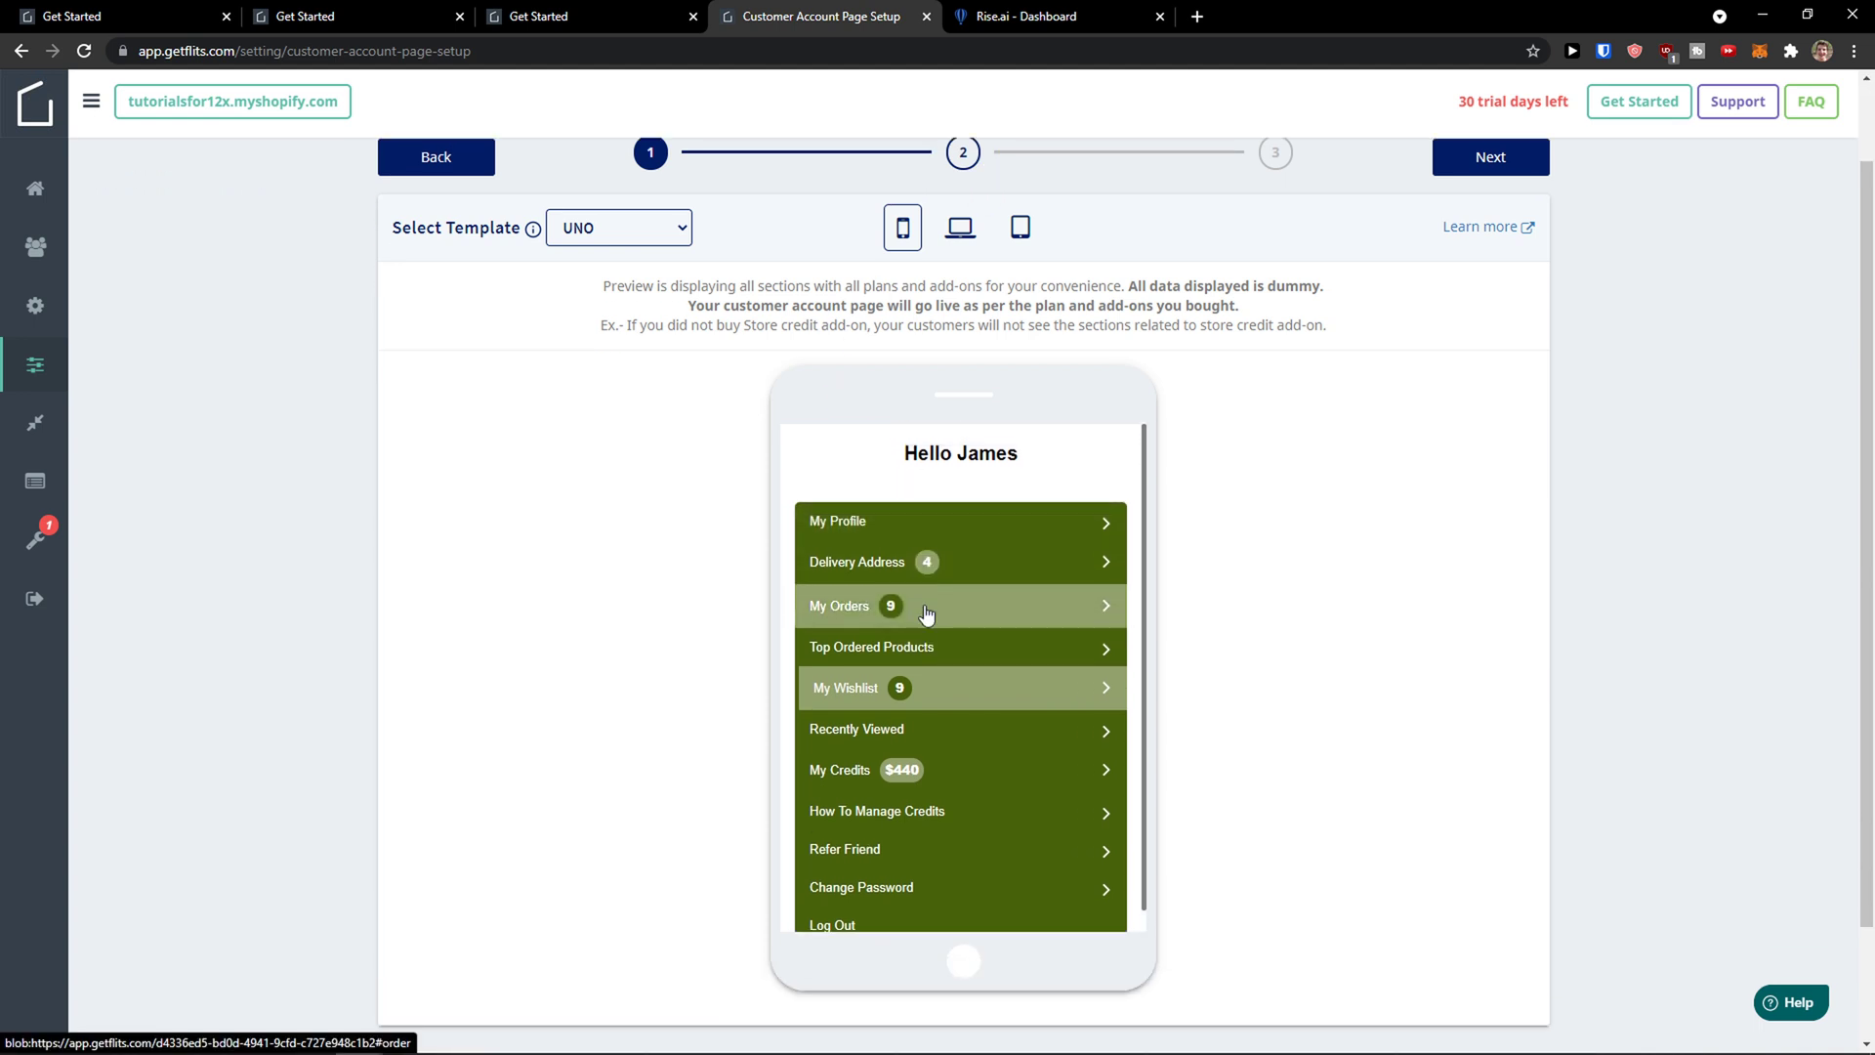
scroll(711, 619, up, 1)
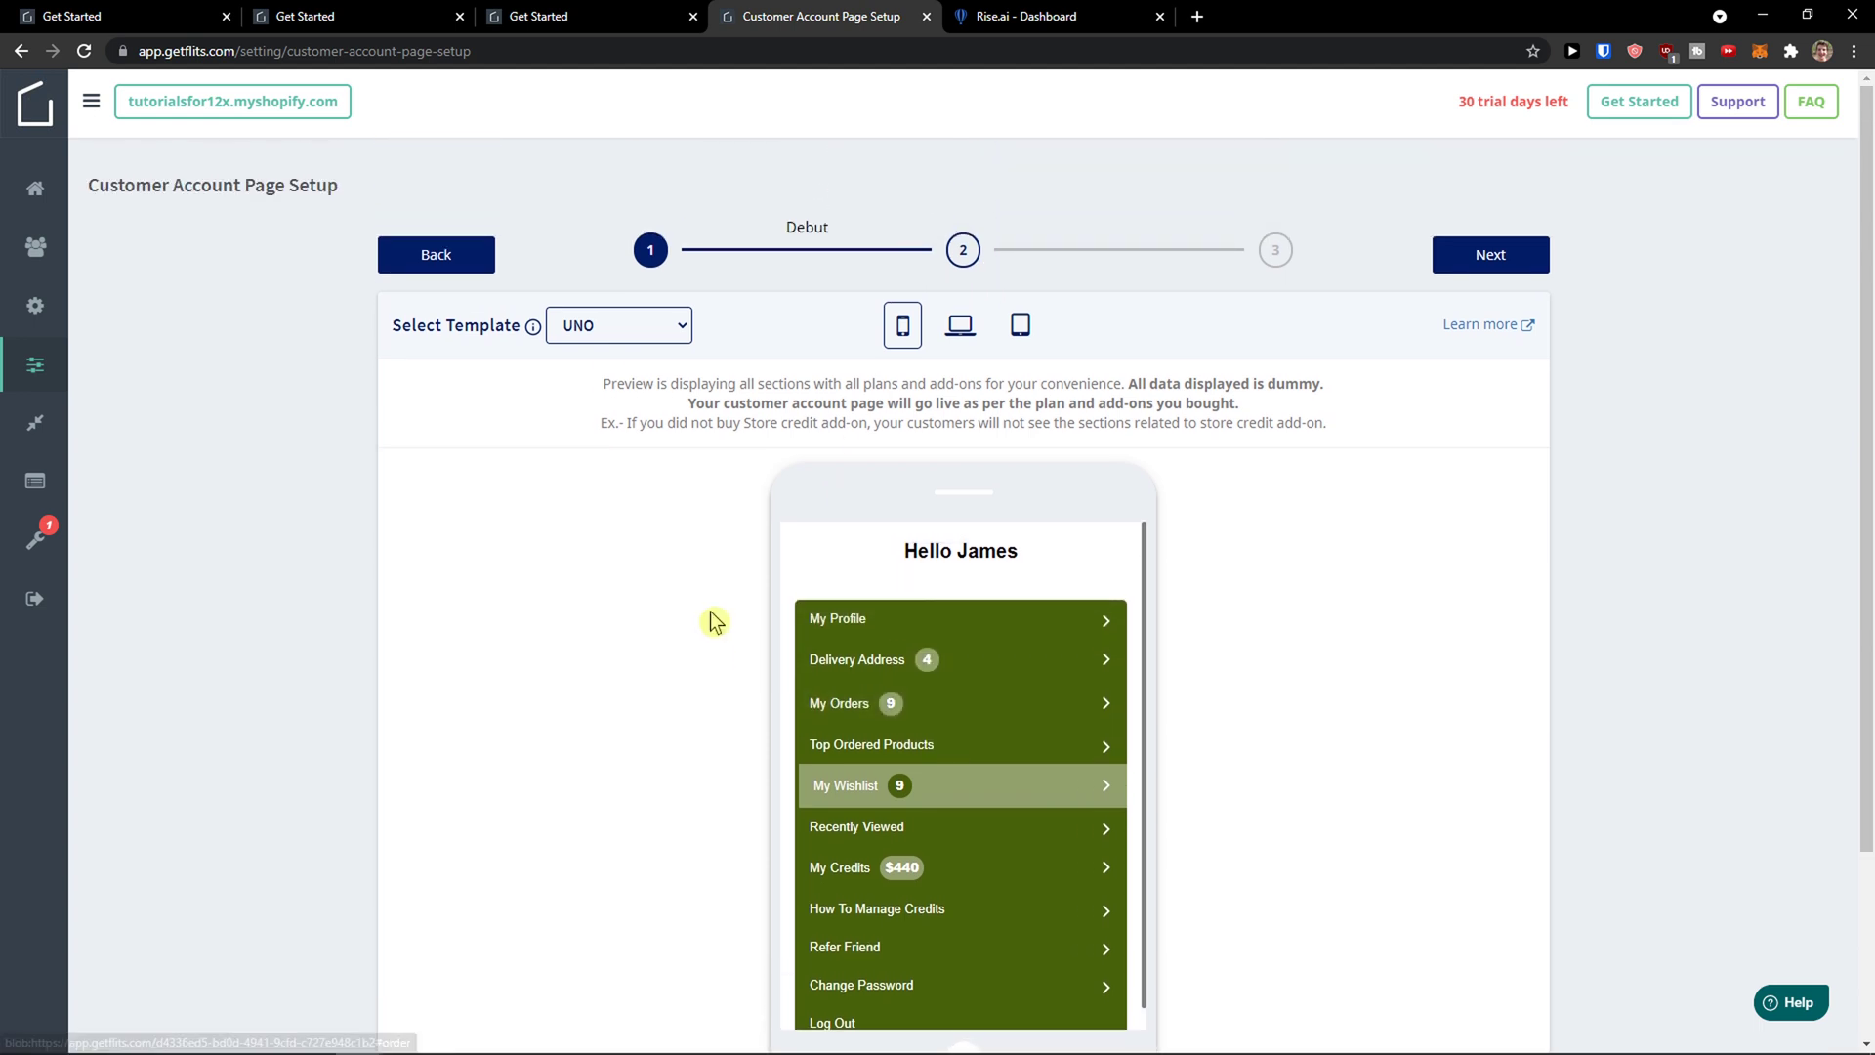
click(1280, 256)
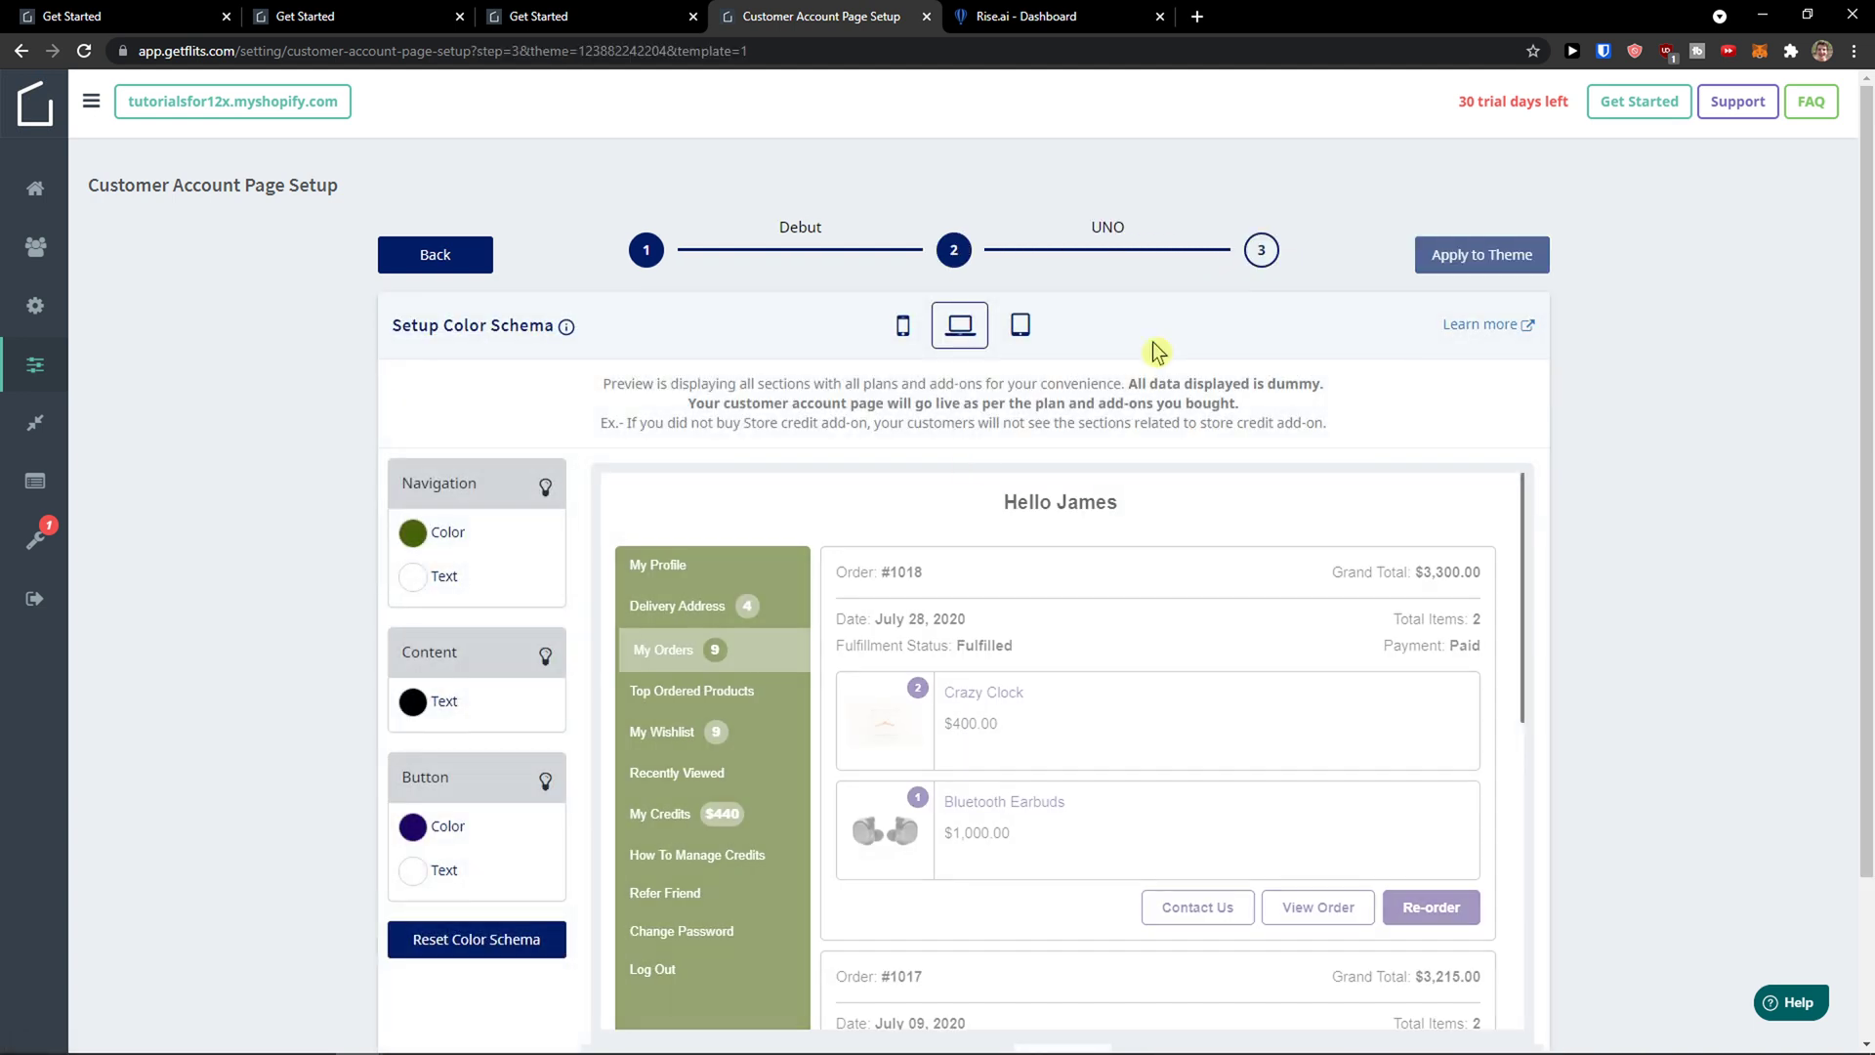
Set the Button colour to dark maroon.
scroll(937, 535, down, 1)
scroll(938, 541, up, 1)
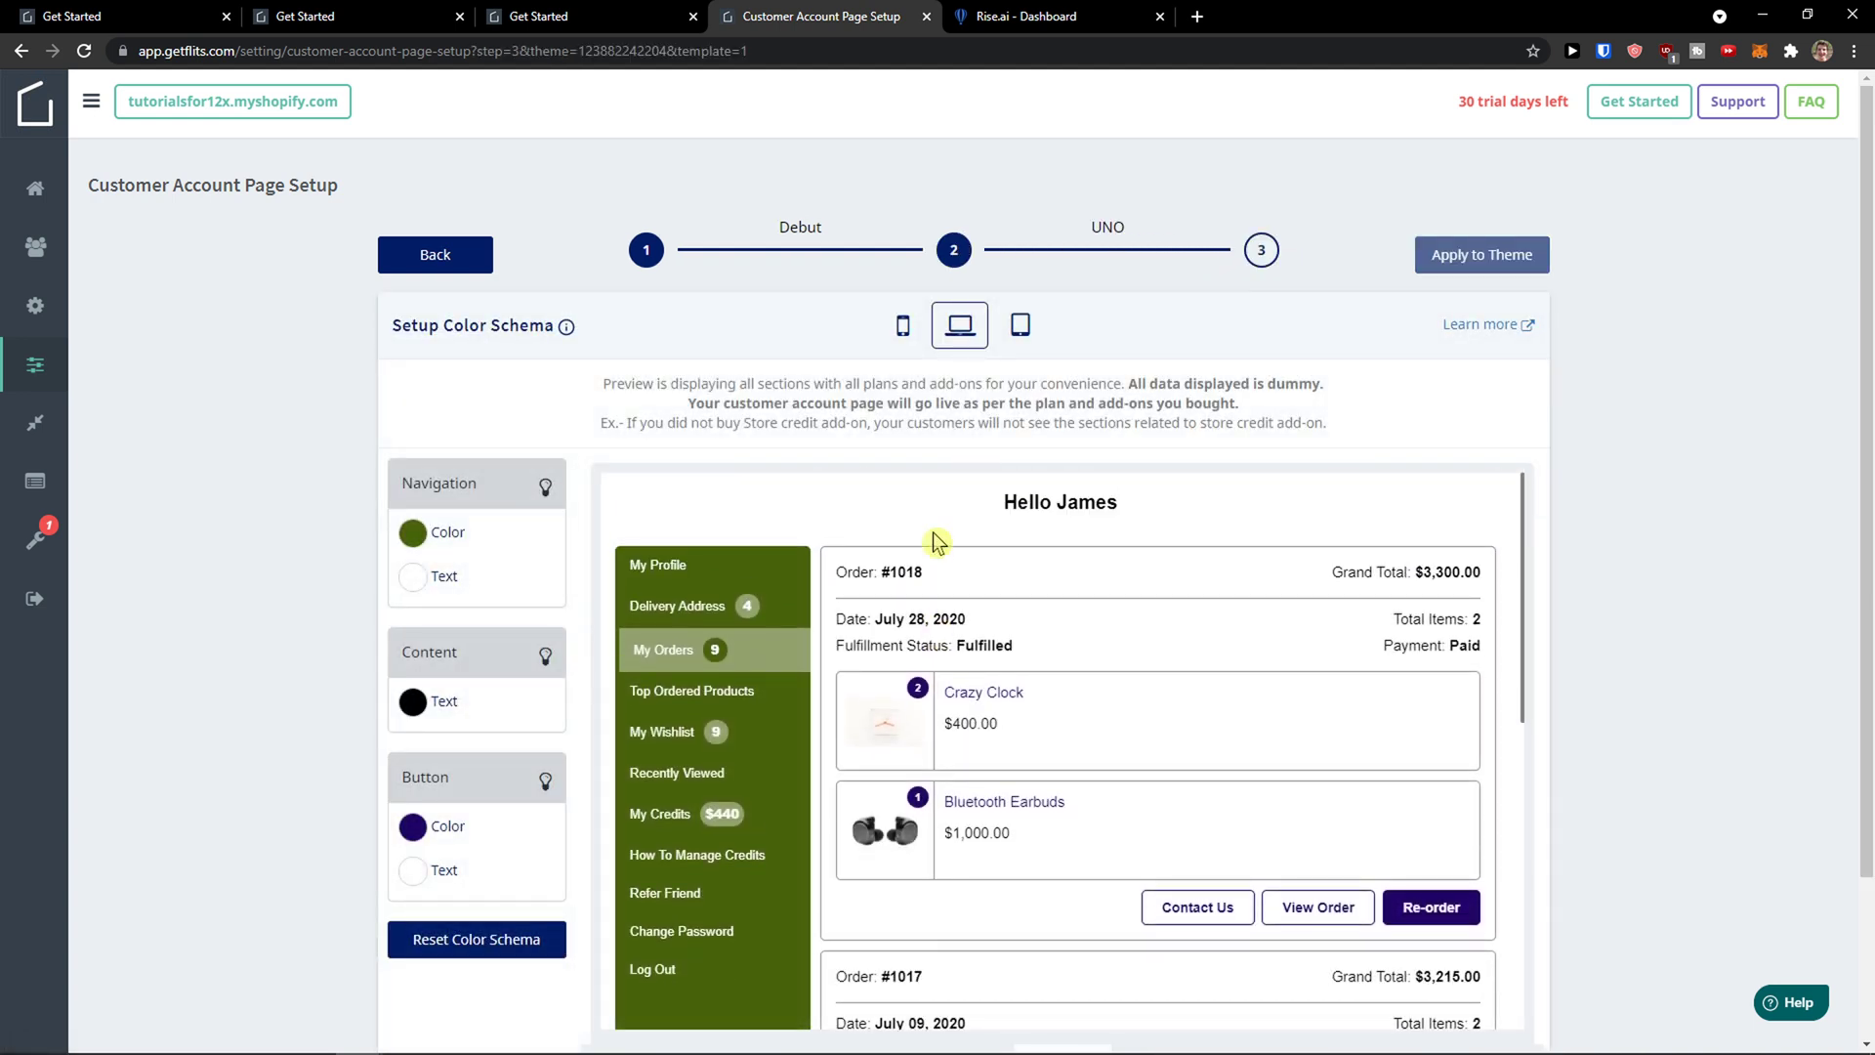
scroll(936, 540, down, 1)
scroll(935, 540, up, 1)
scroll(535, 508, down, 2)
scroll(626, 489, down, 4)
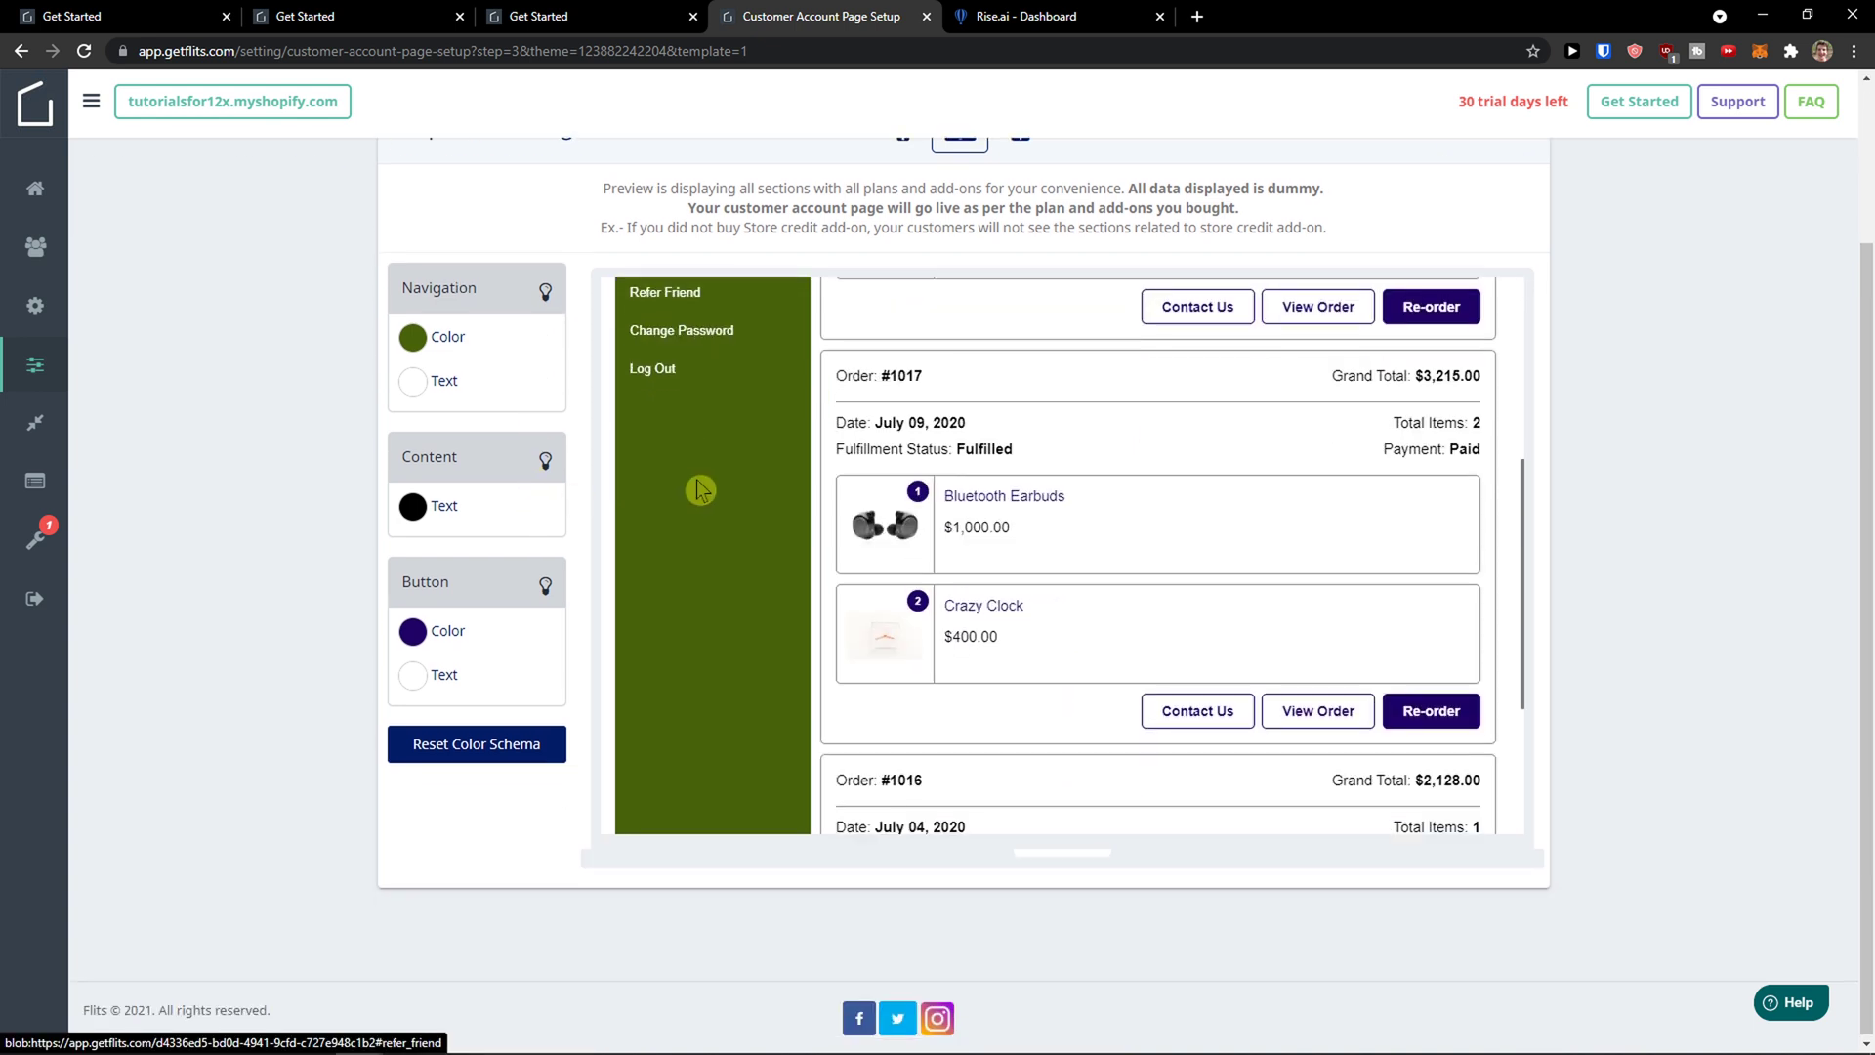
scroll(703, 489, down, 2)
scroll(720, 486, up, 3)
scroll(928, 607, up, 3)
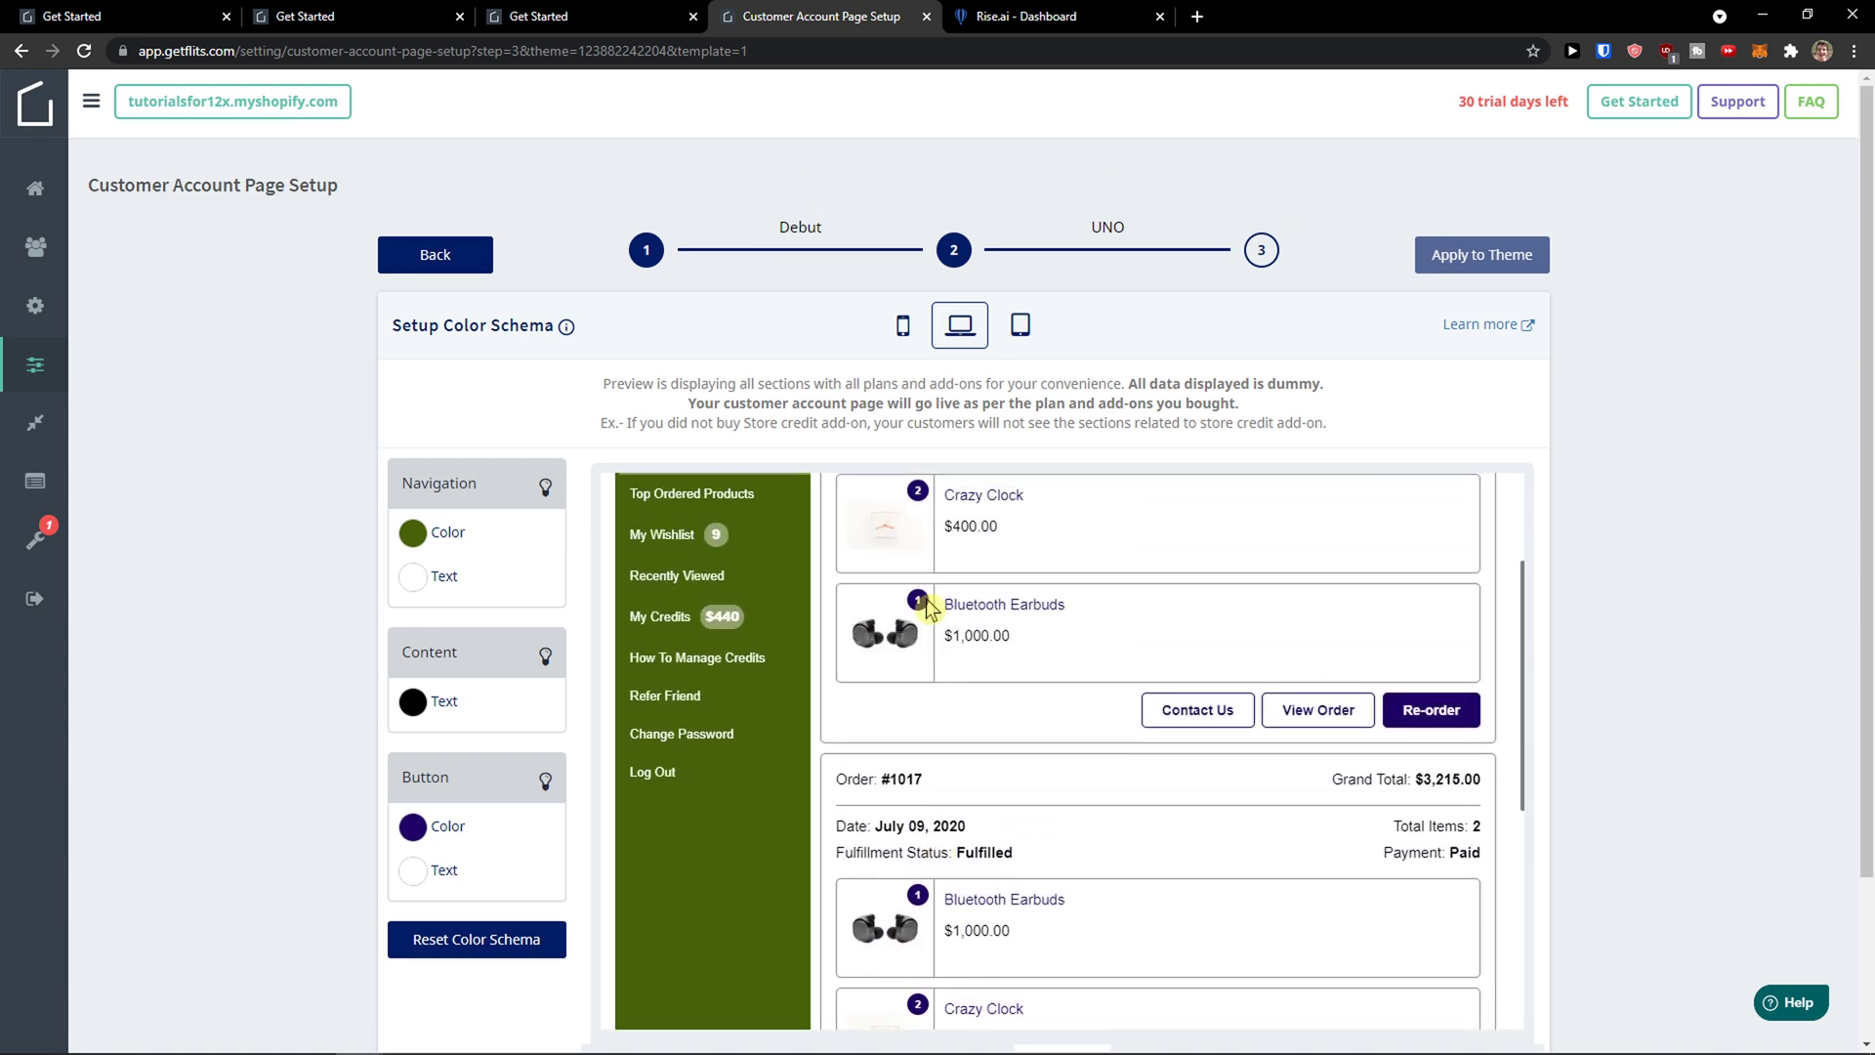
click(415, 828)
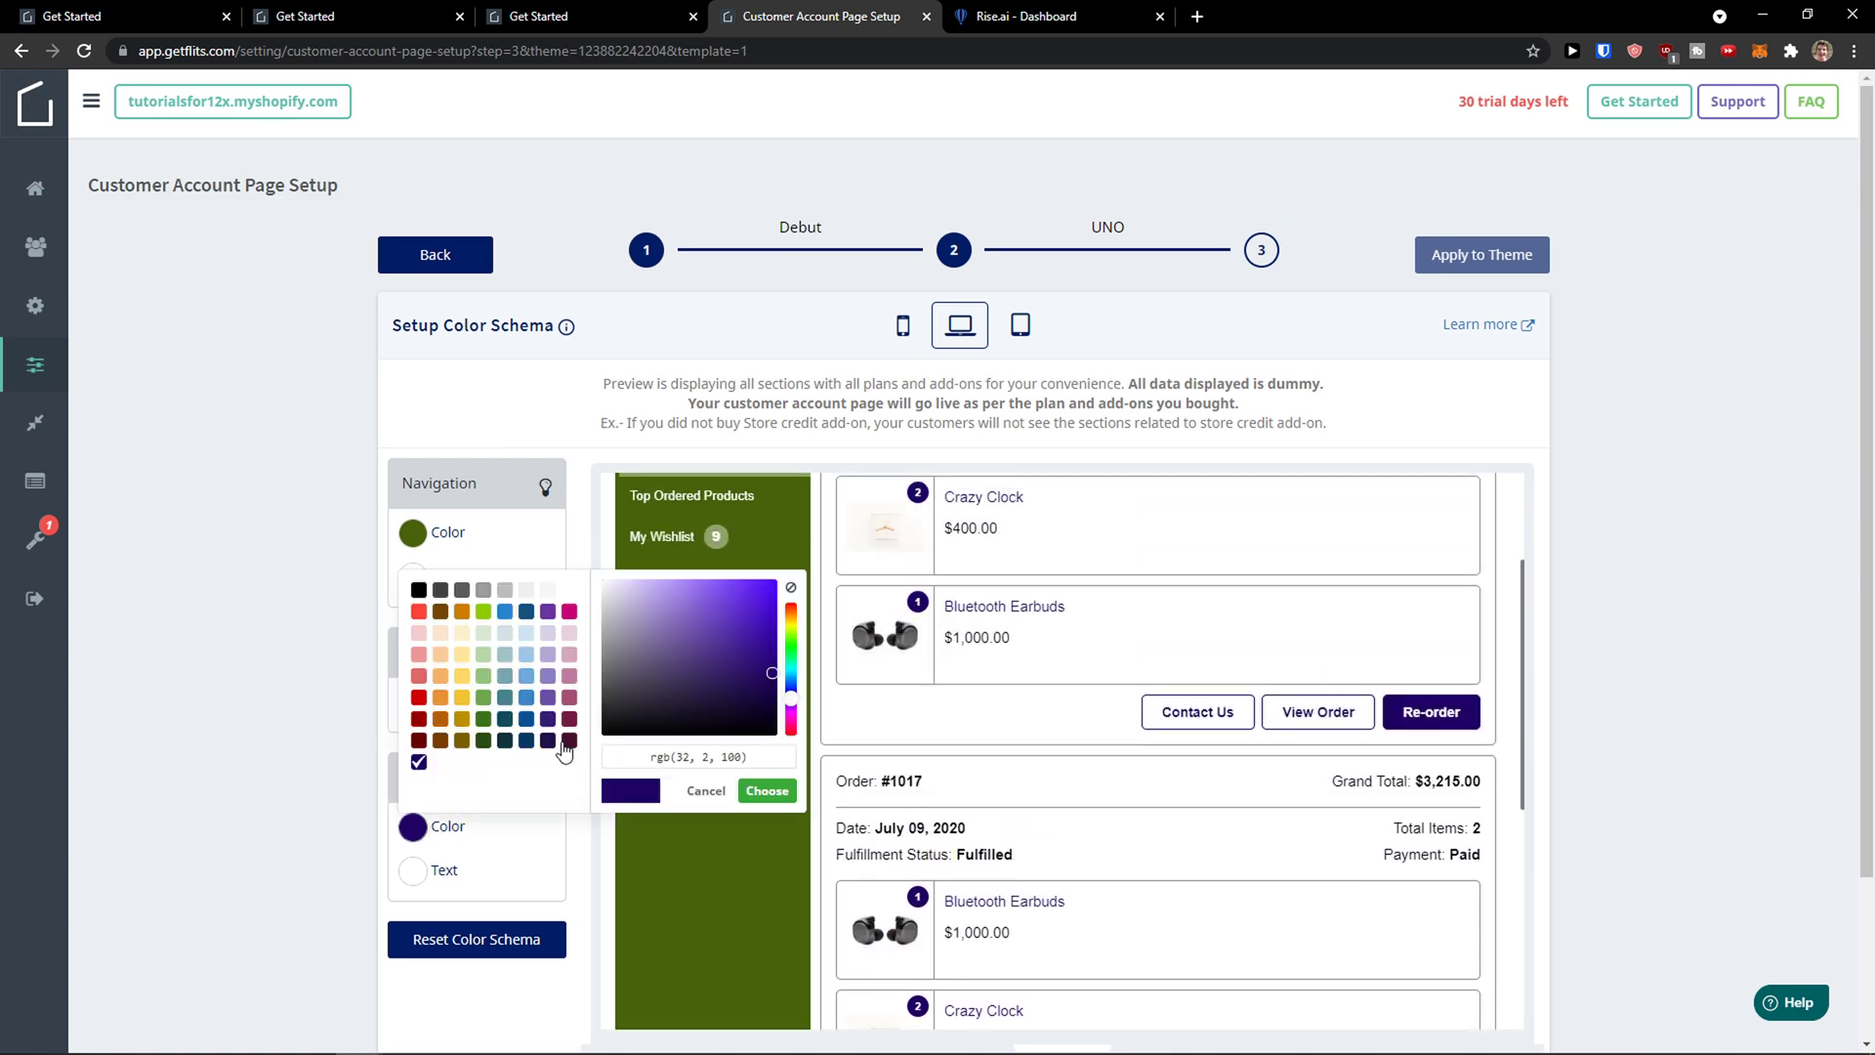
click(567, 742)
click(343, 722)
Set the Navigation background colour to dark blue.
click(416, 576)
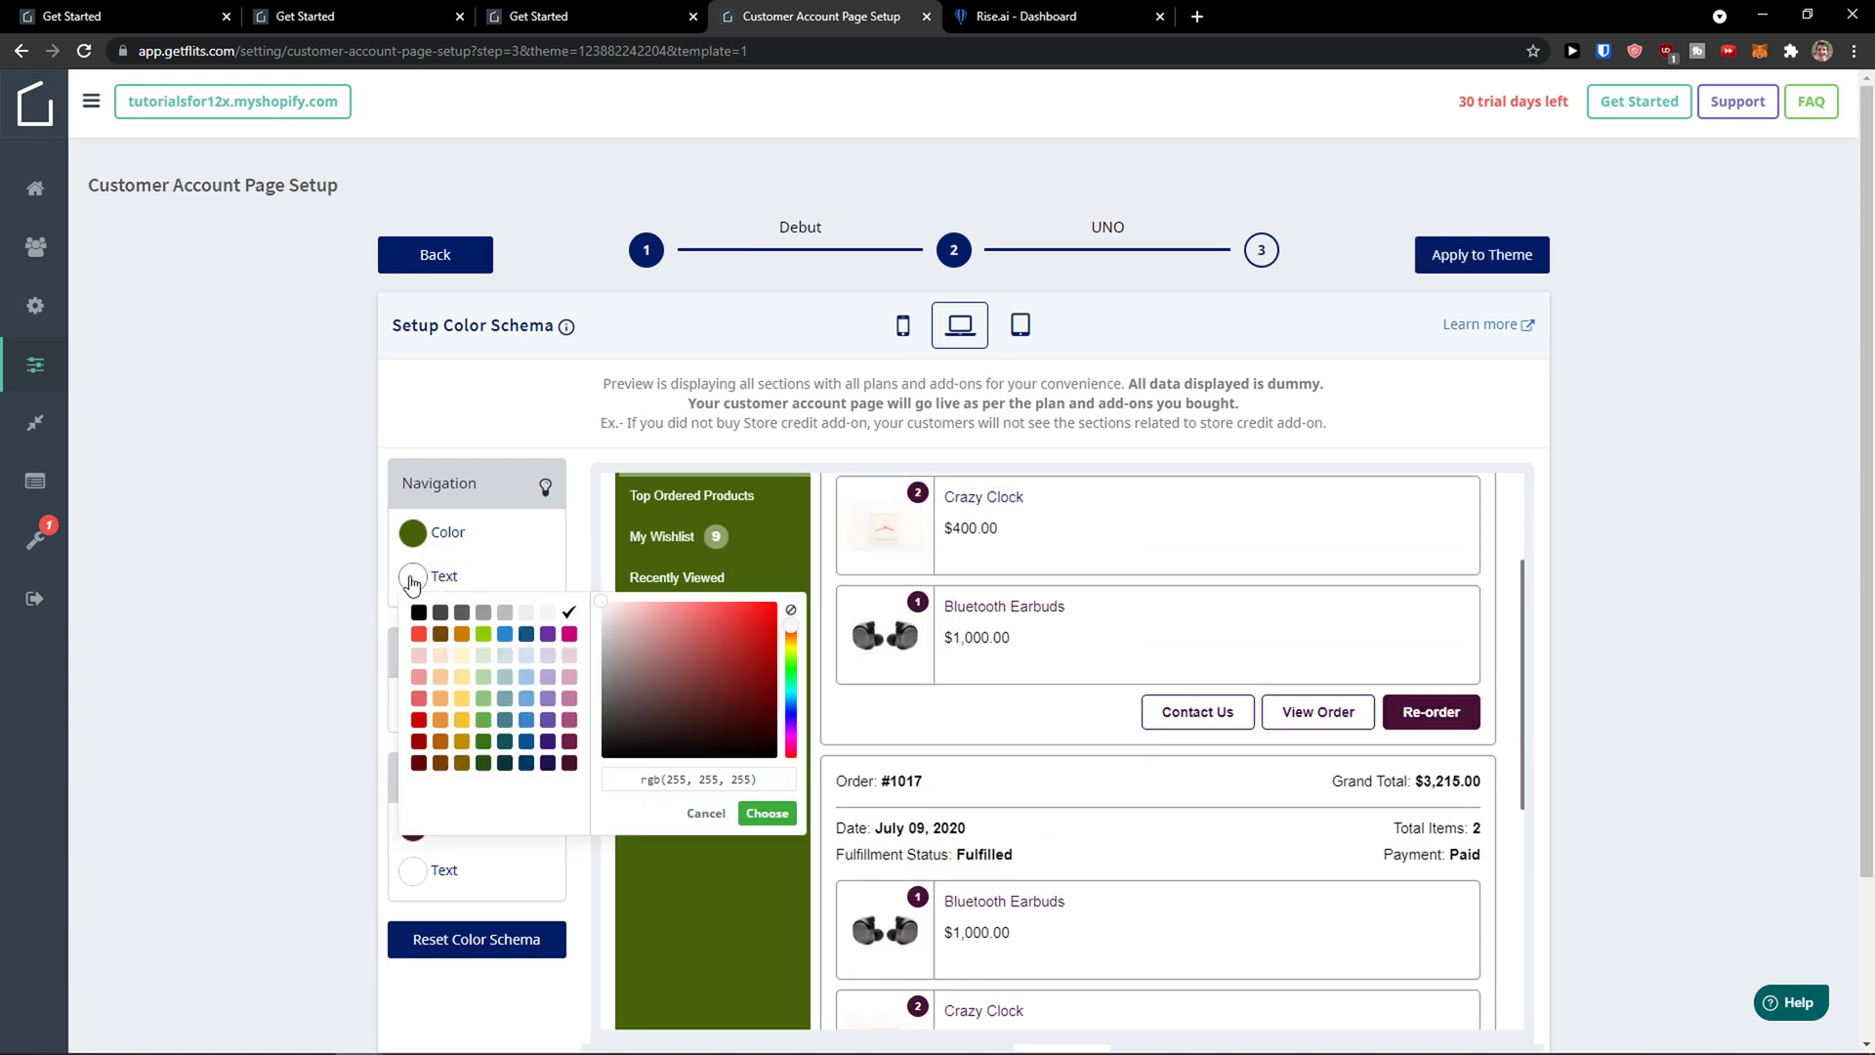
click(414, 534)
click(505, 590)
click(527, 590)
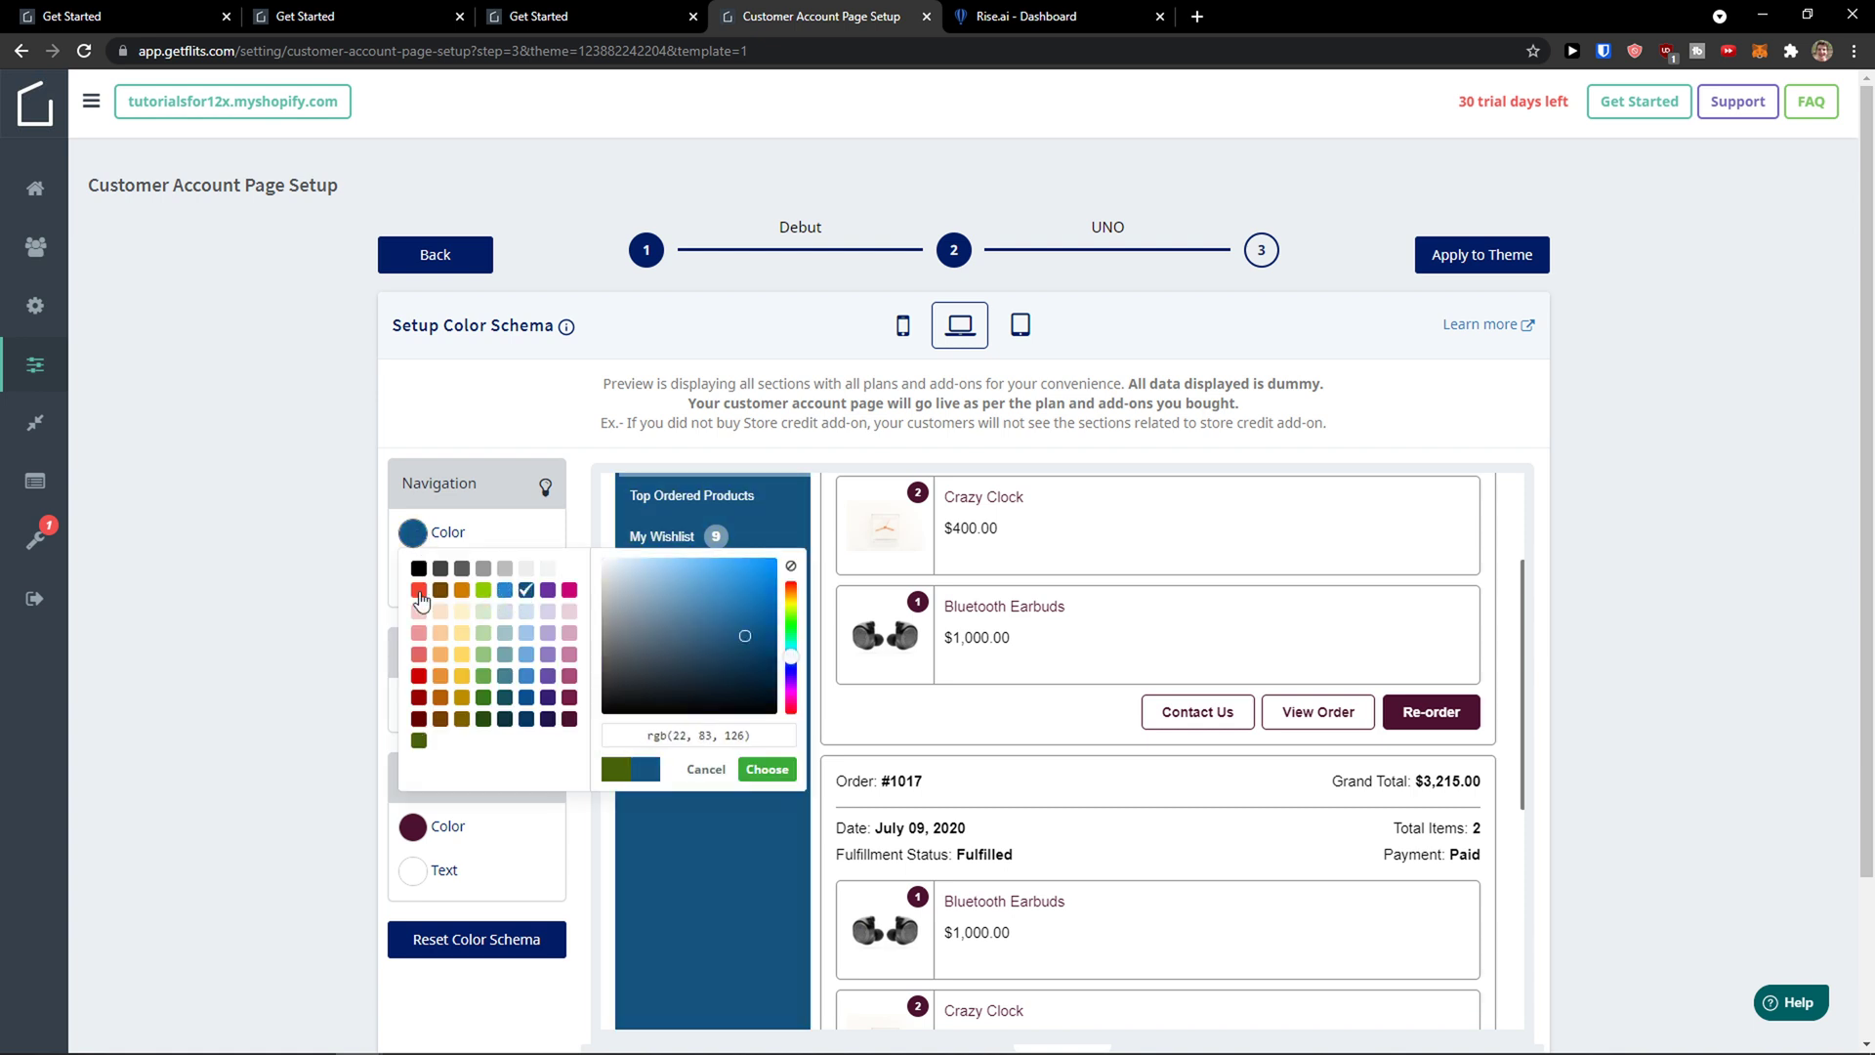
click(768, 770)
Go back to Select Template, choosing Don't save for the colour changes.
scroll(732, 708, up, 5)
scroll(732, 707, down, 2)
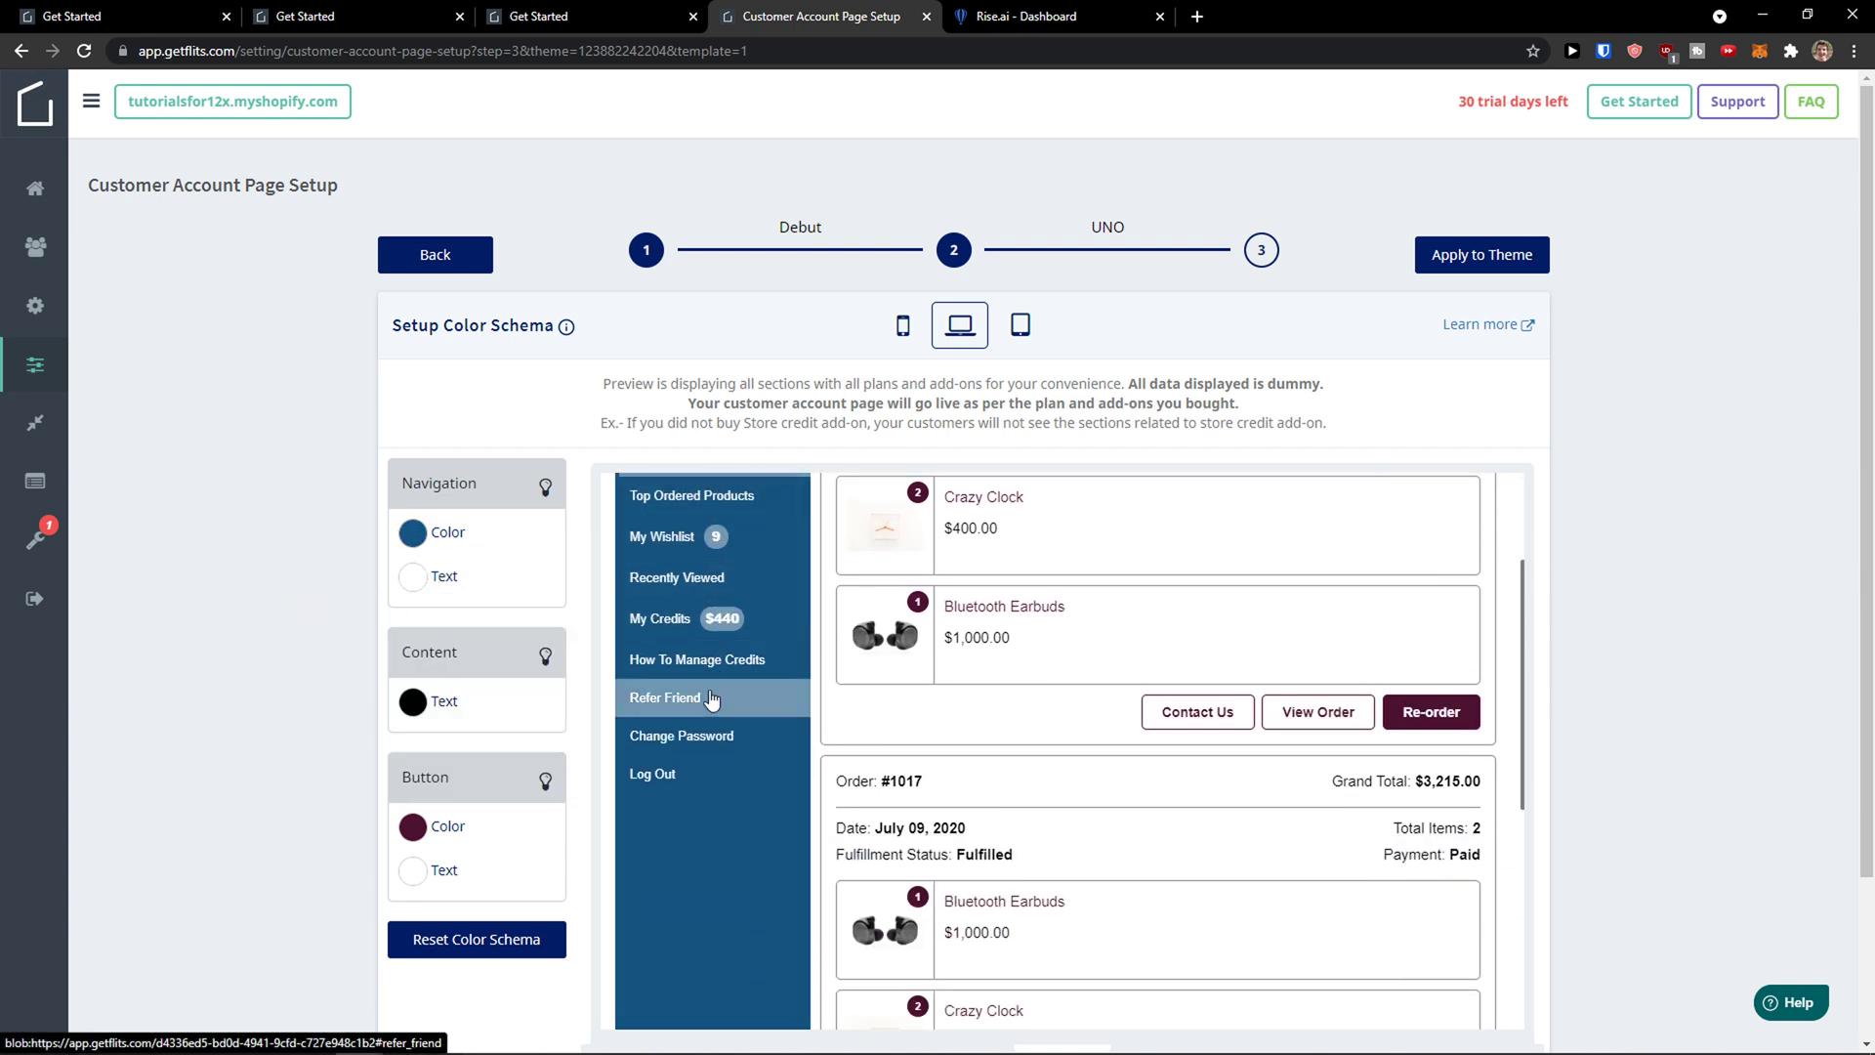
click(953, 256)
click(948, 652)
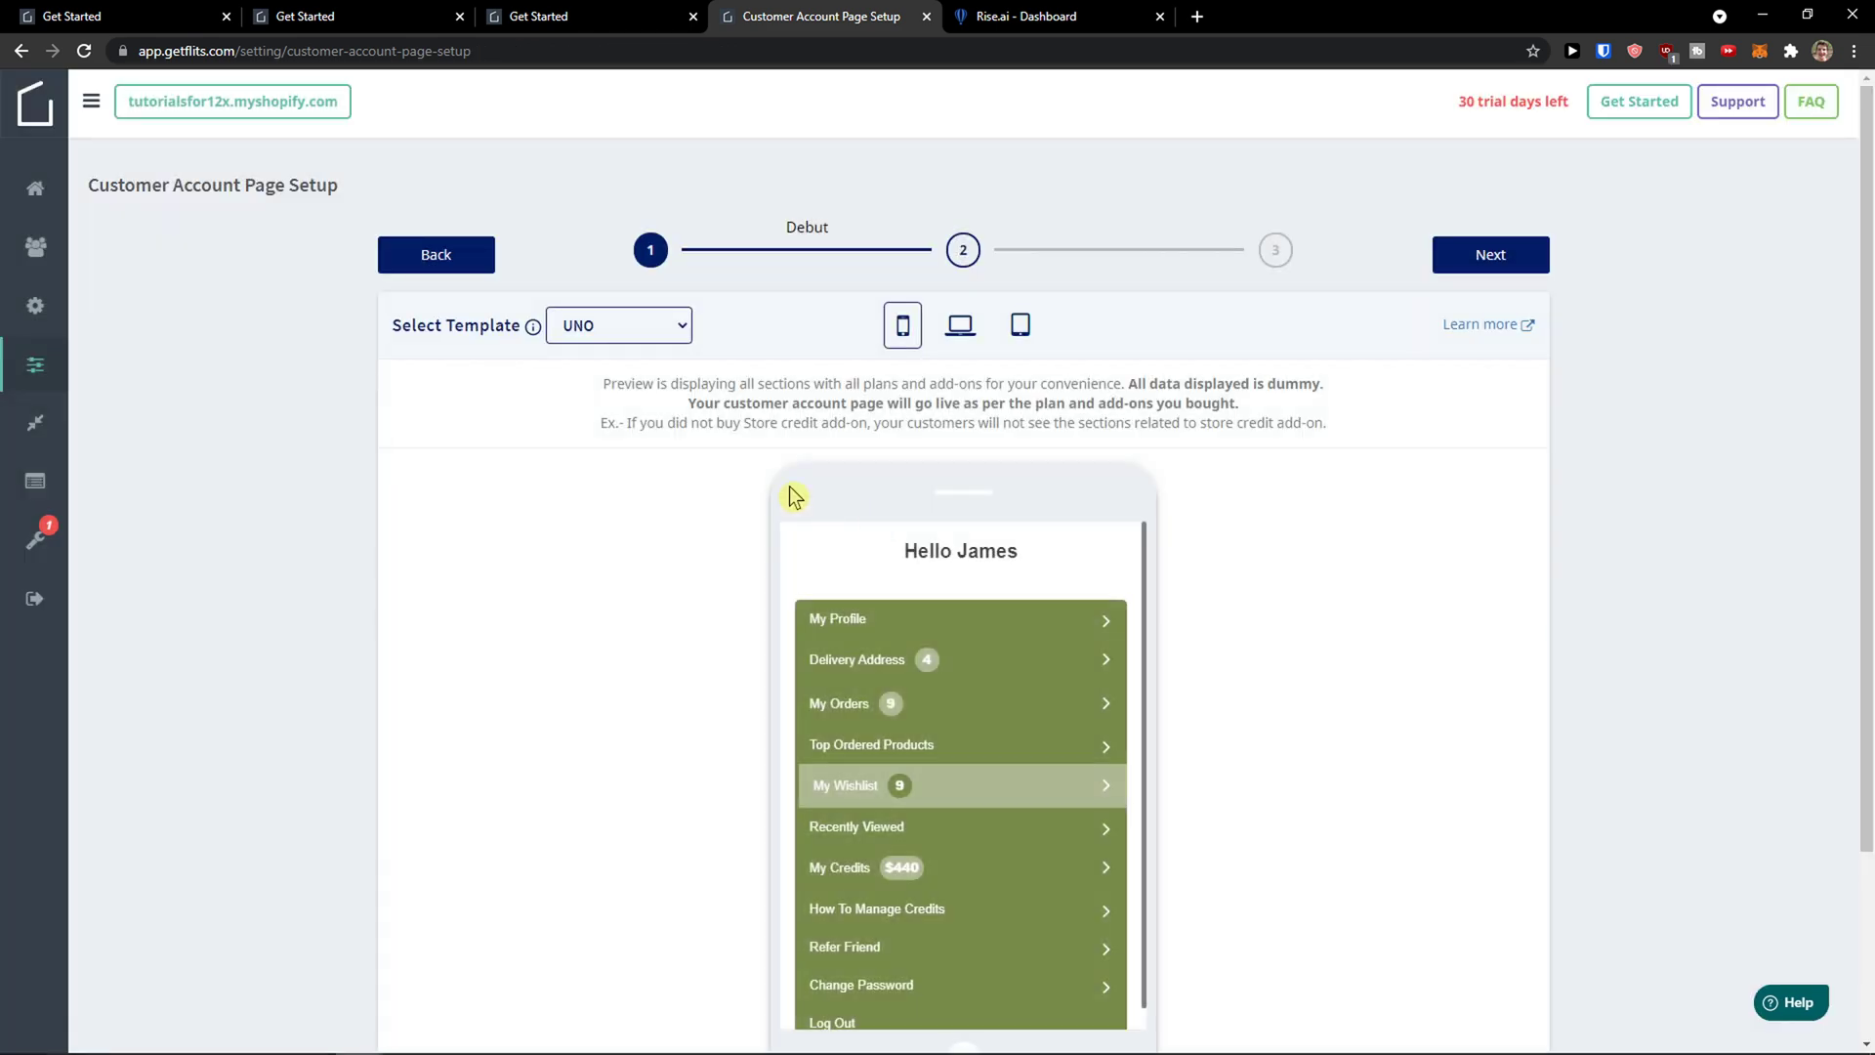
Preview the DUO template, then switch the template back to UNO.
click(627, 325)
click(607, 373)
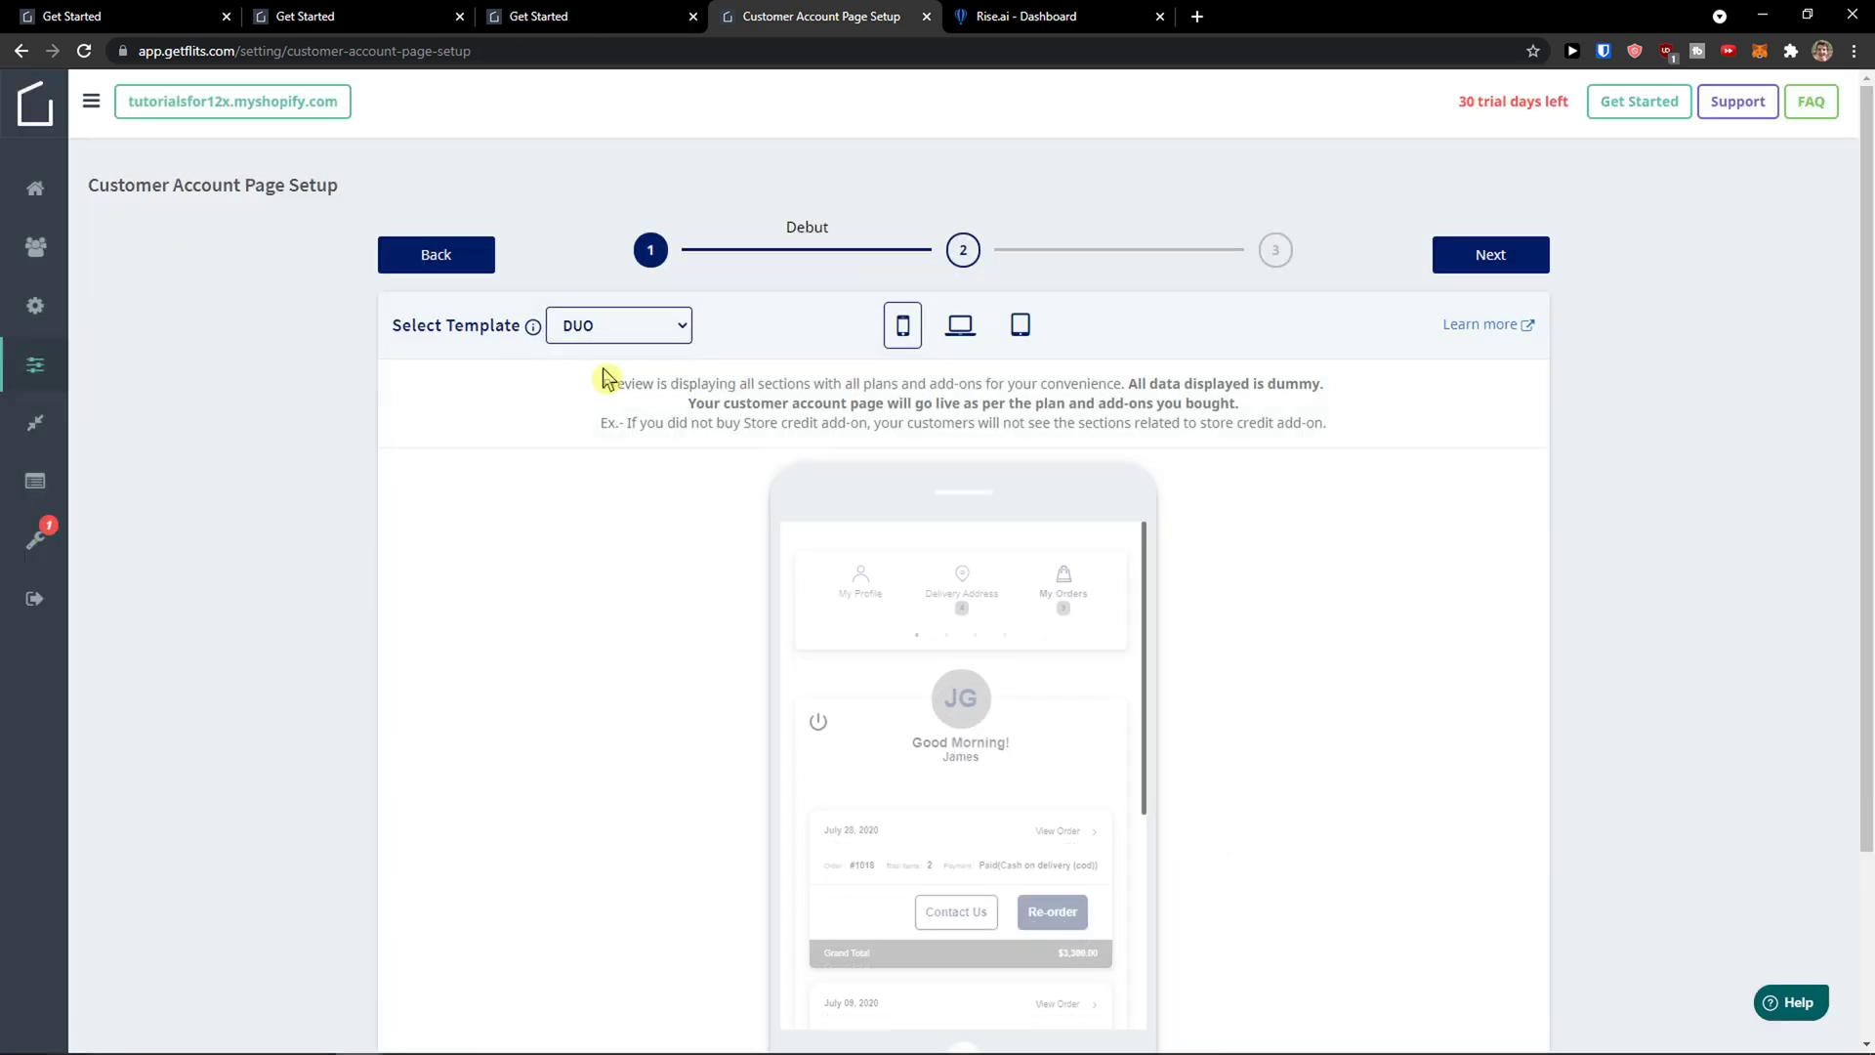
scroll(879, 610, down, 3)
scroll(870, 612, up, 3)
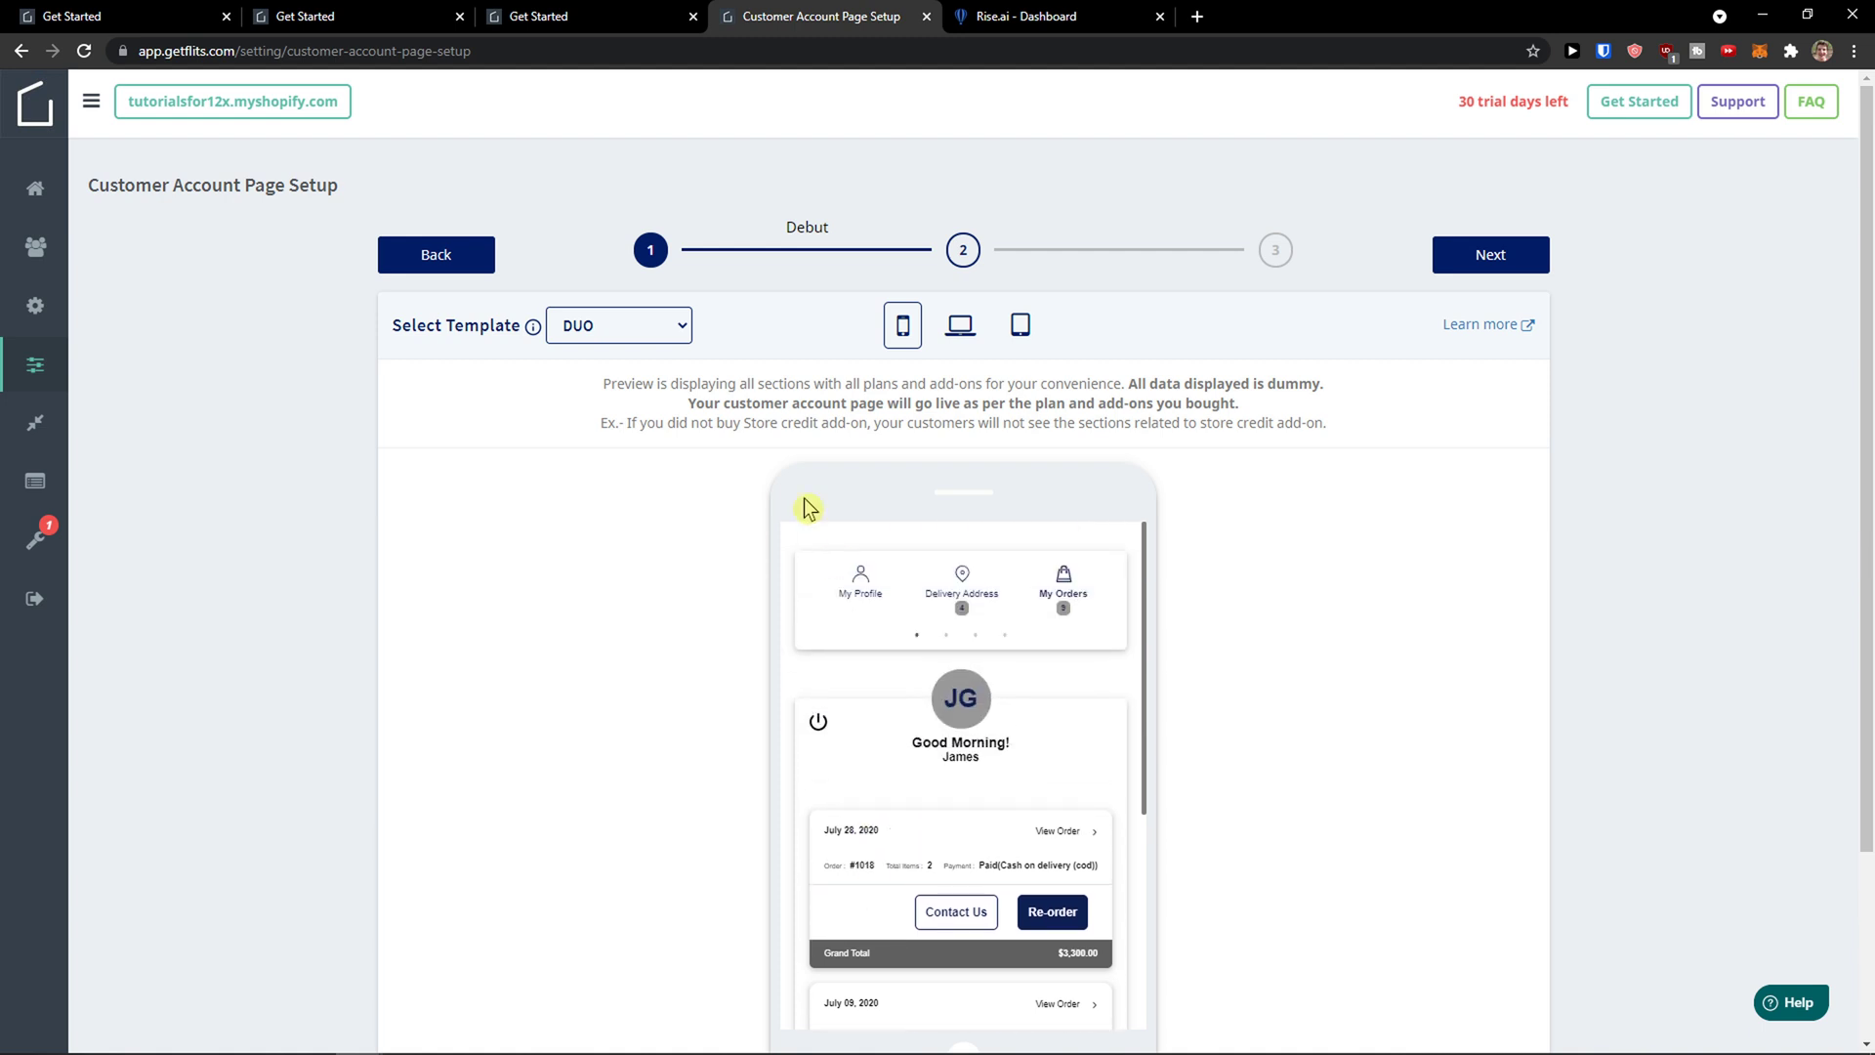
click(664, 327)
click(606, 352)
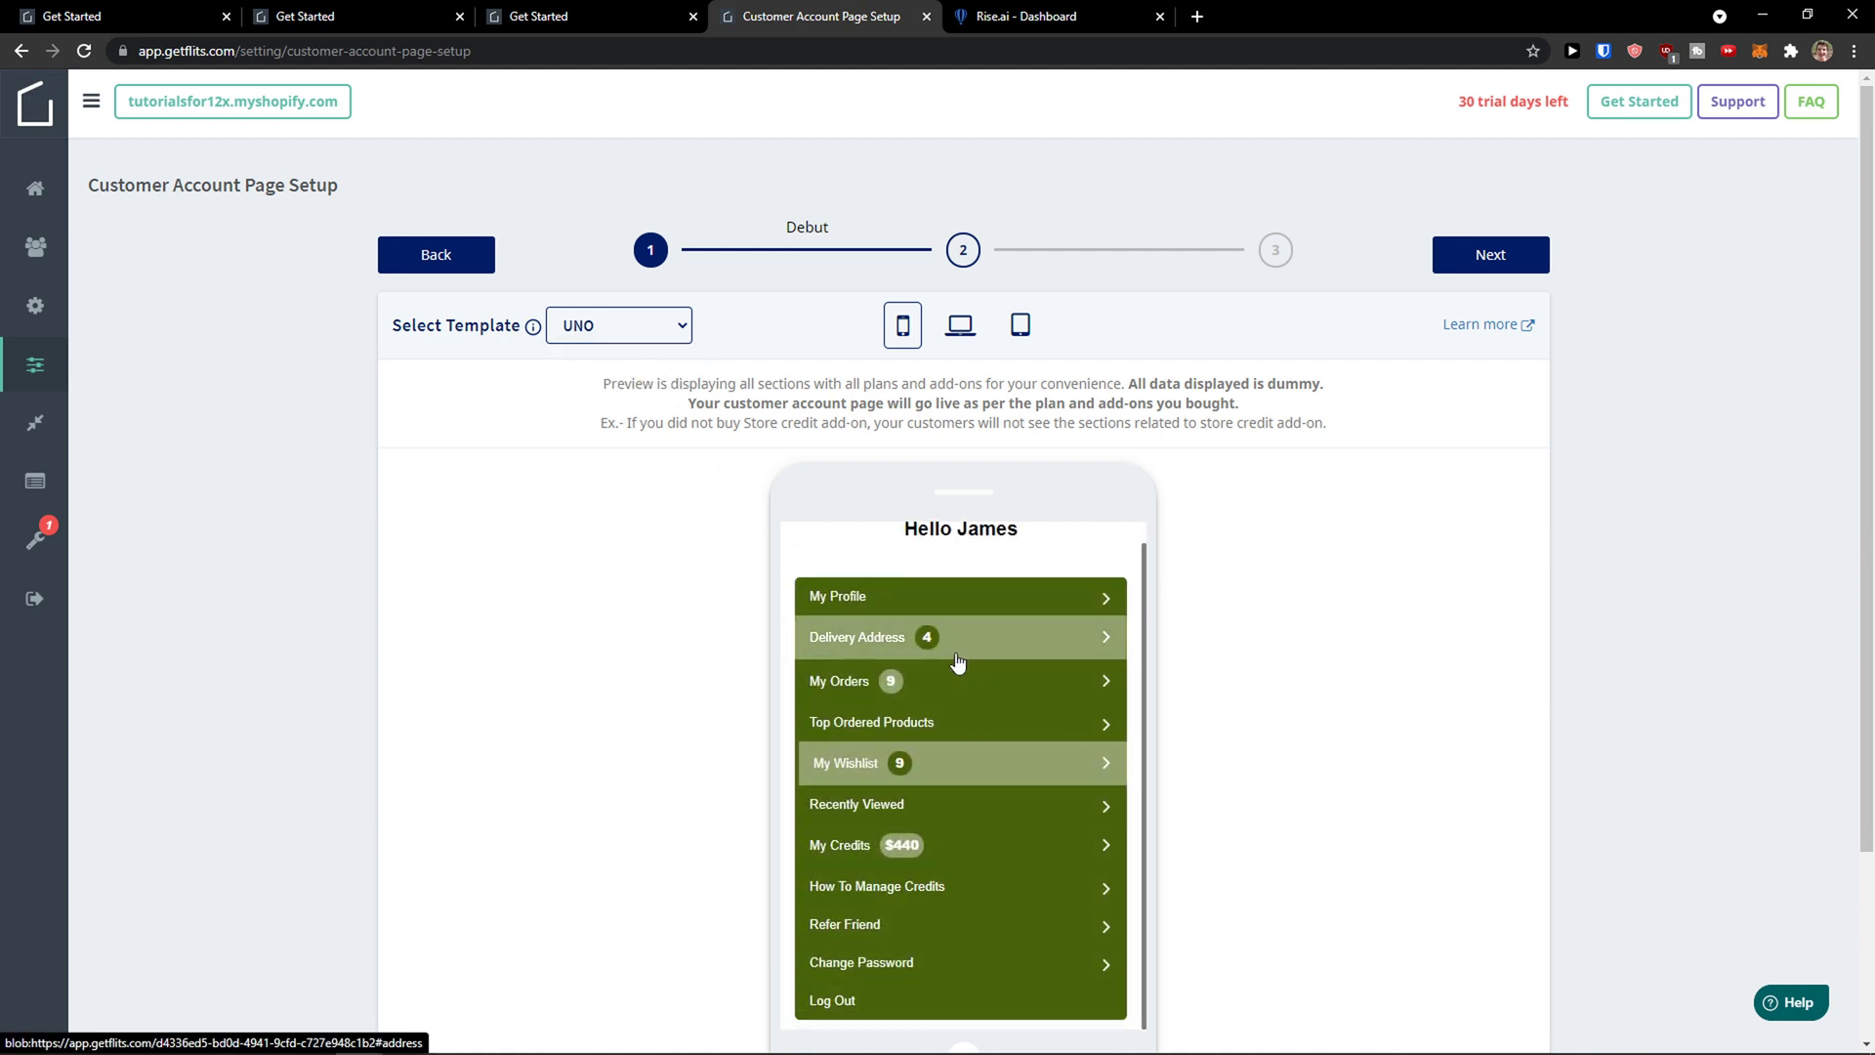
scroll(957, 662, down, 2)
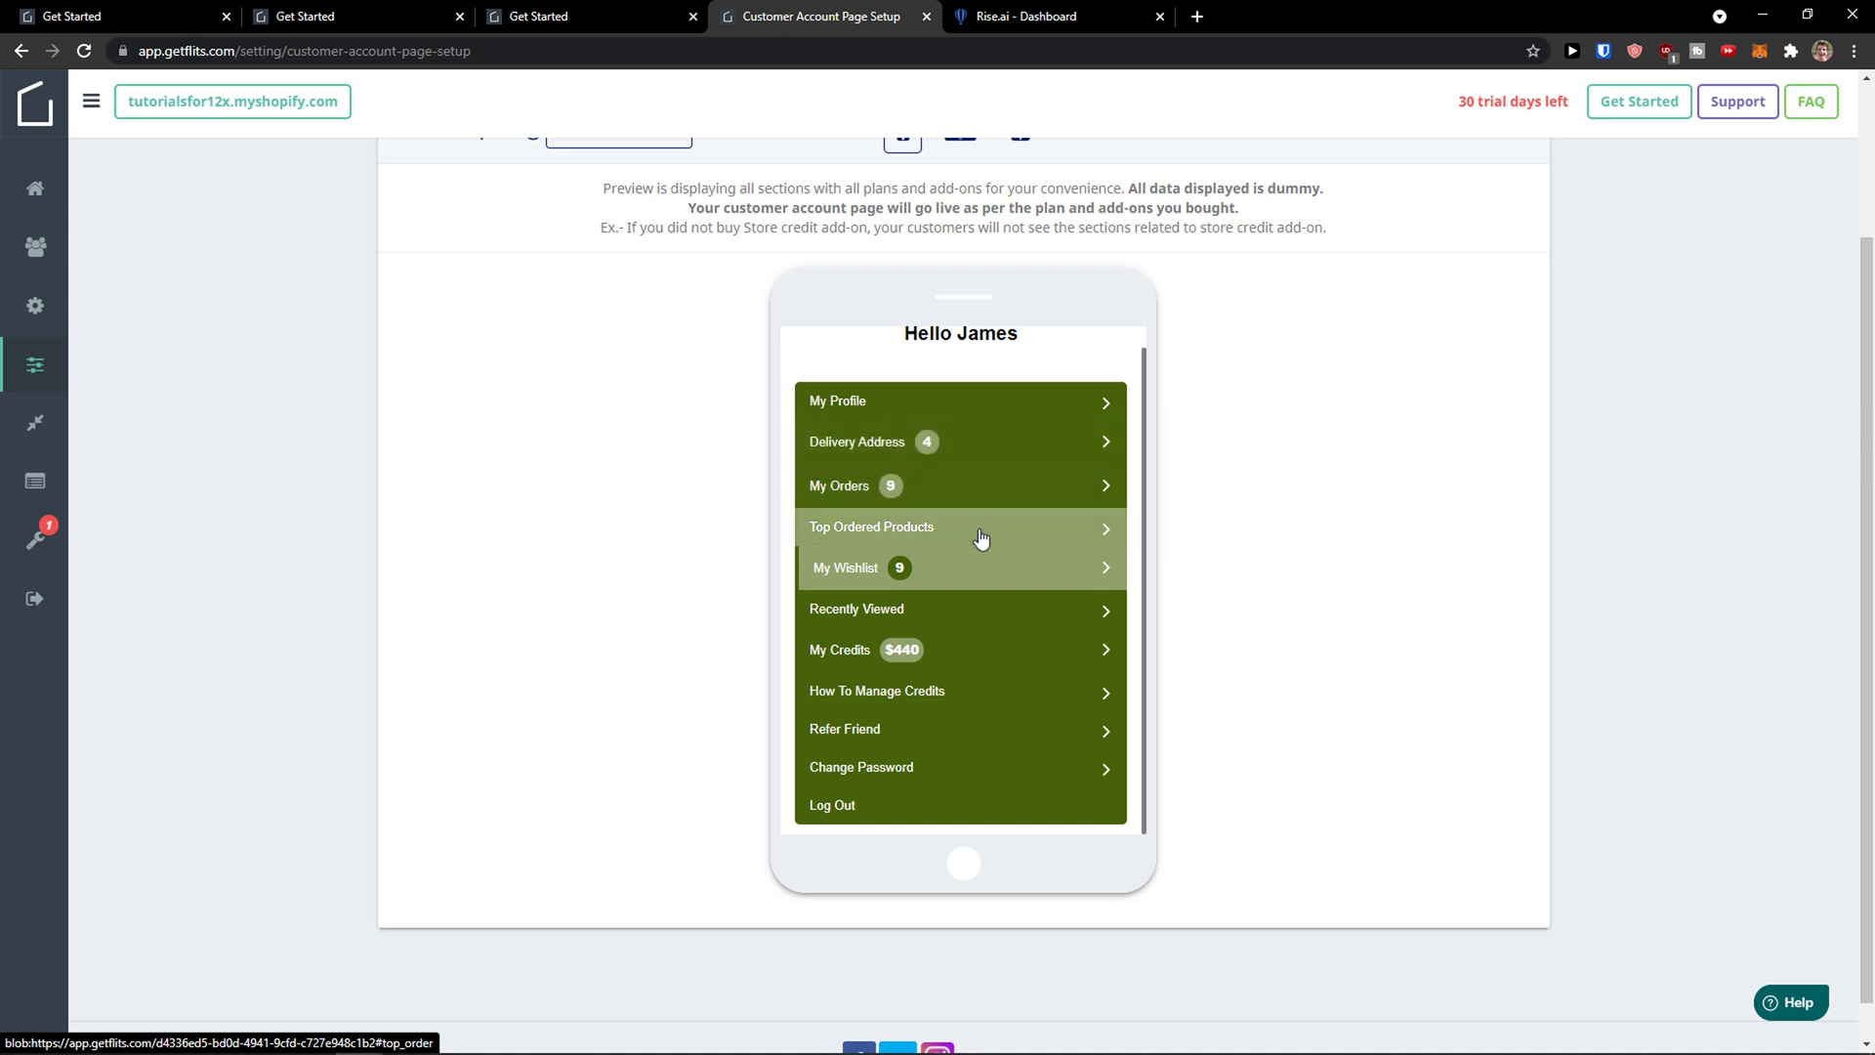
View My Credits in the UNO phone preview, then open the Integrations page.
click(1000, 662)
scroll(1002, 649, down, 2)
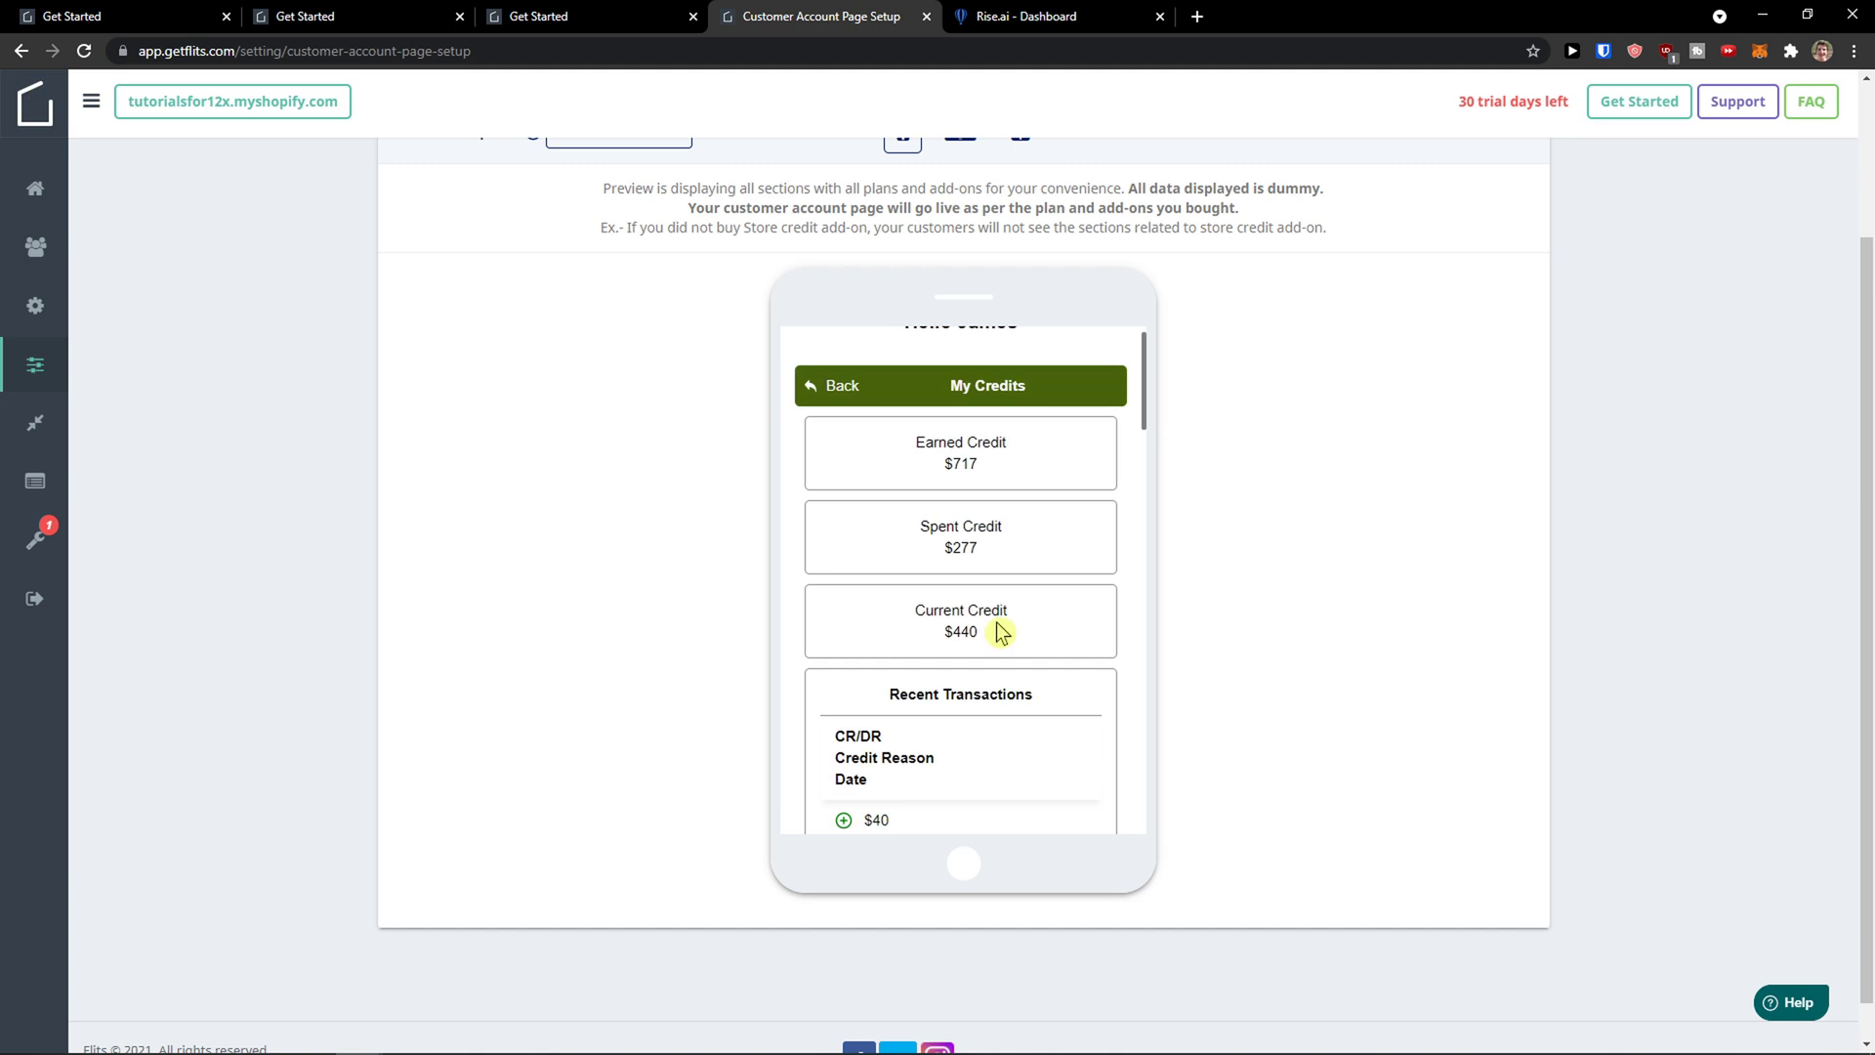
scroll(997, 623, down, 2)
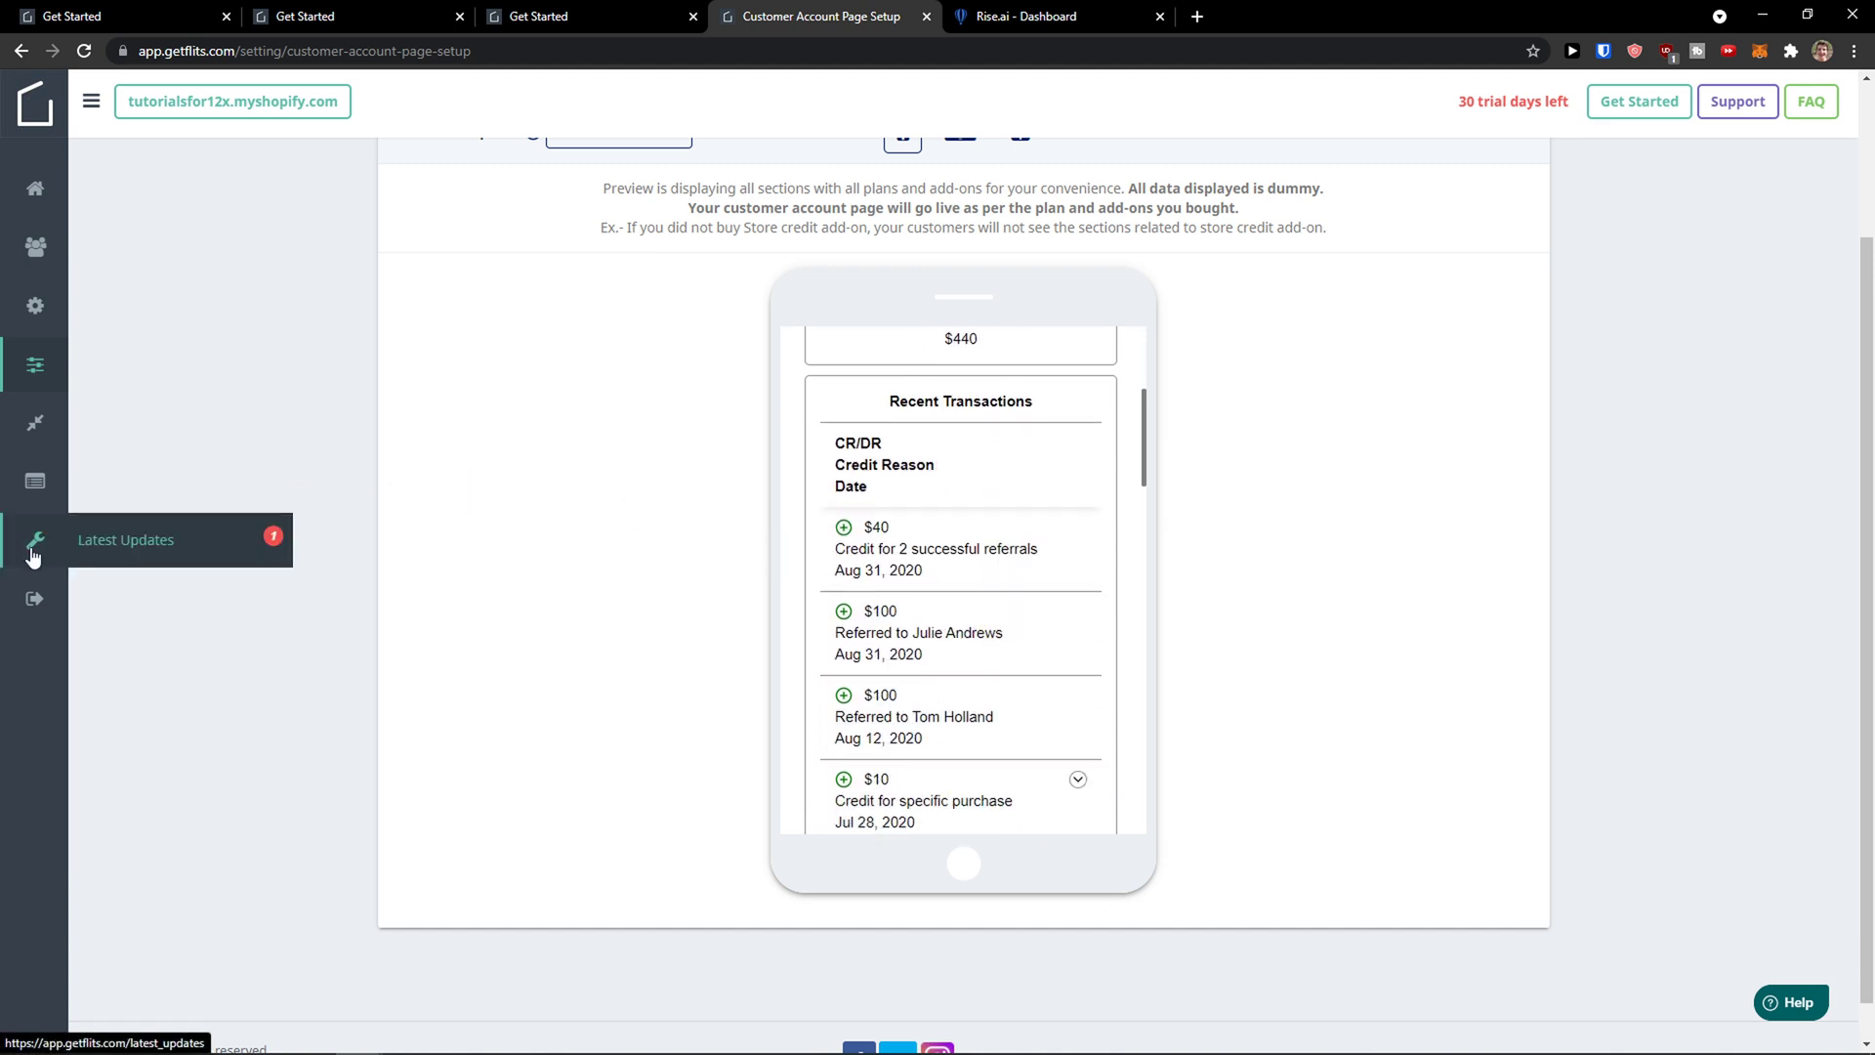
click(39, 432)
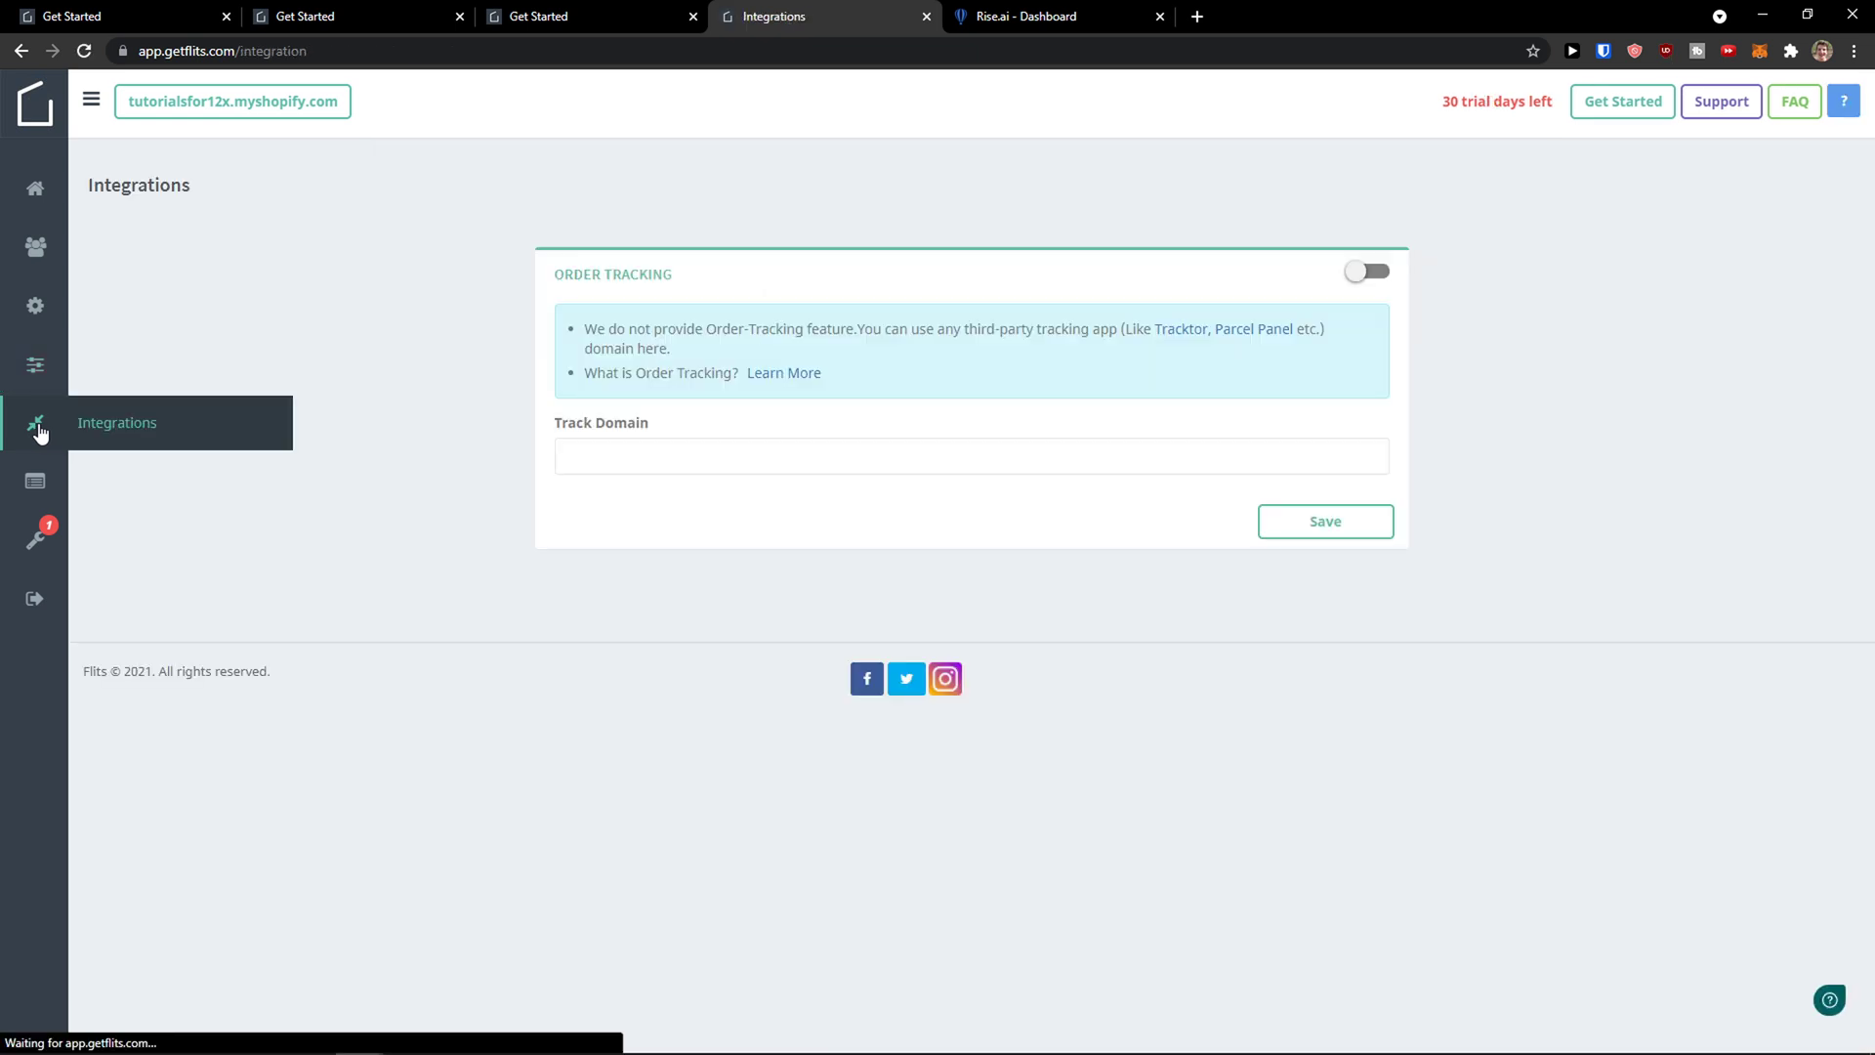
Inspect the Order Tracking integration's empty Track Domain field and its description.
click(604, 469)
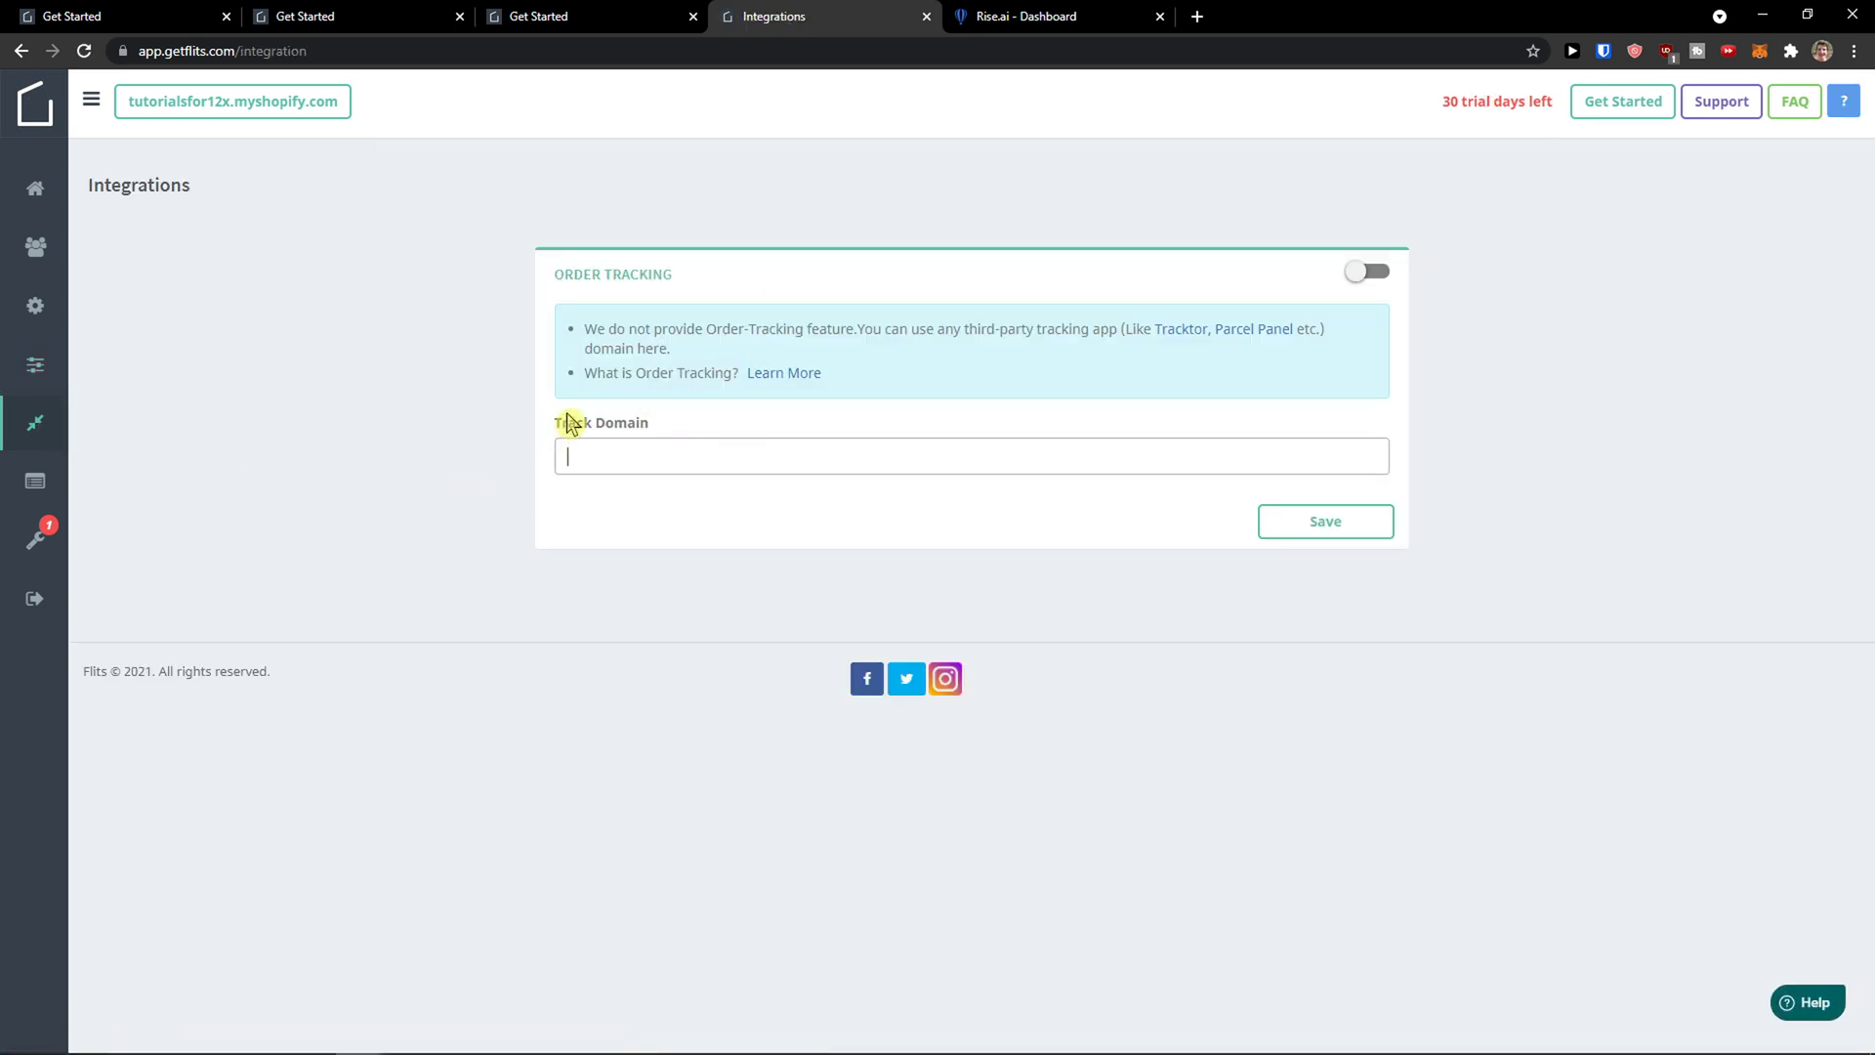
click(1377, 273)
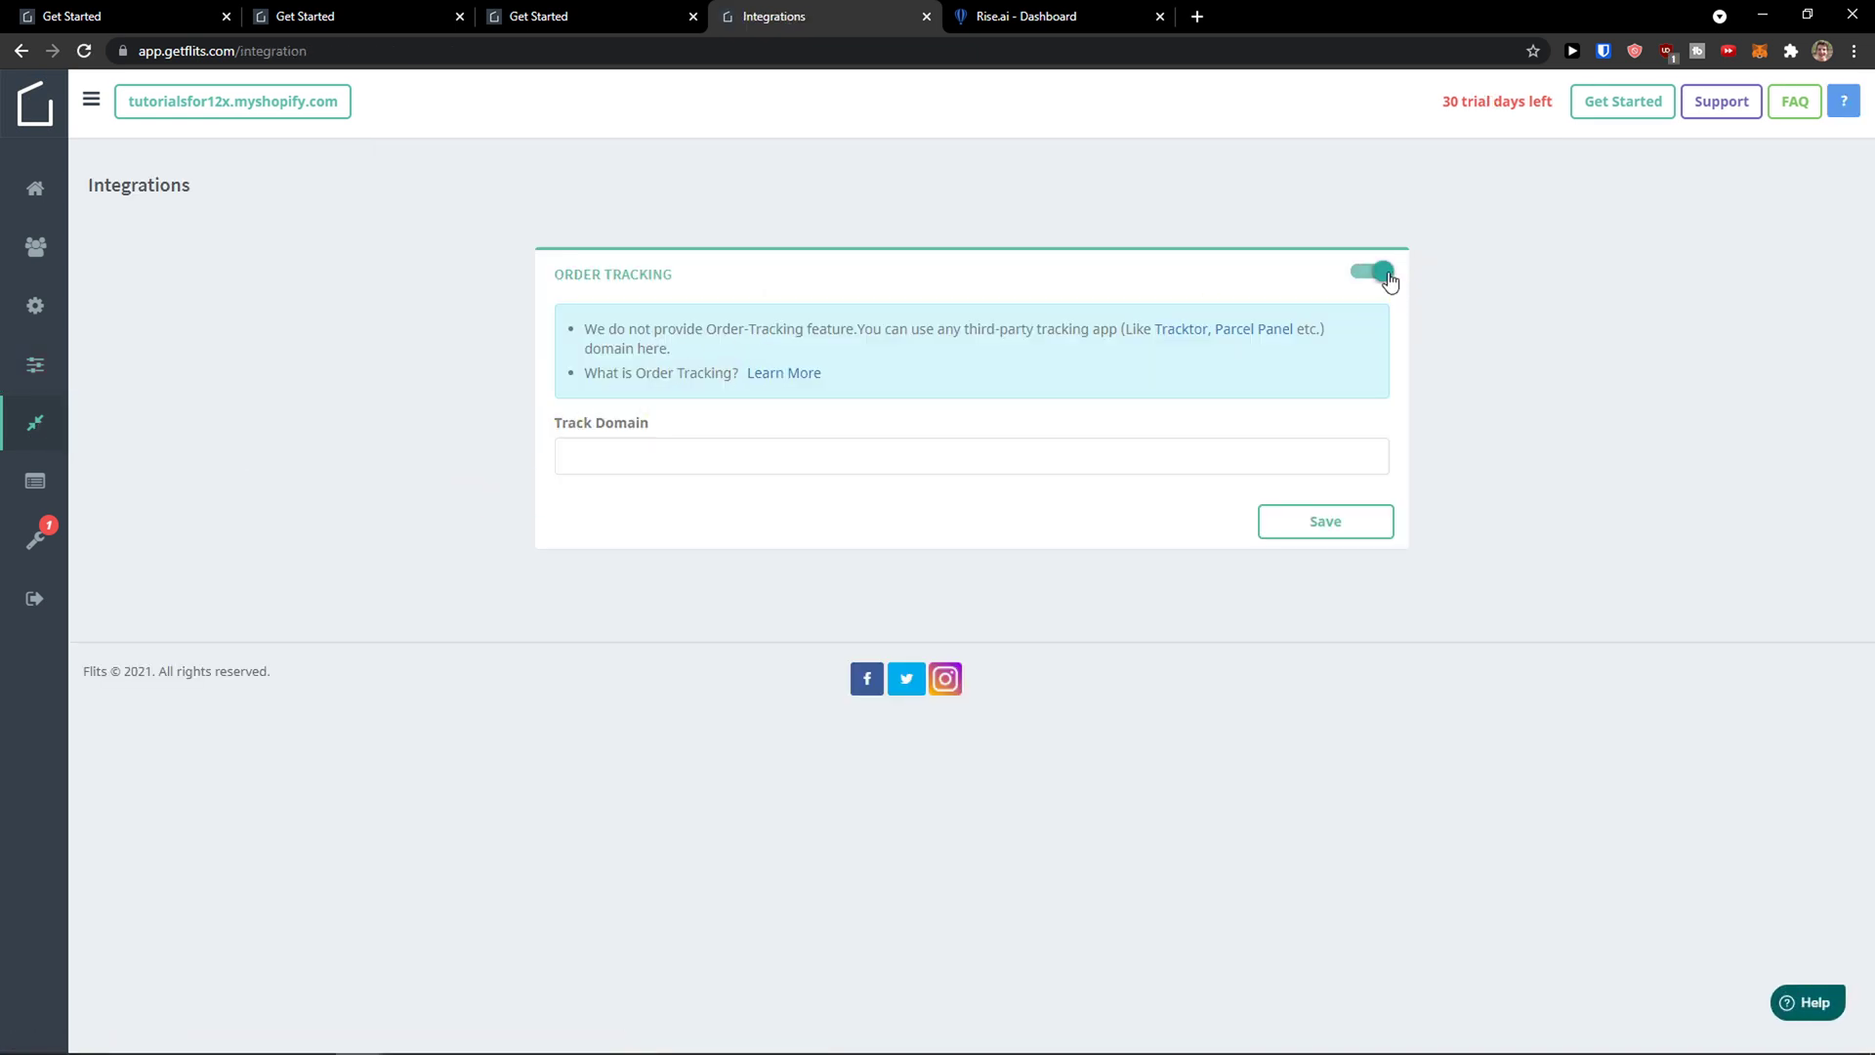
triple_click(973, 388)
click(1026, 381)
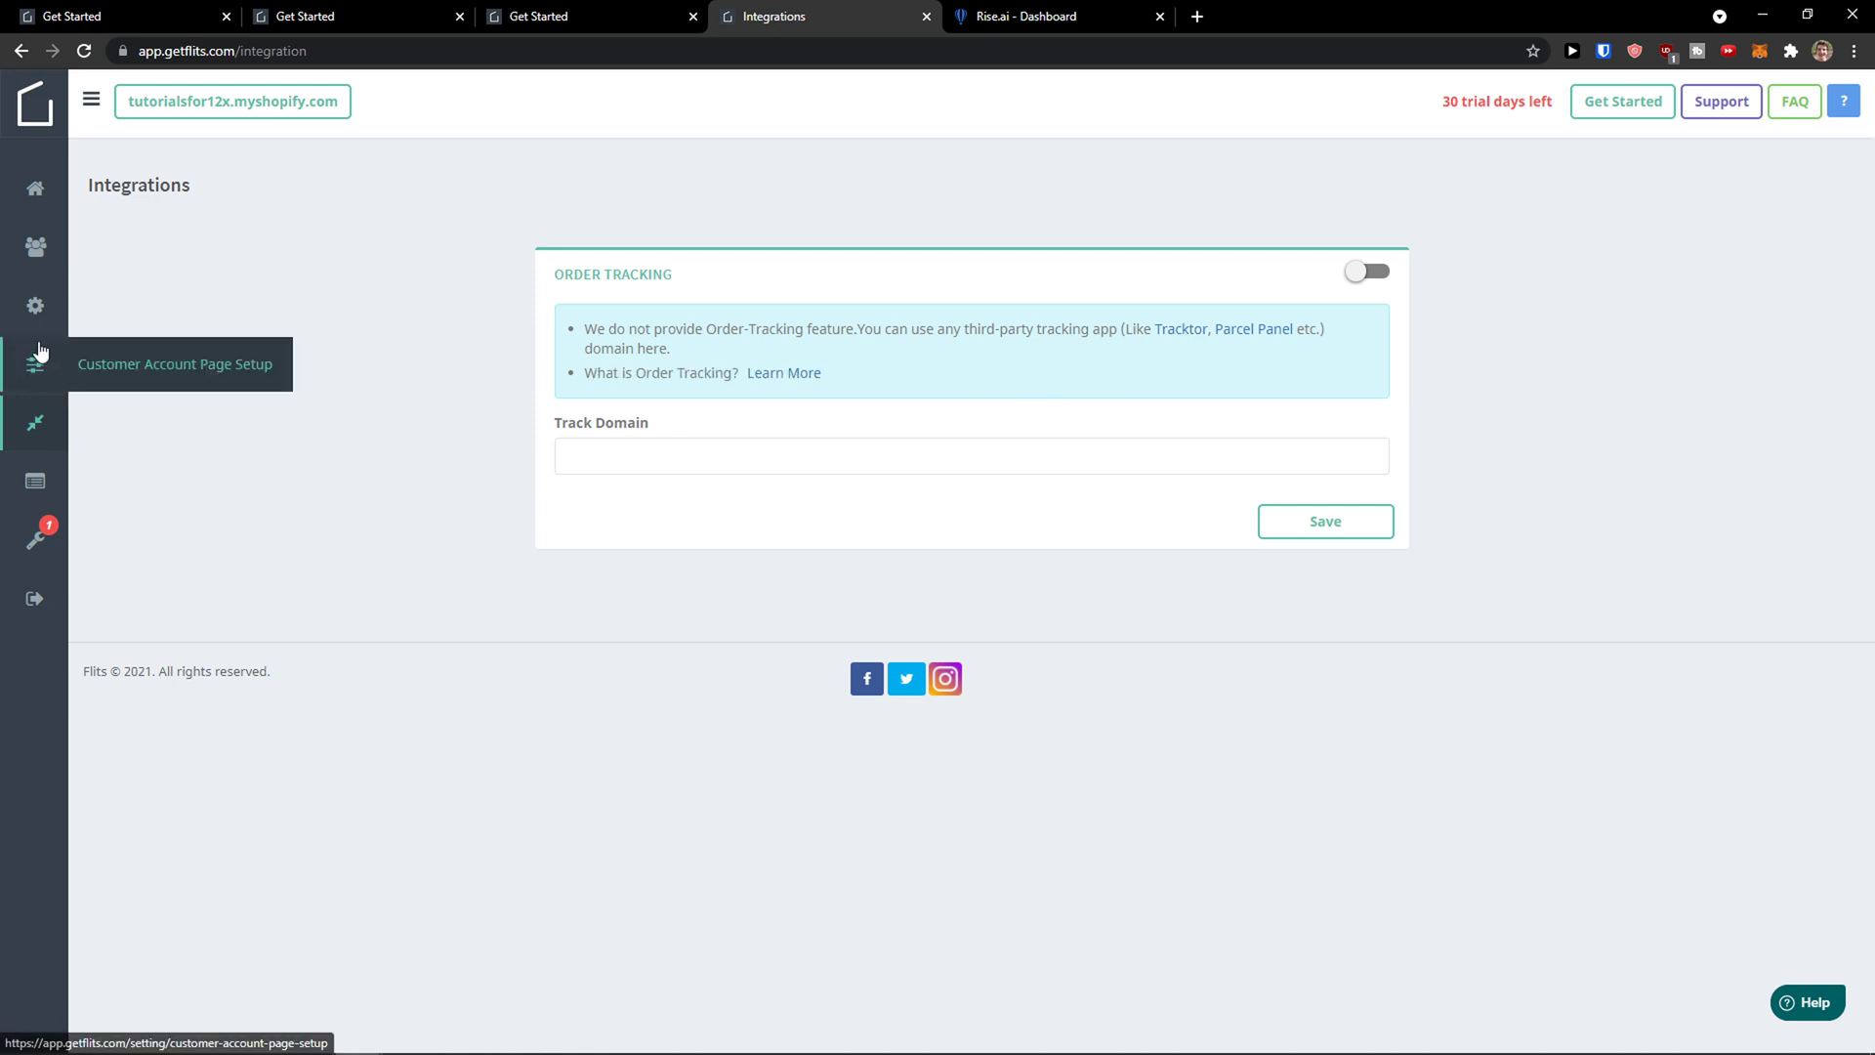
From the Settings overview, revisit App Settings, Customer Account Page Setup and Link Store Page.
click(32, 308)
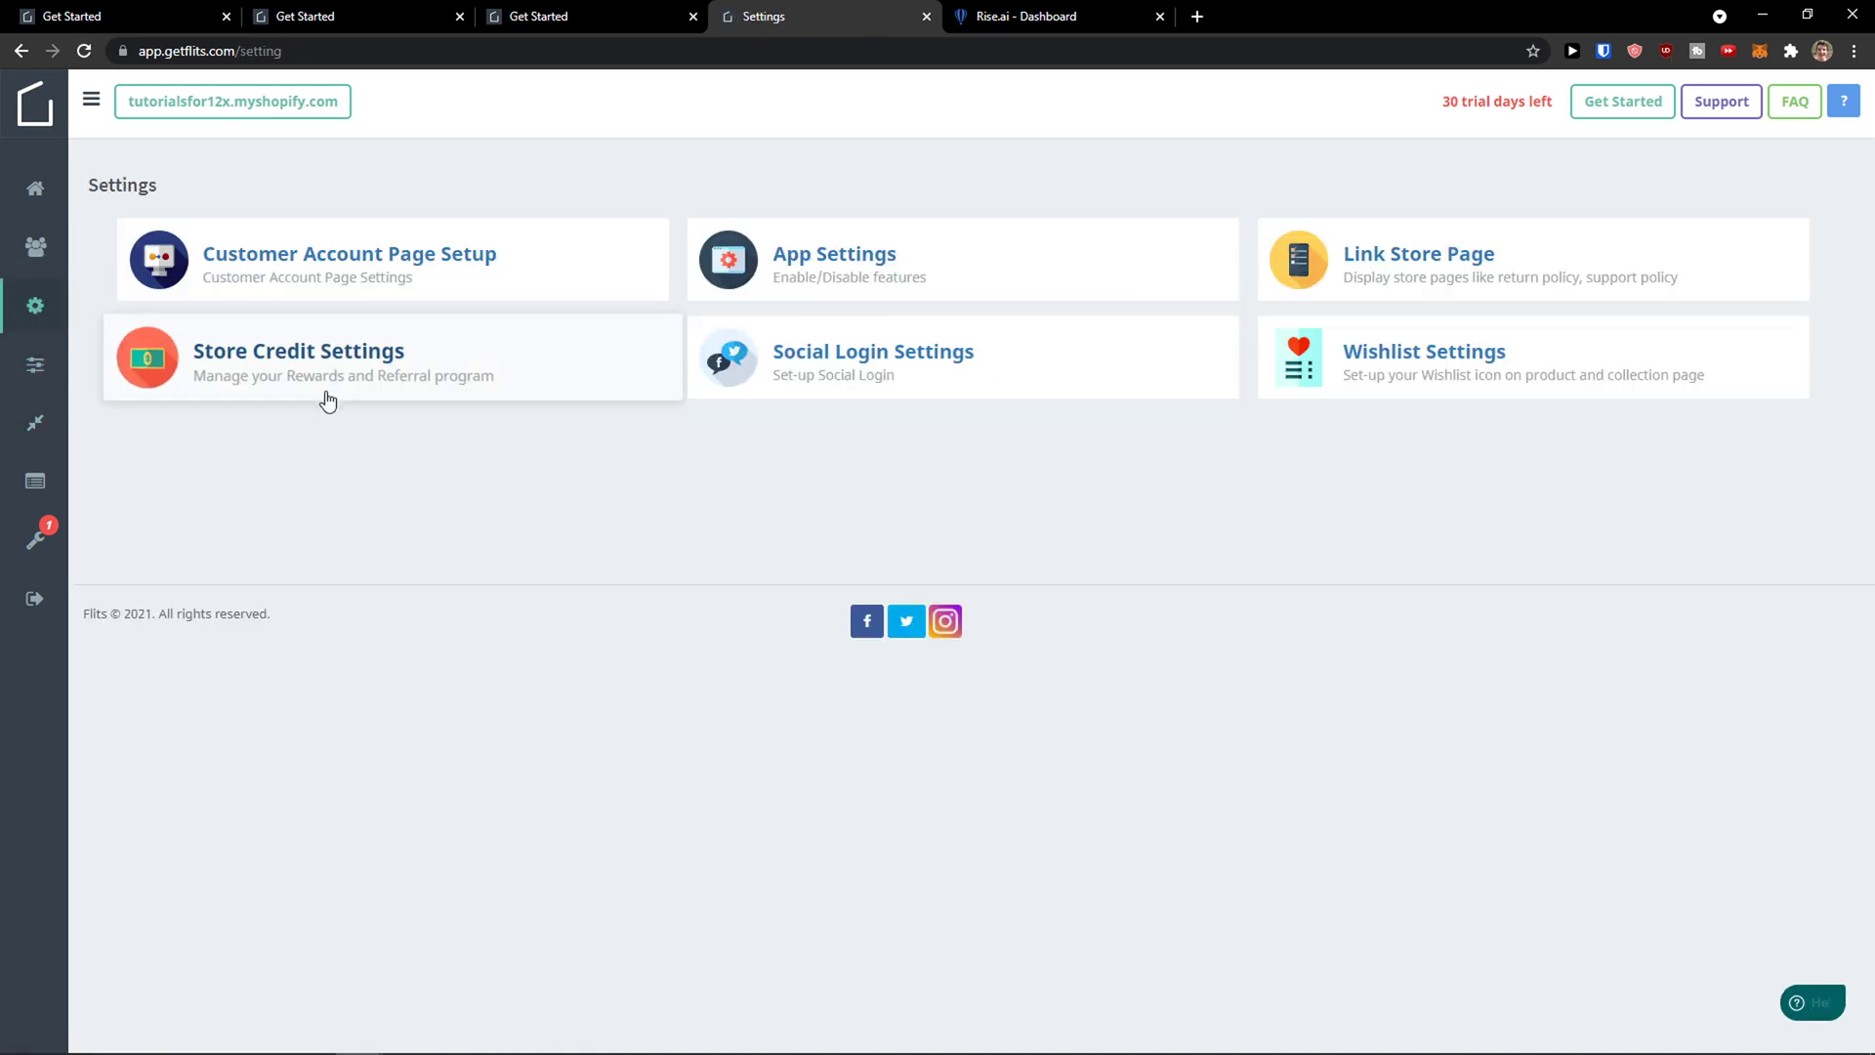
click(898, 288)
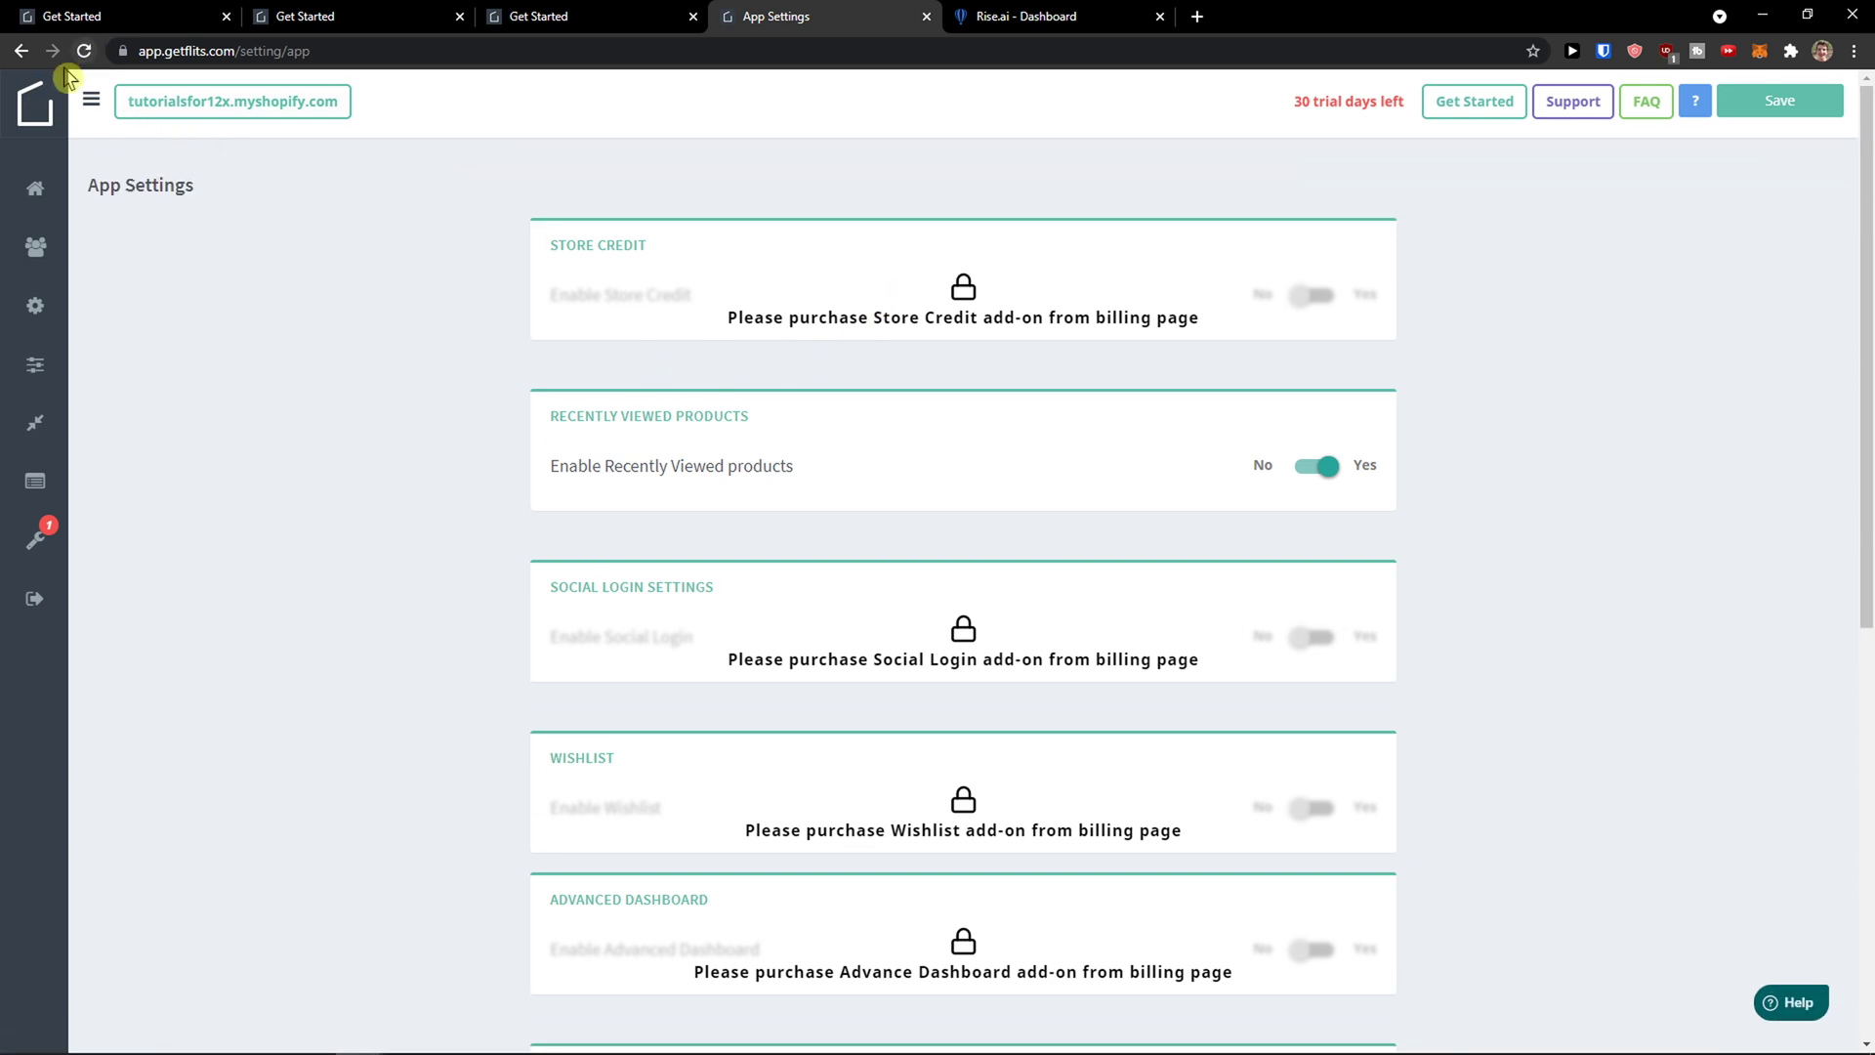
click(23, 53)
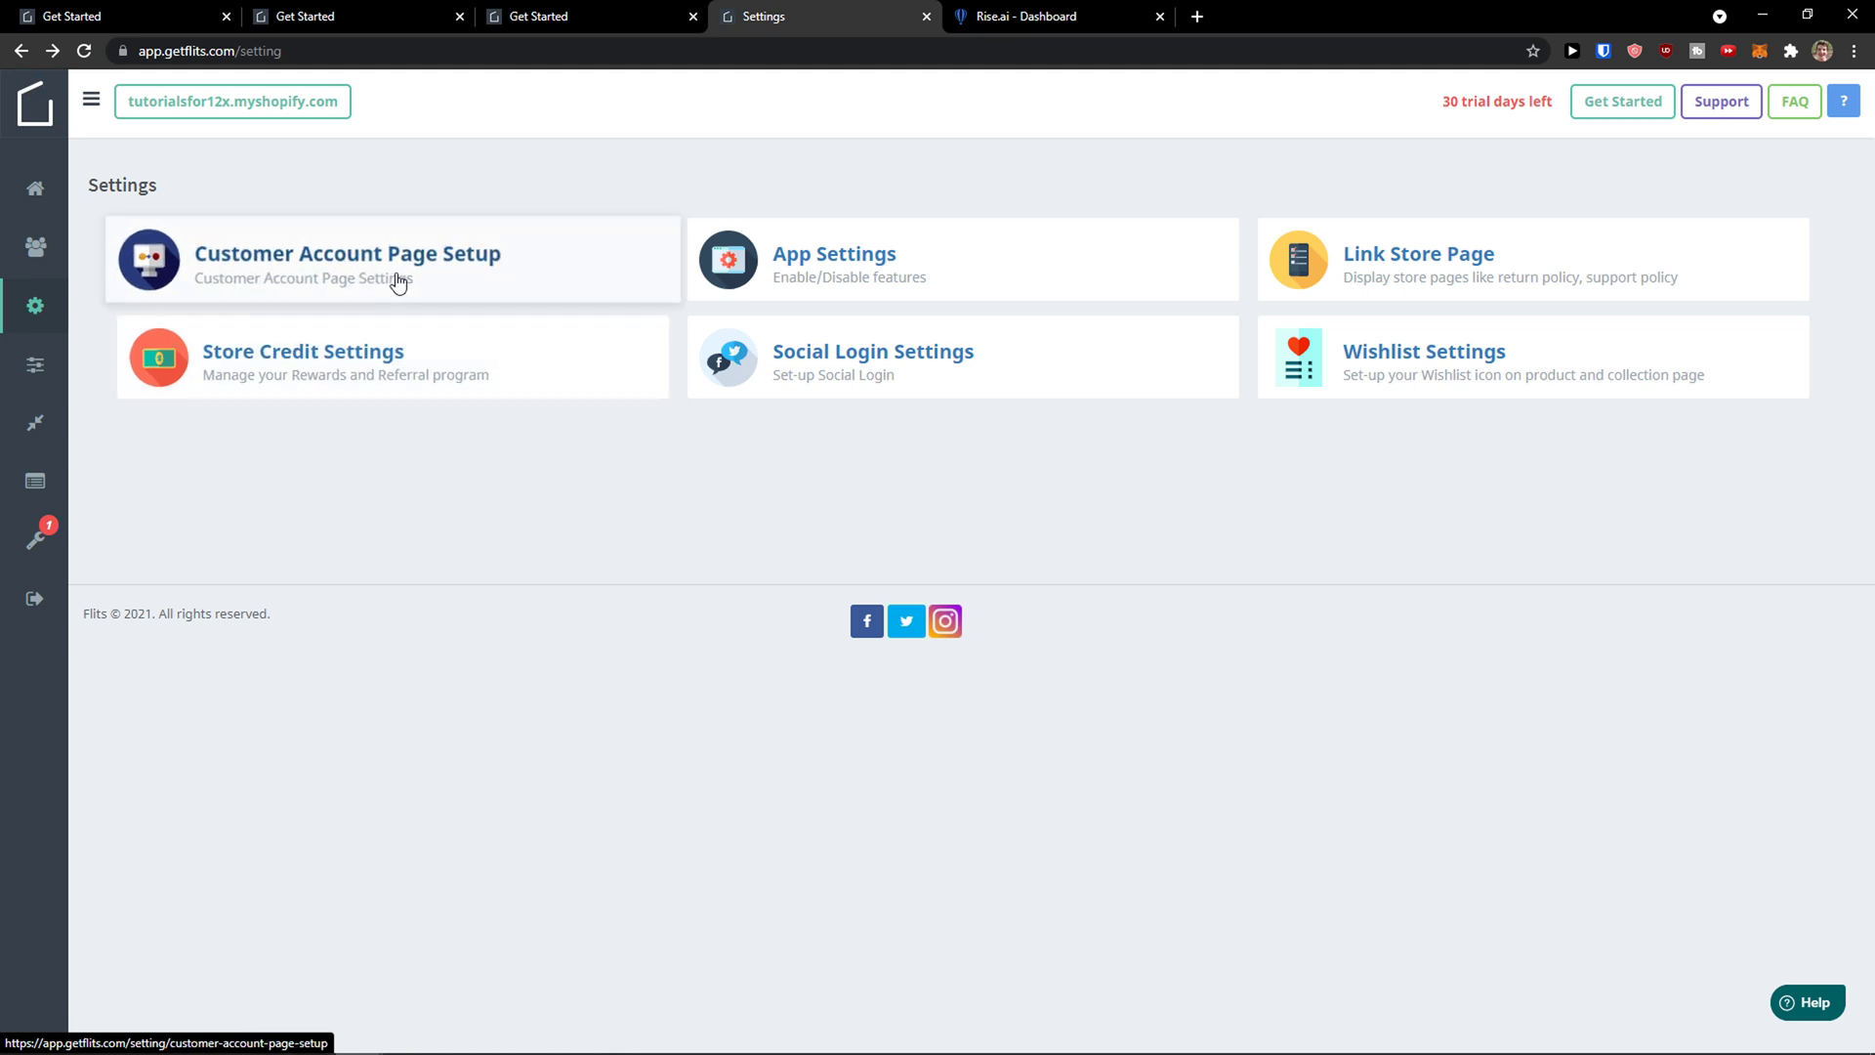
click(524, 287)
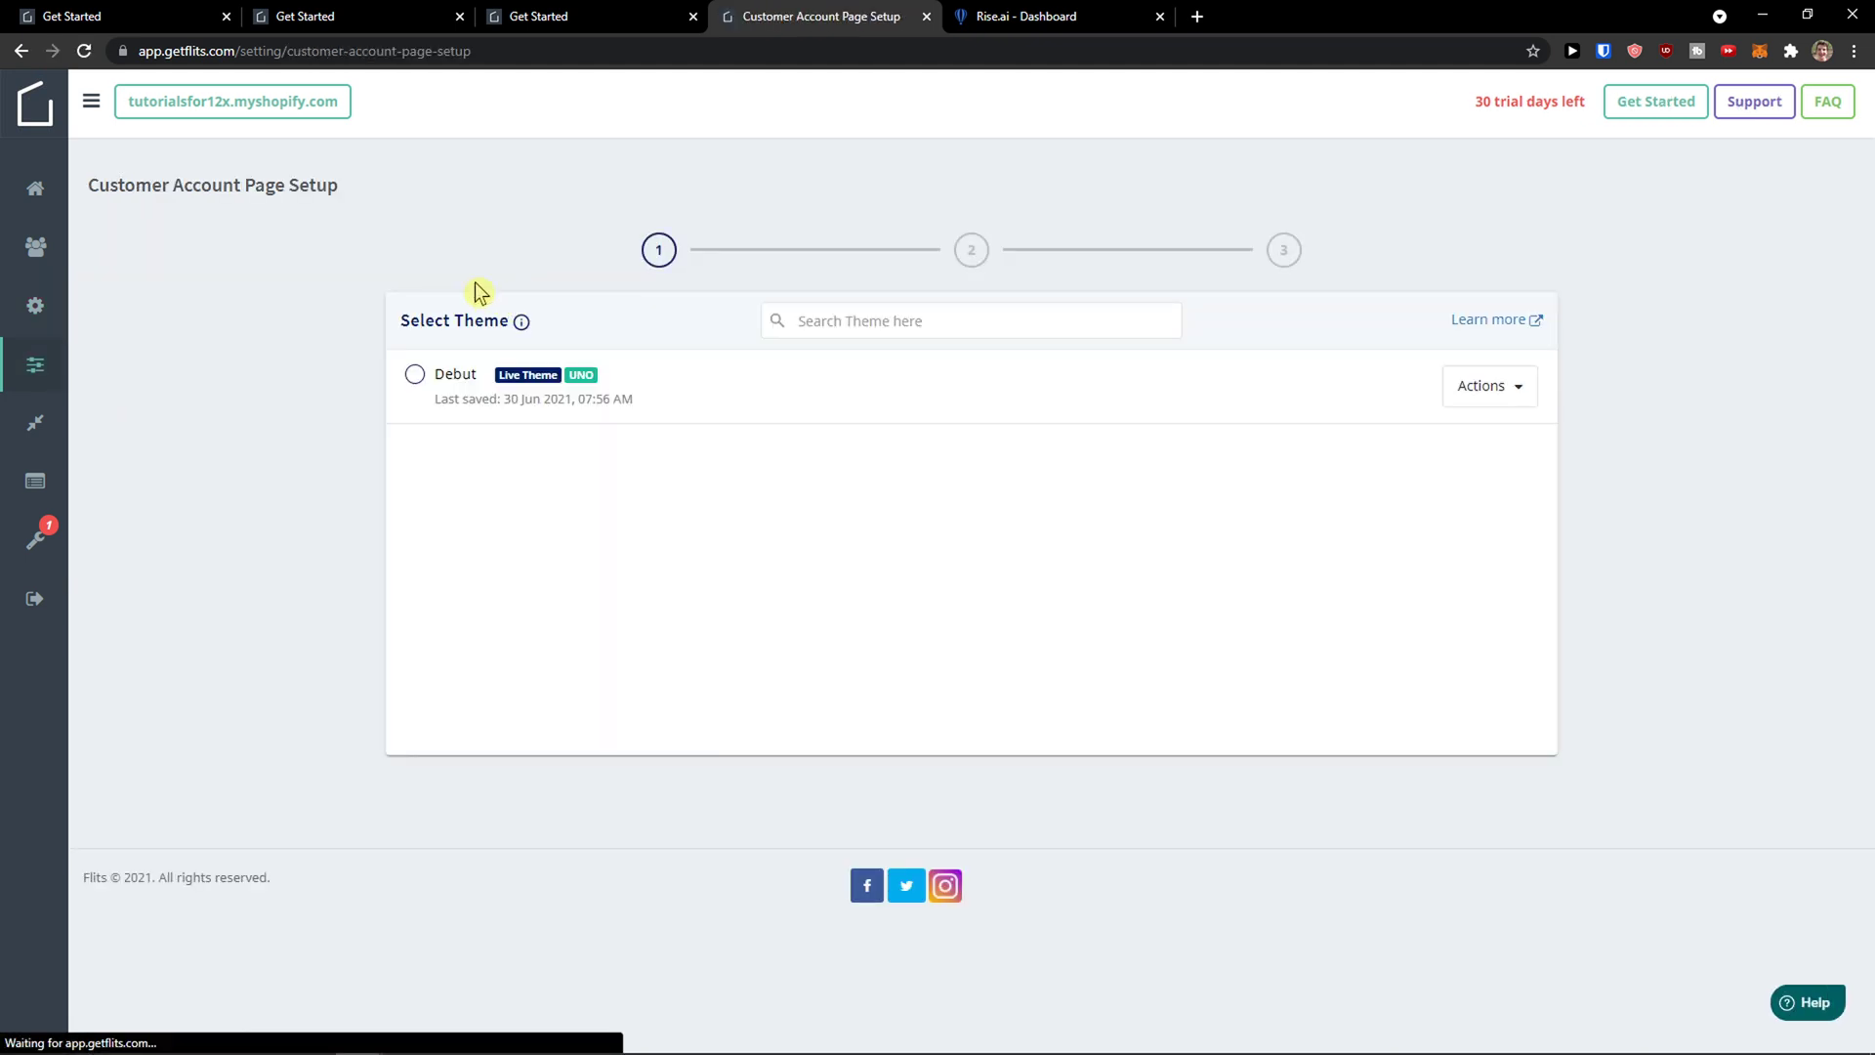
click(21, 49)
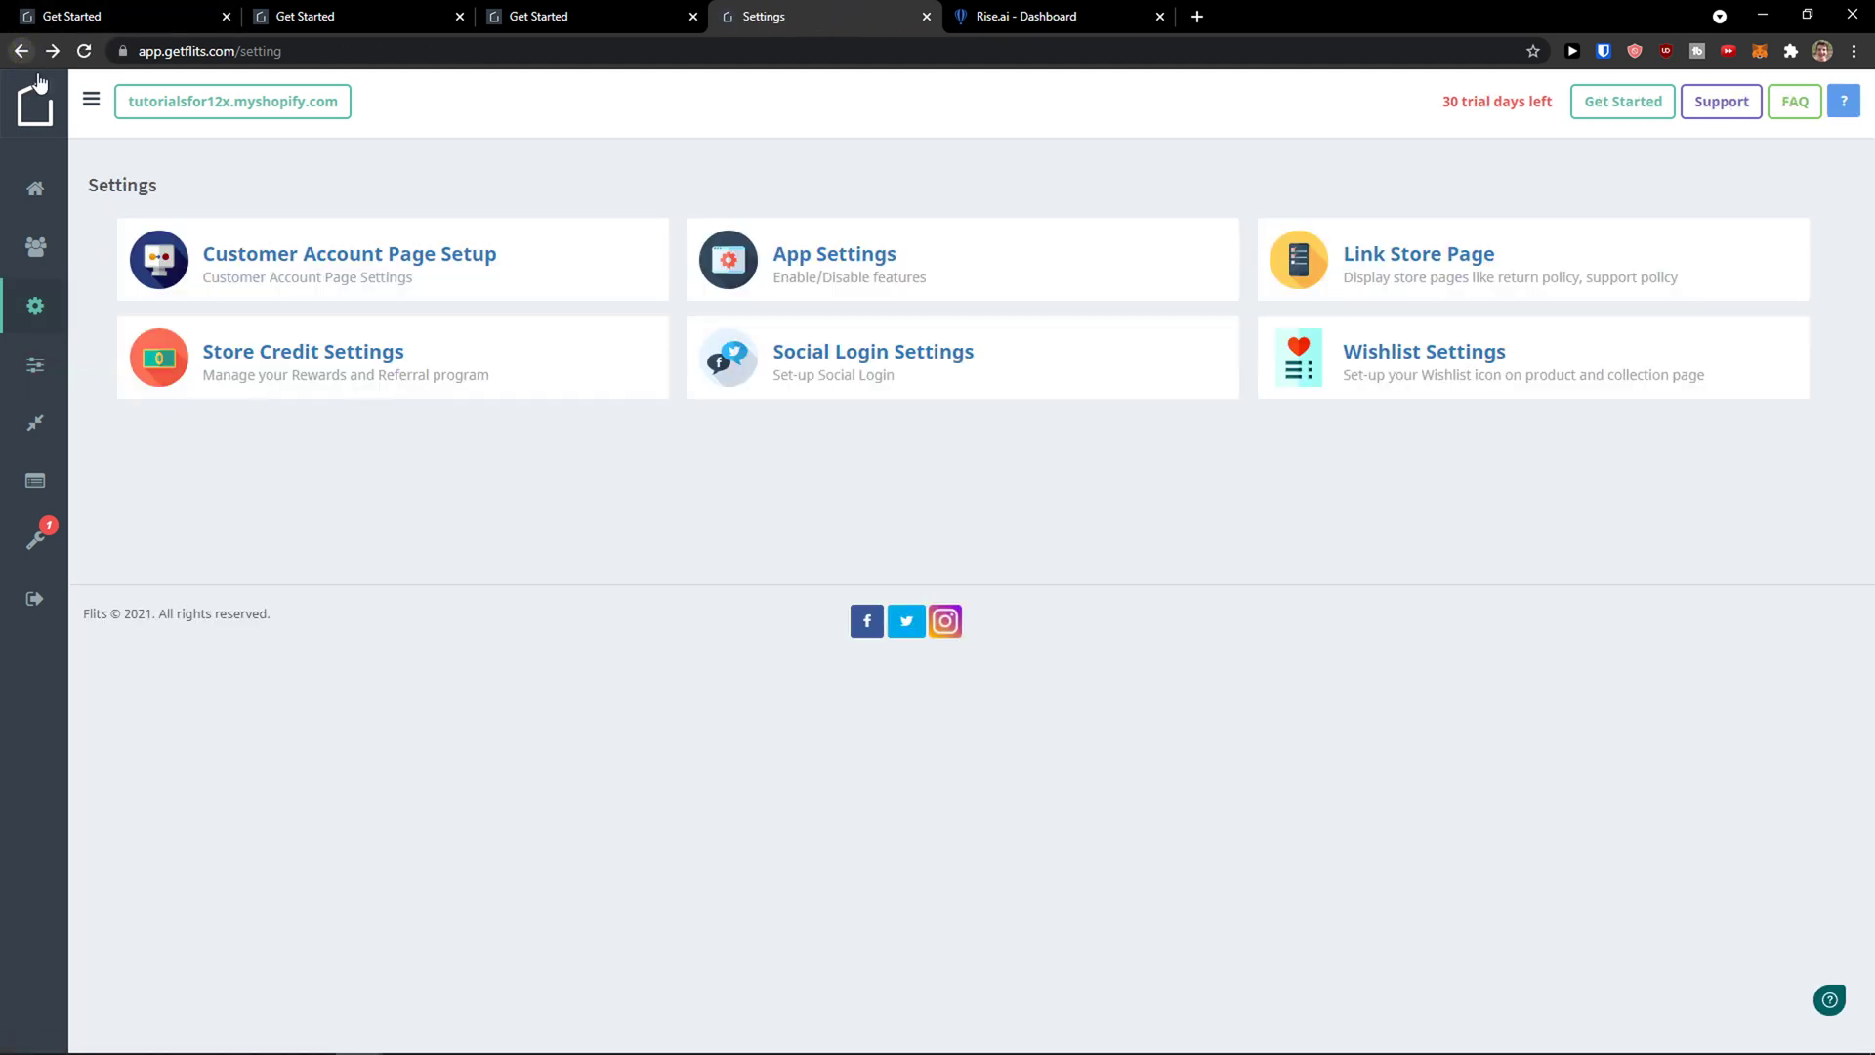
click(1419, 249)
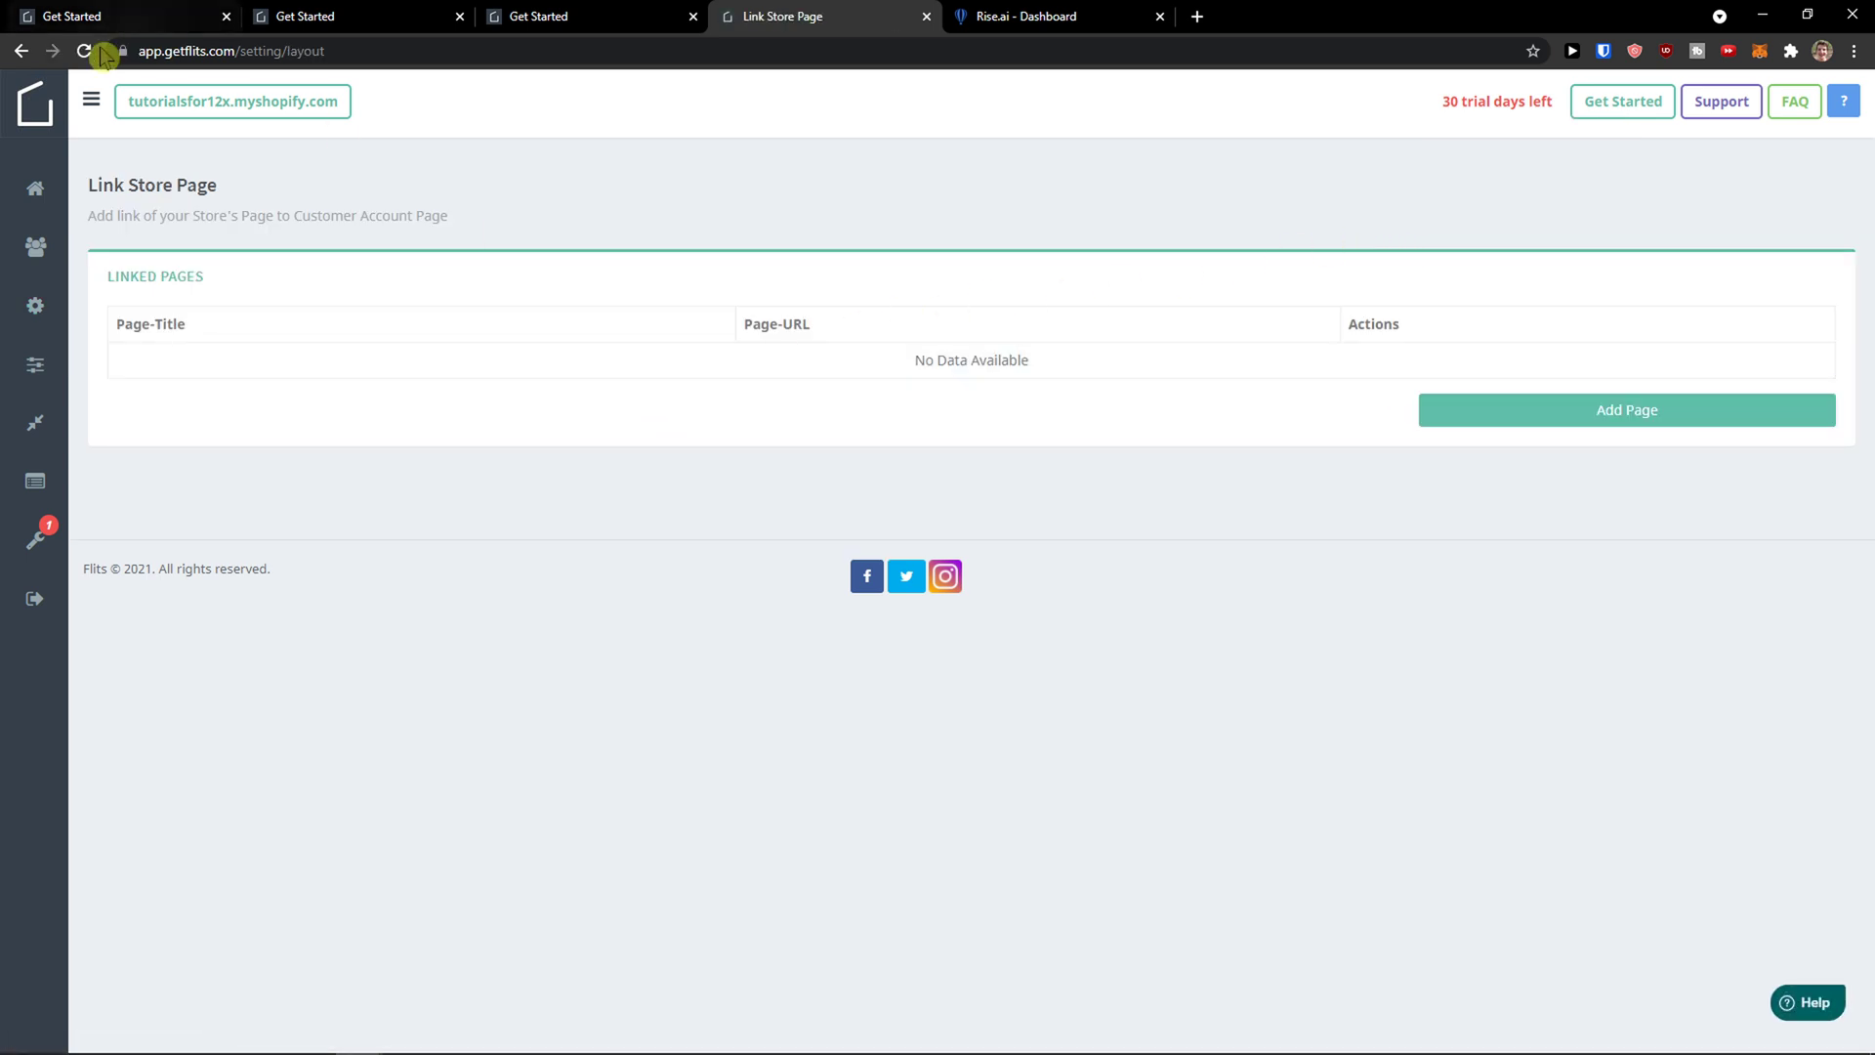
click(21, 50)
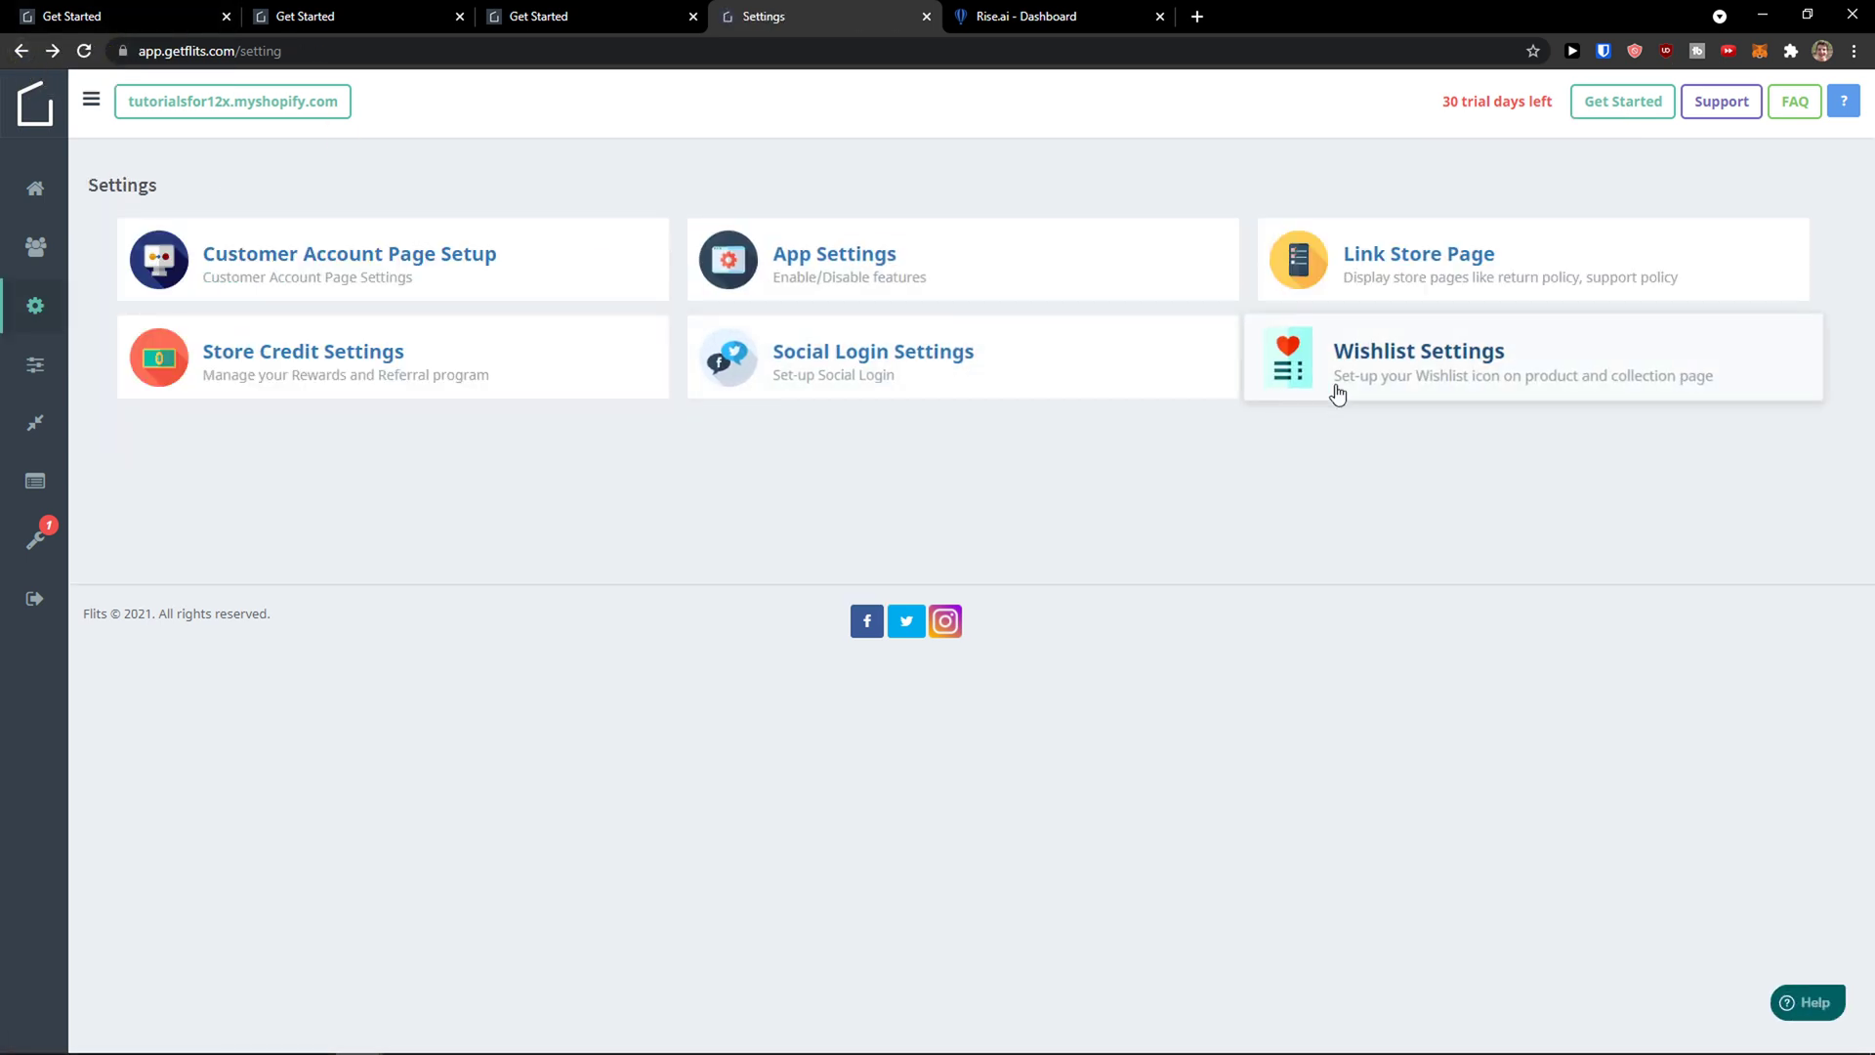
Open Wishlist Settings, scroll its locked panels, then open a new Microsoft Edge window.
click(1378, 390)
scroll(743, 478, down, 5)
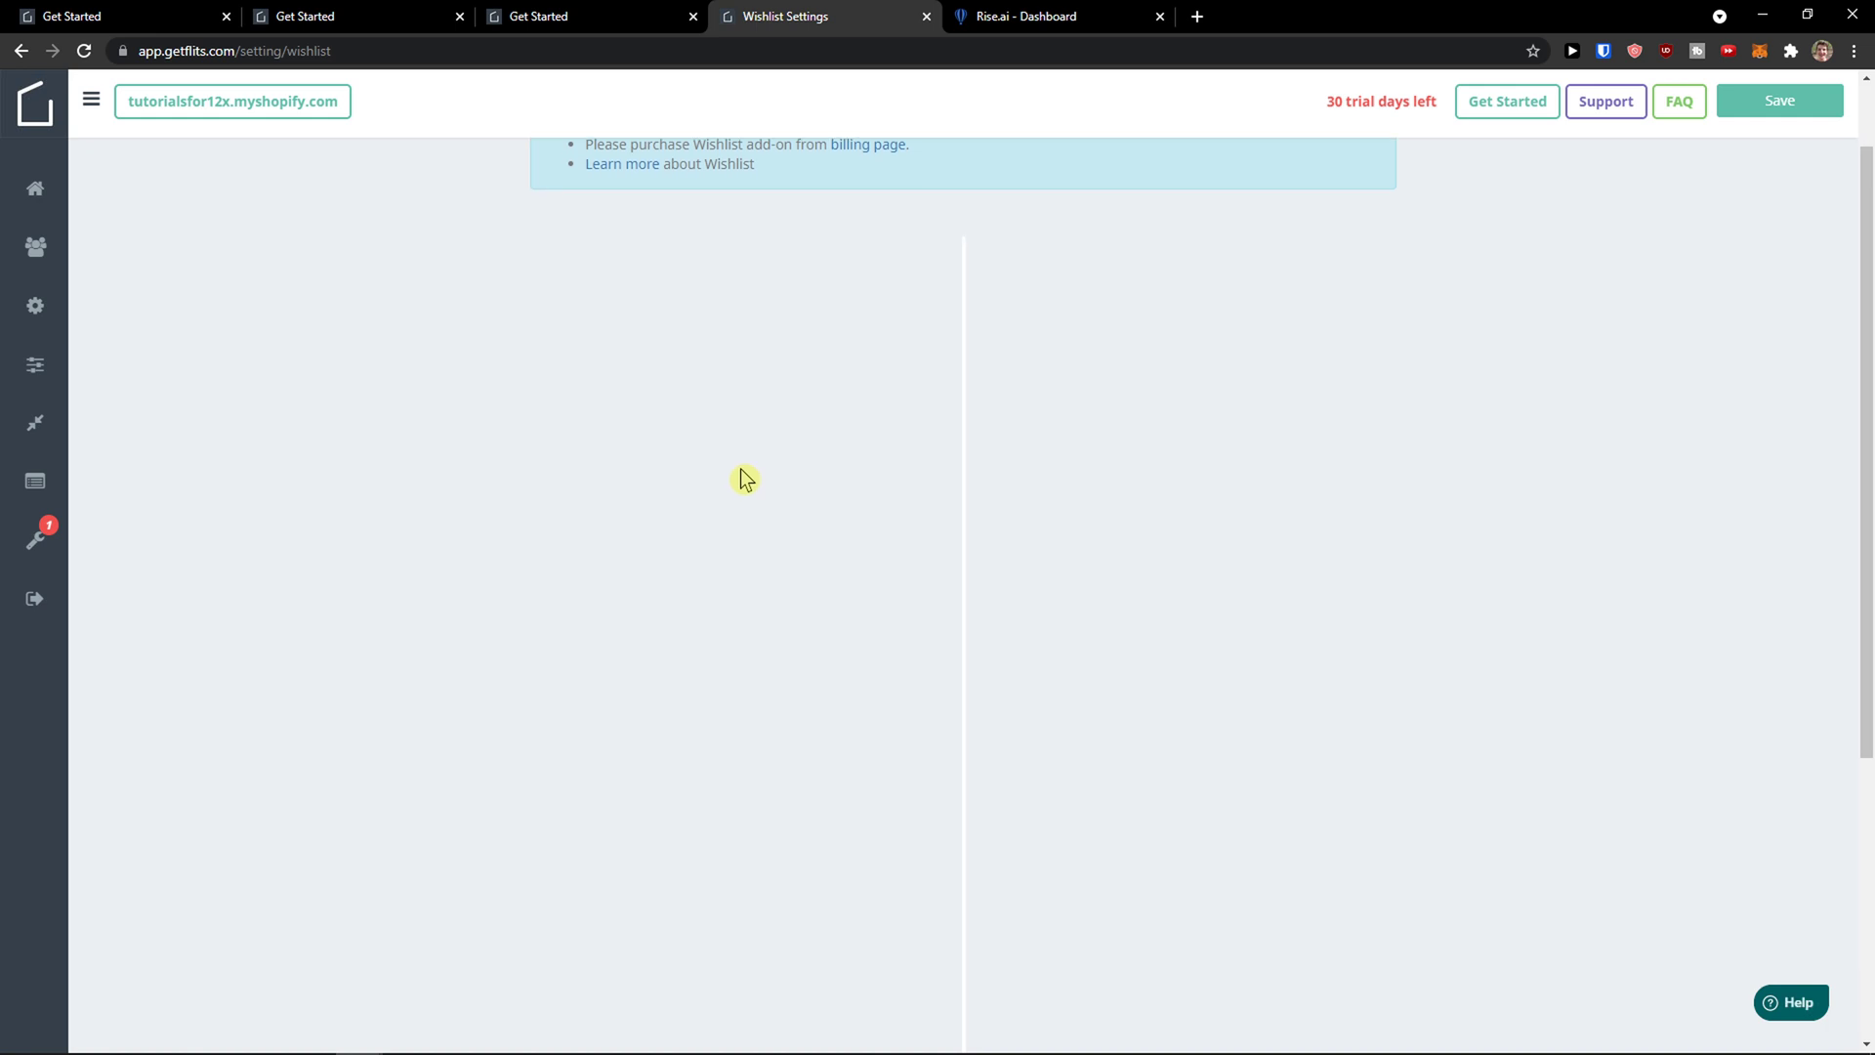
scroll(739, 479, up, 4)
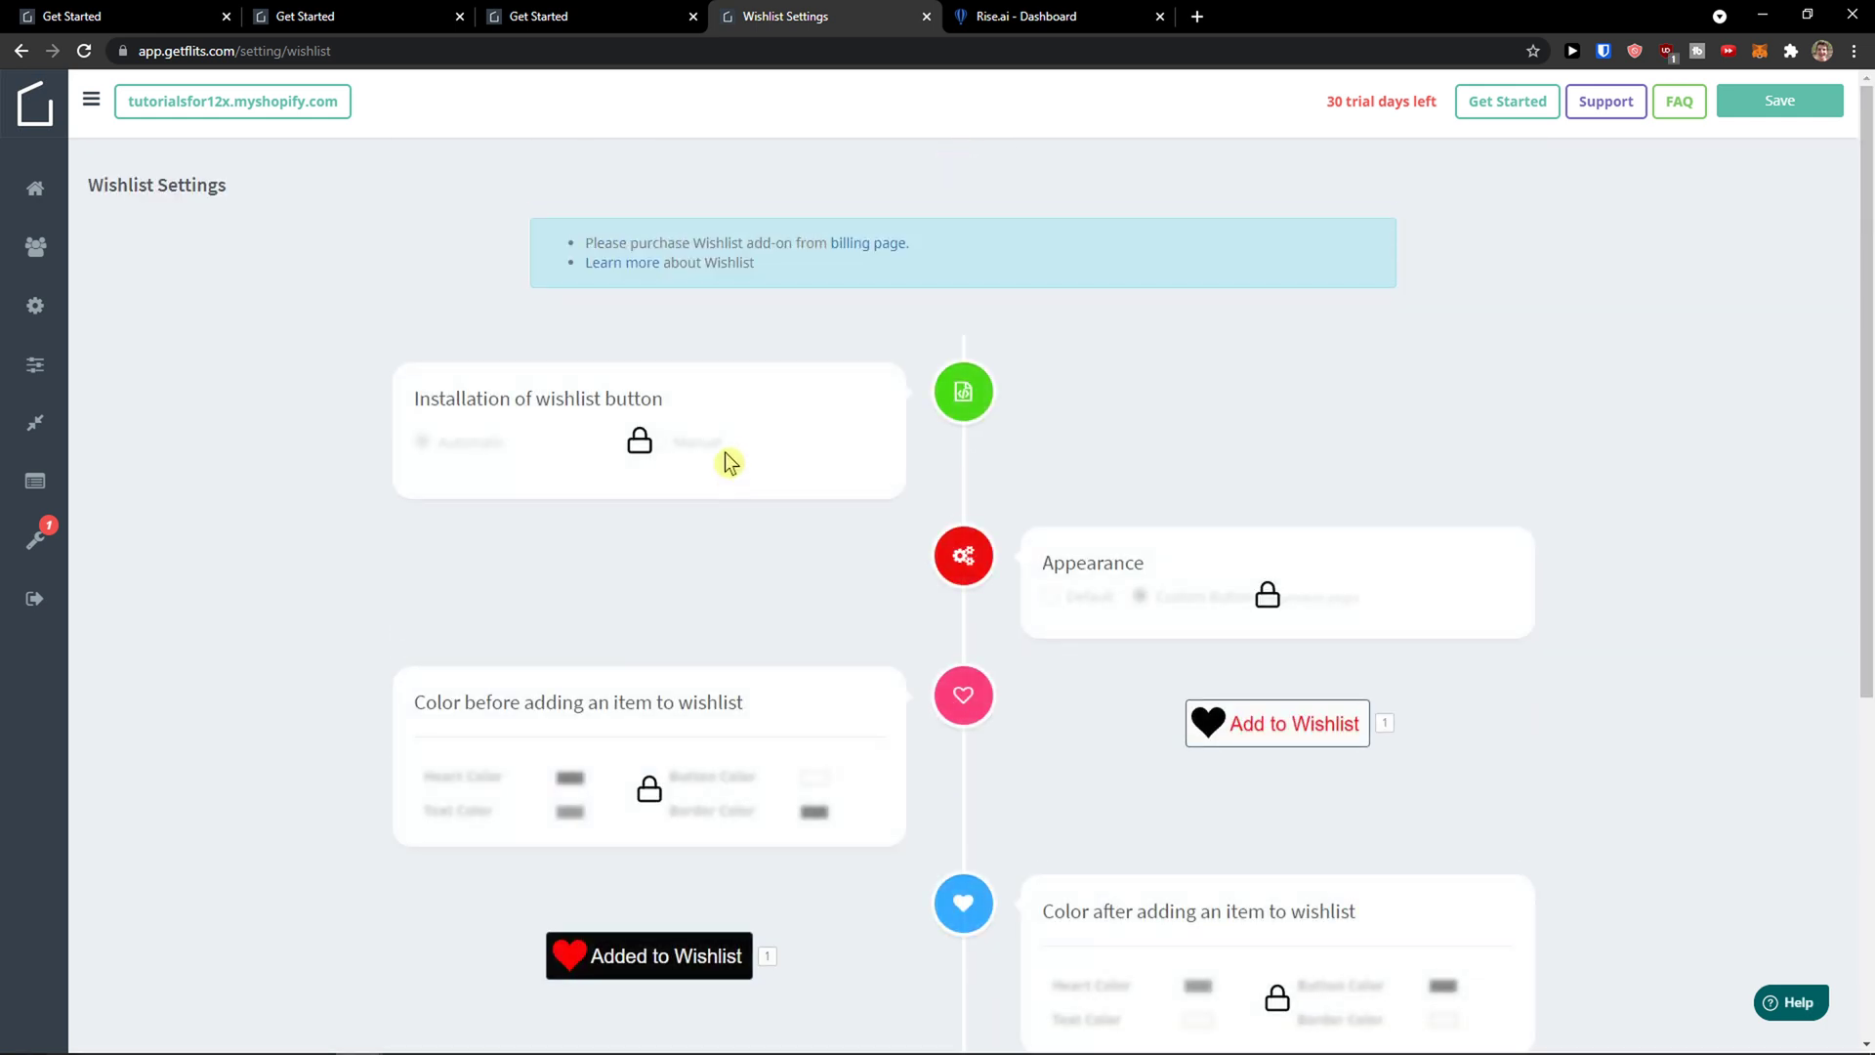
mouse_move(499, 1050)
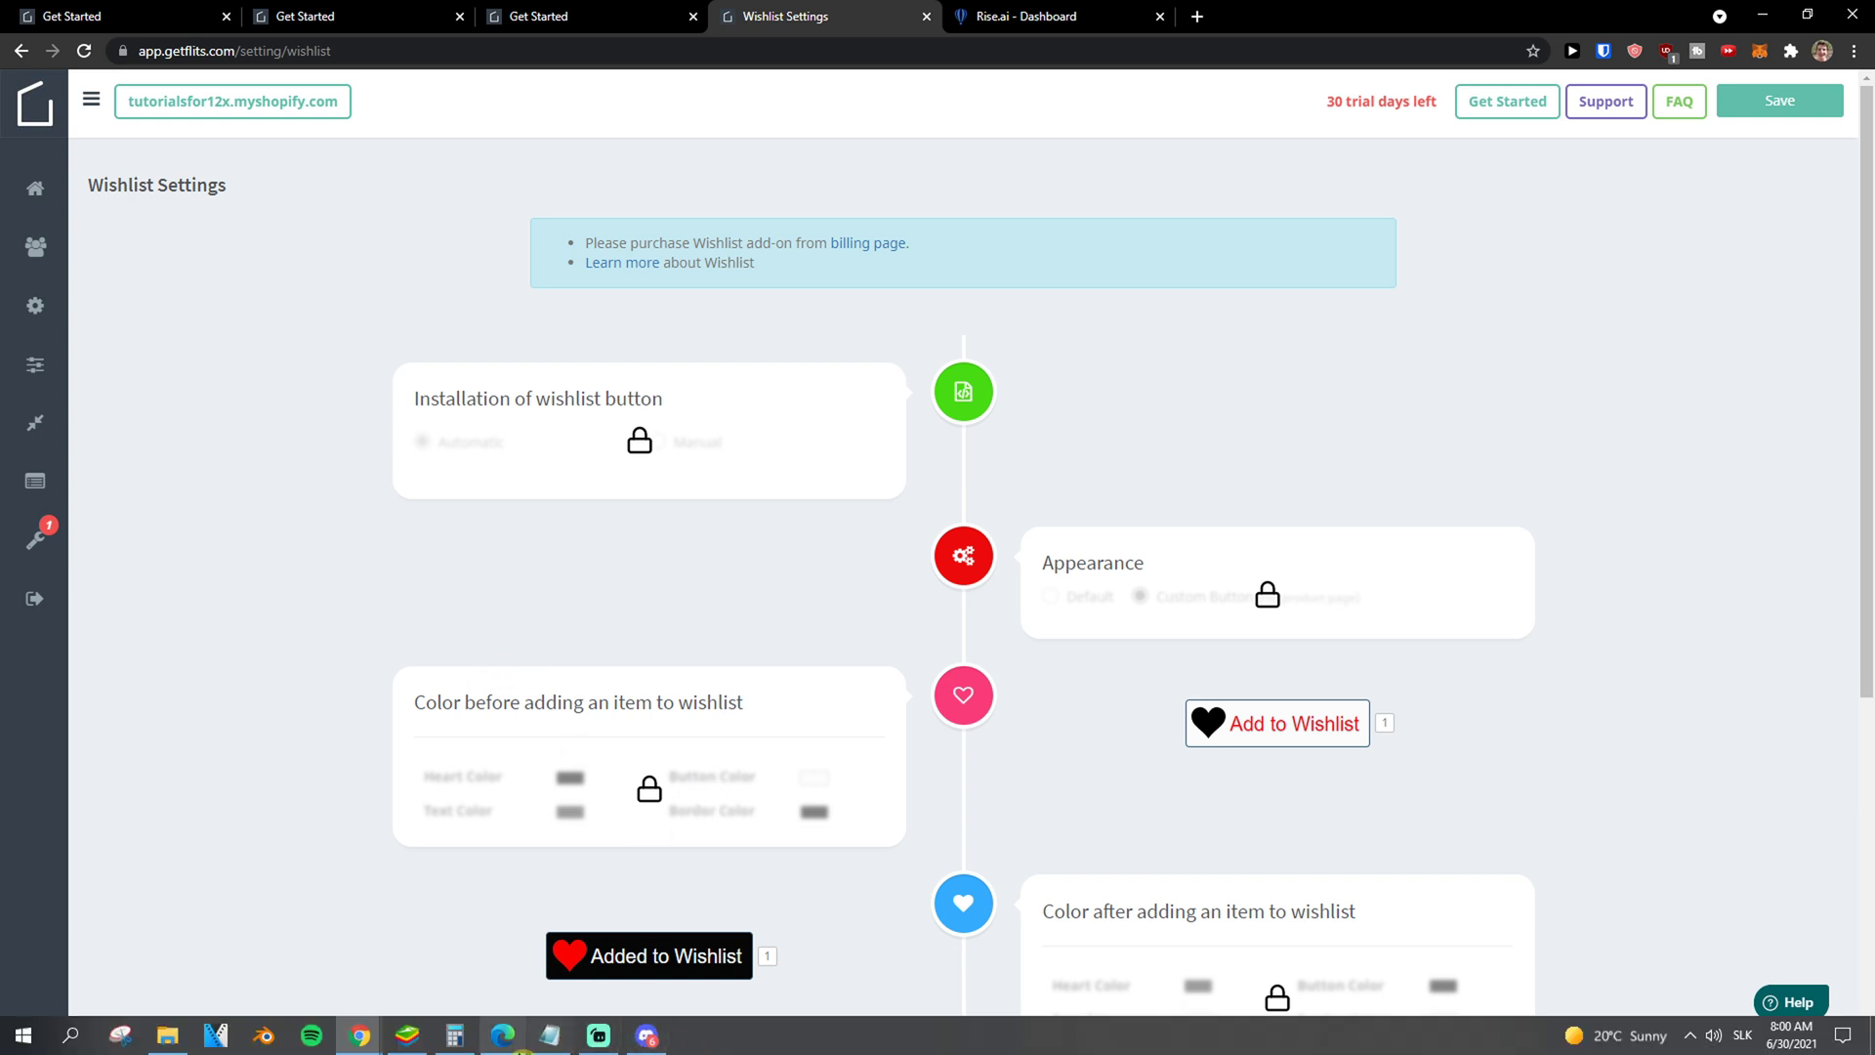
click(502, 1036)
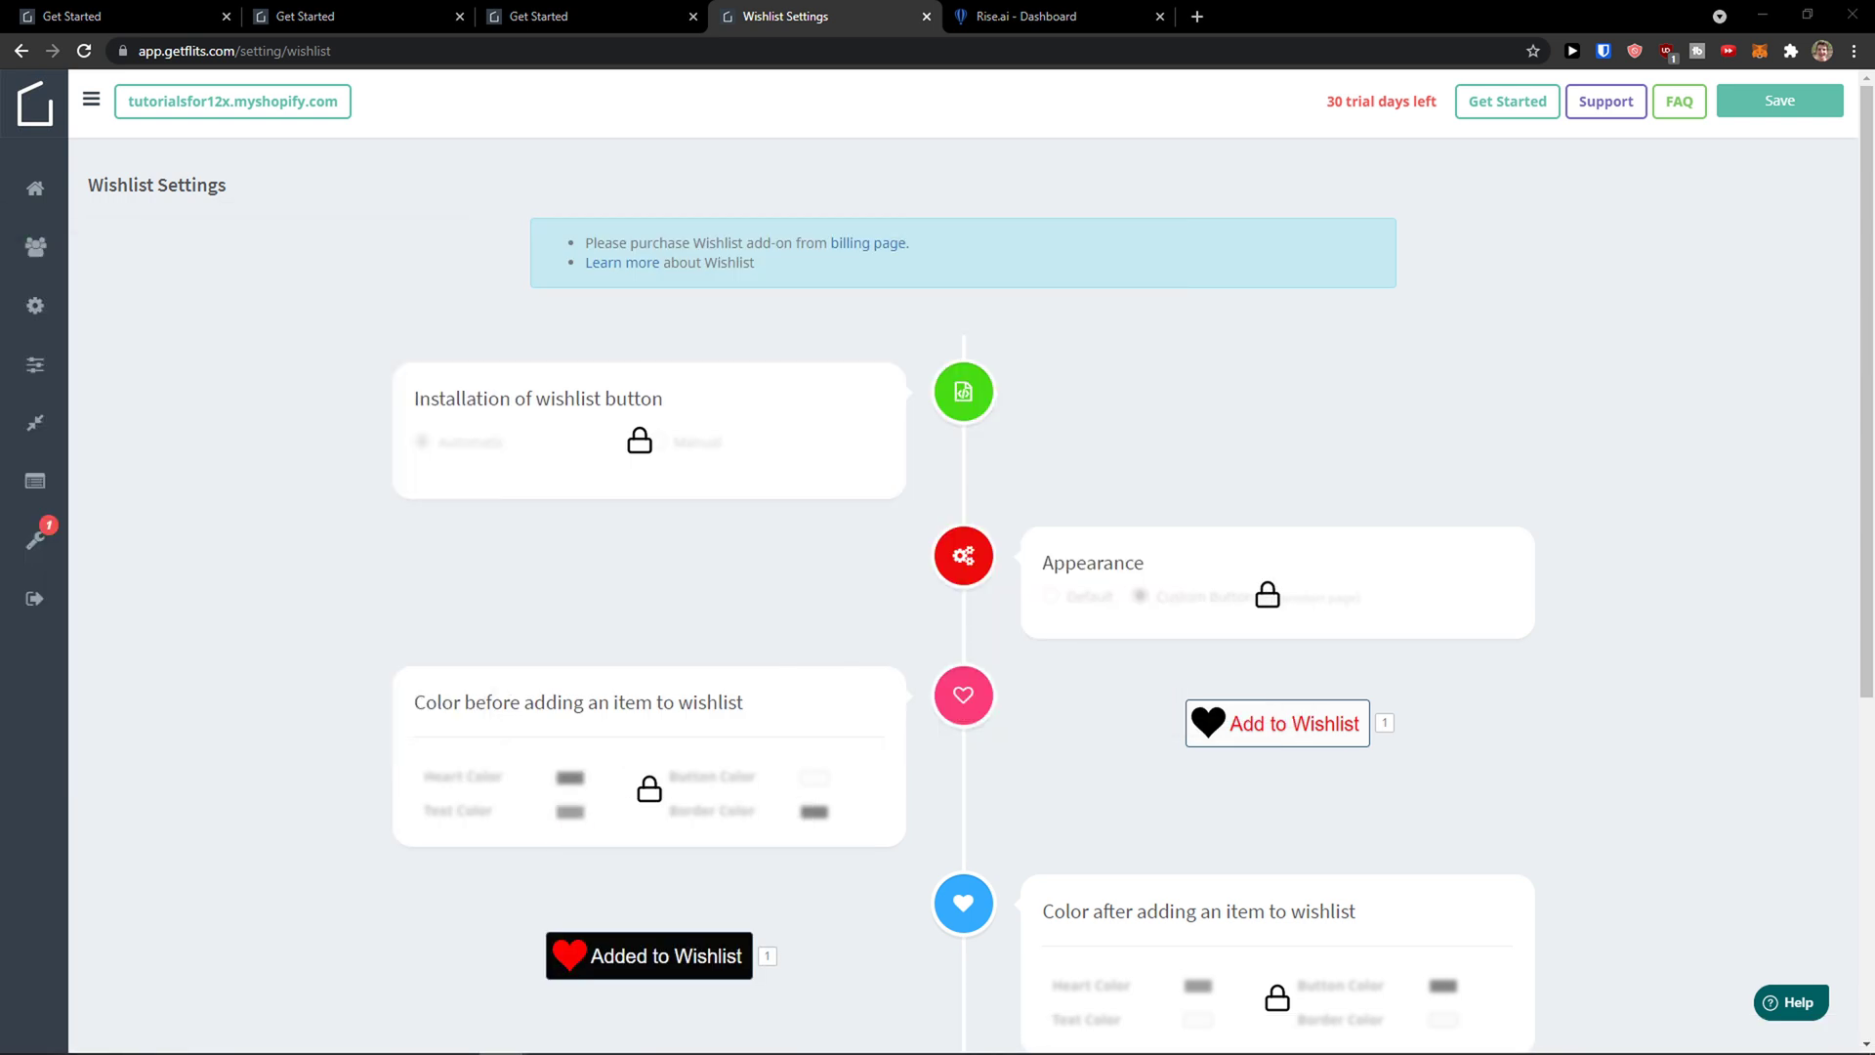